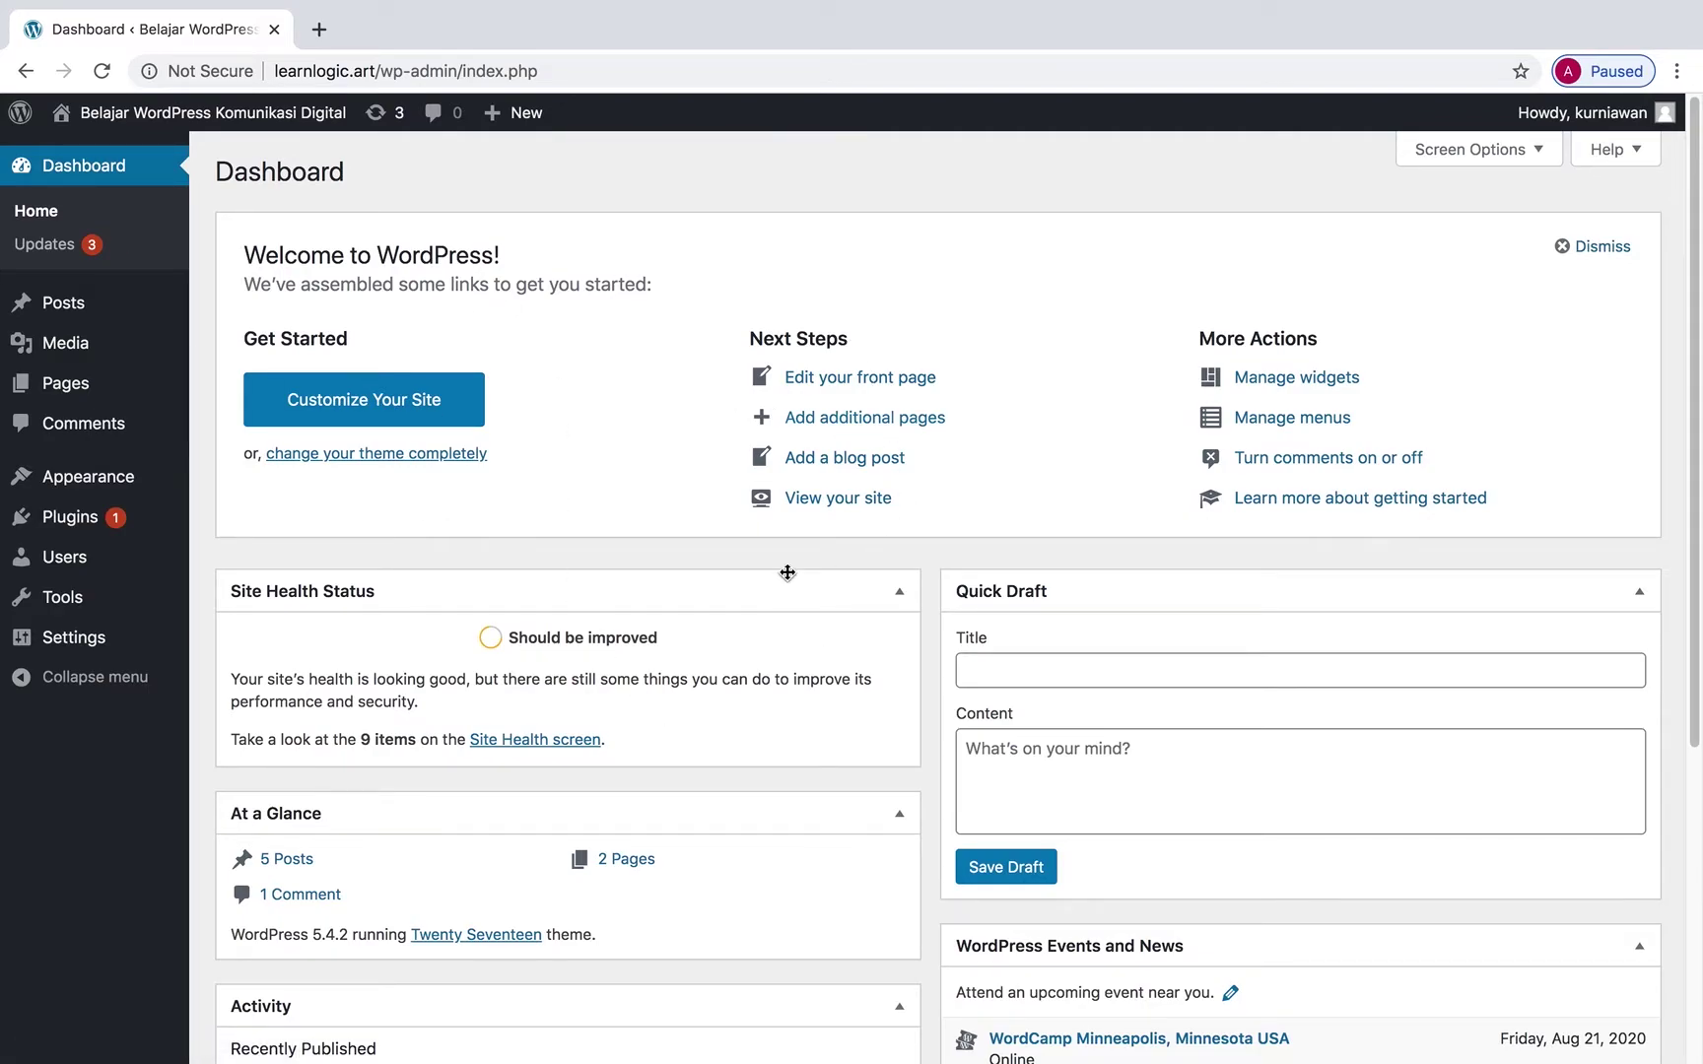
Search the plugin directory for "elementor" and install the Elementor Page Builder plugin.
{"action": "left_click", "coordinate": [77, 527]}
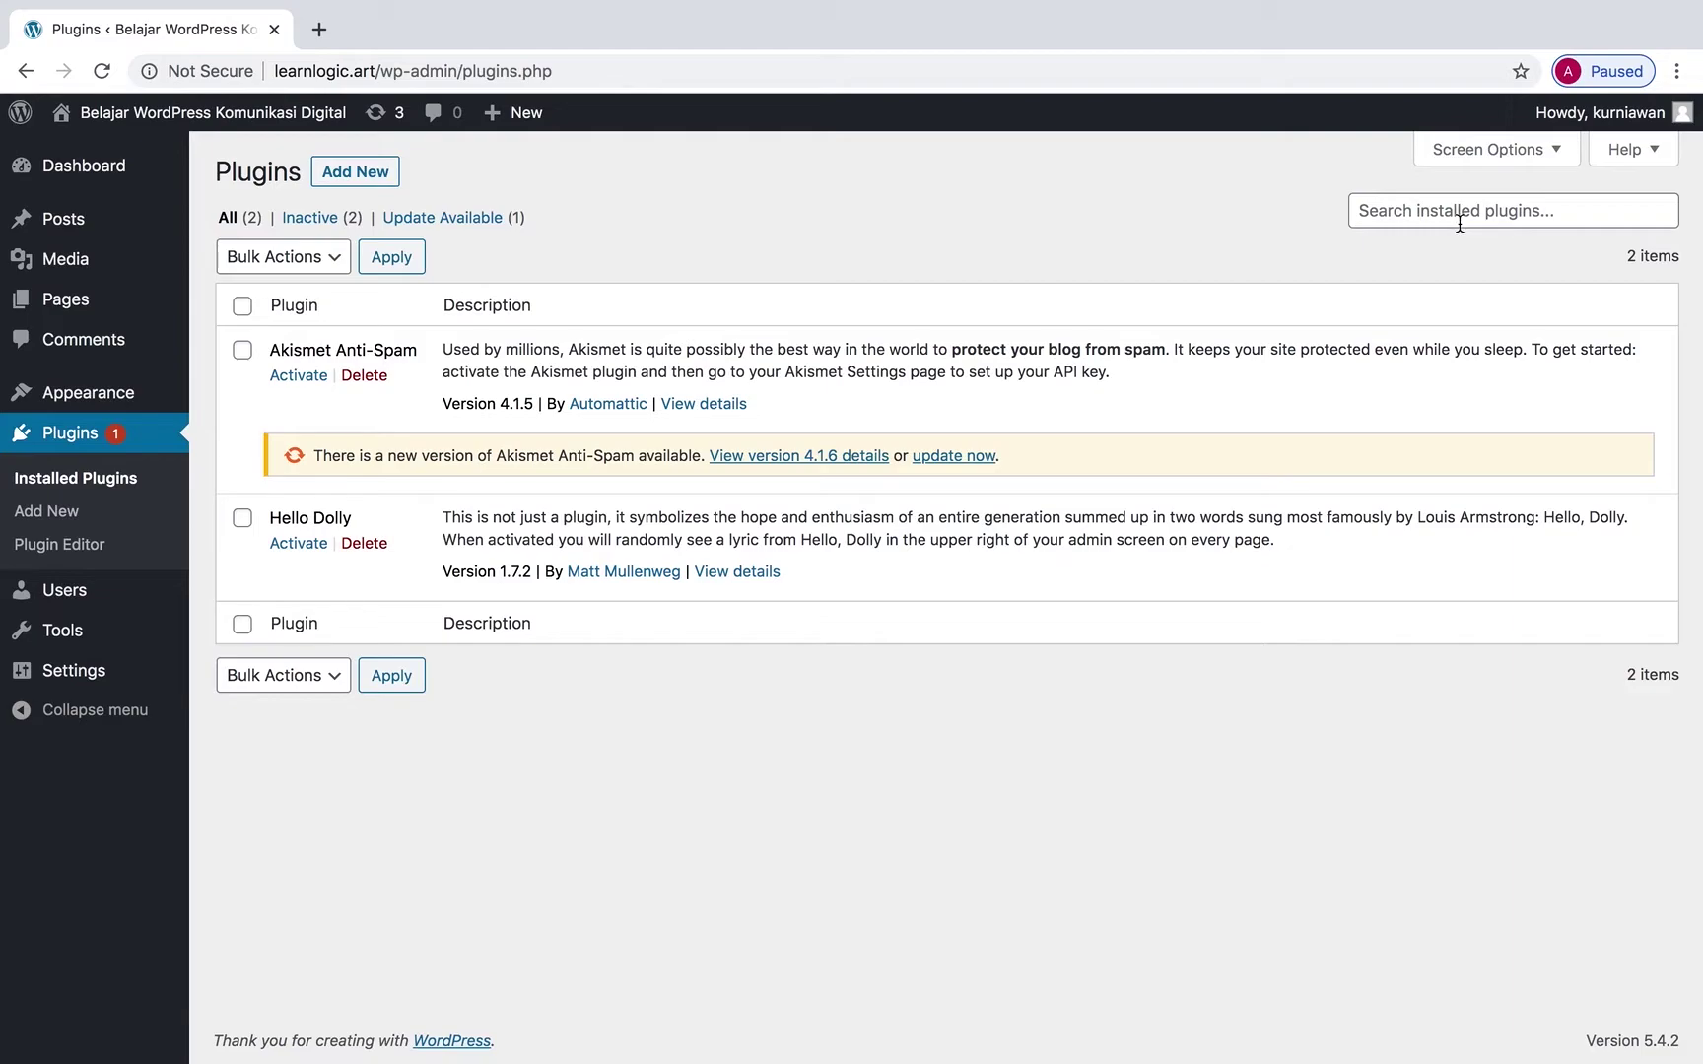
{"action": "left_click", "coordinate": [348, 173]}
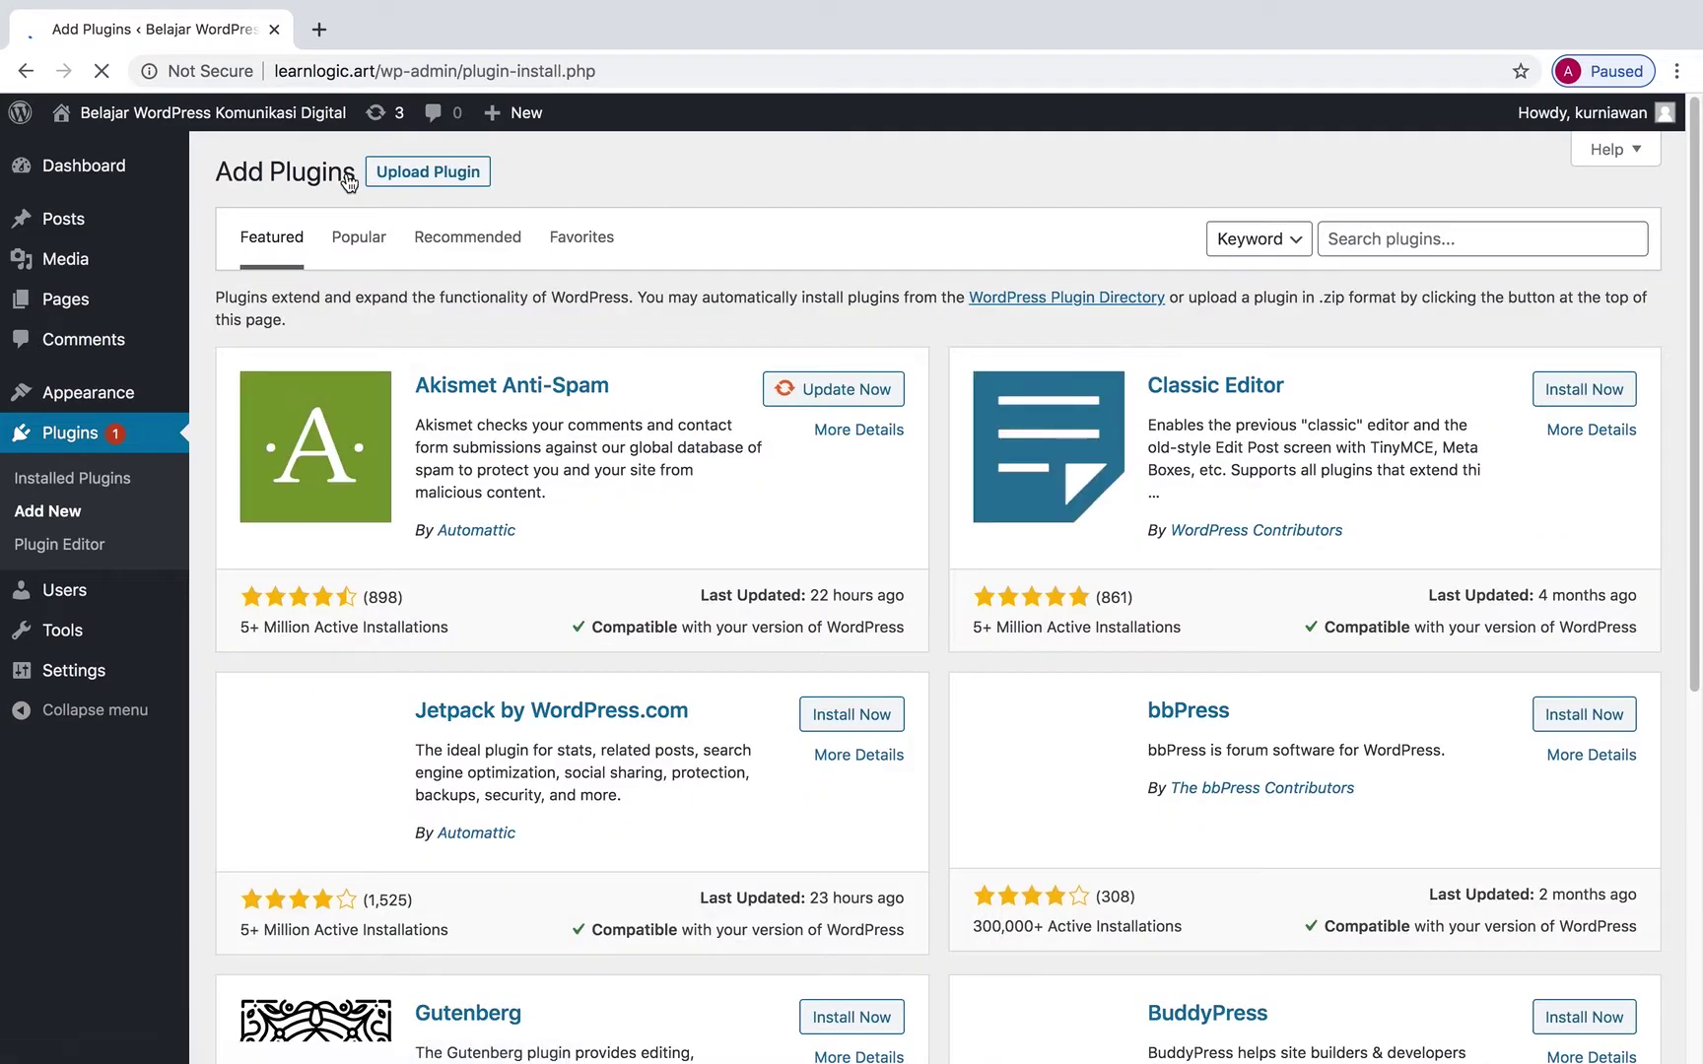
{"action": "left_click", "coordinate": [1447, 248]}
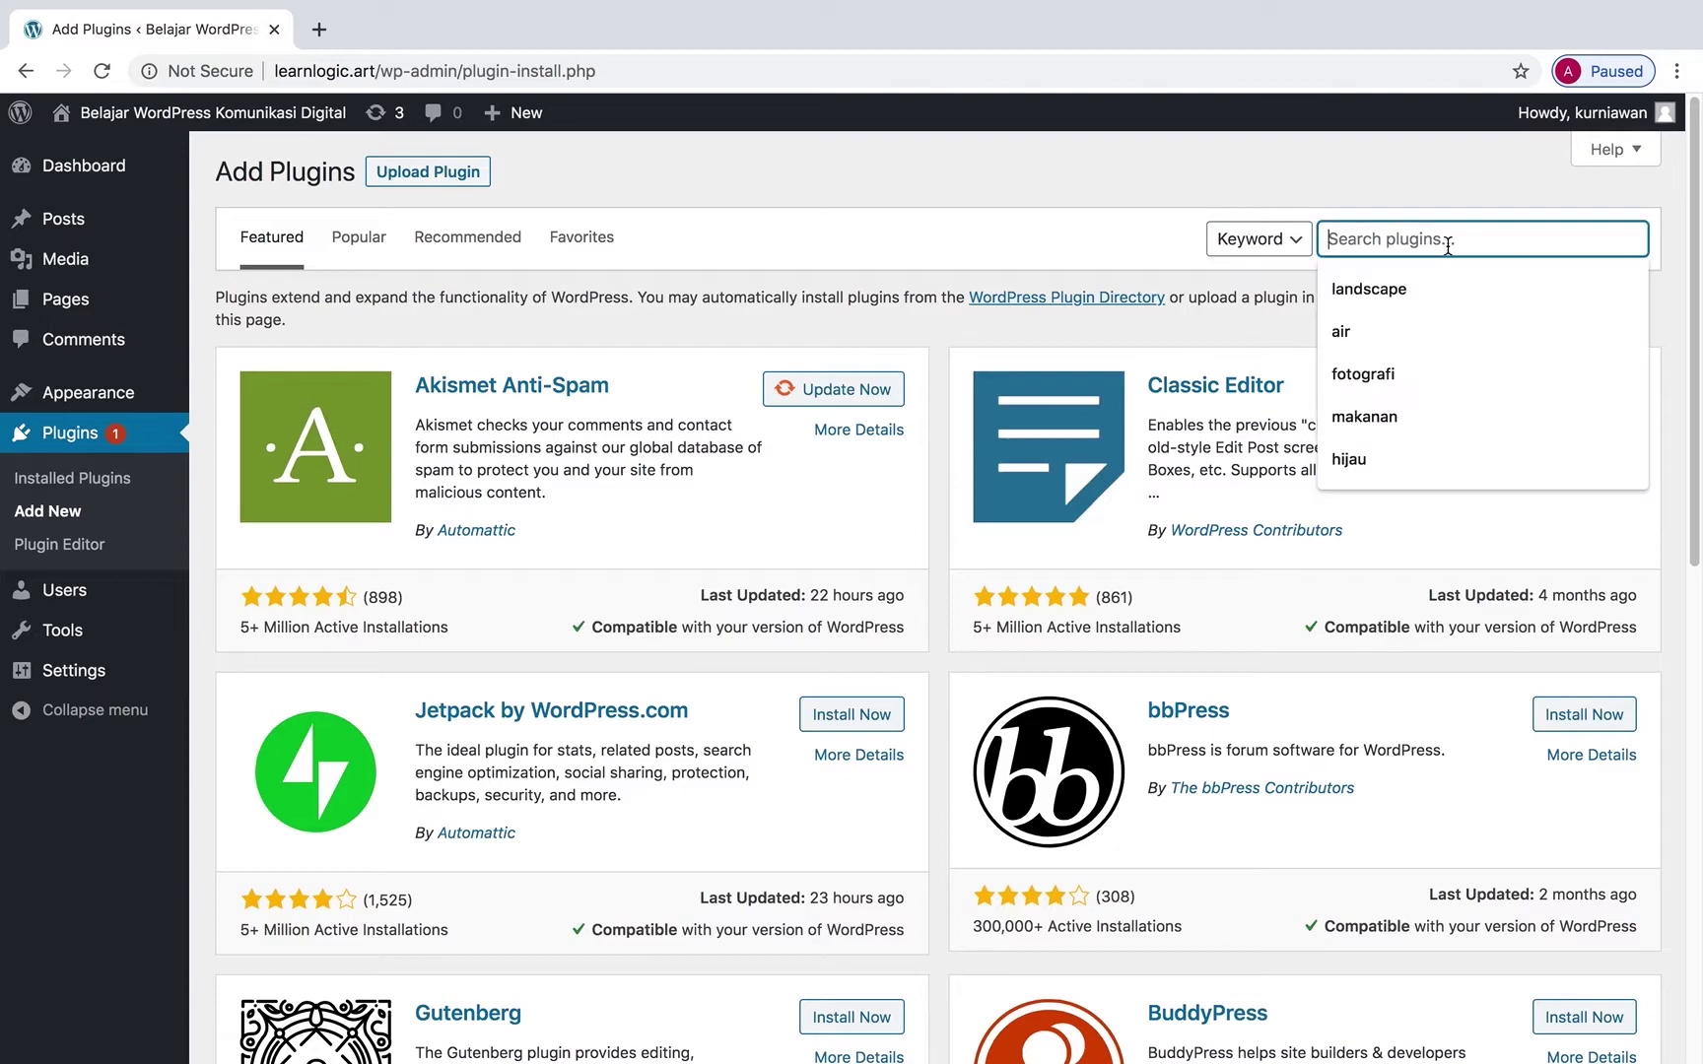
{"action": "type", "text": "elementor"}
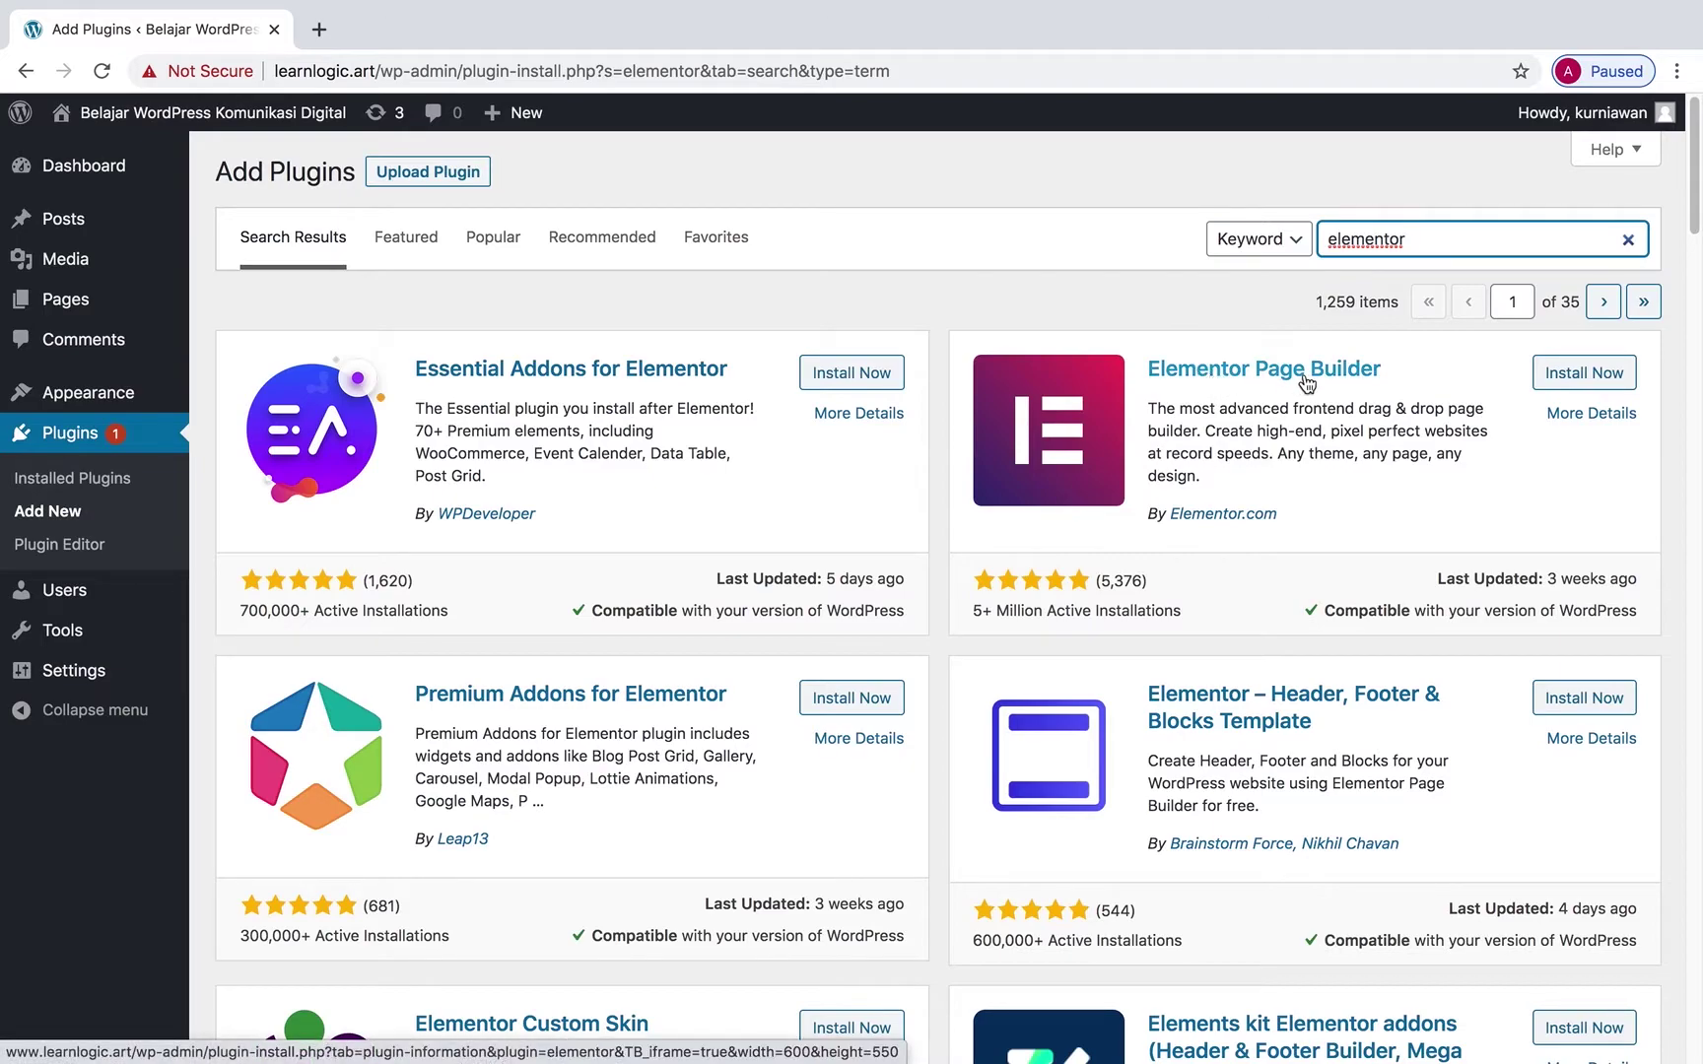
{"action": "left_click", "coordinate": [1578, 383]}
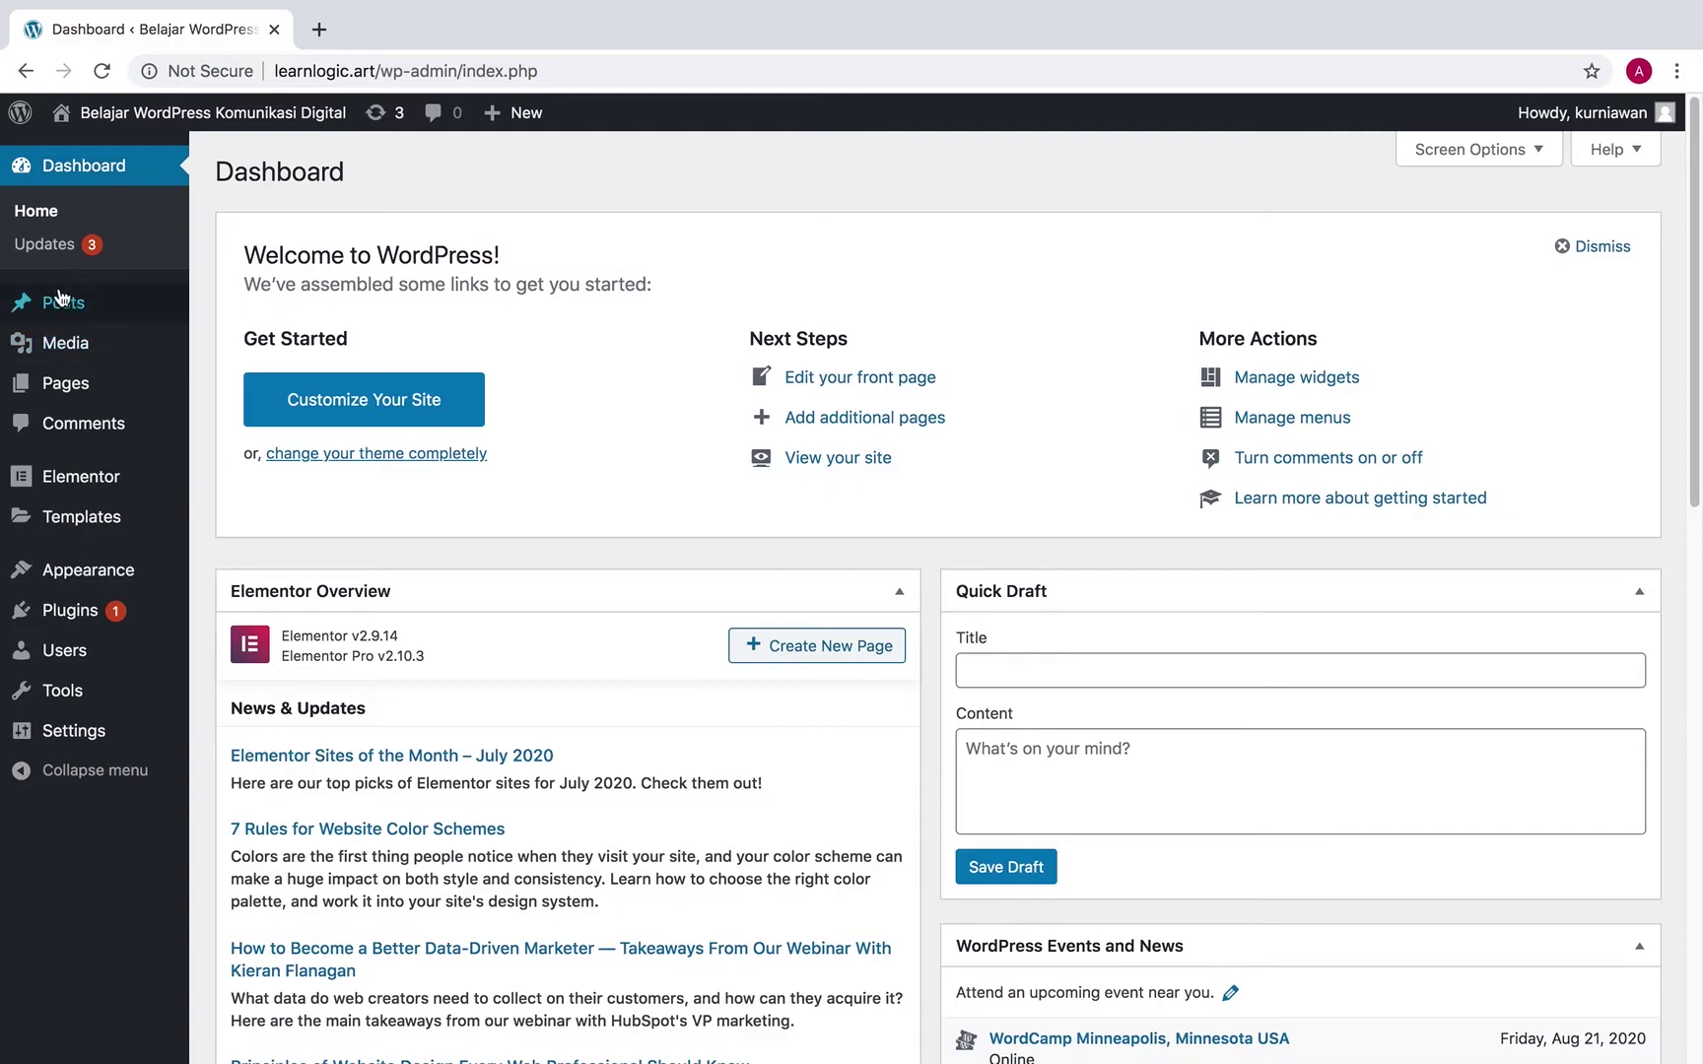
View the general settings of the Elementor plugin.
{"action": "mouse_move", "coordinate": [77, 492]}
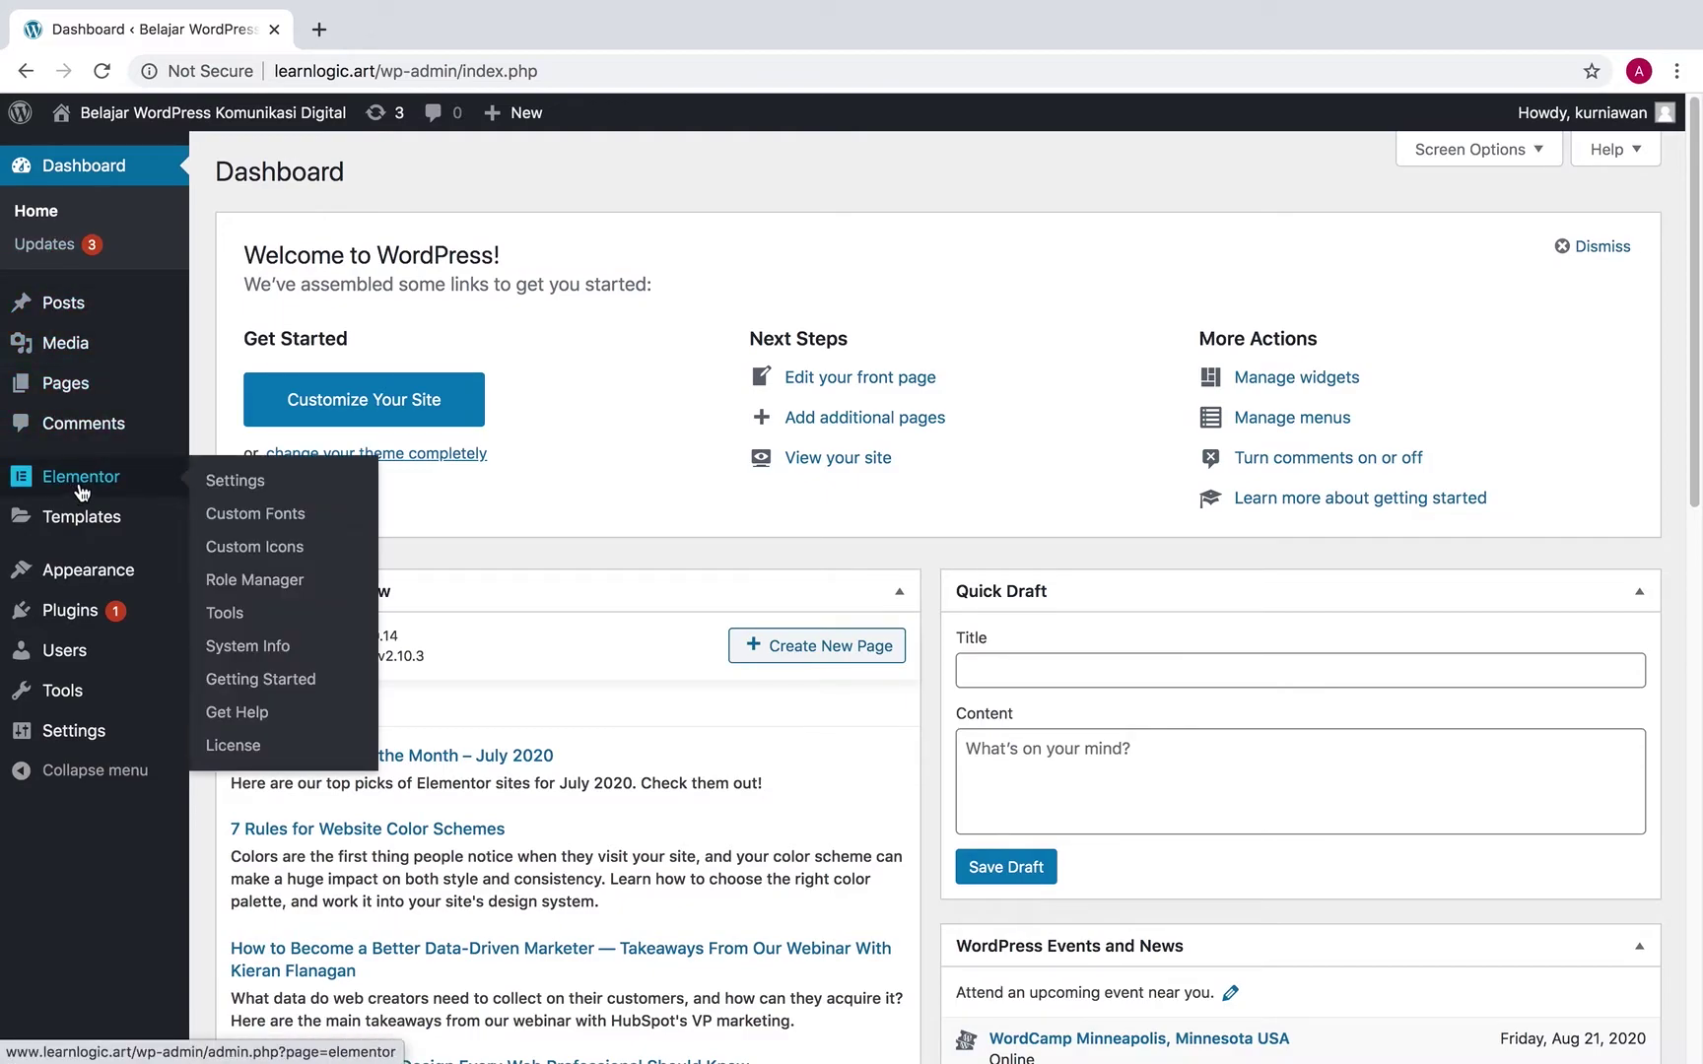
{"action": "left_click", "coordinate": [95, 490]}
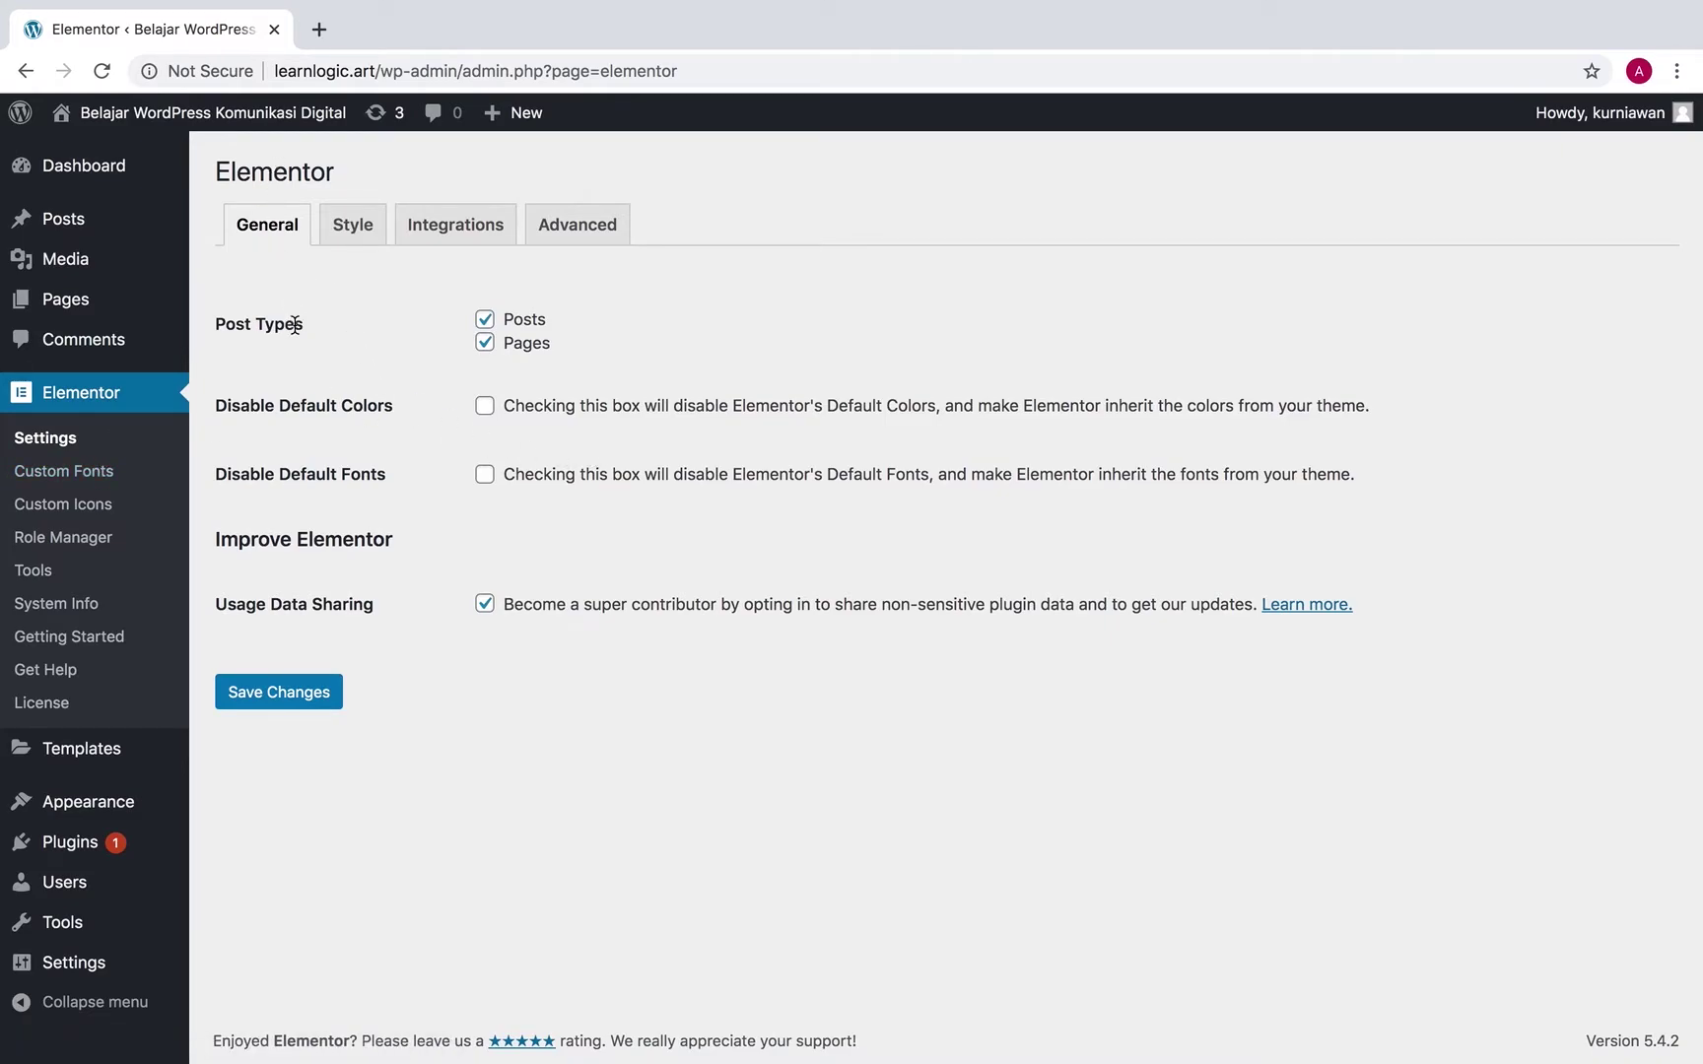
Create a new page titled "Project baru" and publish it.
{"action": "left_click", "coordinate": [90, 303]}
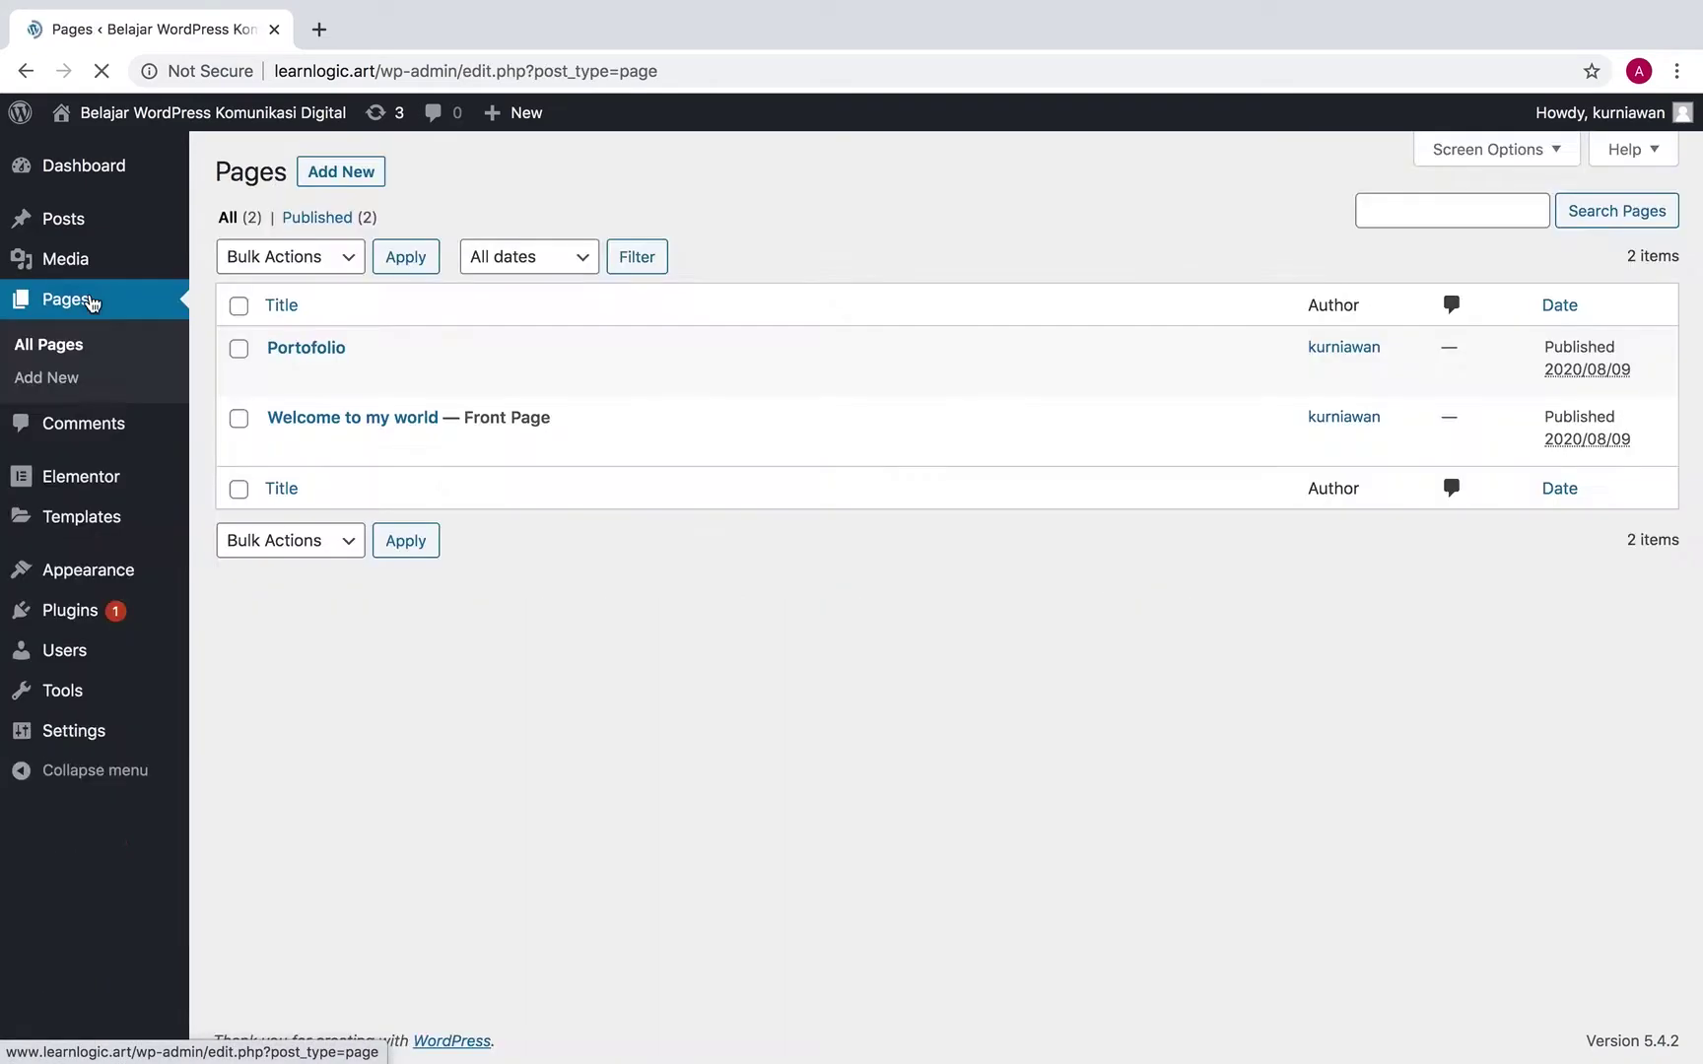
{"action": "left_click", "coordinate": [361, 180]}
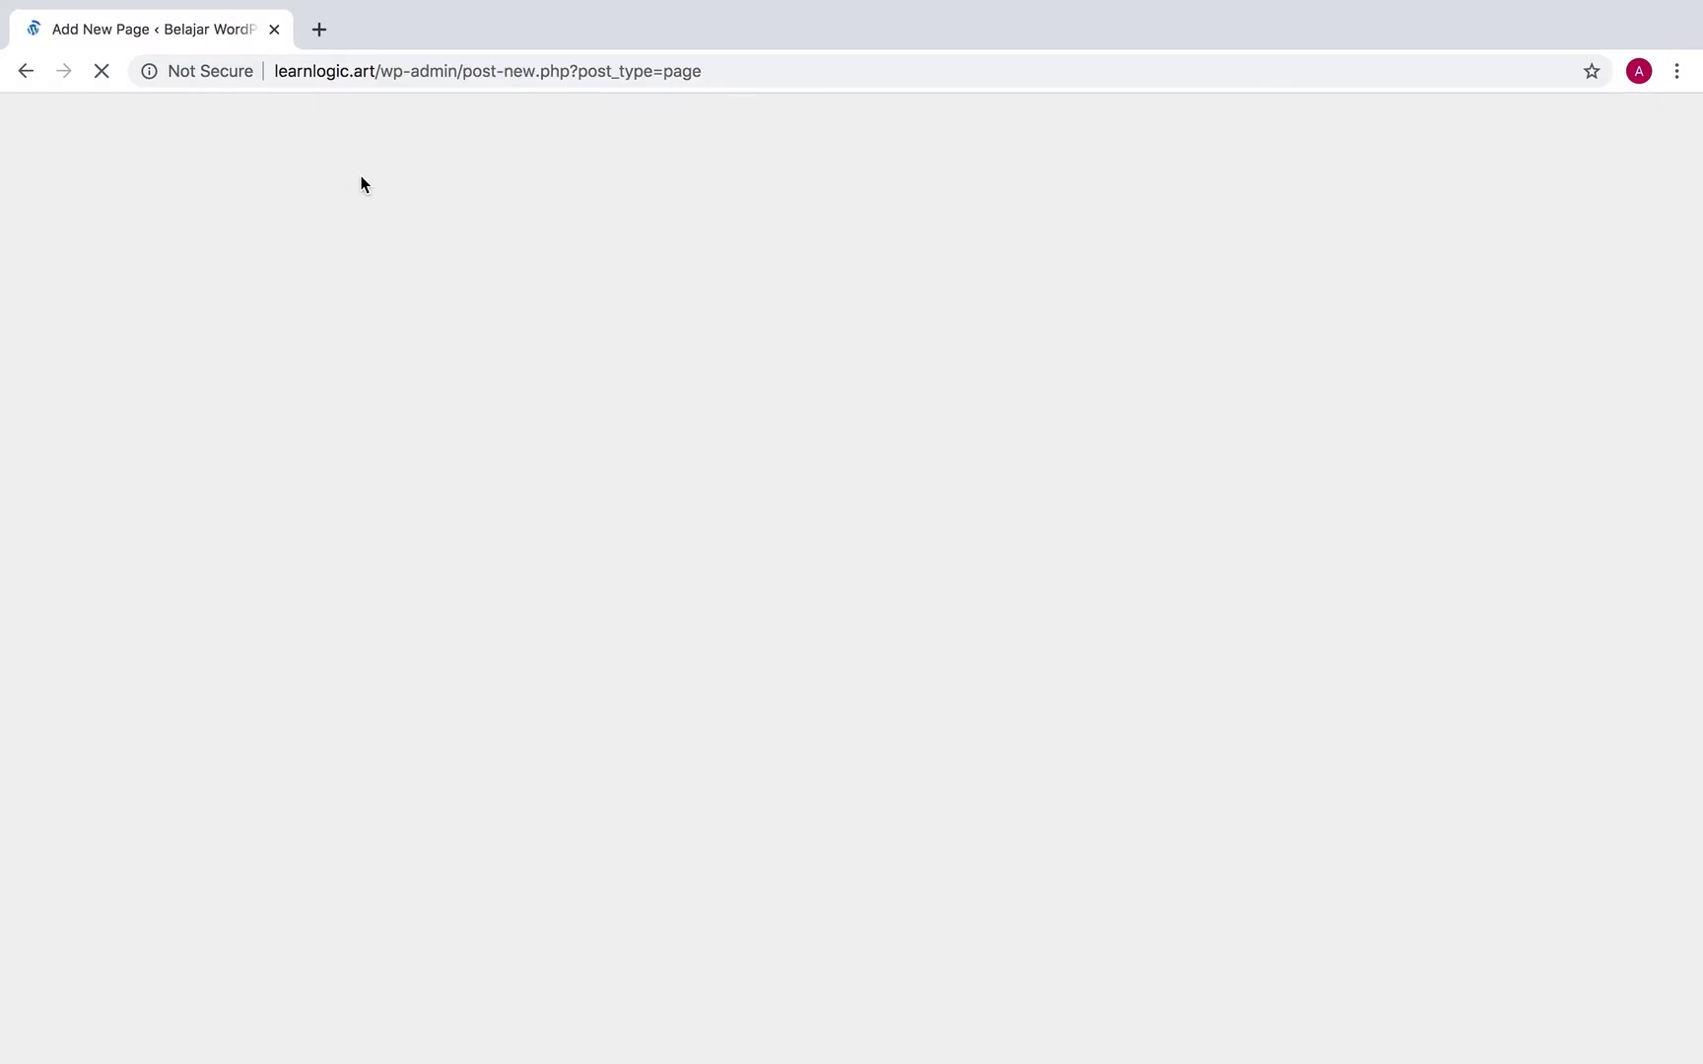
{"action": "type", "text": "P"}
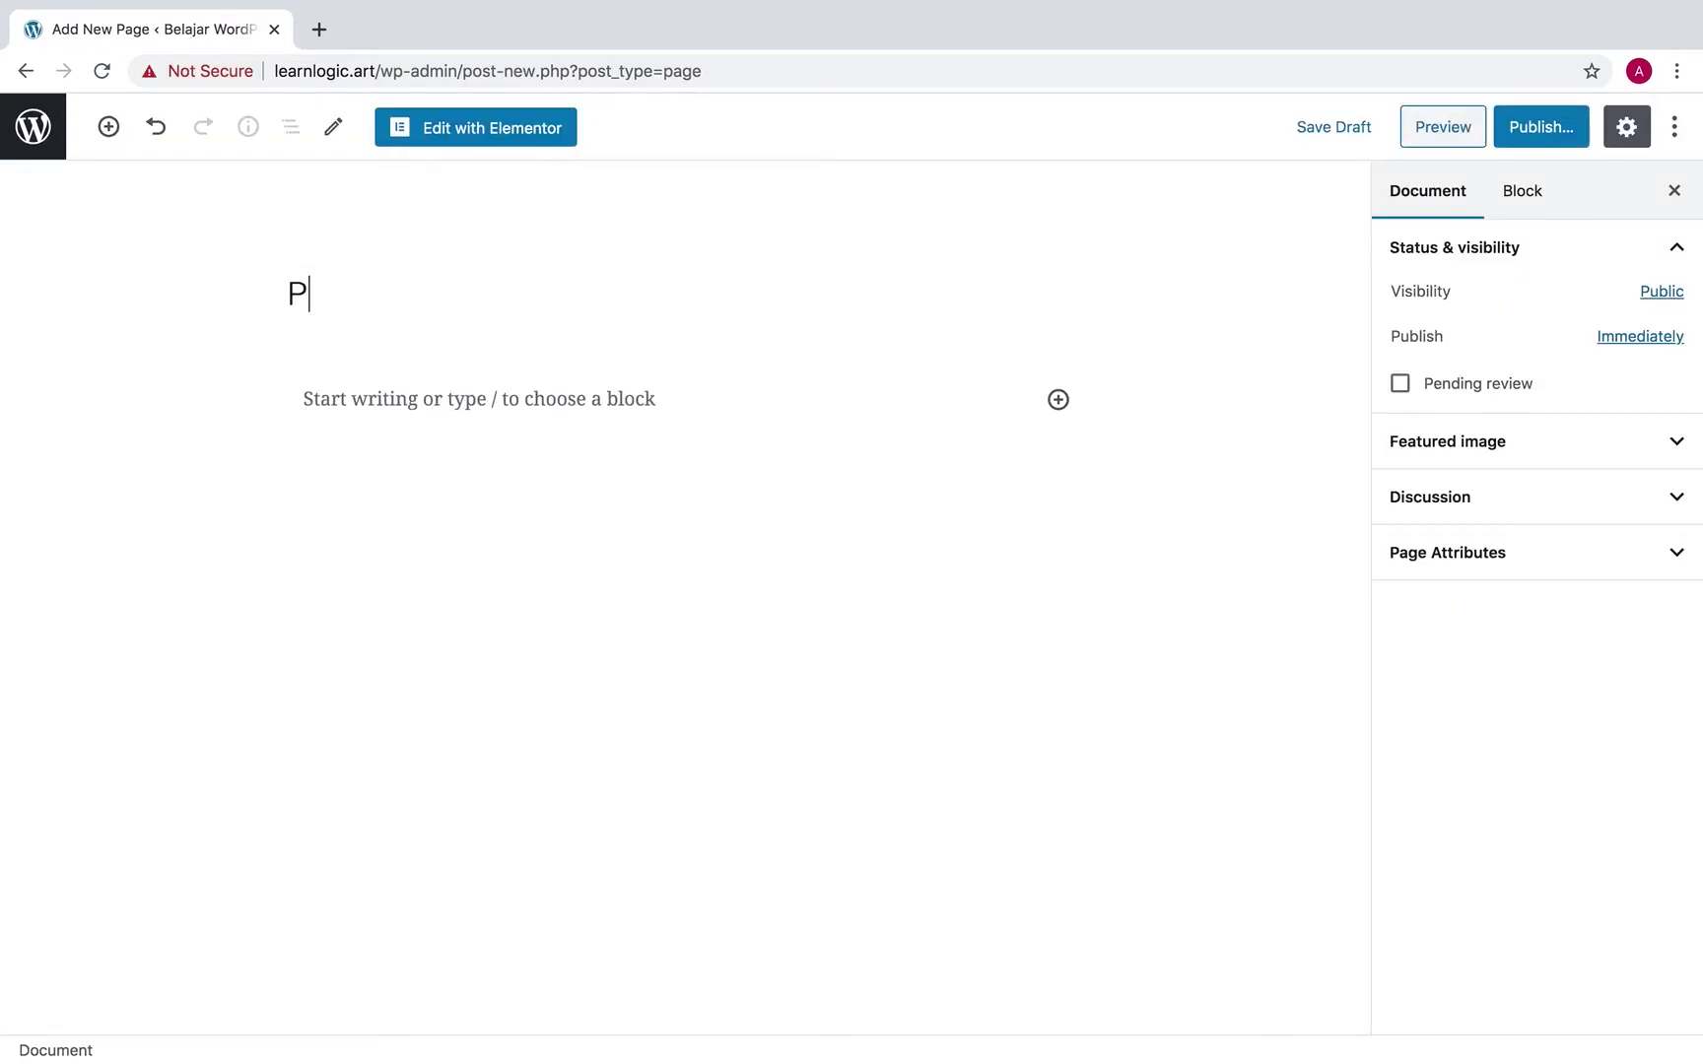
{"action": "type", "text": "roject baru"}
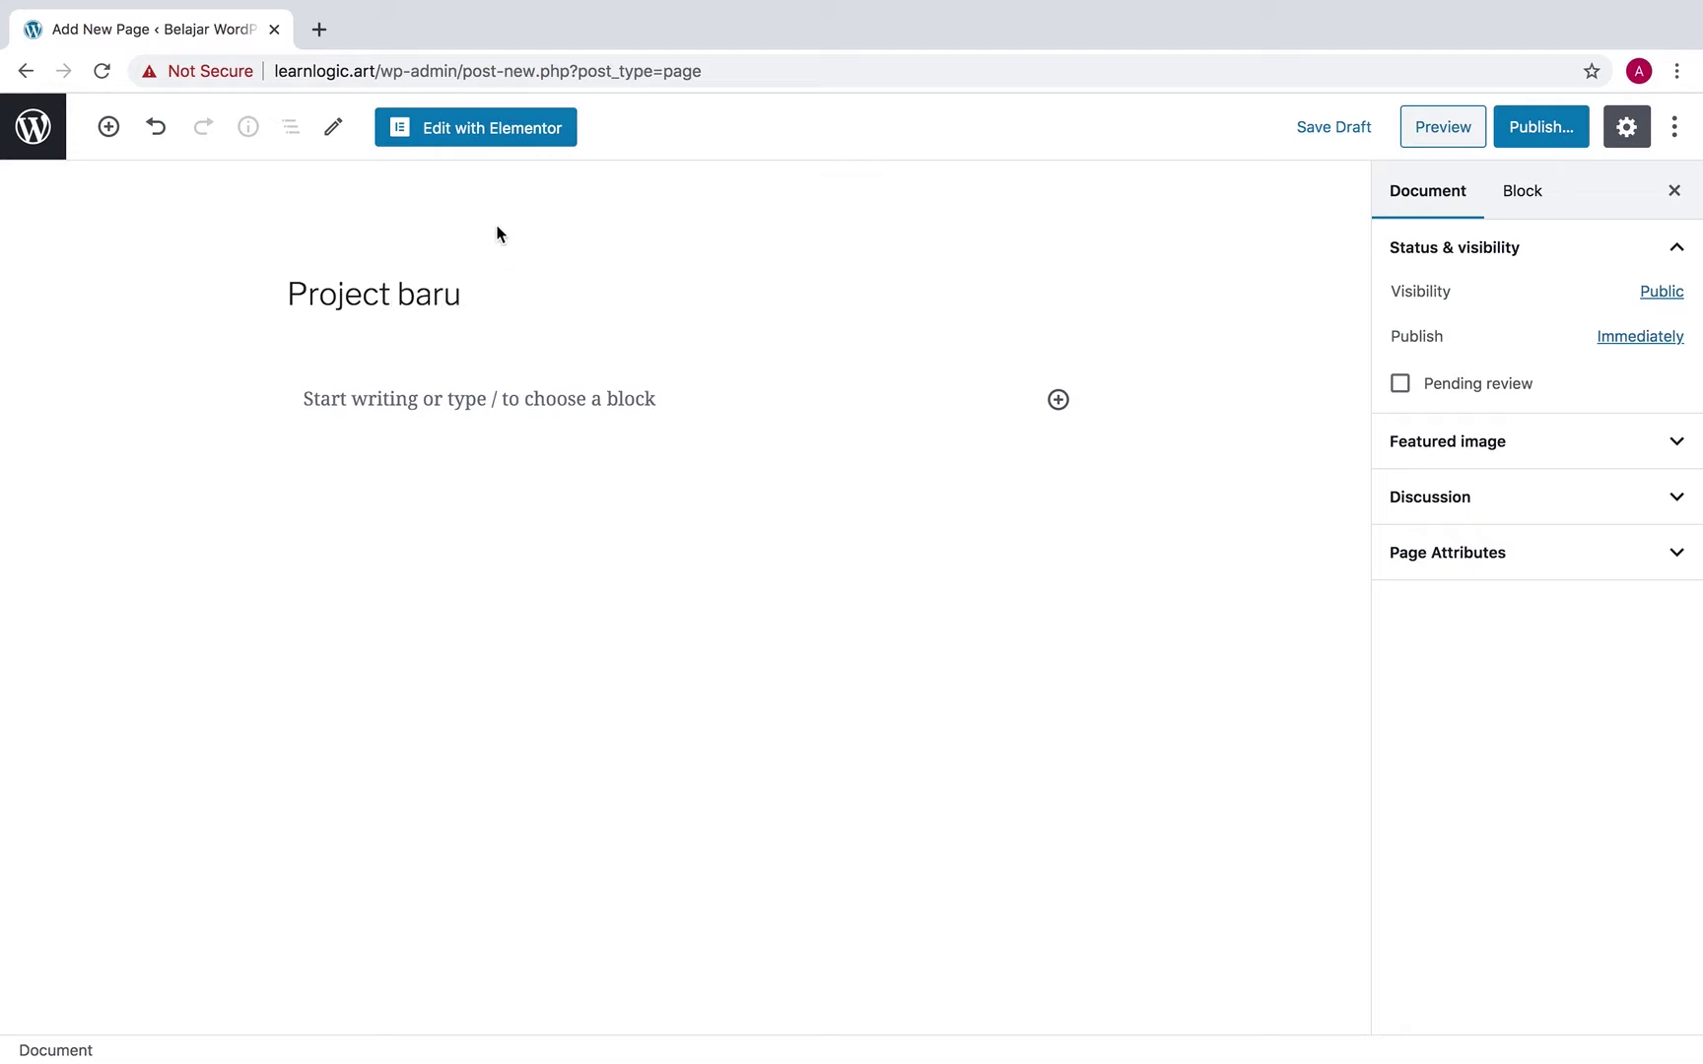
{"action": "left_click", "coordinate": [1569, 133]}
{"action": "left_click", "coordinate": [1566, 133]}
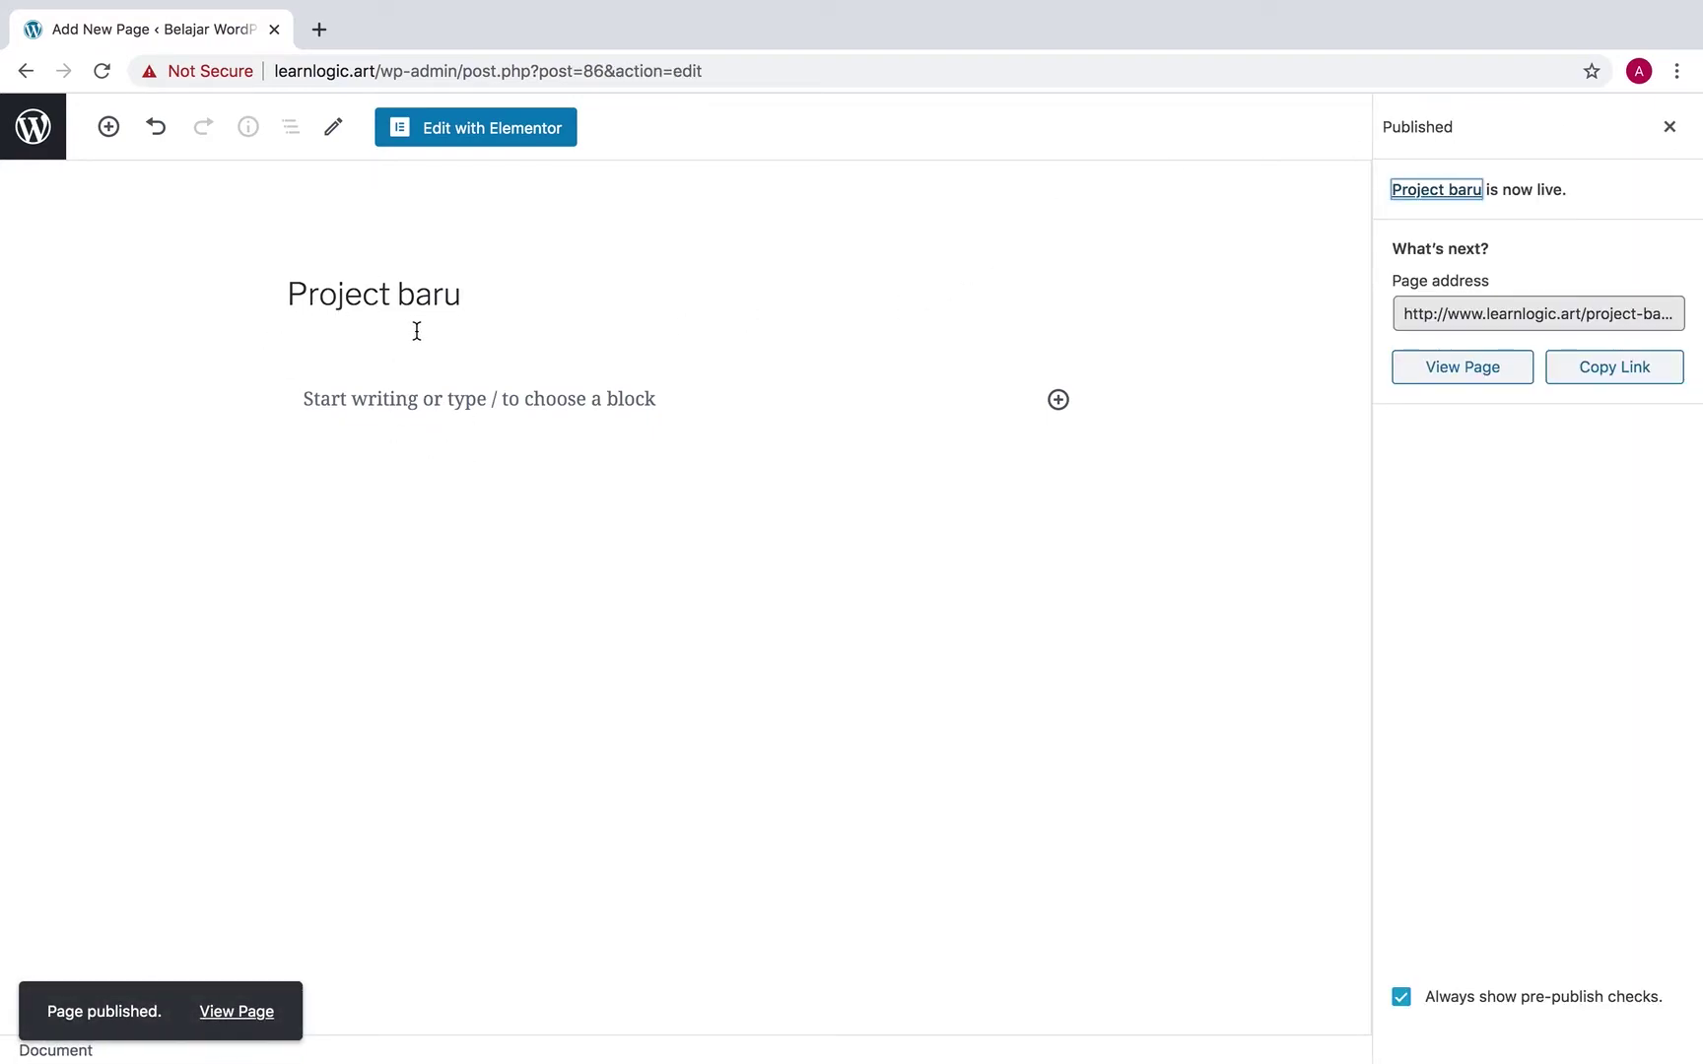
Edit the Project baru page with Elementor, set its page layout to Elementor Canvas, and update the page.
{"action": "left_click", "coordinate": [481, 128]}
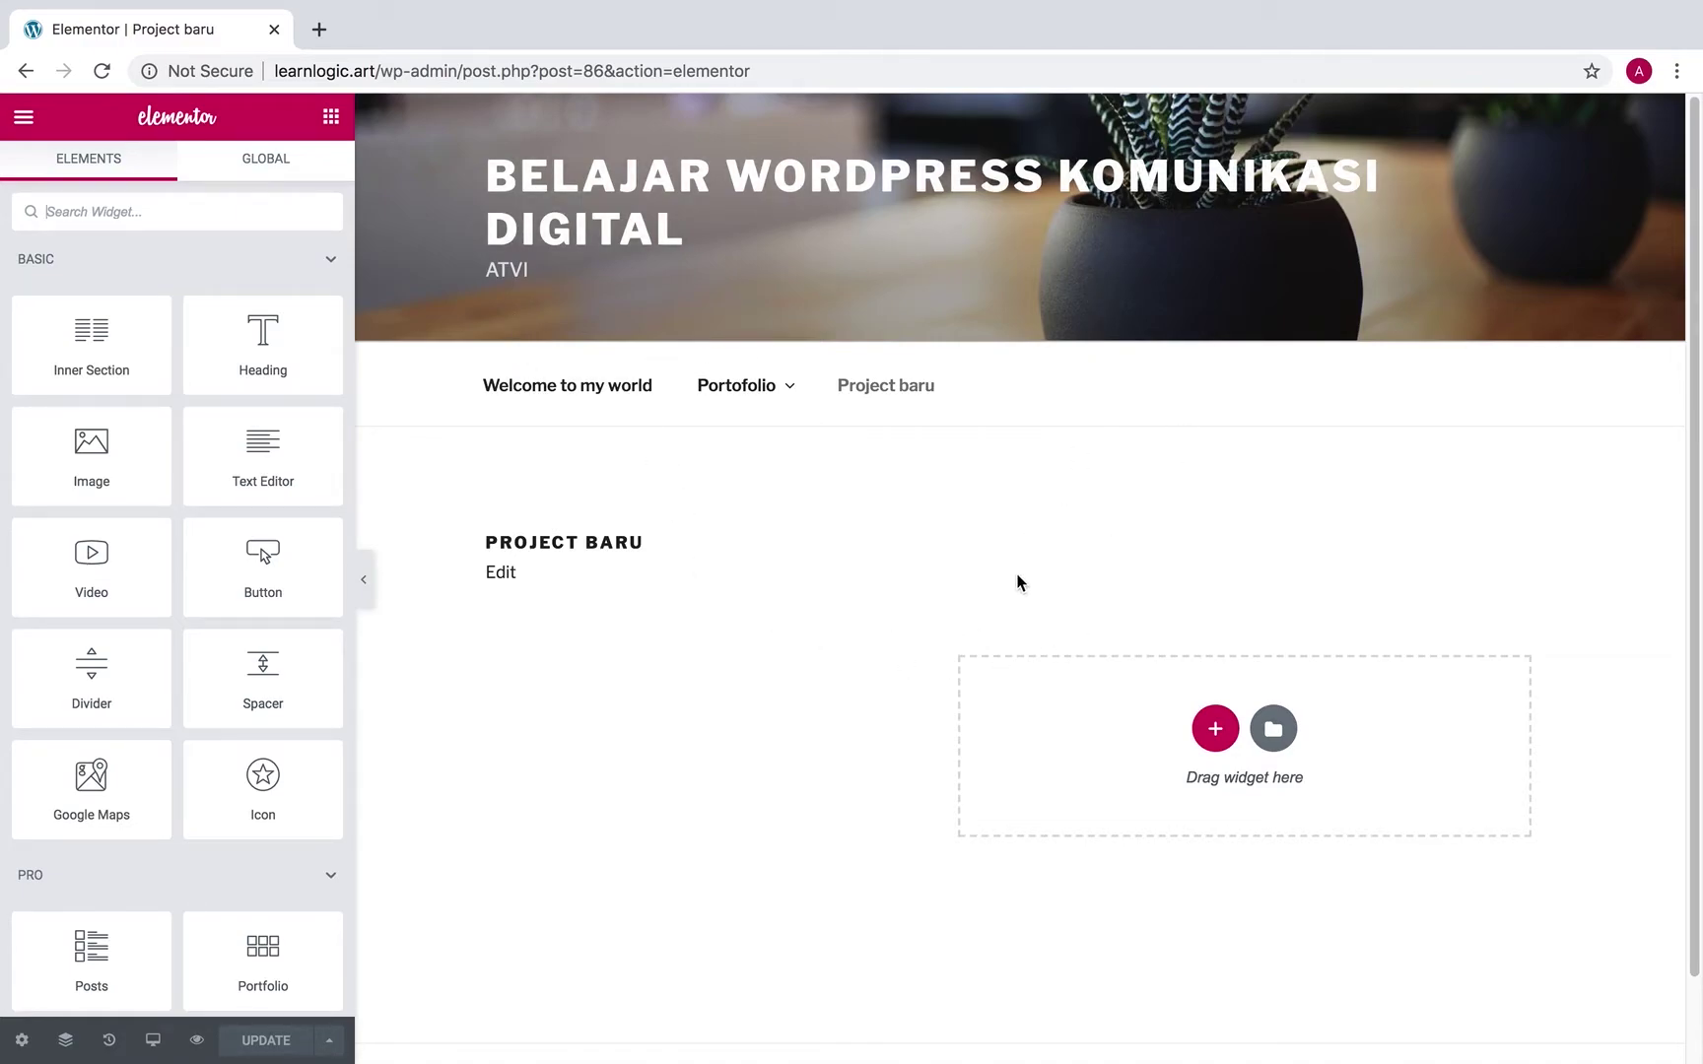
{"action": "left_click", "coordinate": [21, 1042]}
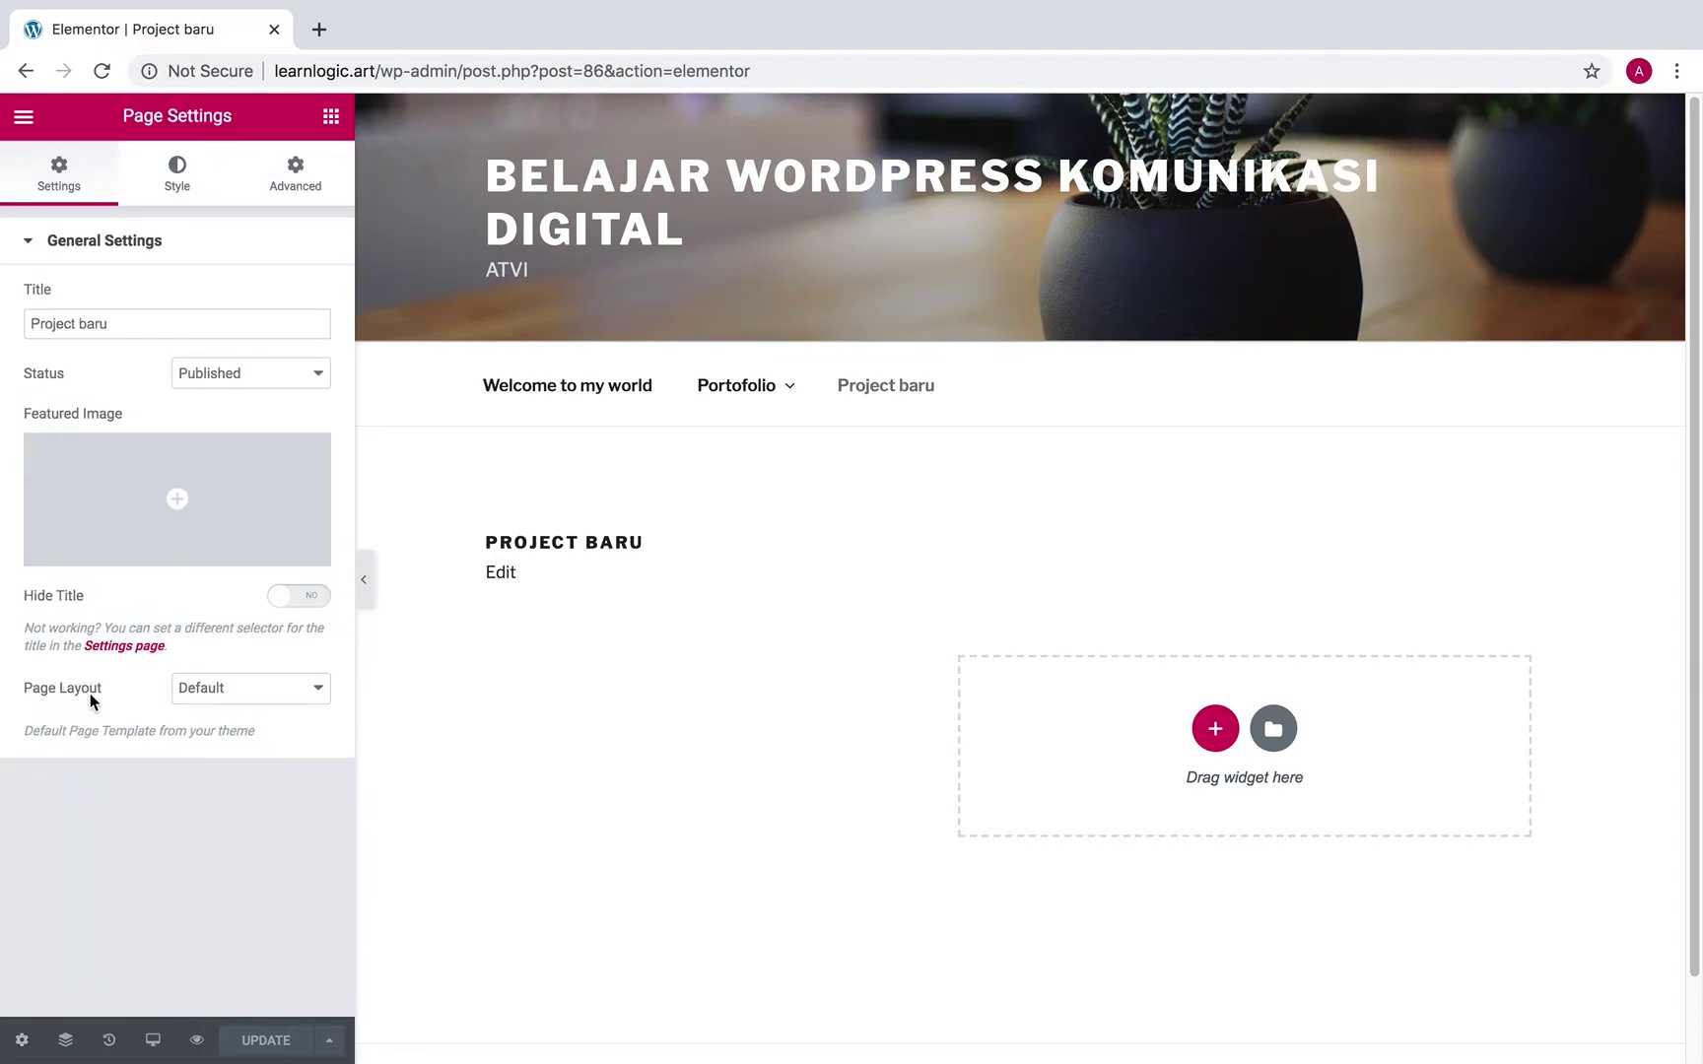
{"action": "left_click", "coordinate": [304, 692]}
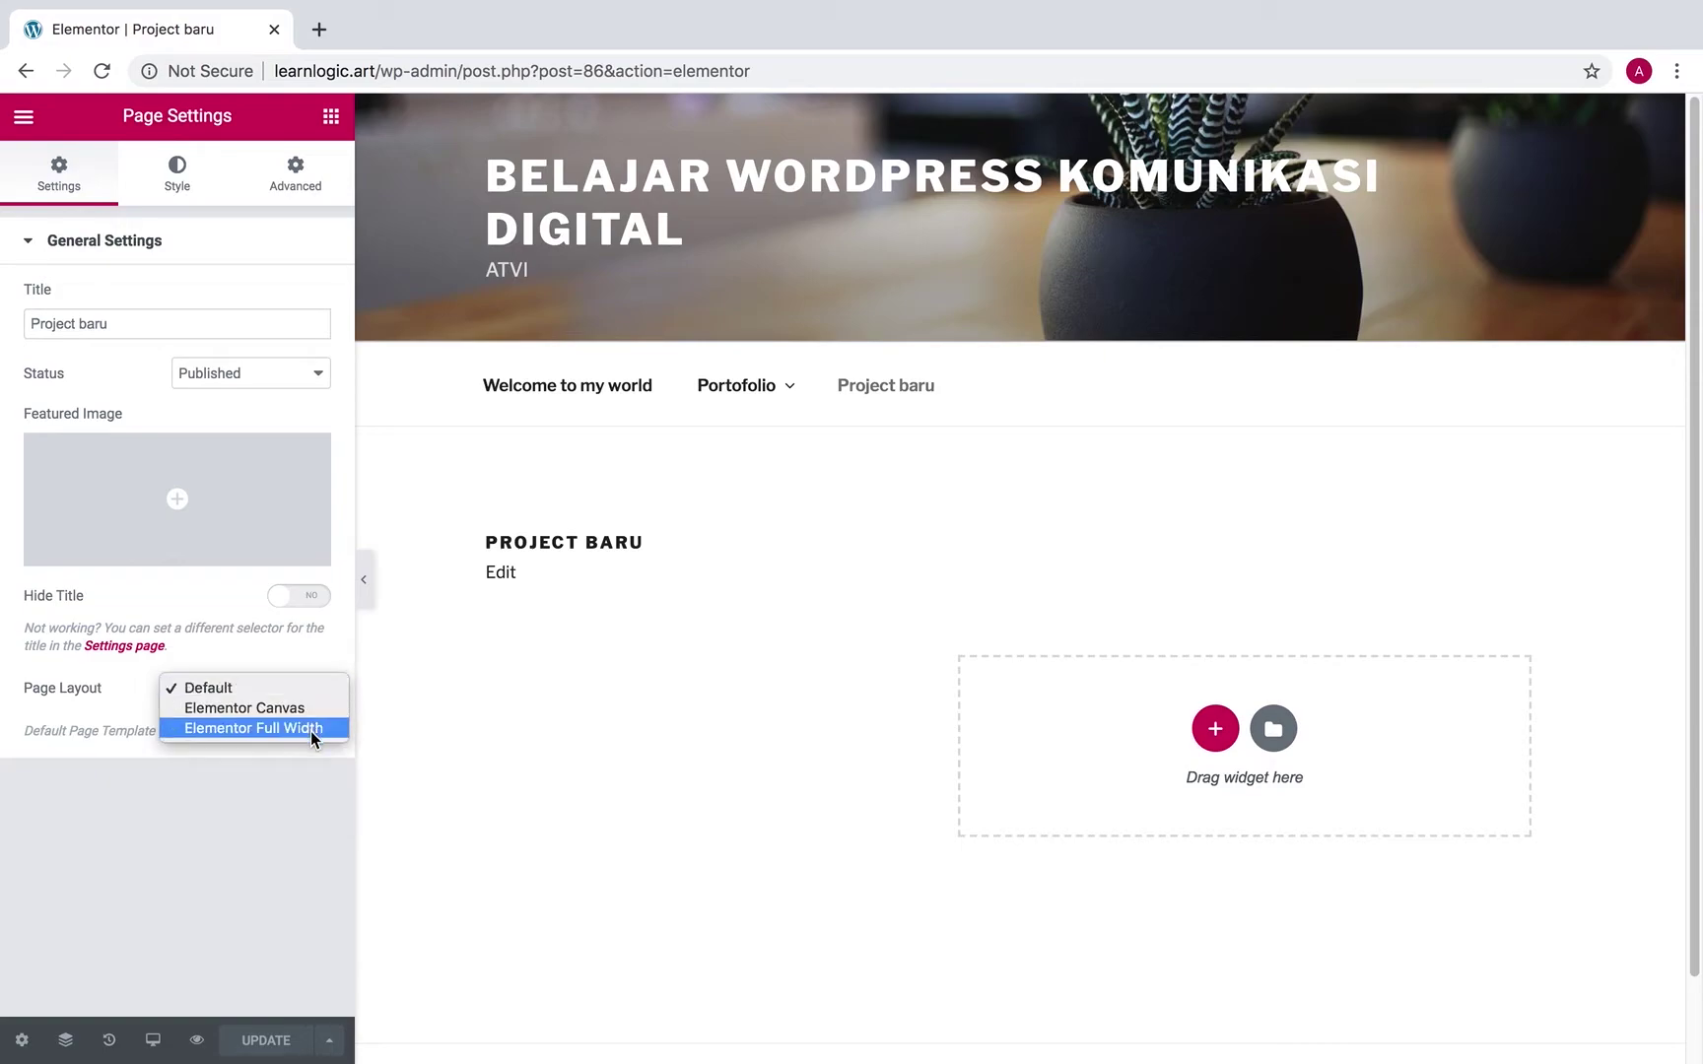
{"action": "left_click", "coordinate": [319, 705]}
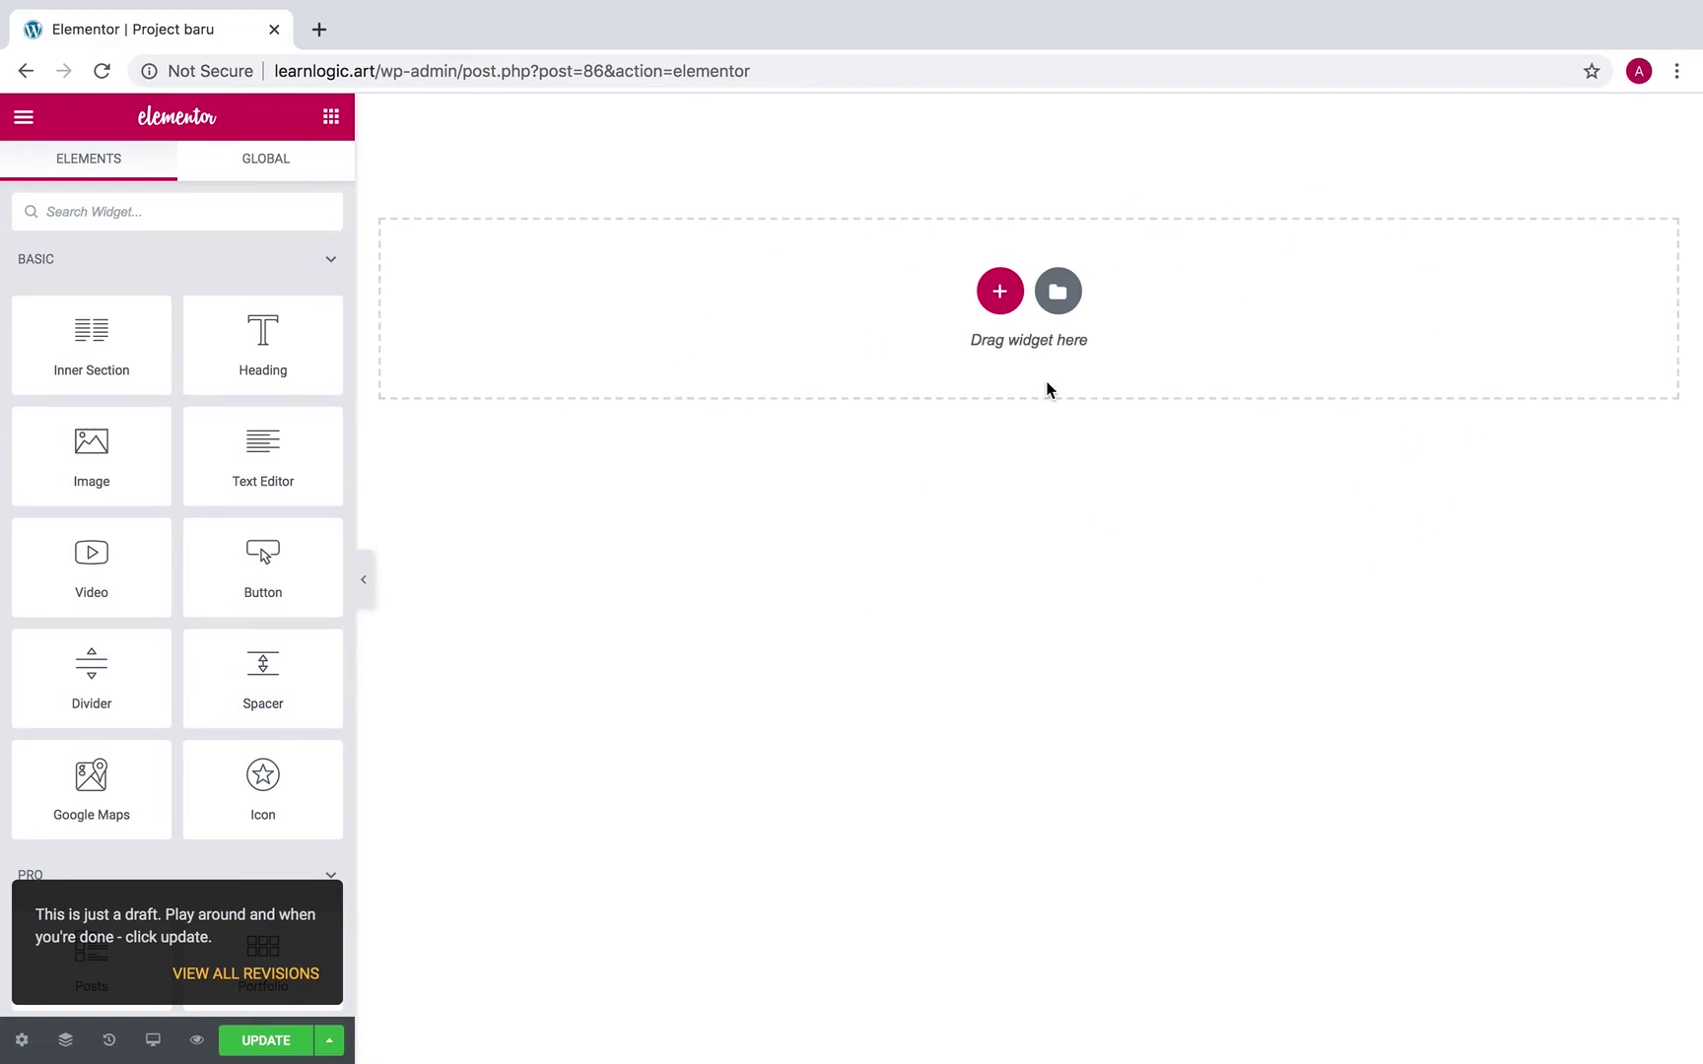
{"action": "left_click", "coordinate": [267, 1041]}
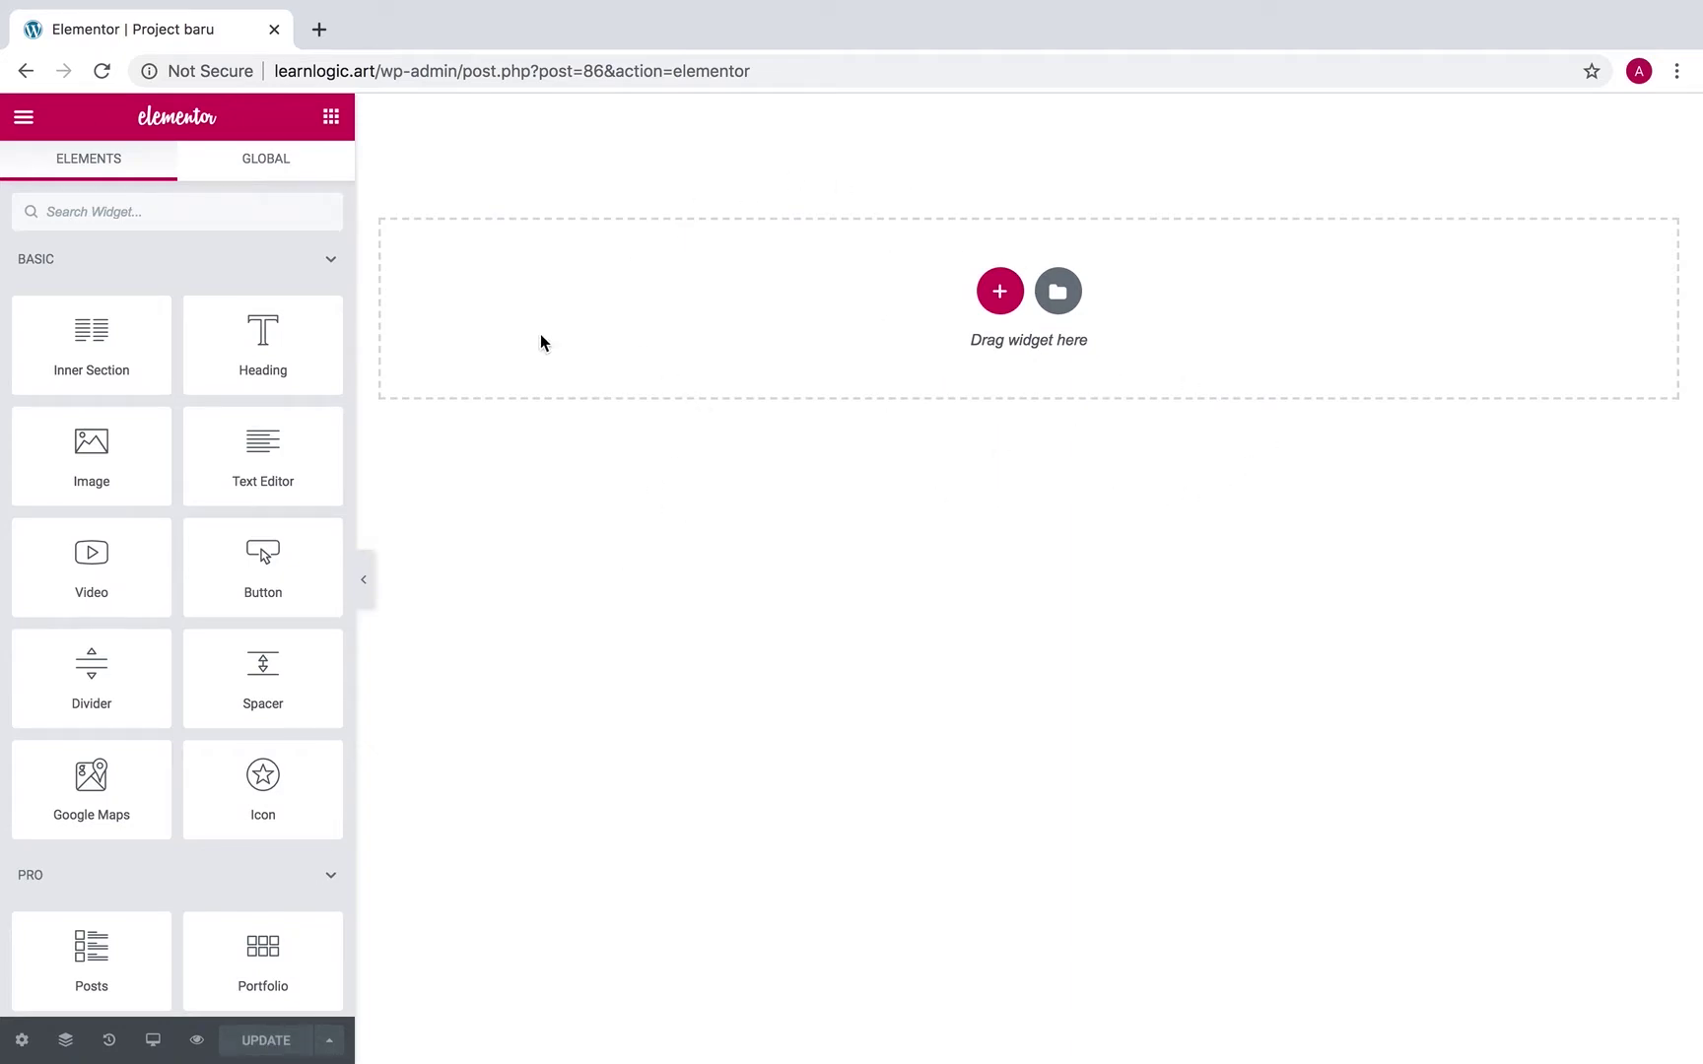
Look through the Basic, Pro and General widget categories, ending with only Basic expanded.
{"action": "left_click", "coordinate": [287, 262]}
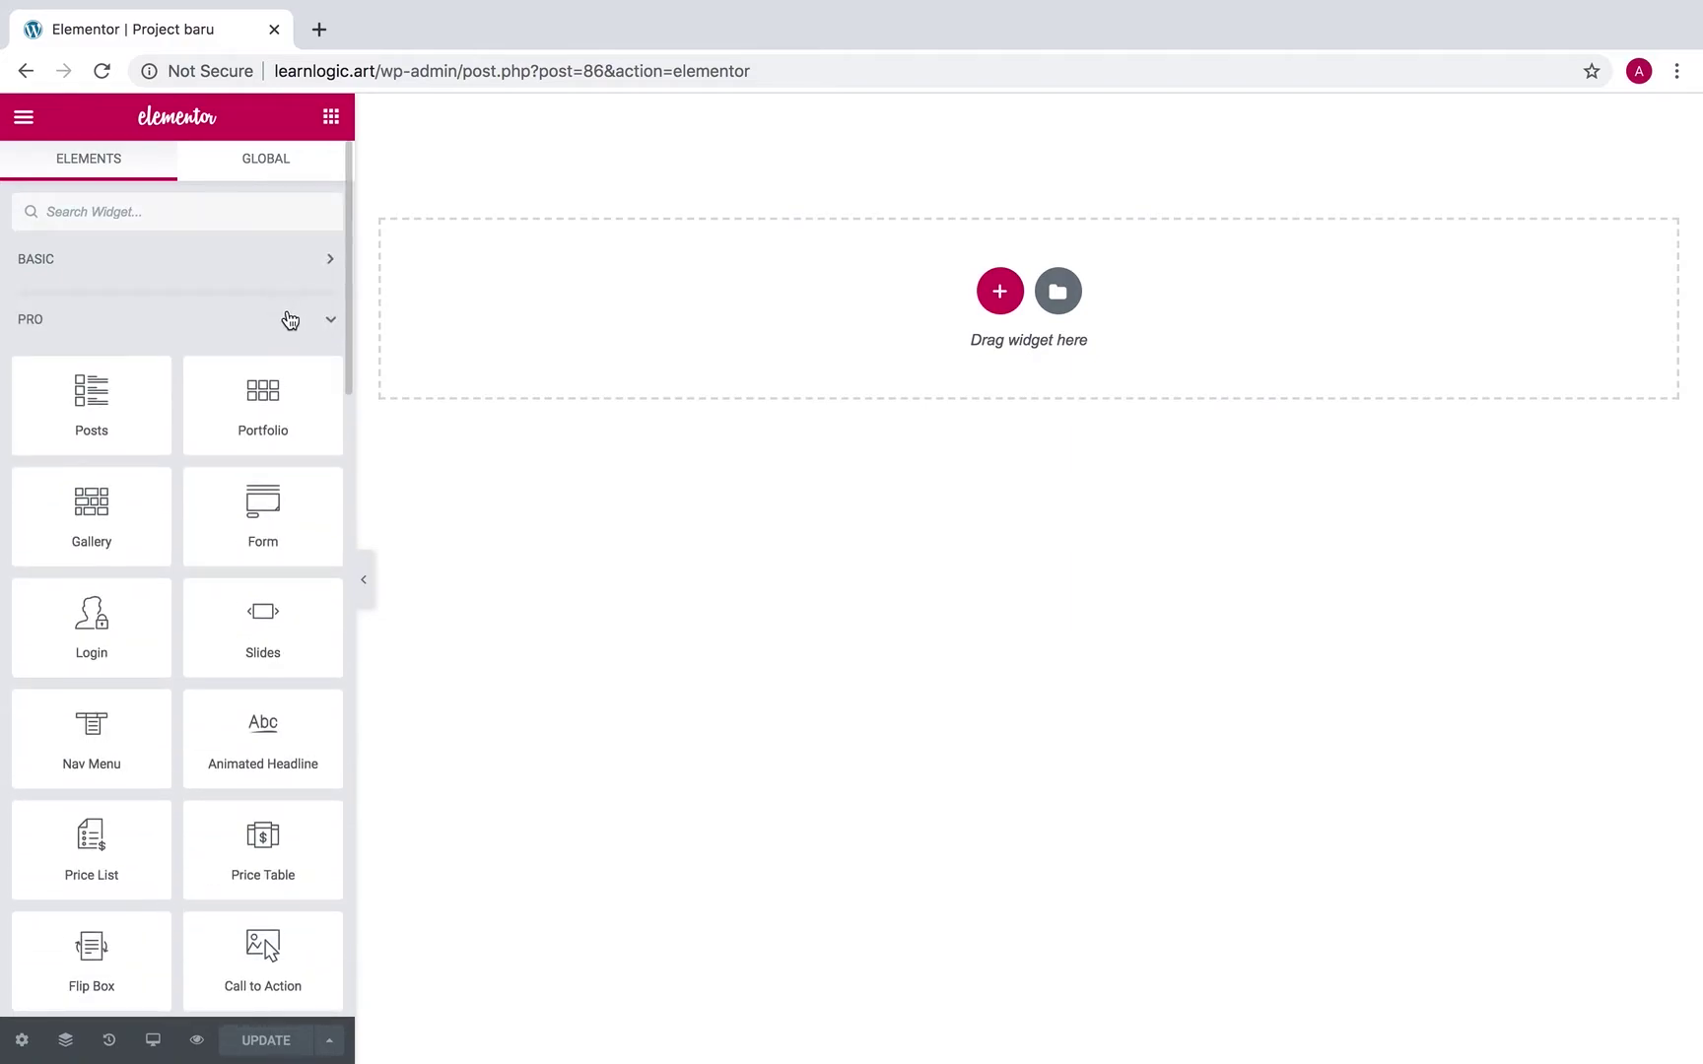
{"action": "left_click", "coordinate": [282, 322]}
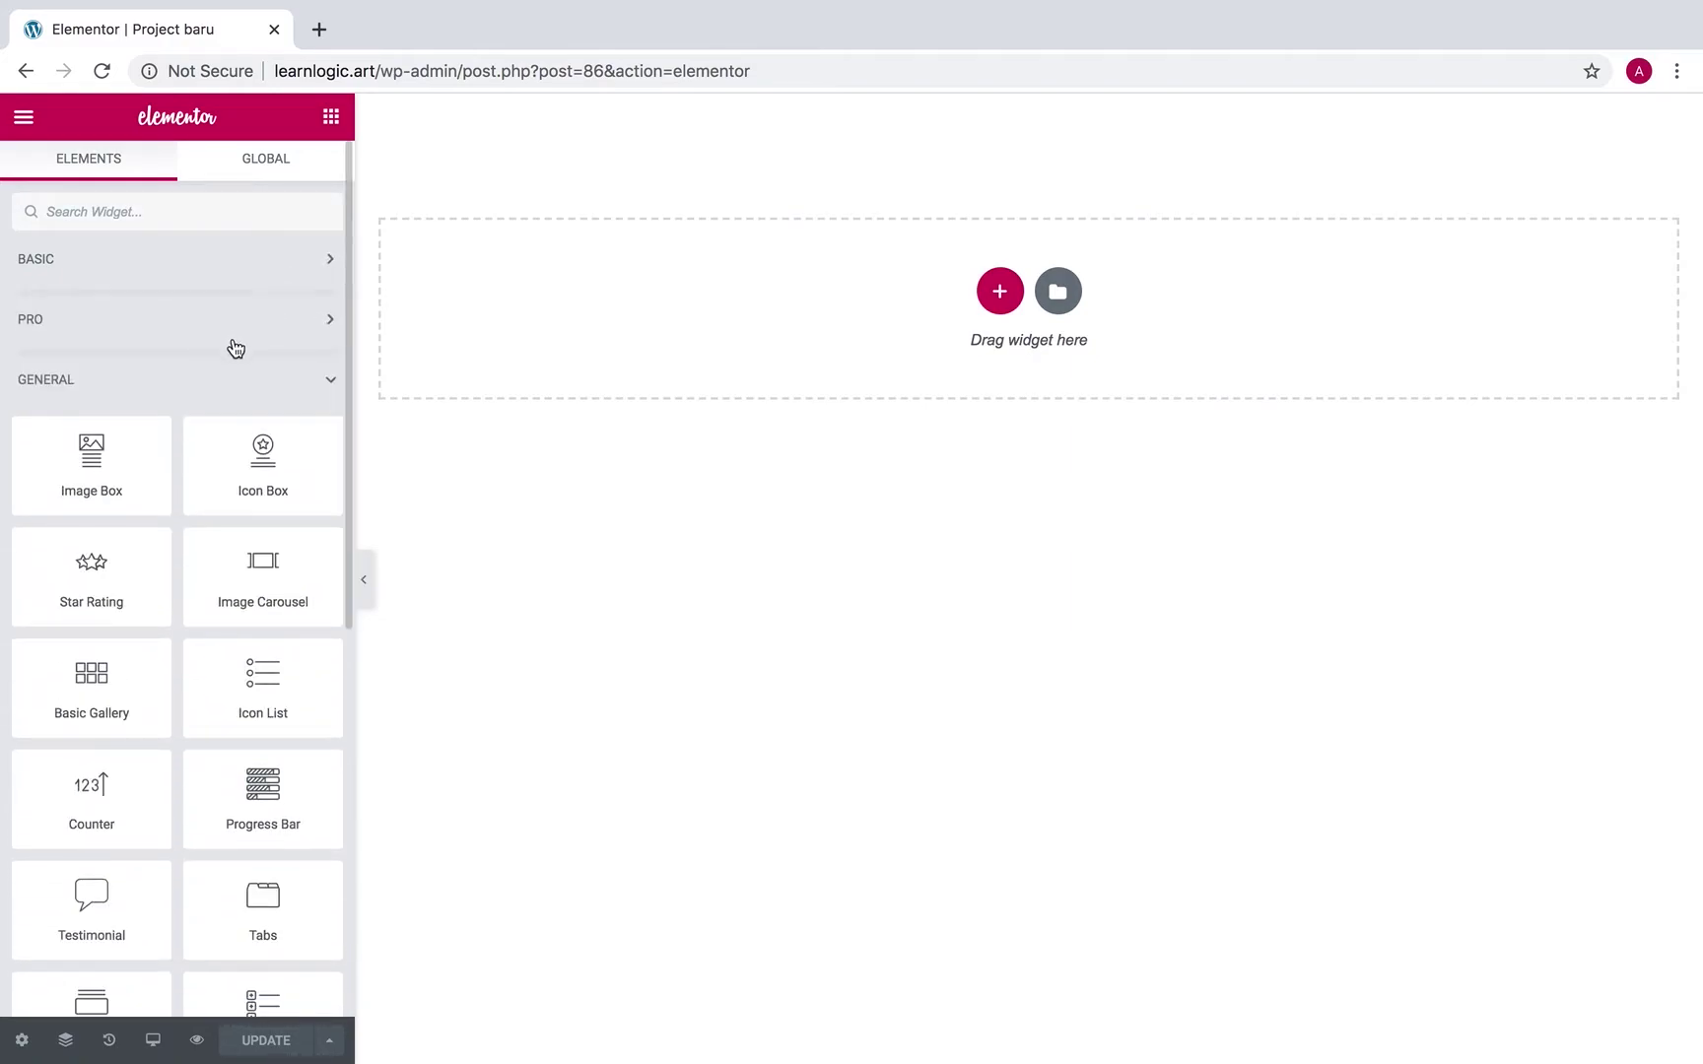
{"action": "left_click", "coordinate": [232, 379]}
{"action": "left_click", "coordinate": [126, 321]}
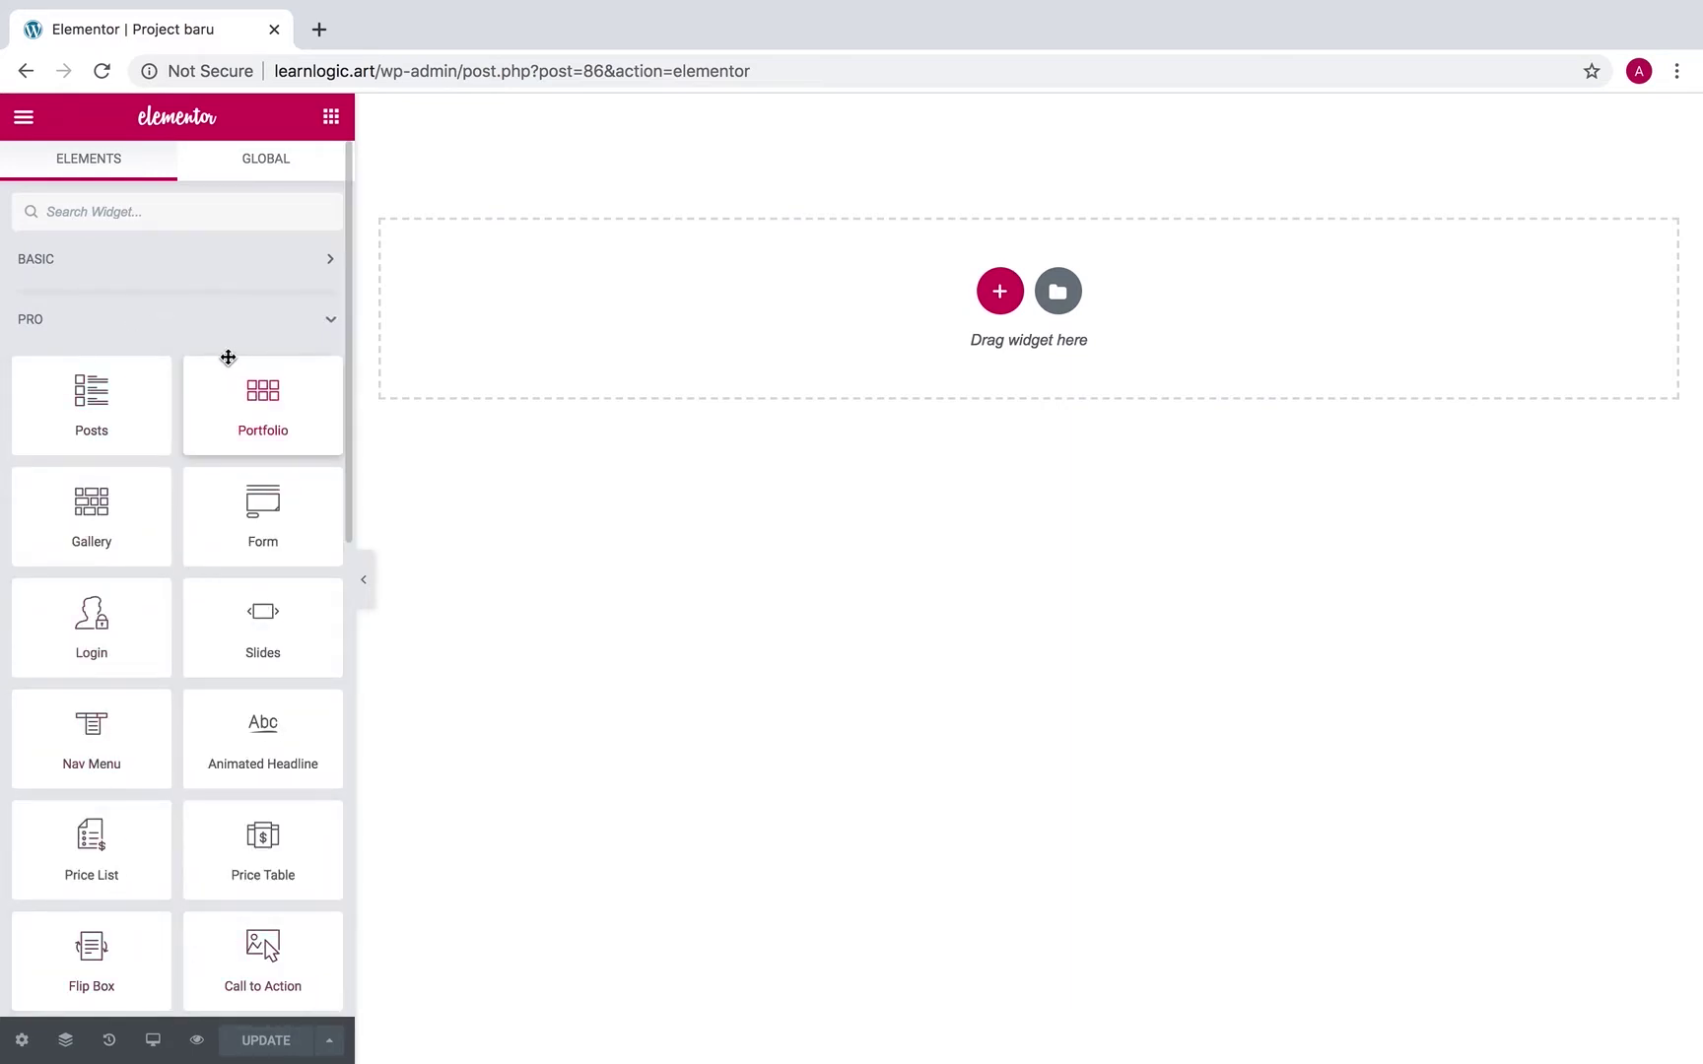
{"action": "left_click", "coordinate": [225, 321]}
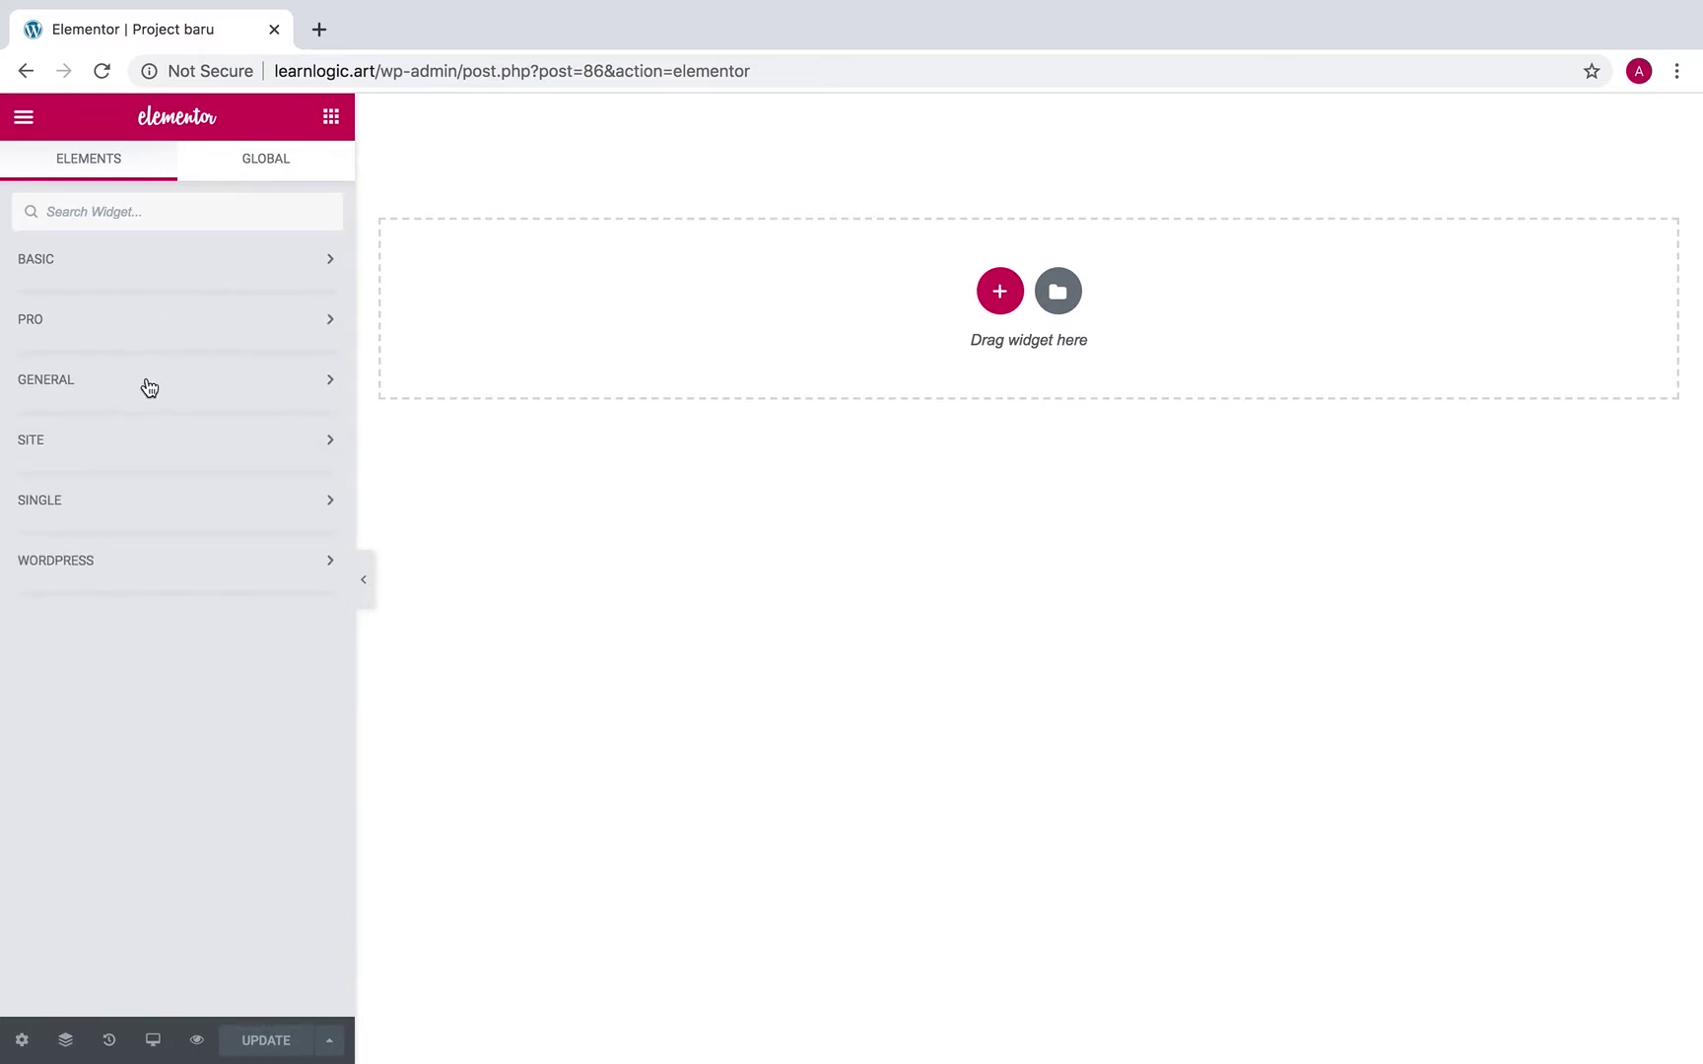
{"action": "left_click", "coordinate": [106, 390]}
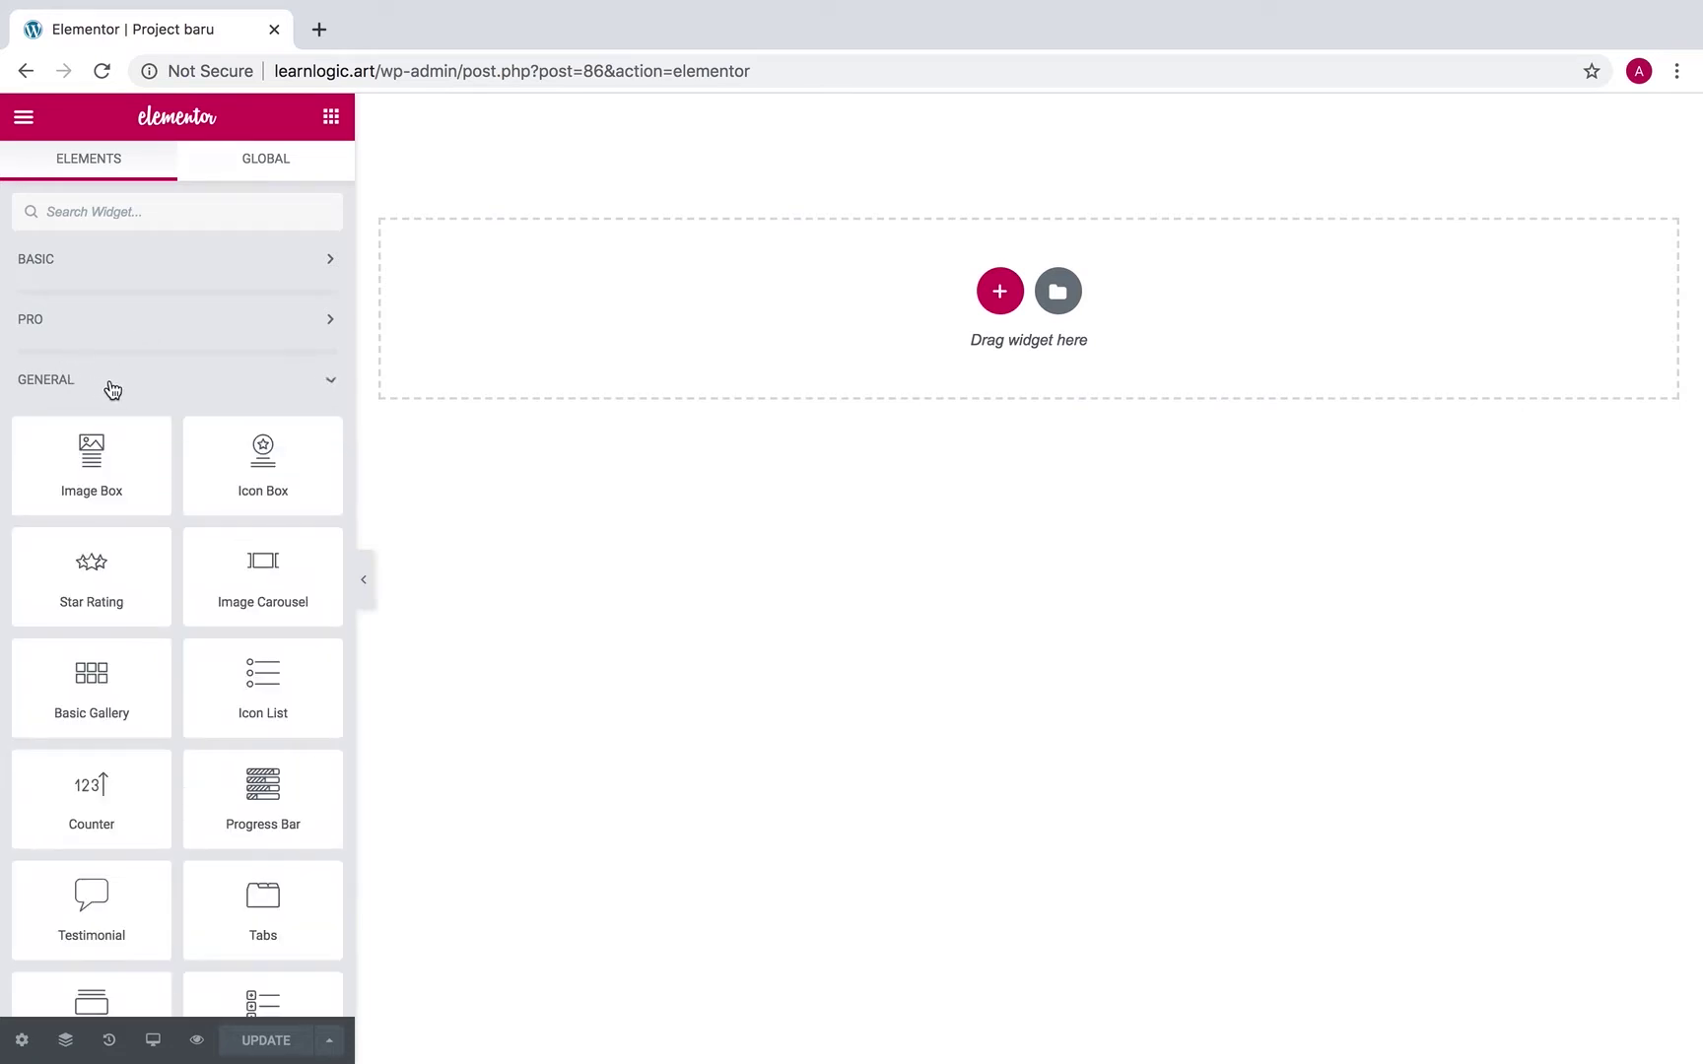
{"action": "left_click", "coordinate": [170, 373]}
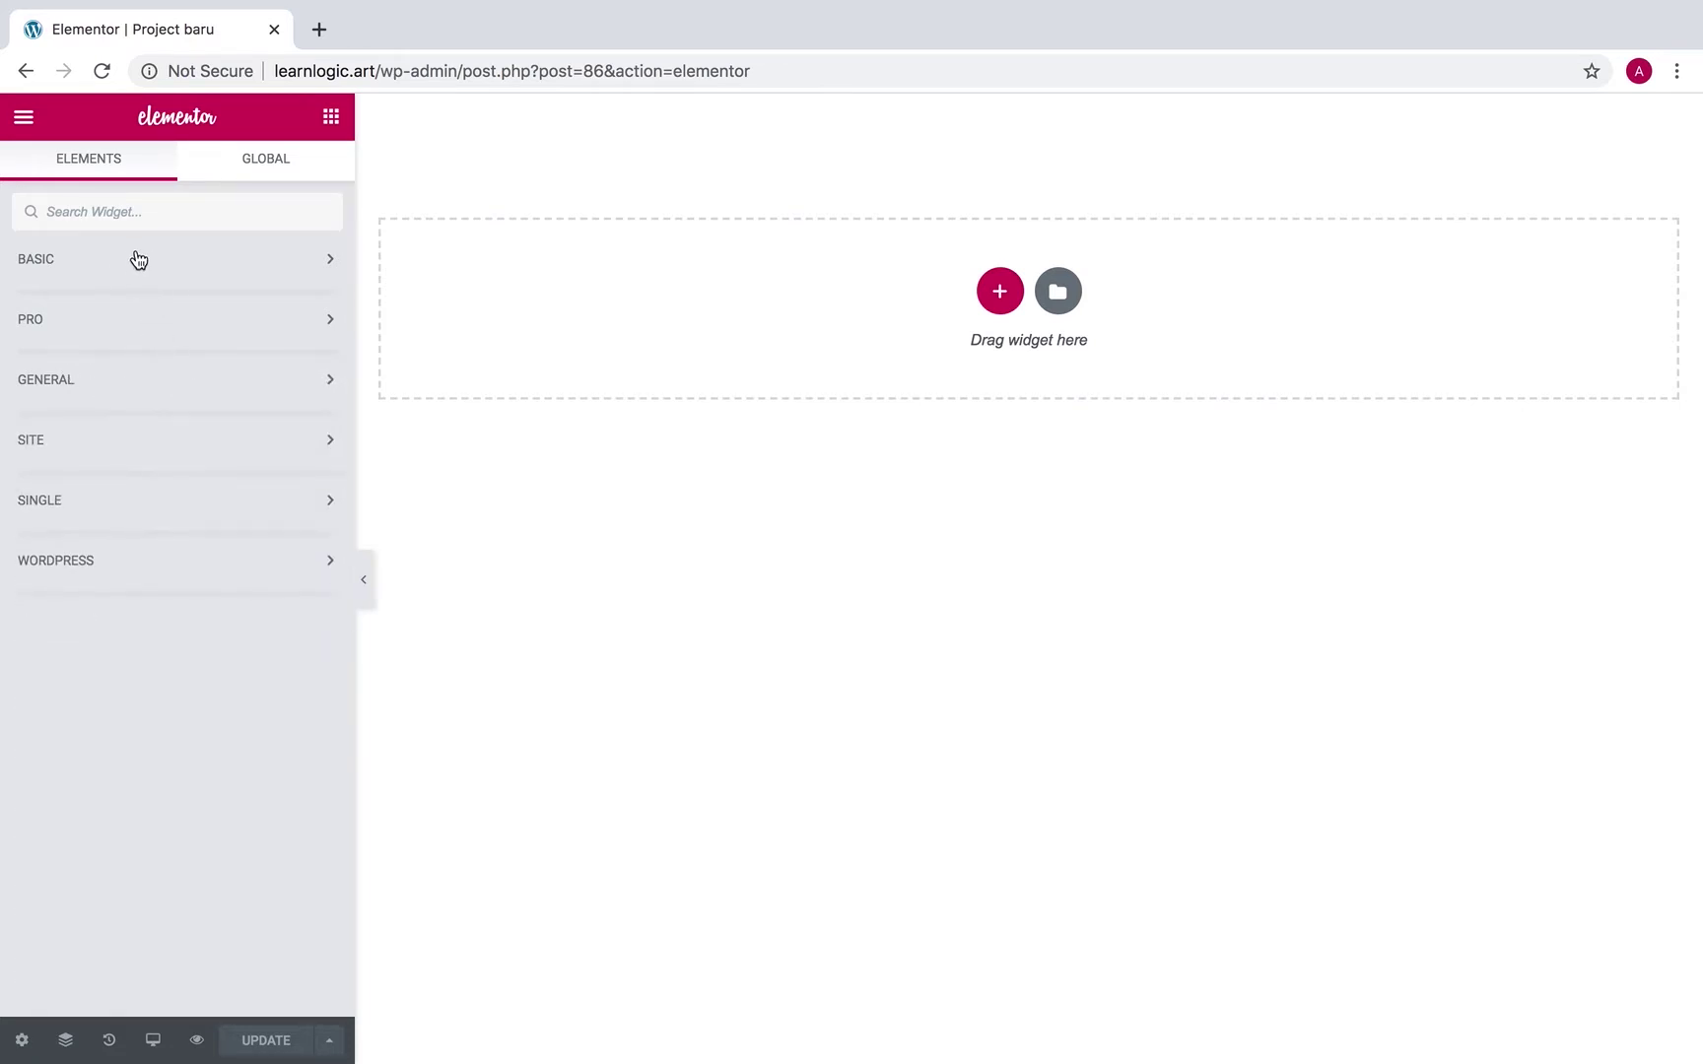
{"action": "left_click", "coordinate": [119, 335]}
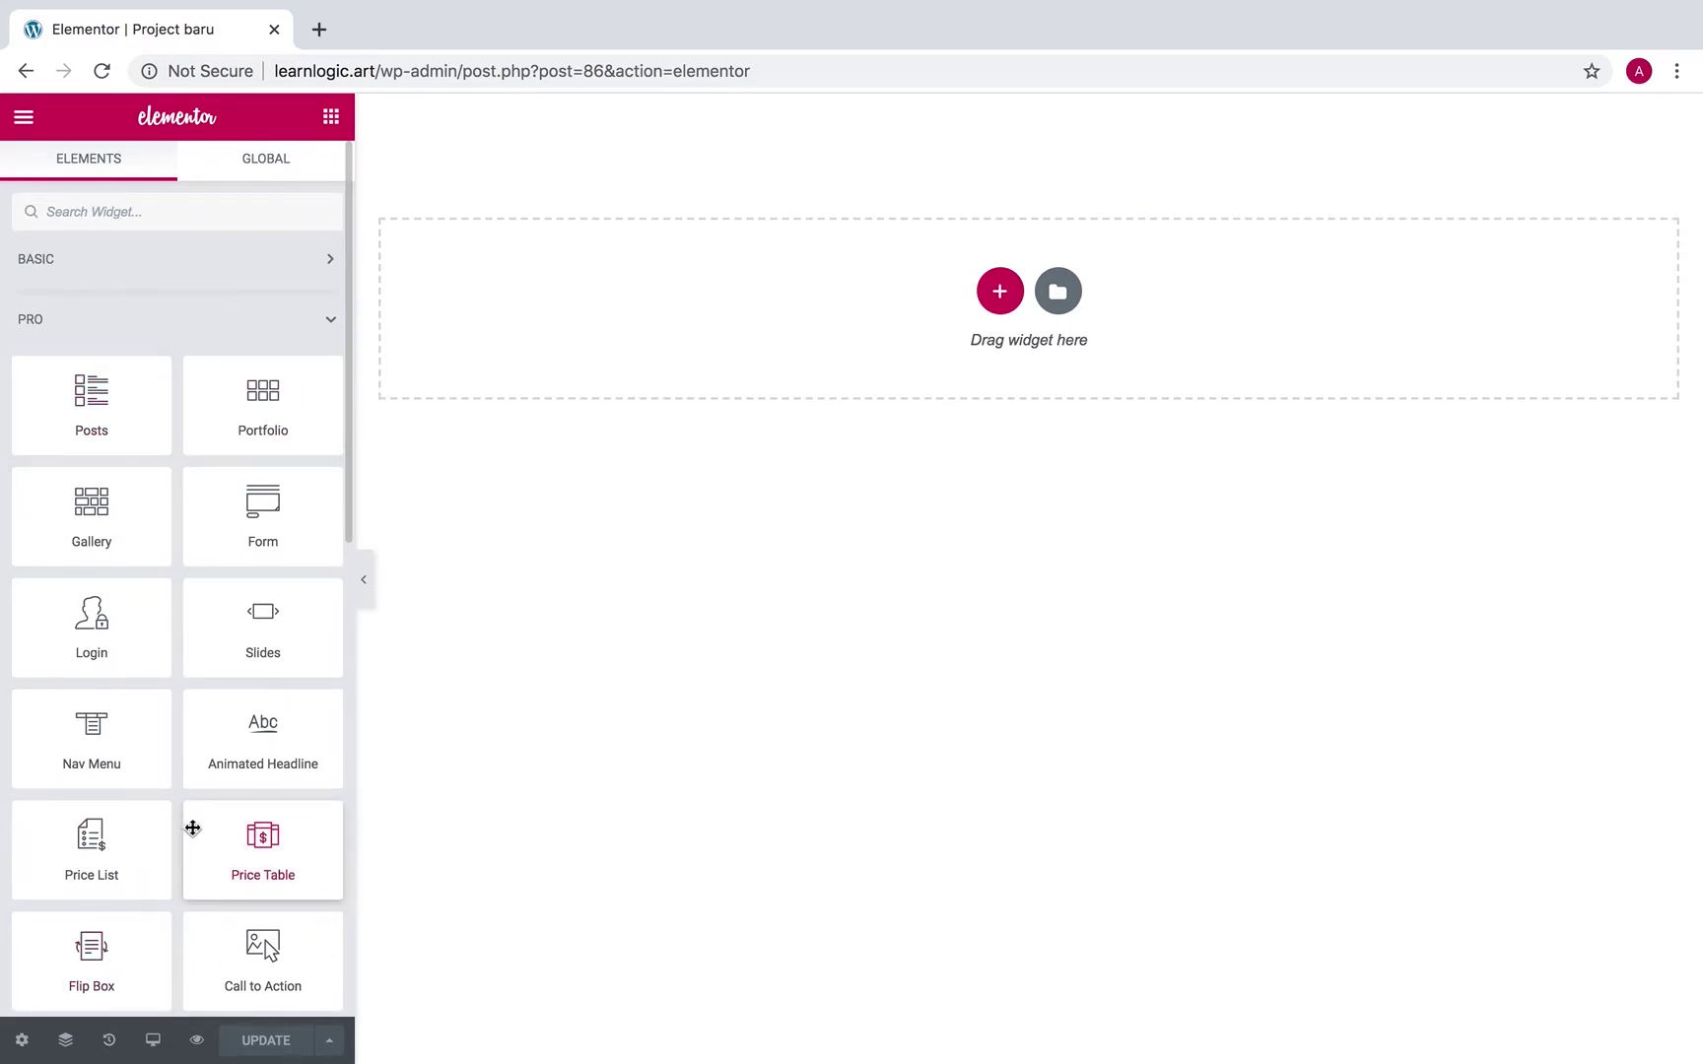
{"action": "left_click", "coordinate": [211, 317]}
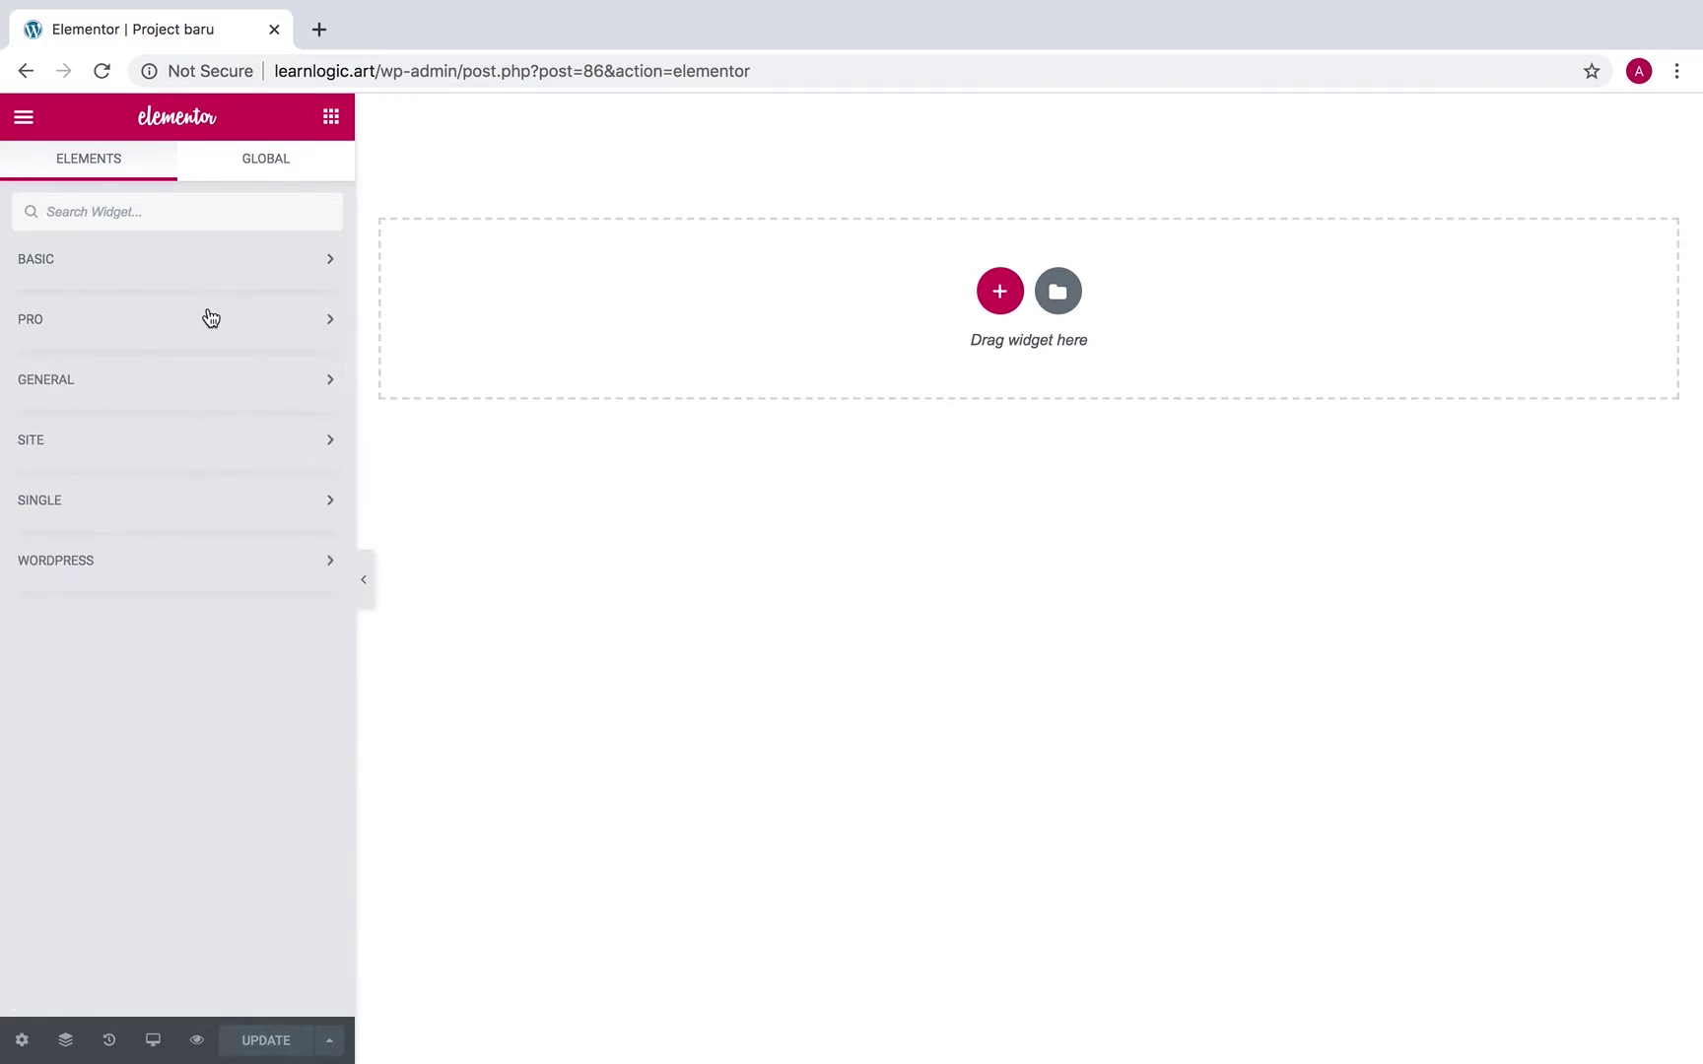
{"action": "left_click", "coordinate": [203, 262]}
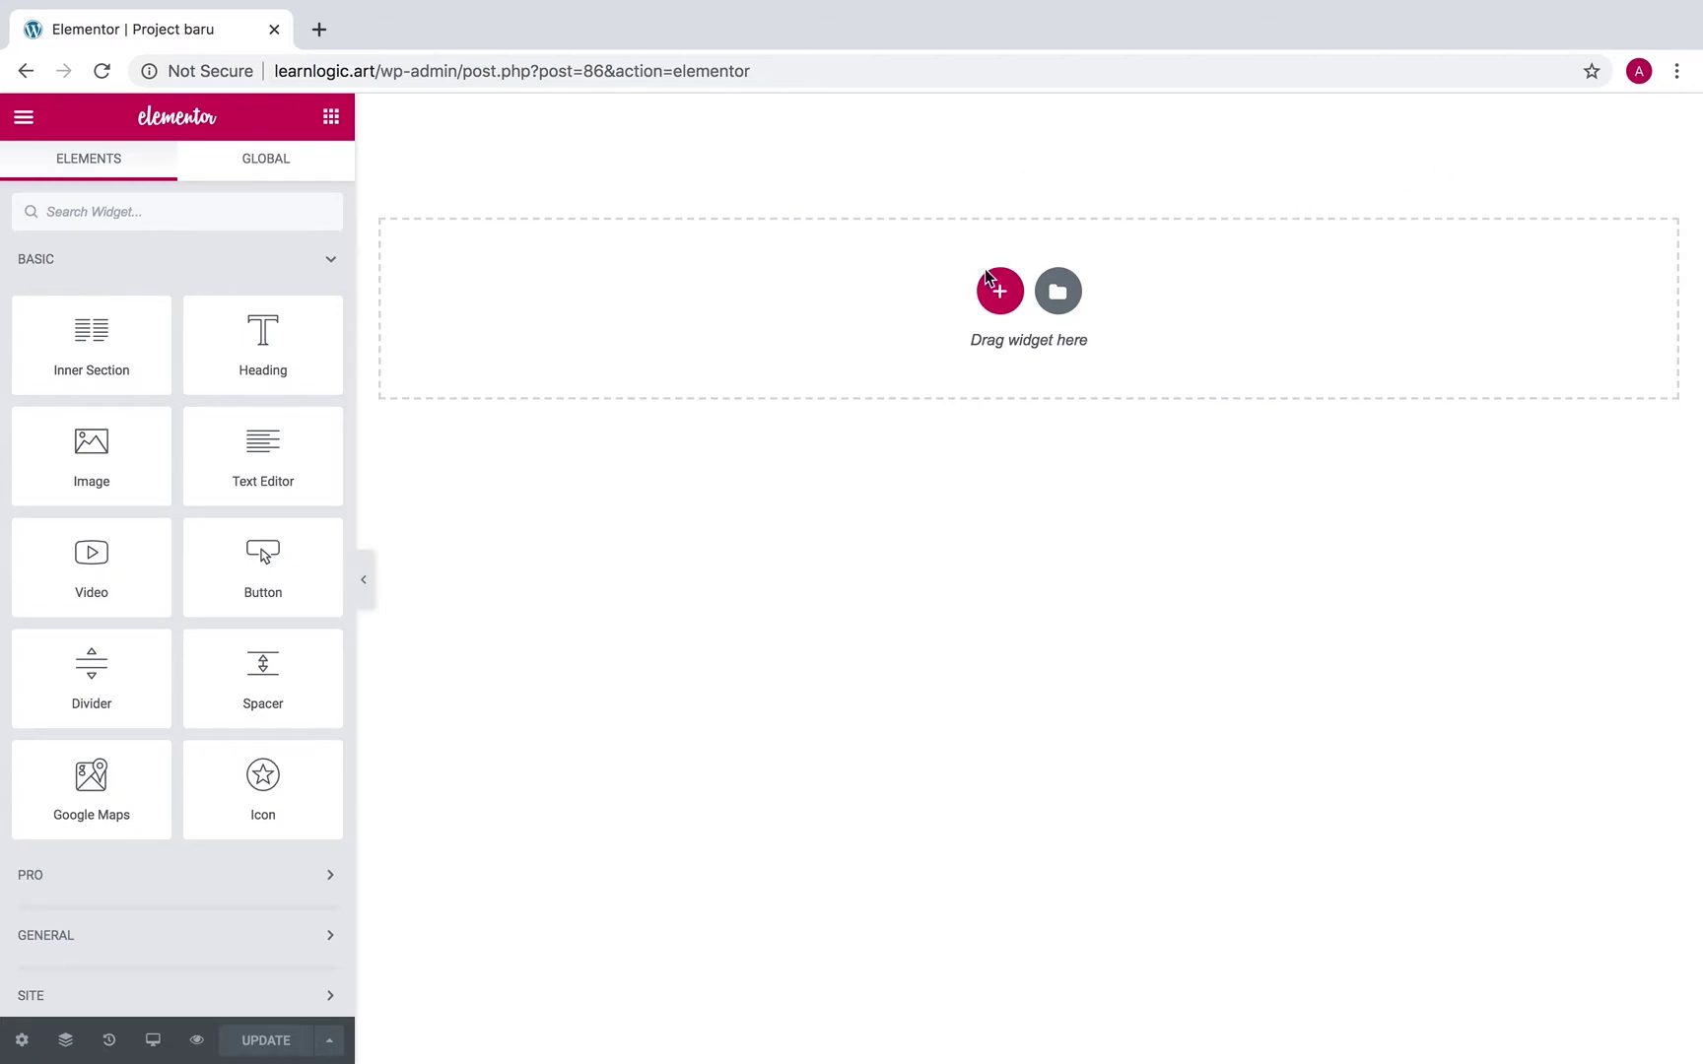
Add a new section with a five equal column structure to the empty page.
{"action": "left_click", "coordinate": [1001, 292]}
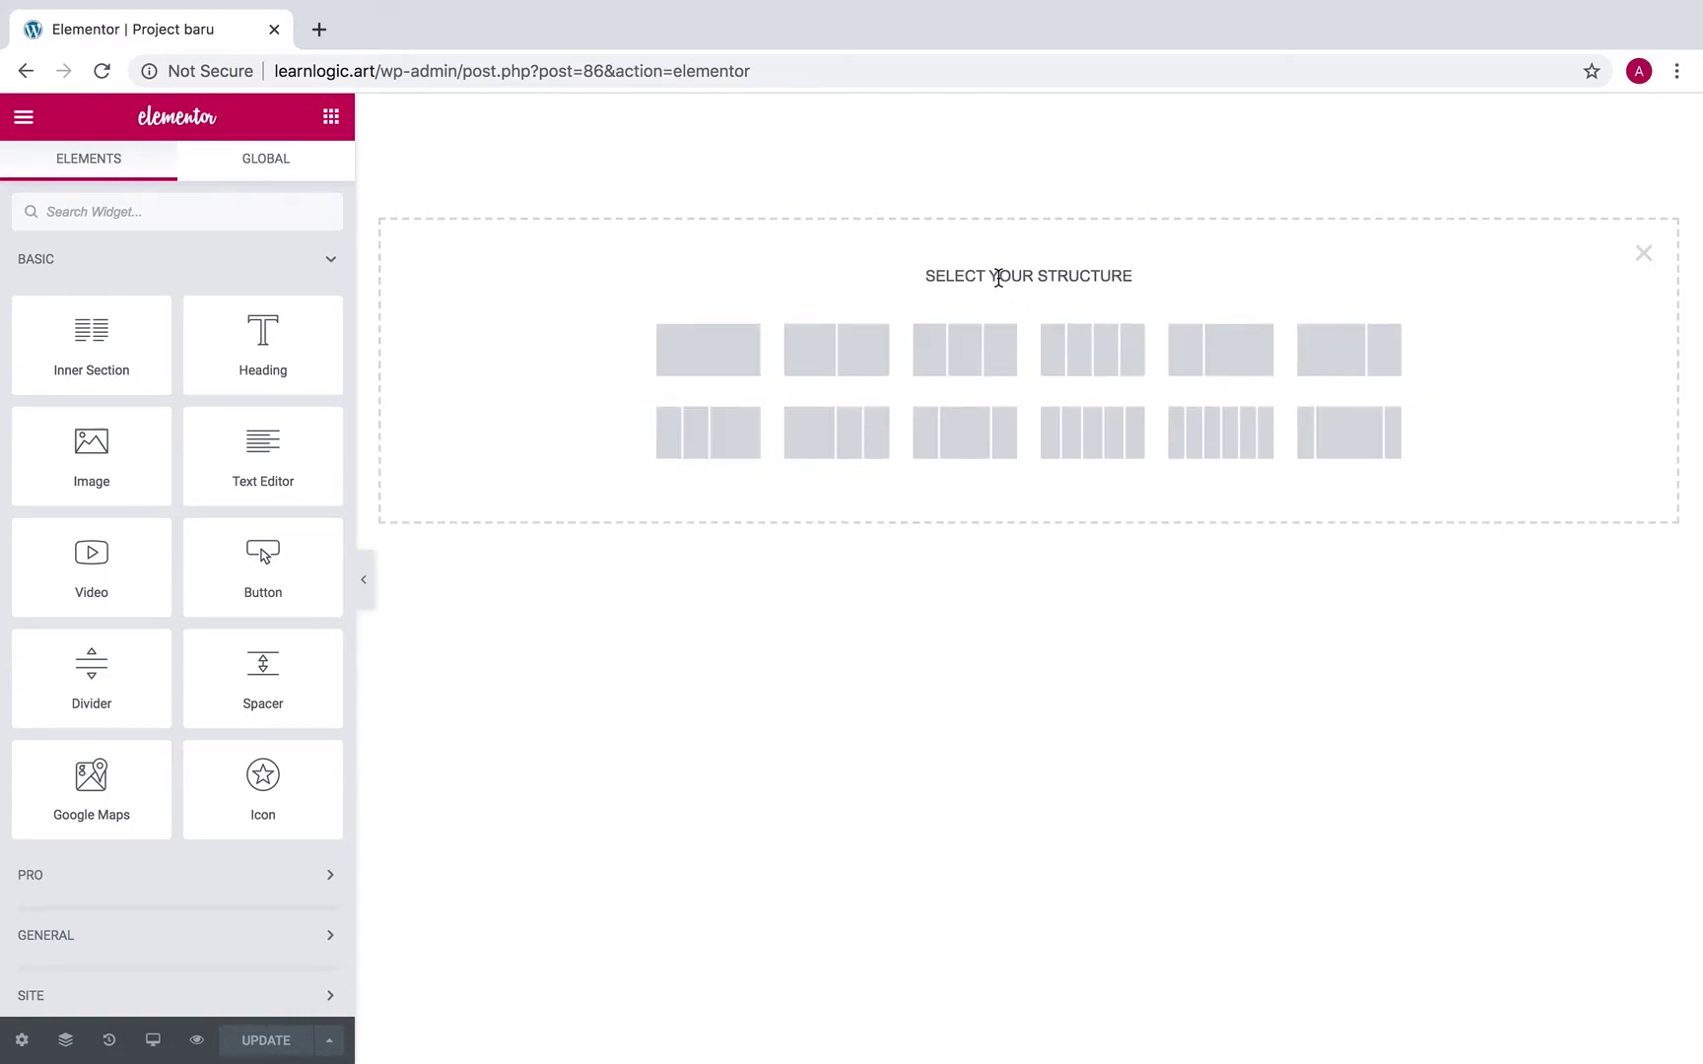
{"action": "left_click", "coordinate": [1096, 448]}
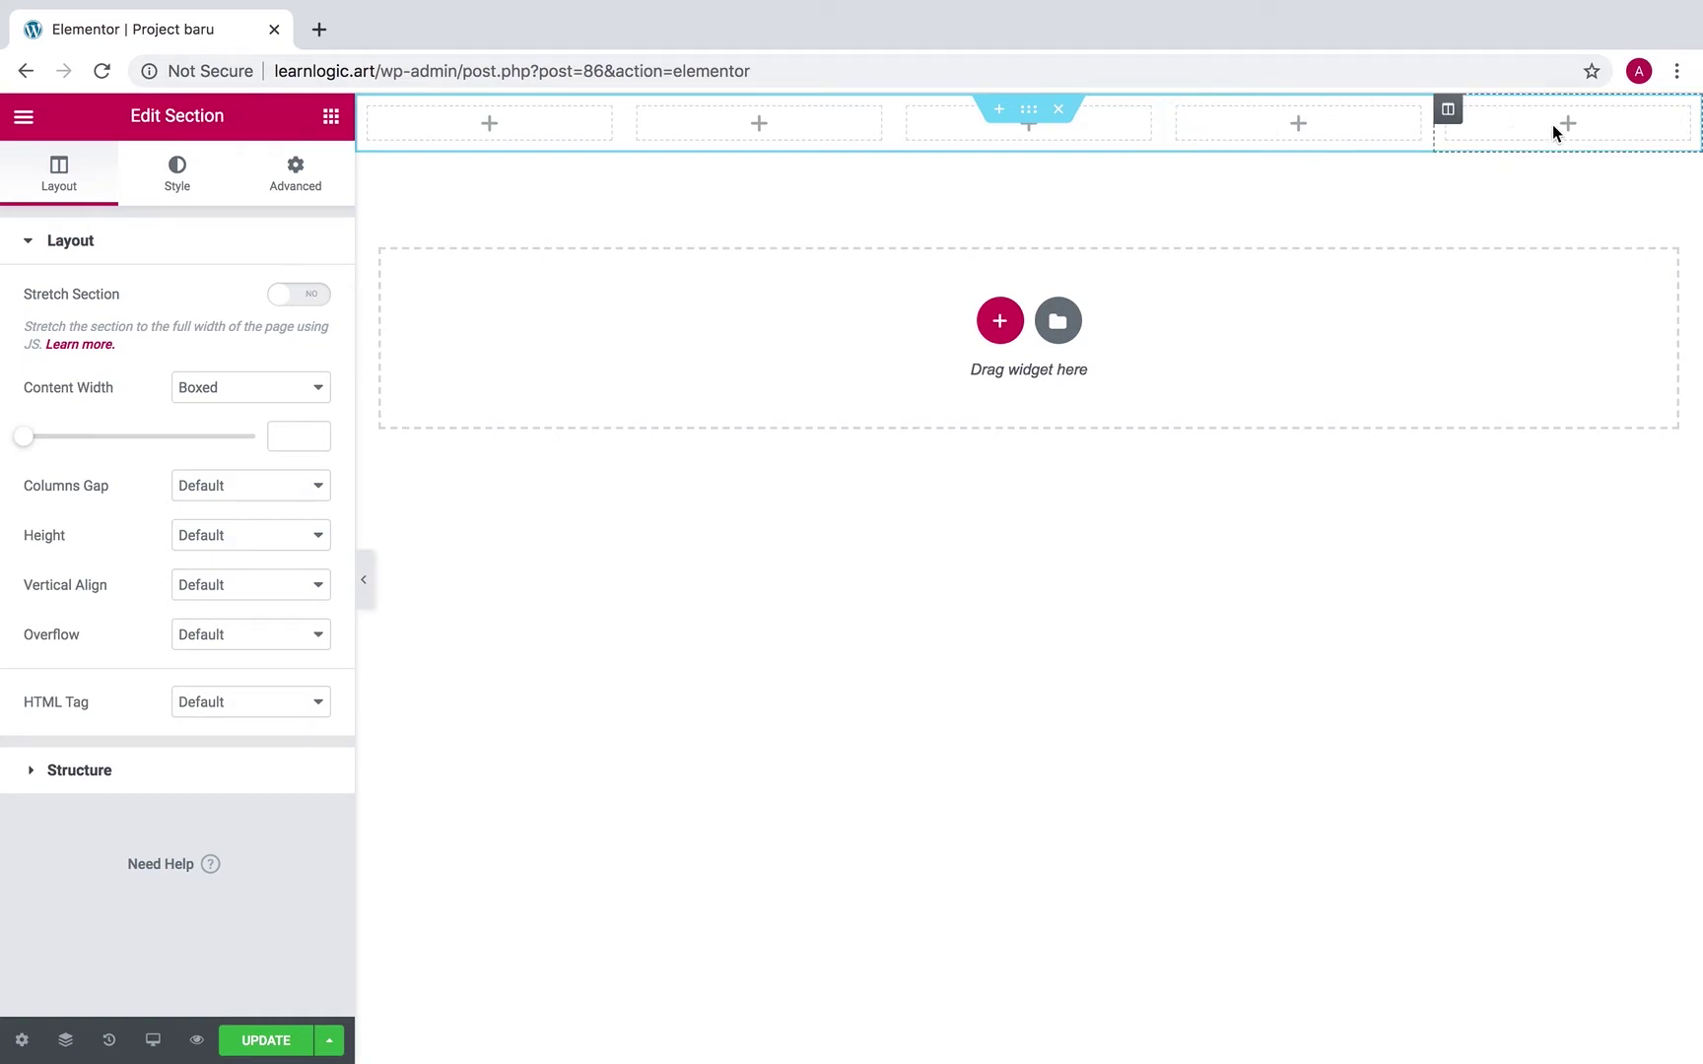
Place a Heading widget in the section's first column and set its title to "Project ATVI".
{"action": "left_click", "coordinate": [490, 124]}
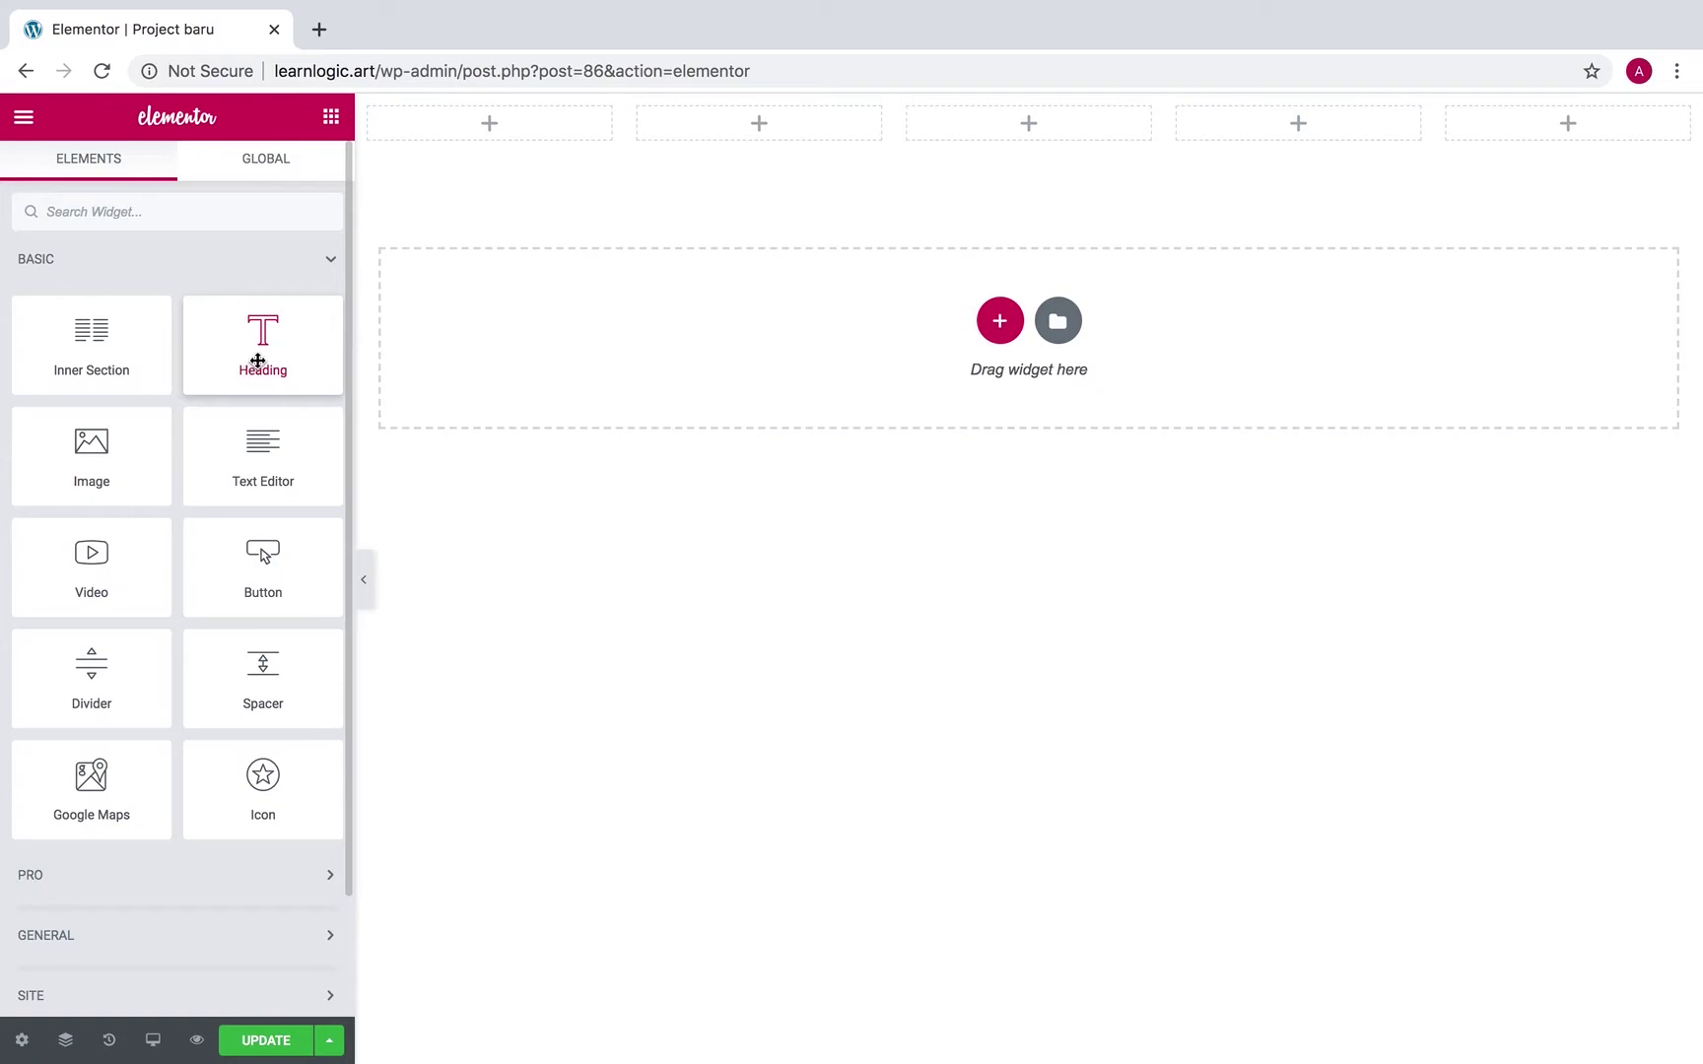
{"action": "left_click_drag", "start_coordinate": [261, 355], "coordinate": [478, 135]}
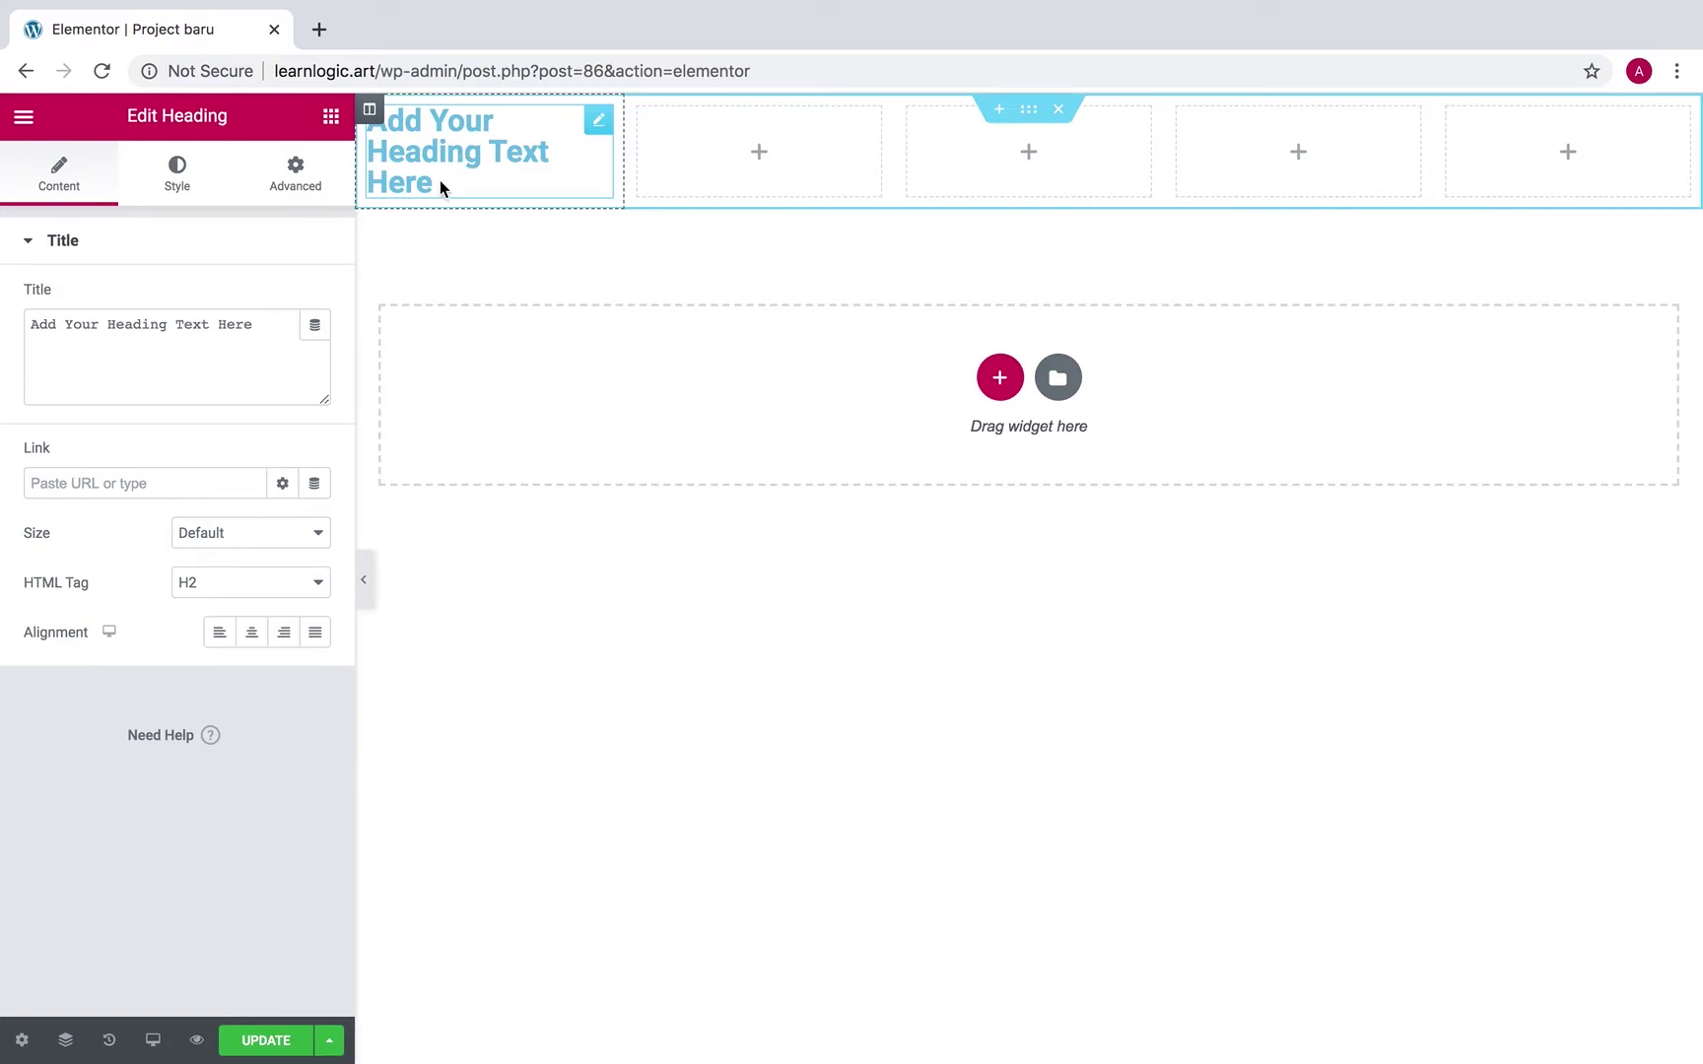
{"action": "left_click_drag", "start_coordinate": [258, 326], "coordinate": [3, 313]}
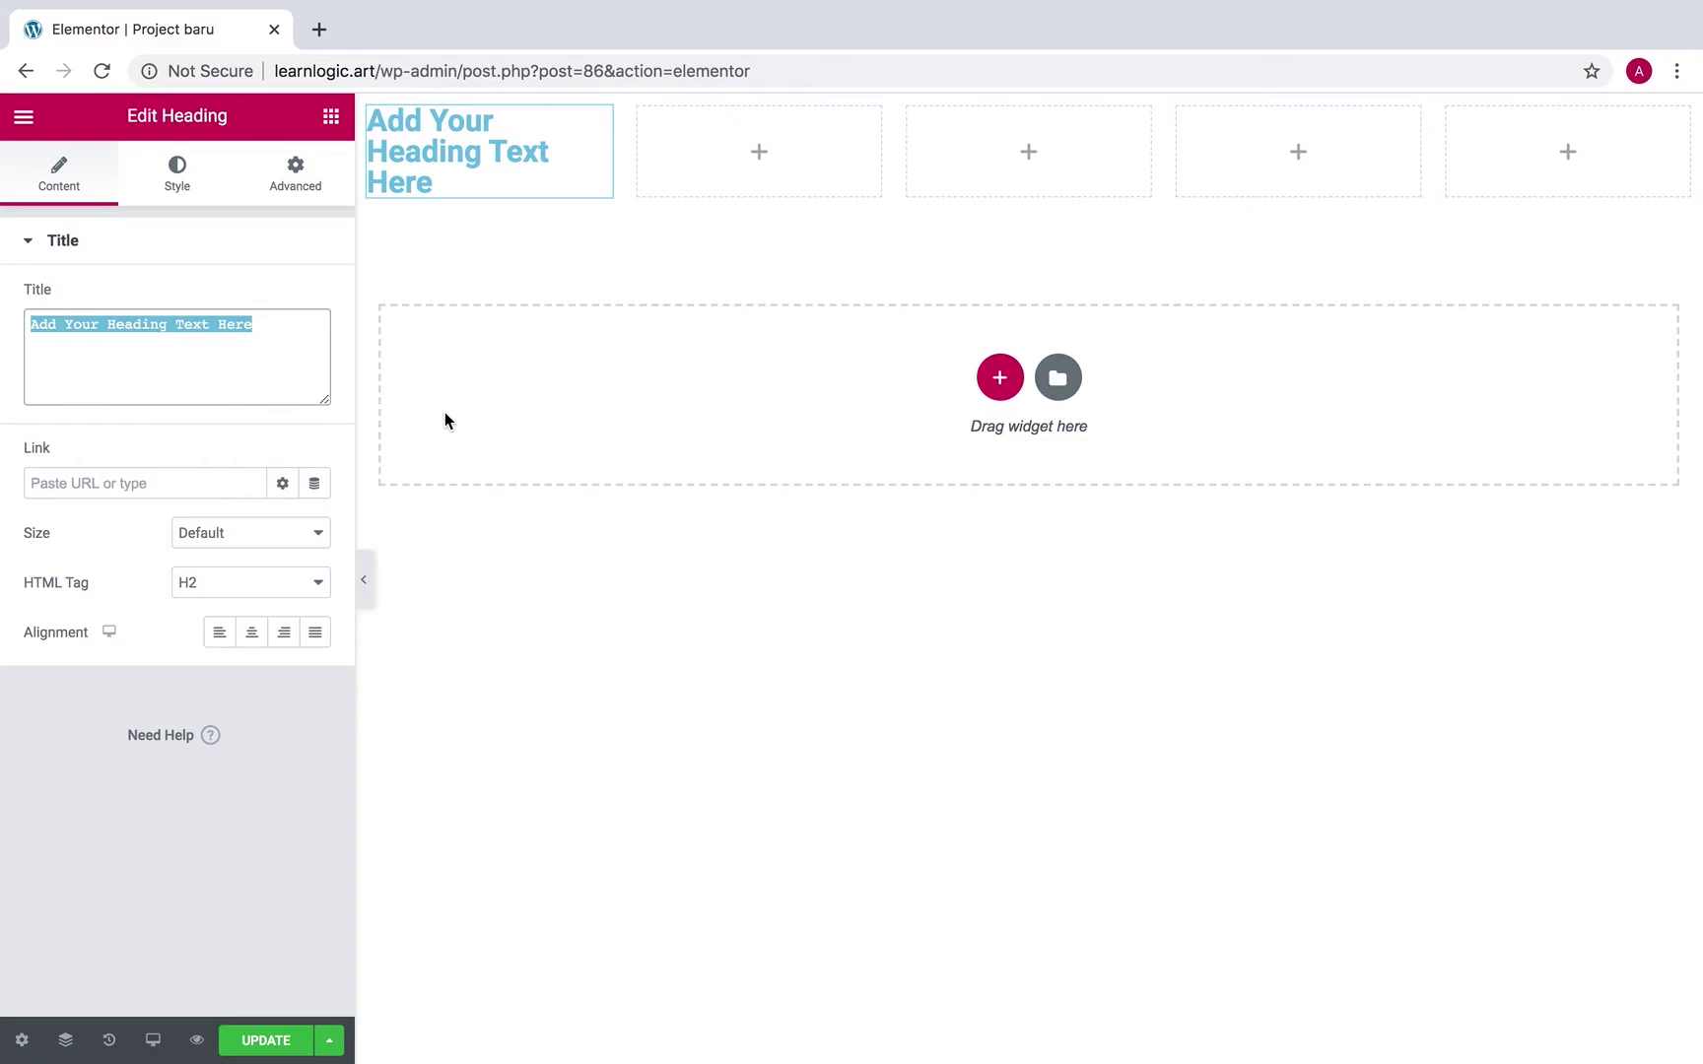
{"action": "type", "text": "Project"}
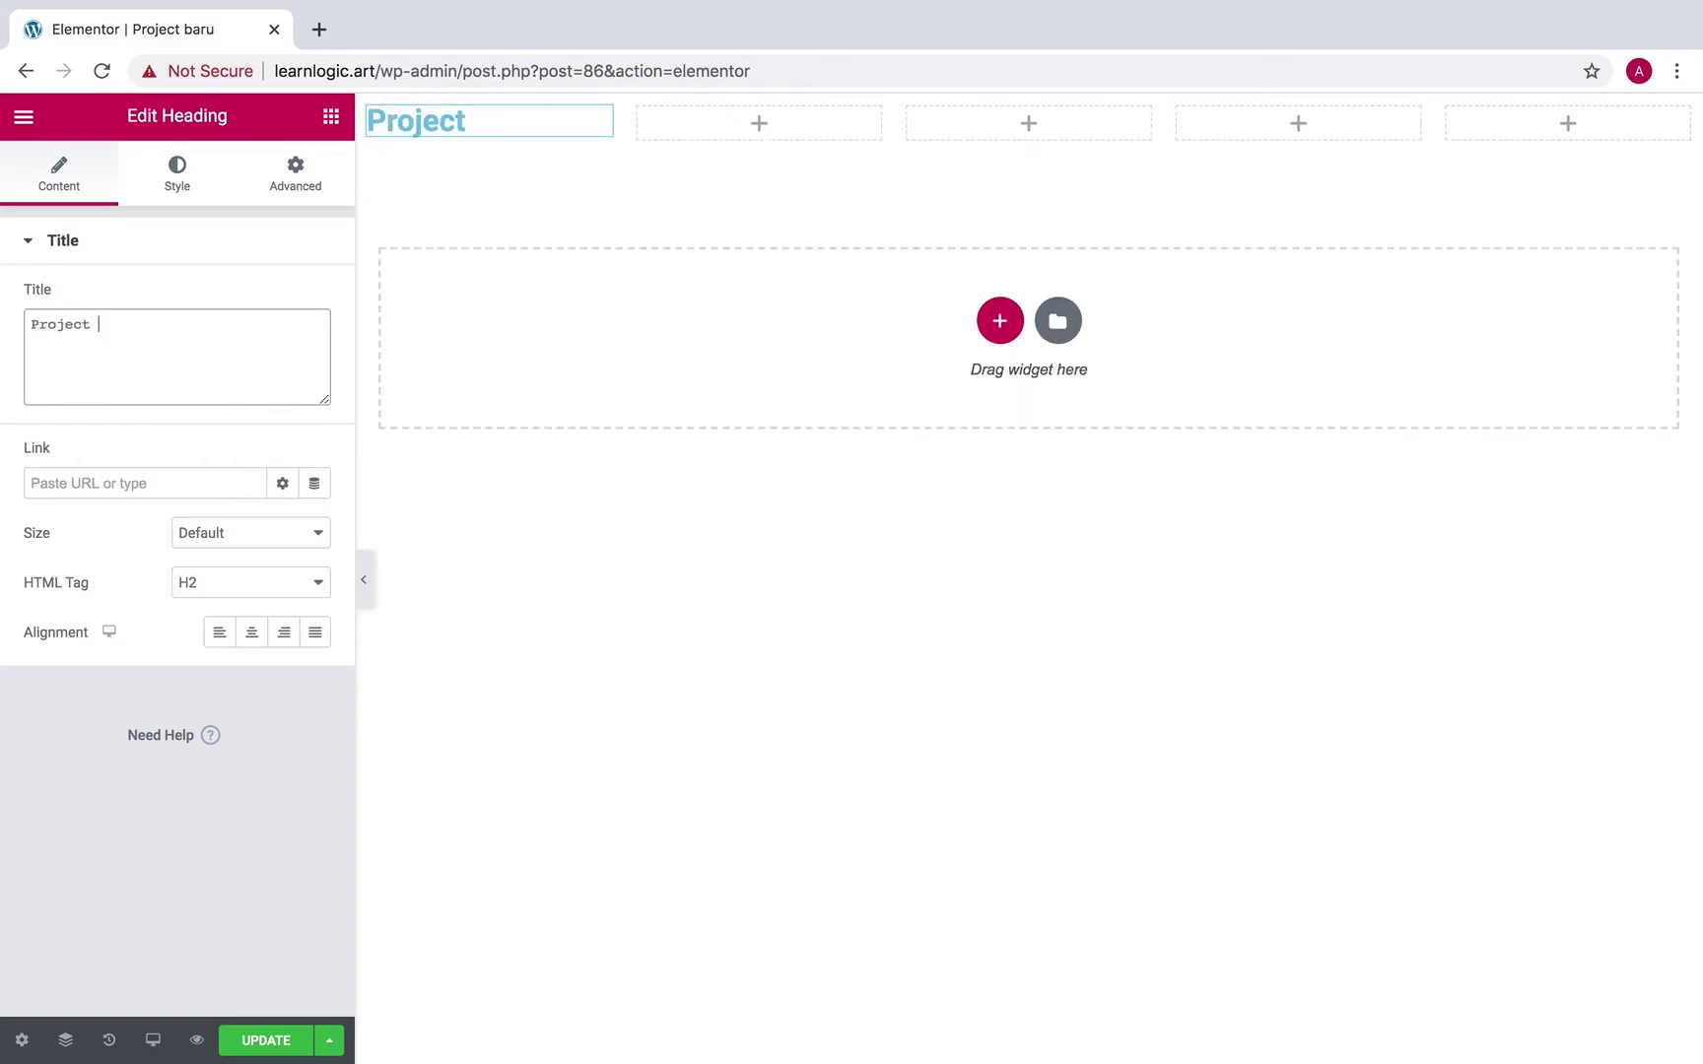
{"action": "type", "text": " ATV"}
{"action": "left_click", "coordinate": [530, 188]}
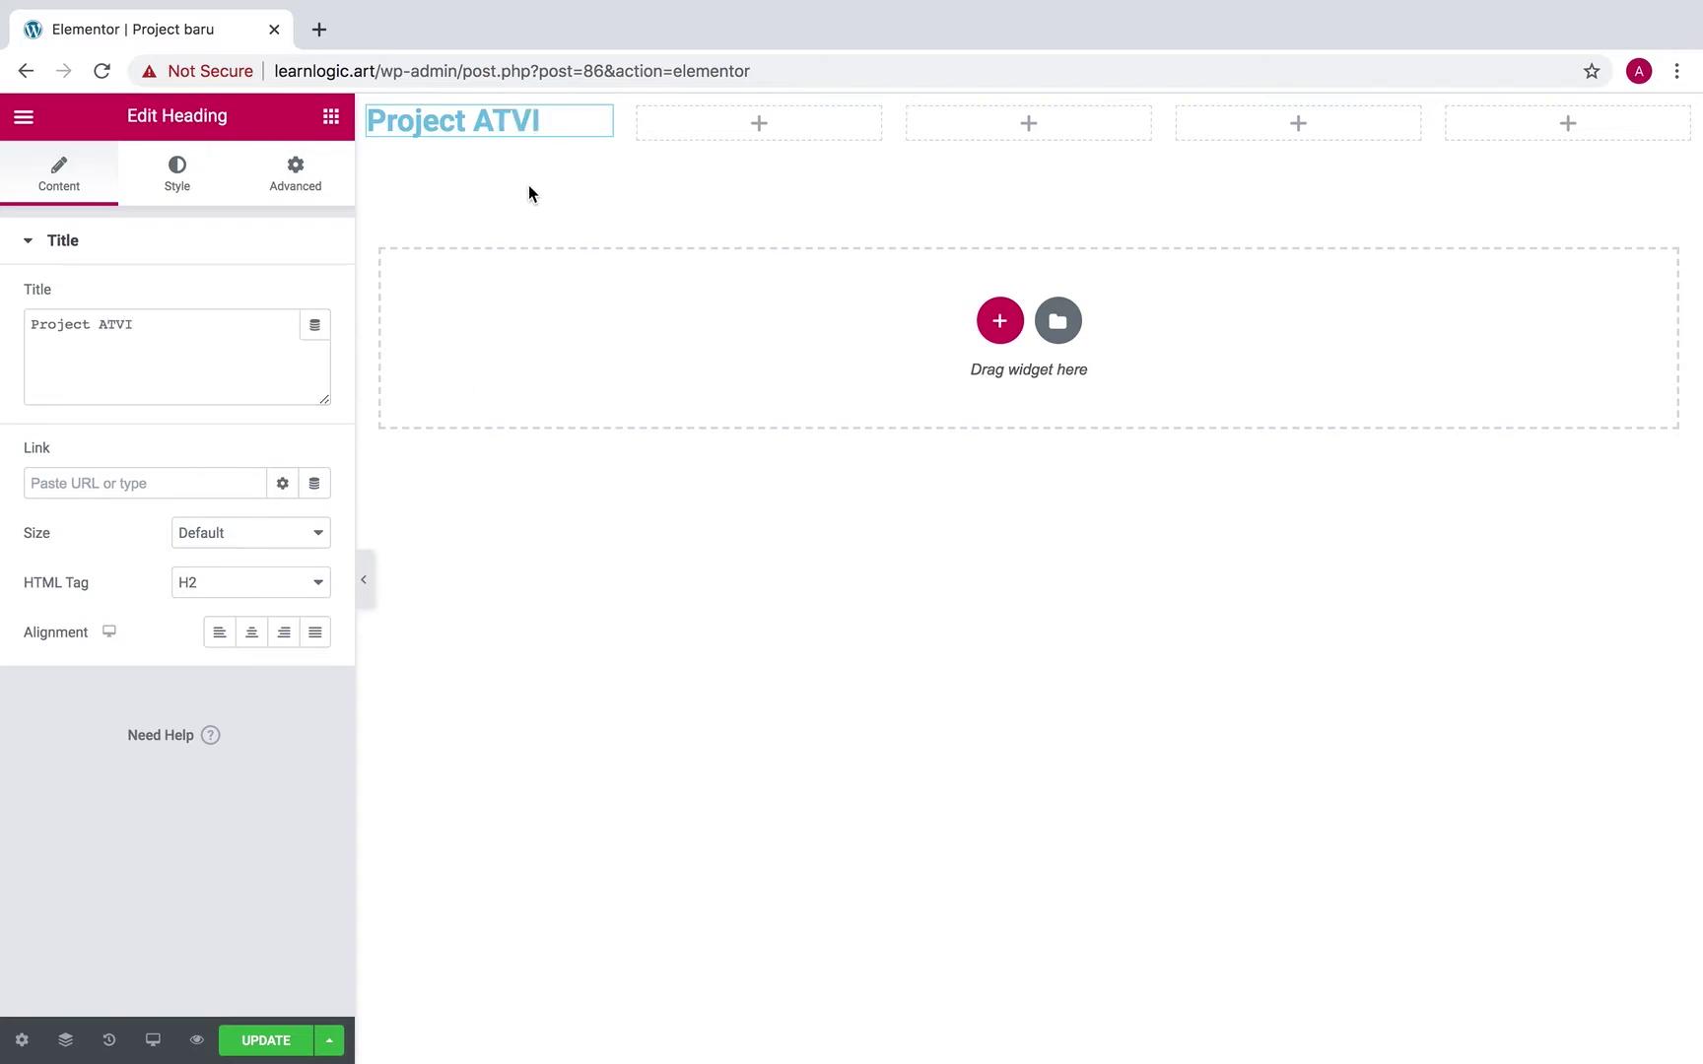
Set the Project ATVI heading's HTML tag to H1, keeping the Default size.
{"action": "left_click", "coordinate": [543, 121]}
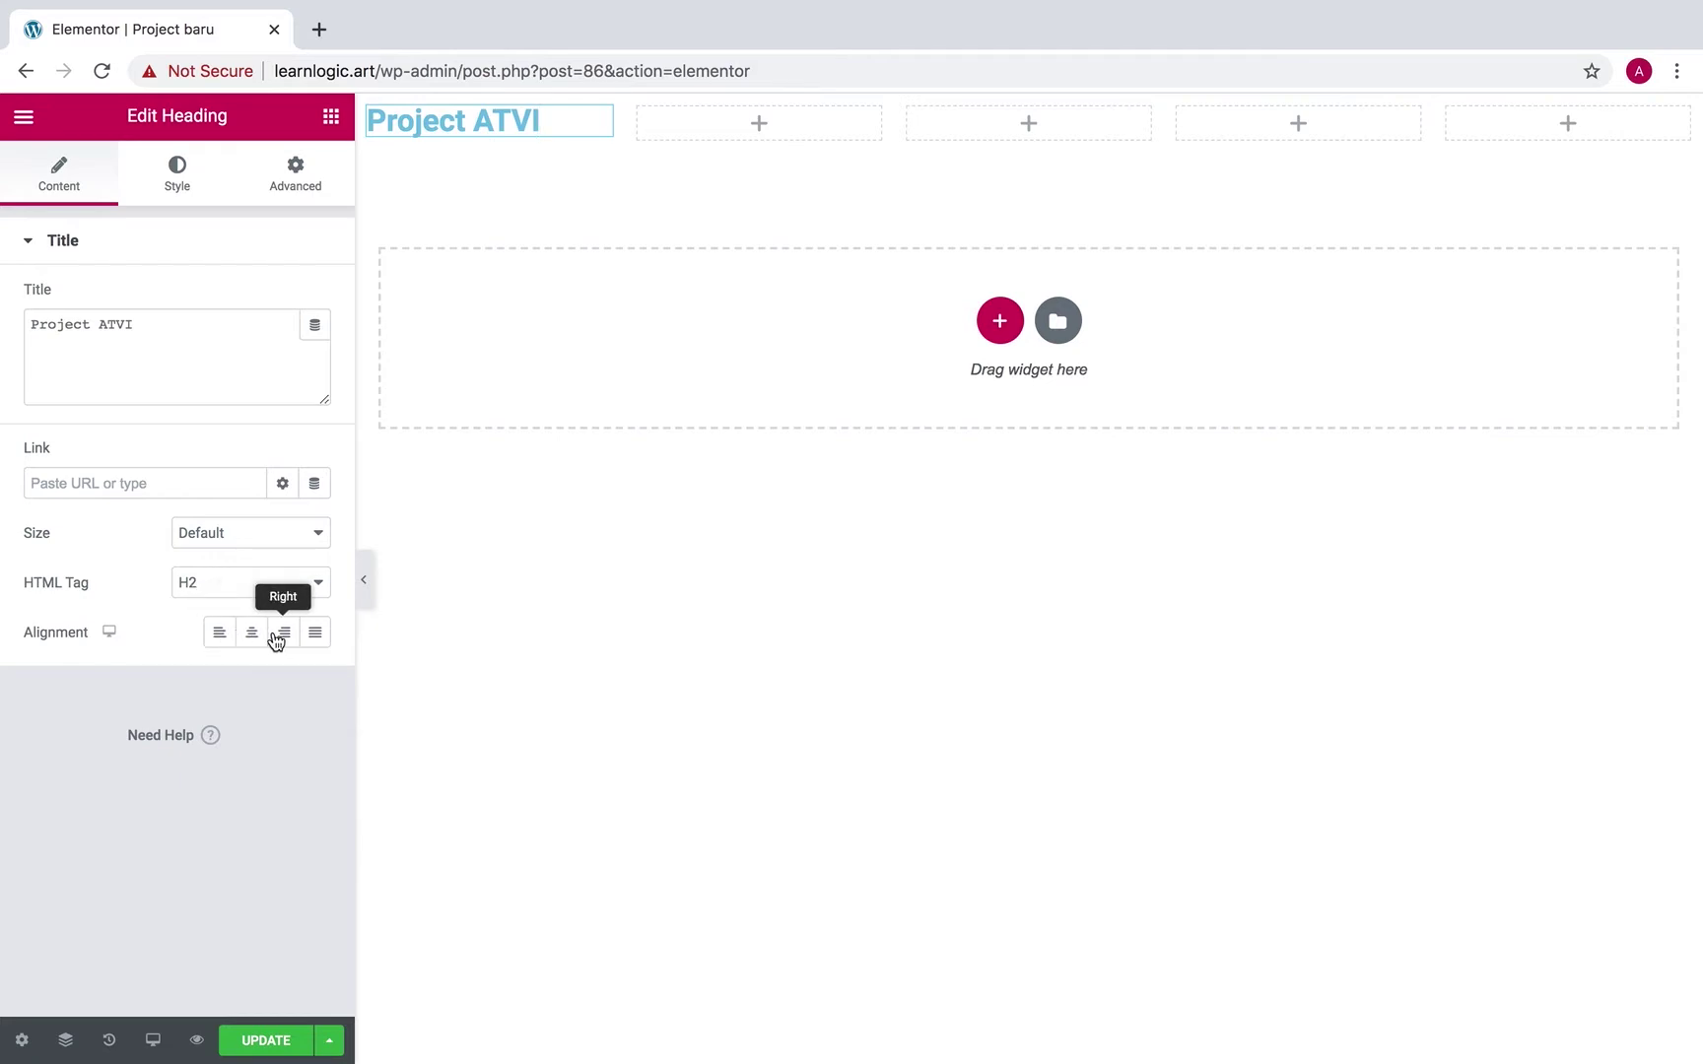
{"action": "left_click", "coordinate": [236, 584]}
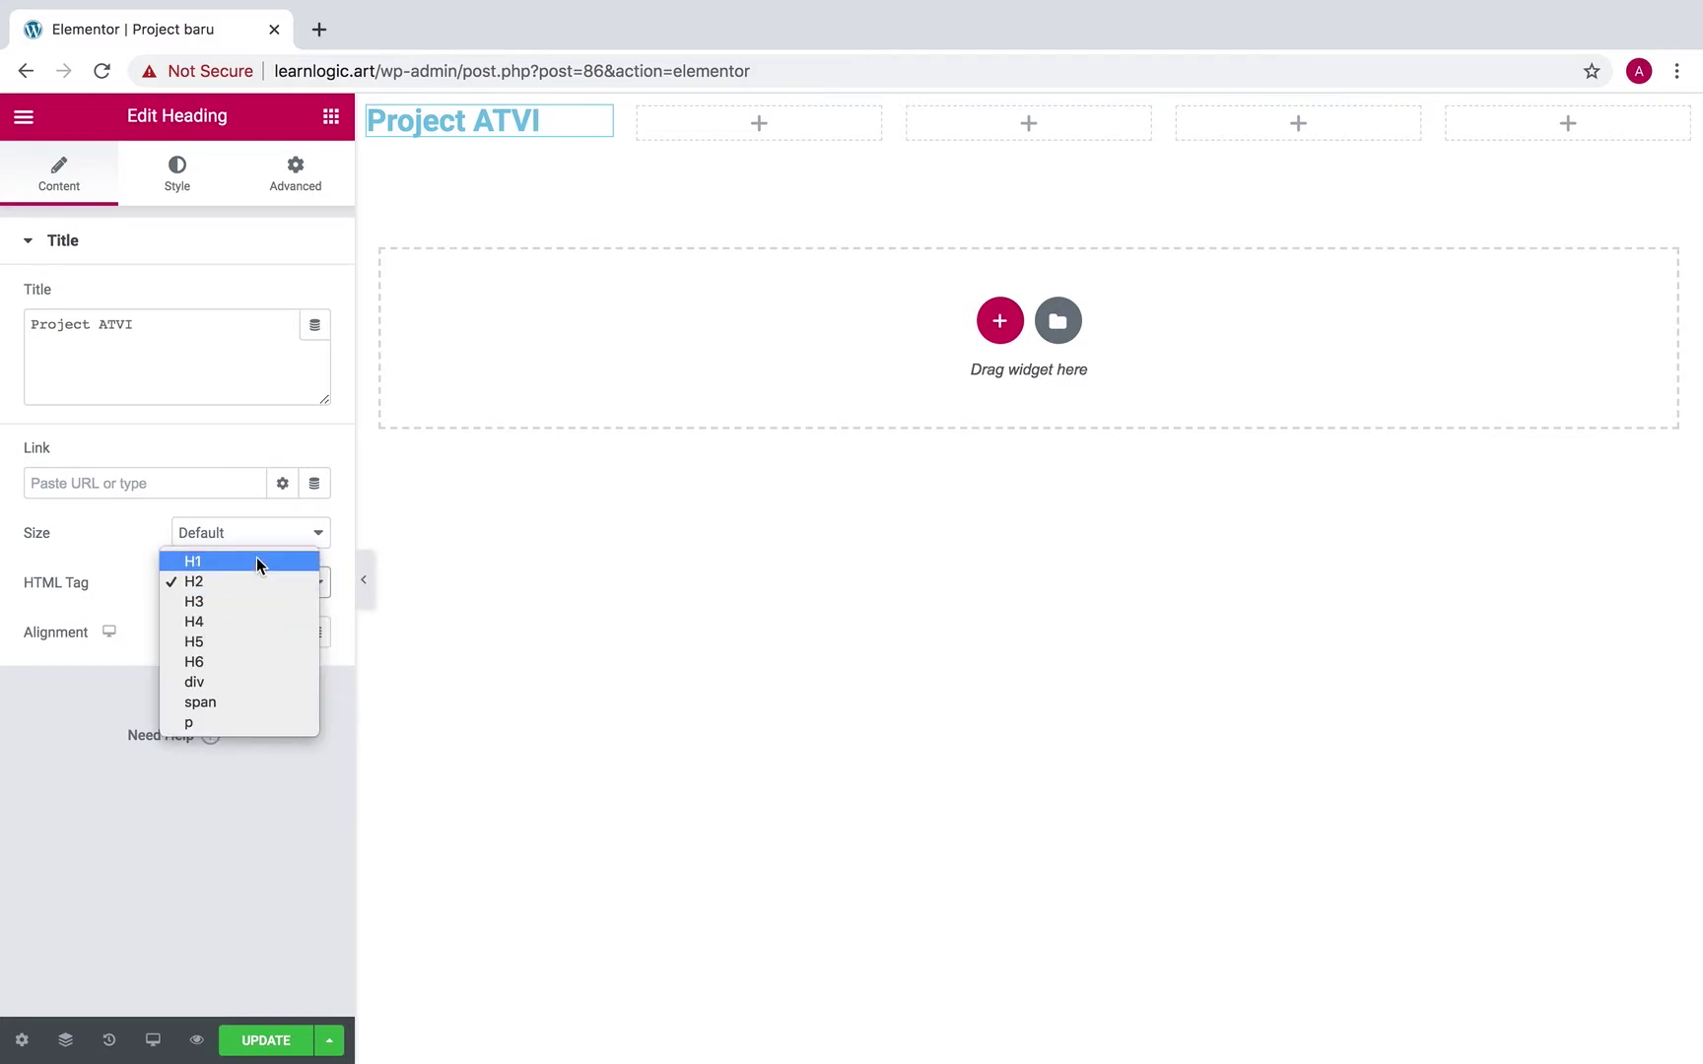
{"action": "left_click", "coordinate": [257, 561]}
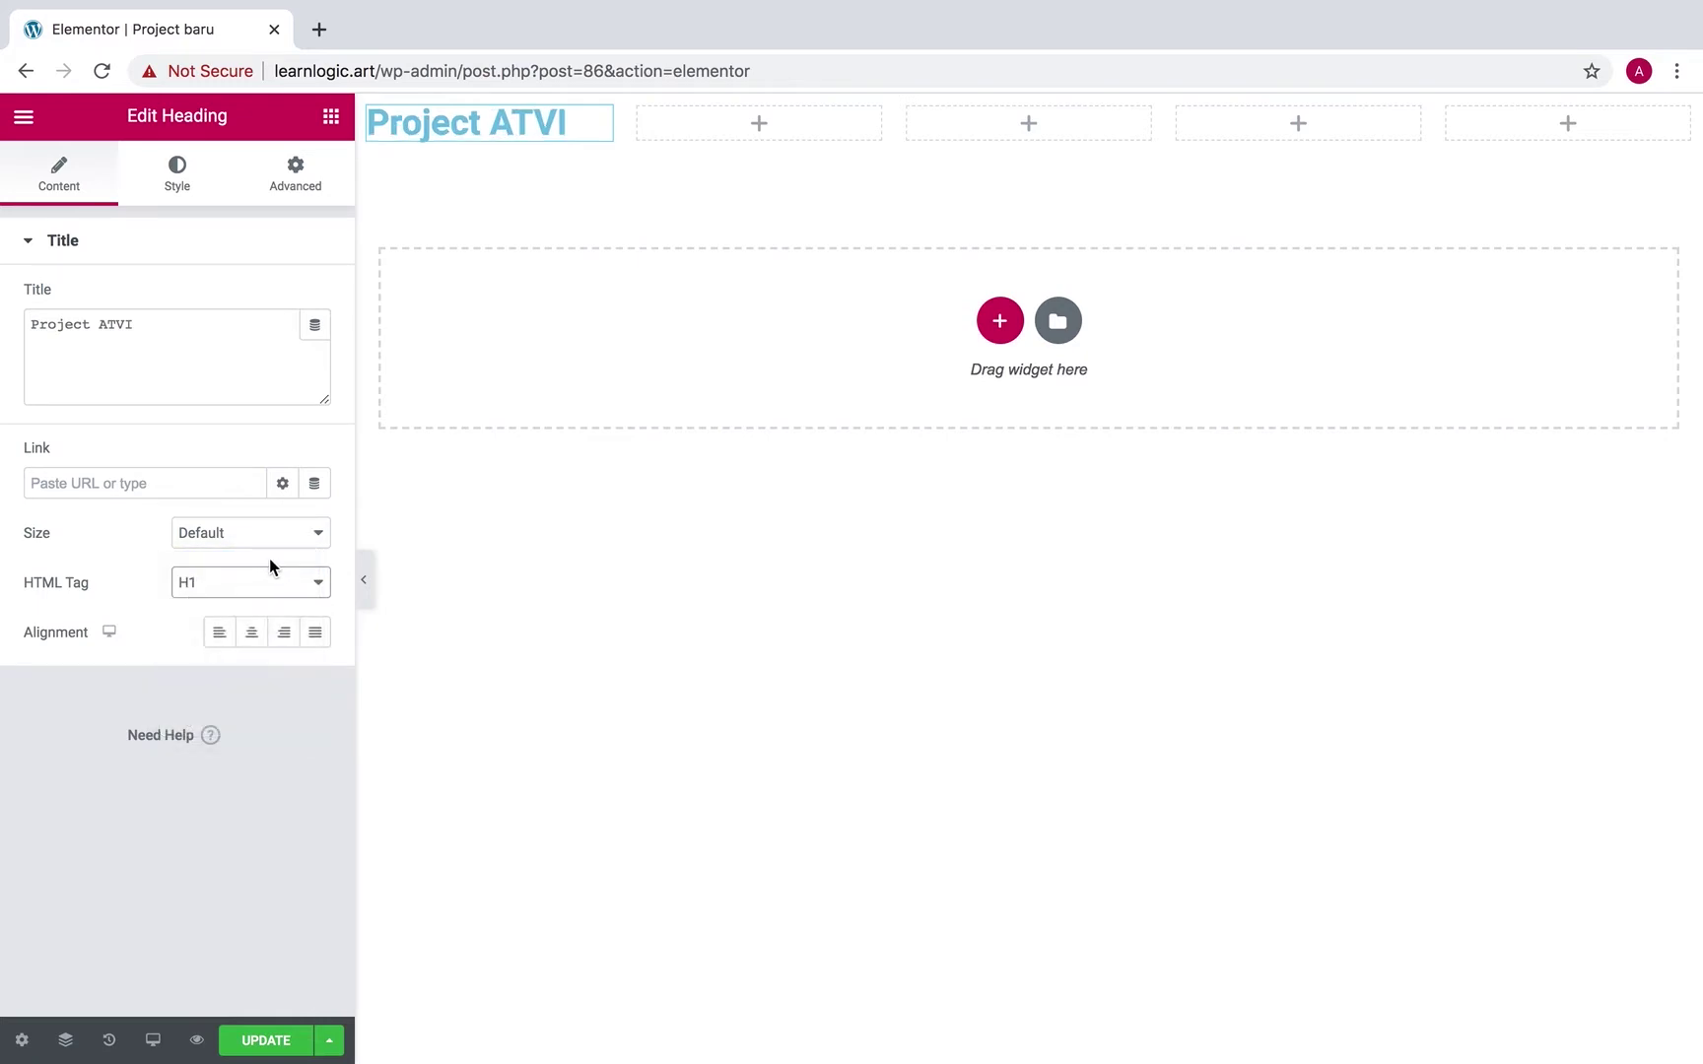
{"action": "left_click", "coordinate": [250, 582]}
{"action": "left_click", "coordinate": [262, 585]}
{"action": "left_click", "coordinate": [258, 534]}
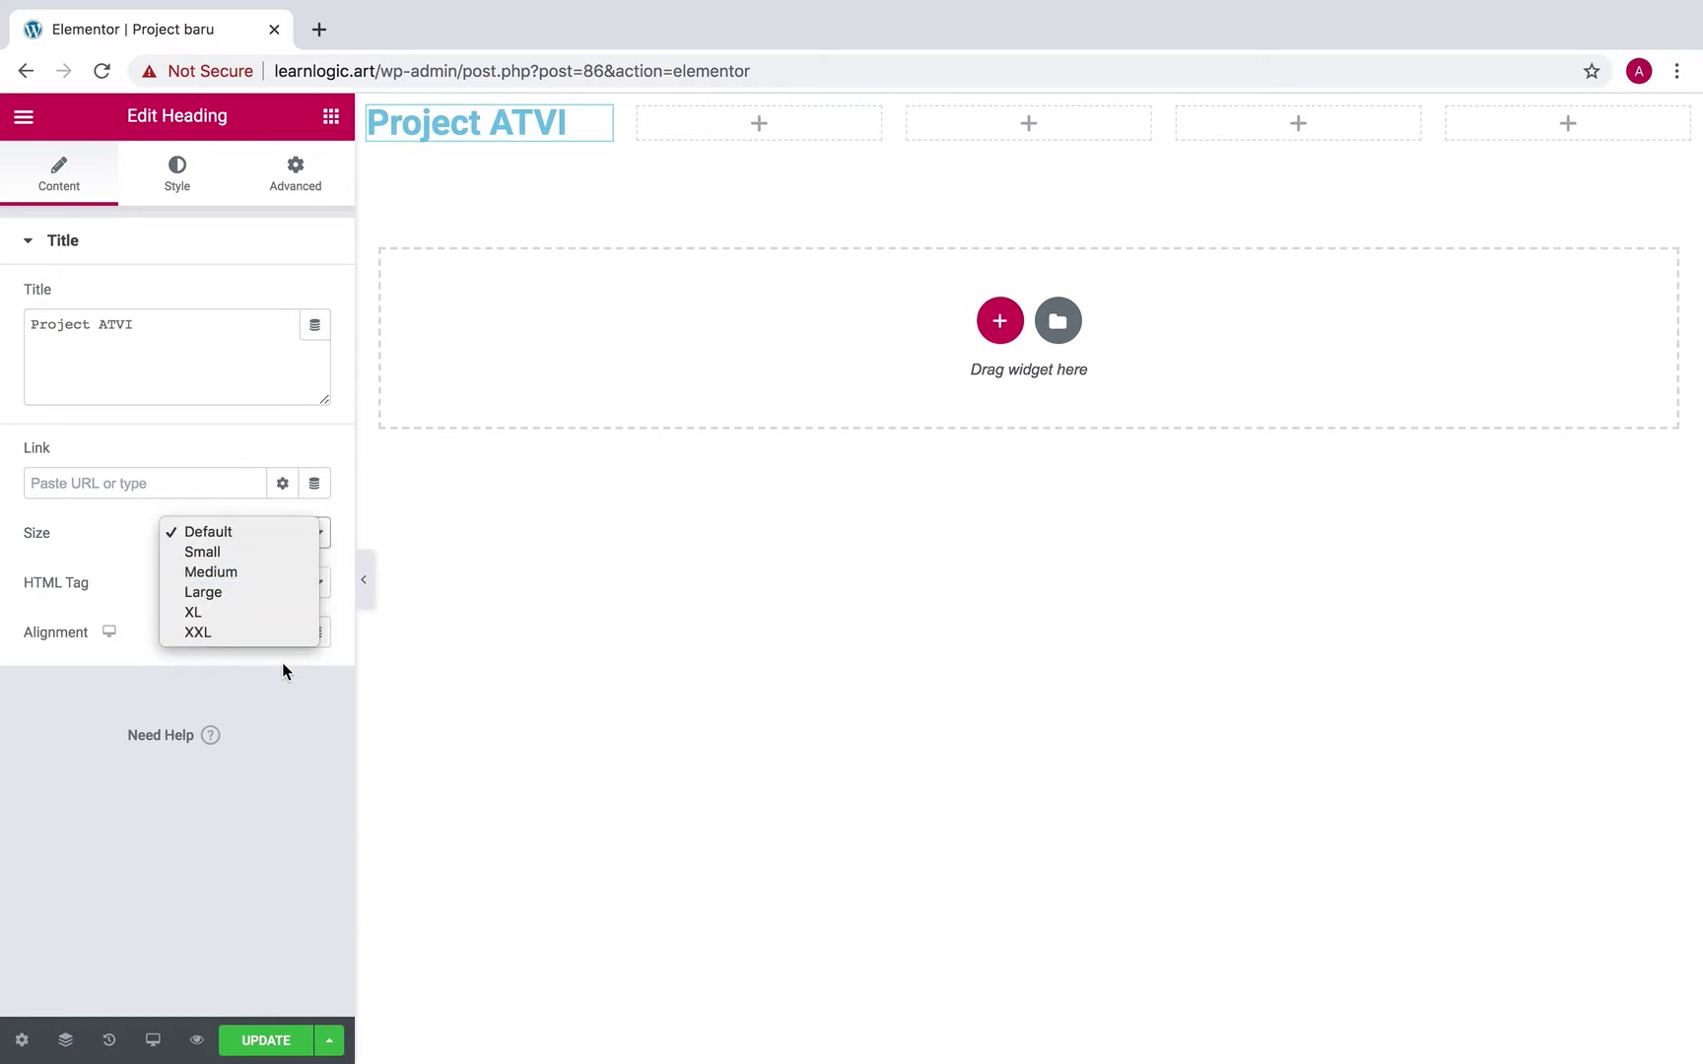
{"action": "left_click", "coordinate": [297, 714]}
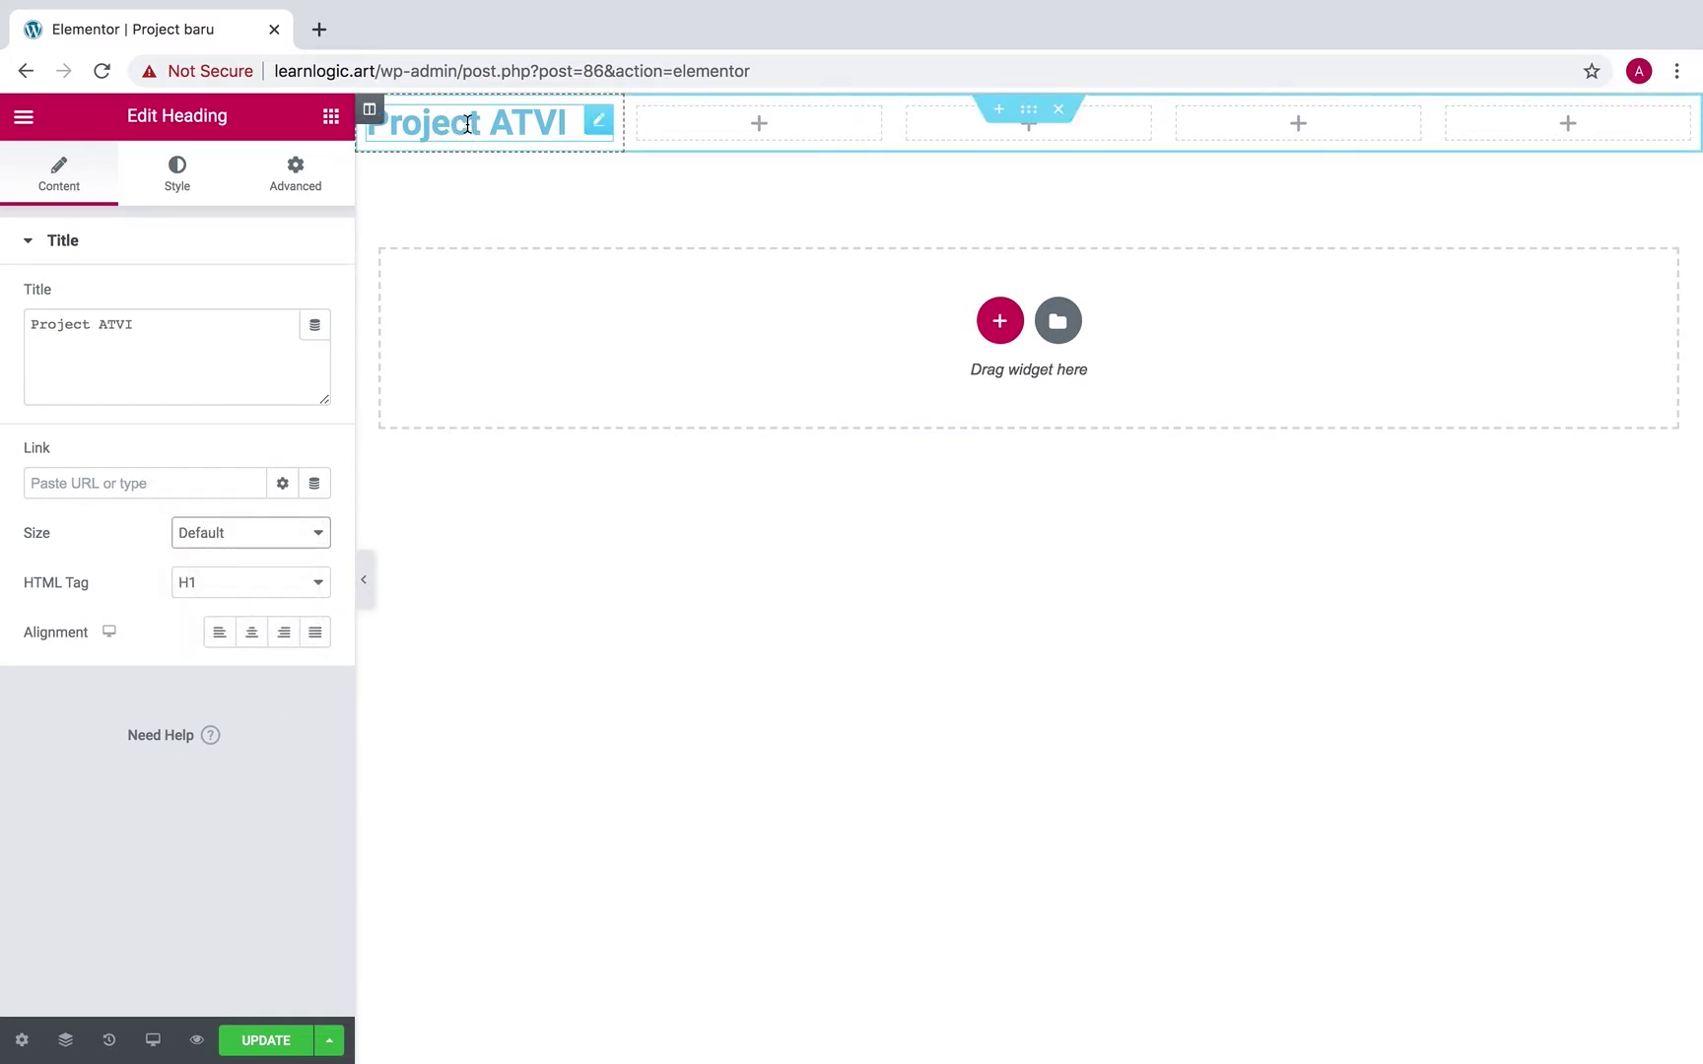
{"action": "left_click", "coordinate": [158, 483]}
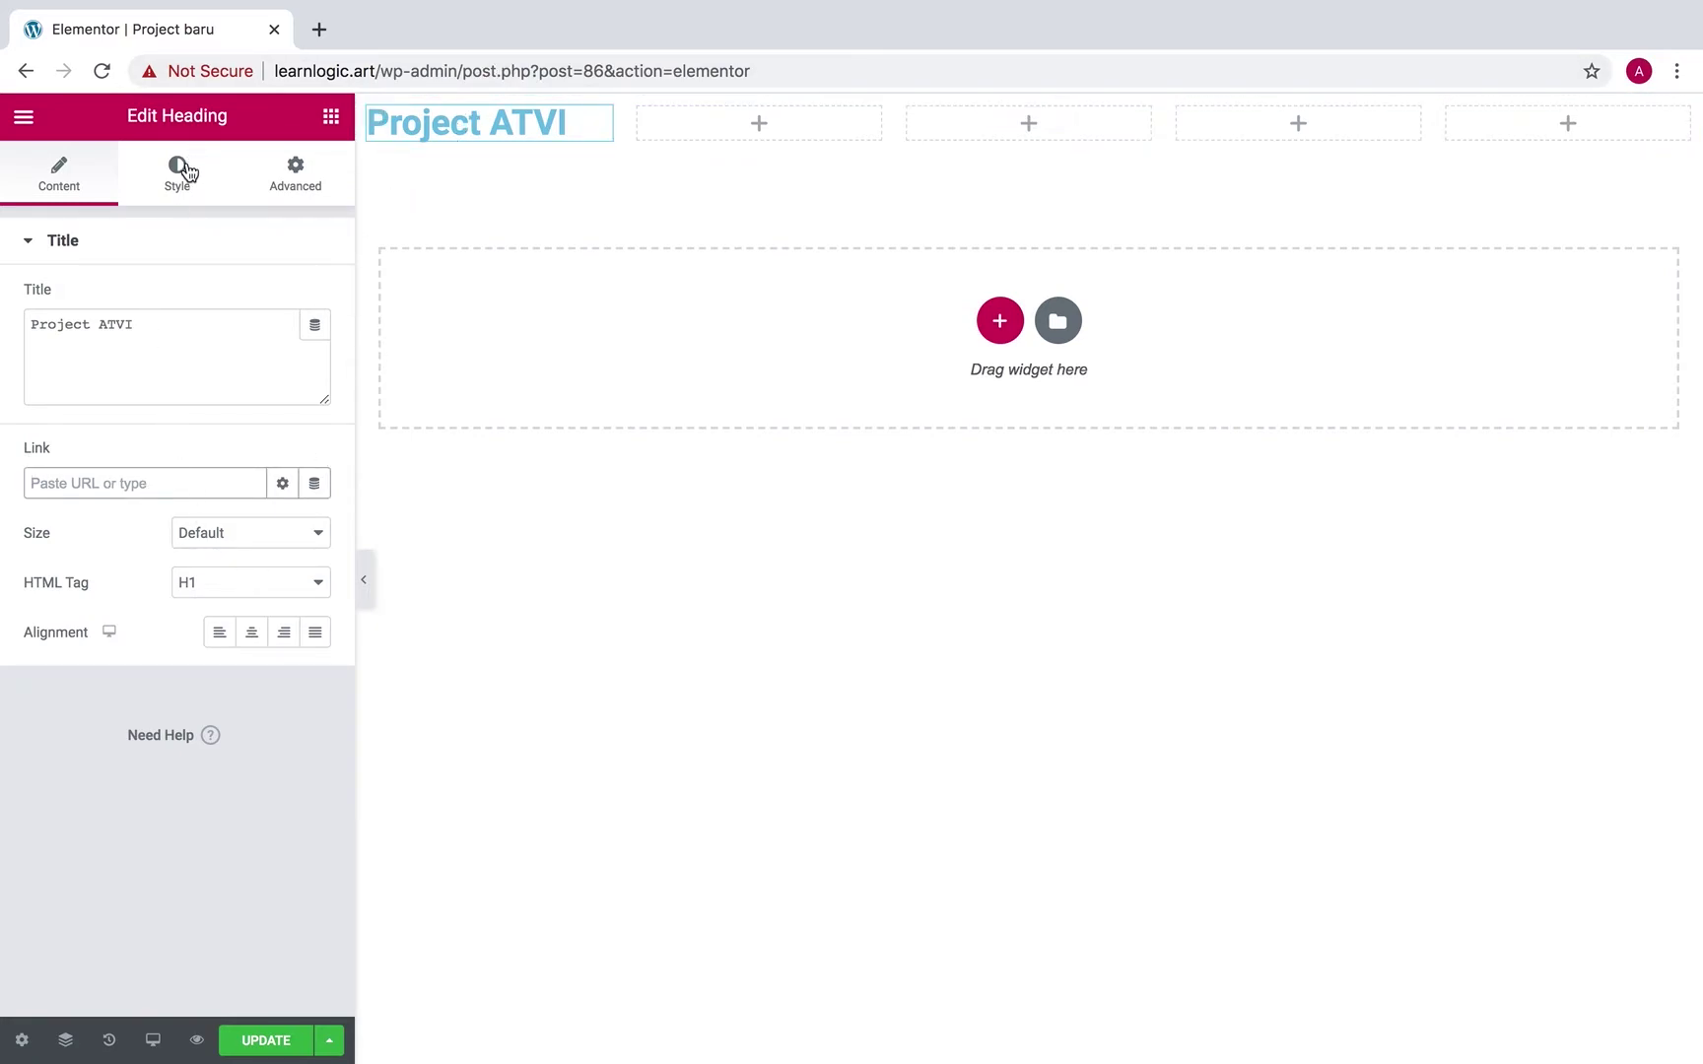
Change the Project ATVI heading's text color to near-black.
{"action": "left_click", "coordinate": [185, 169]}
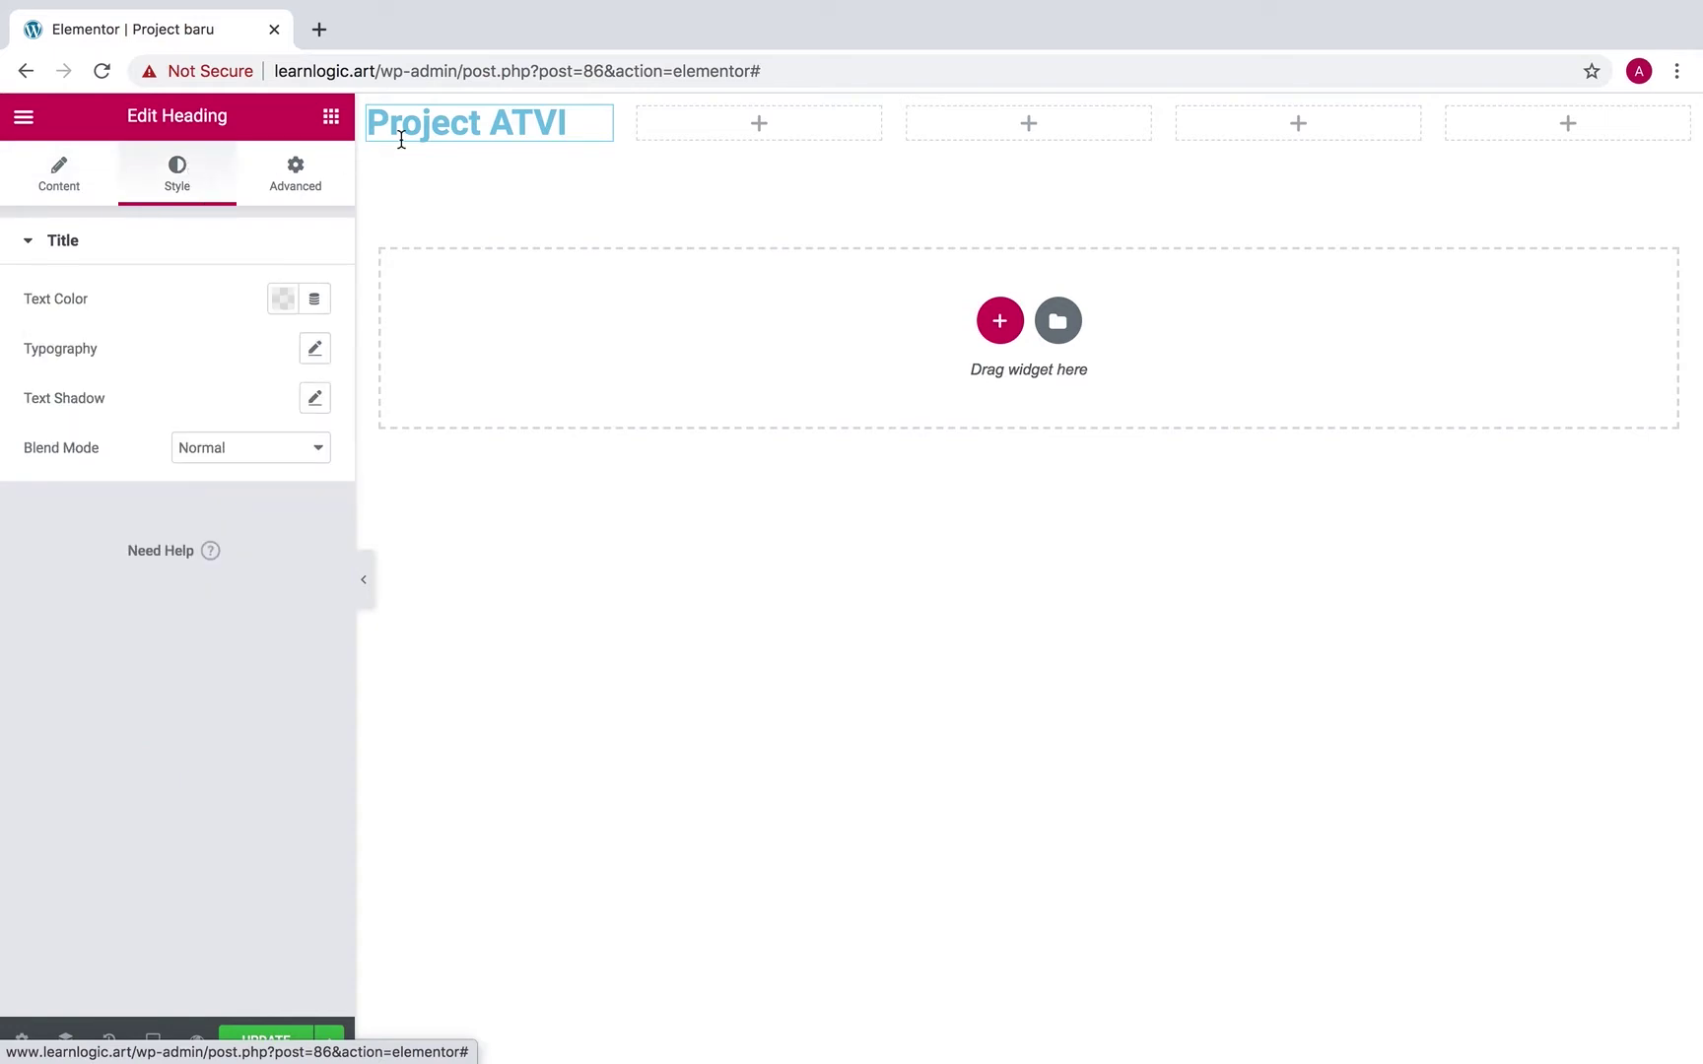
{"action": "left_click", "coordinate": [283, 298]}
{"action": "left_click_drag", "start_coordinate": [178, 544], "coordinate": [155, 569]}
{"action": "left_click", "coordinate": [548, 552]}
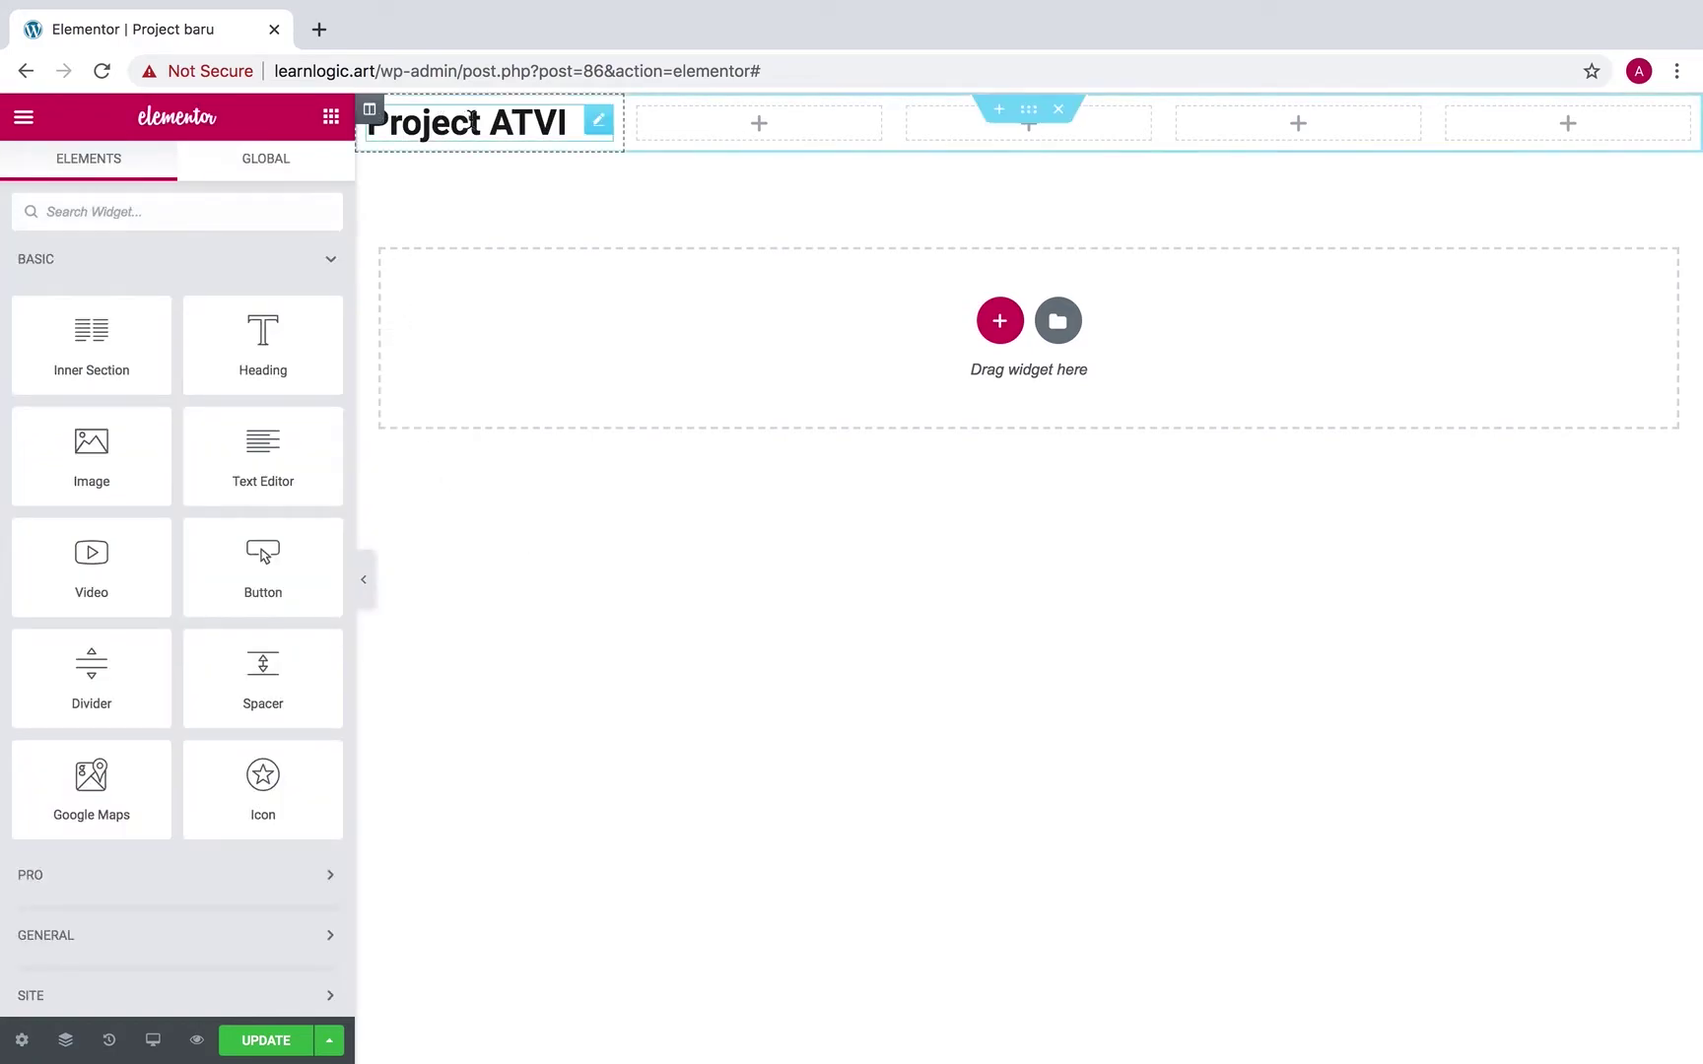
{"action": "left_click", "coordinate": [477, 118]}
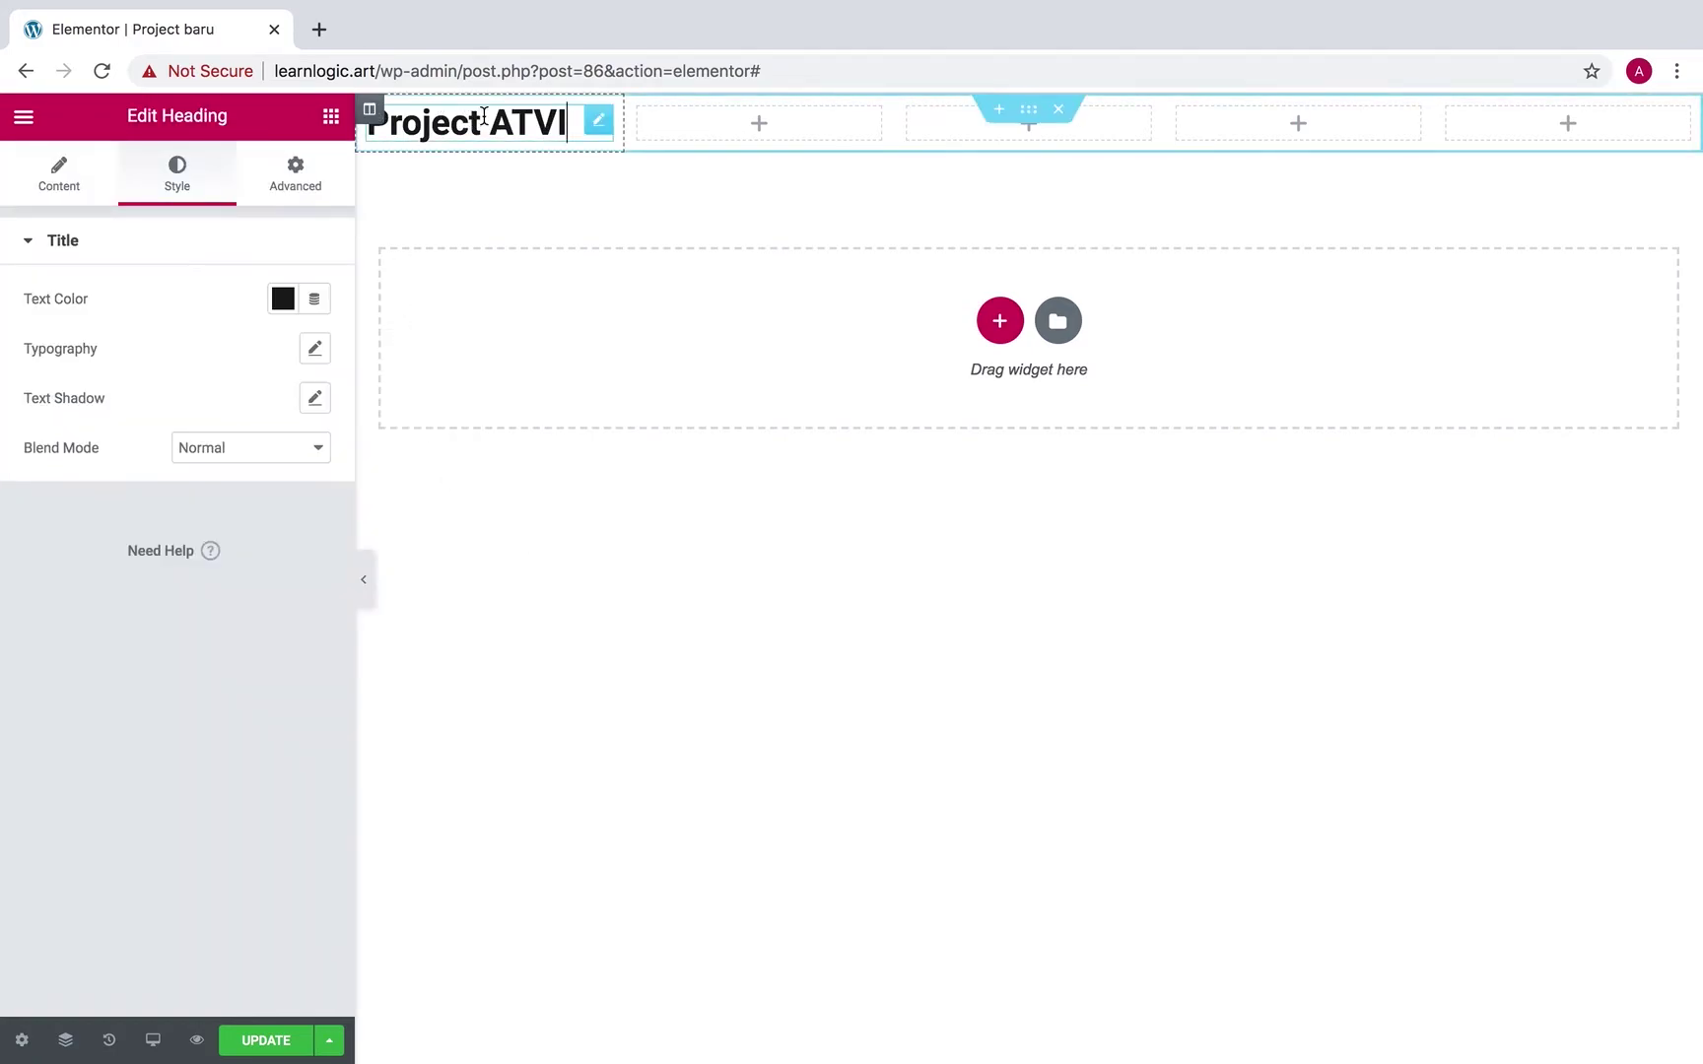
Set the heading's typography font family to Tahoma.
{"action": "left_click", "coordinate": [314, 351]}
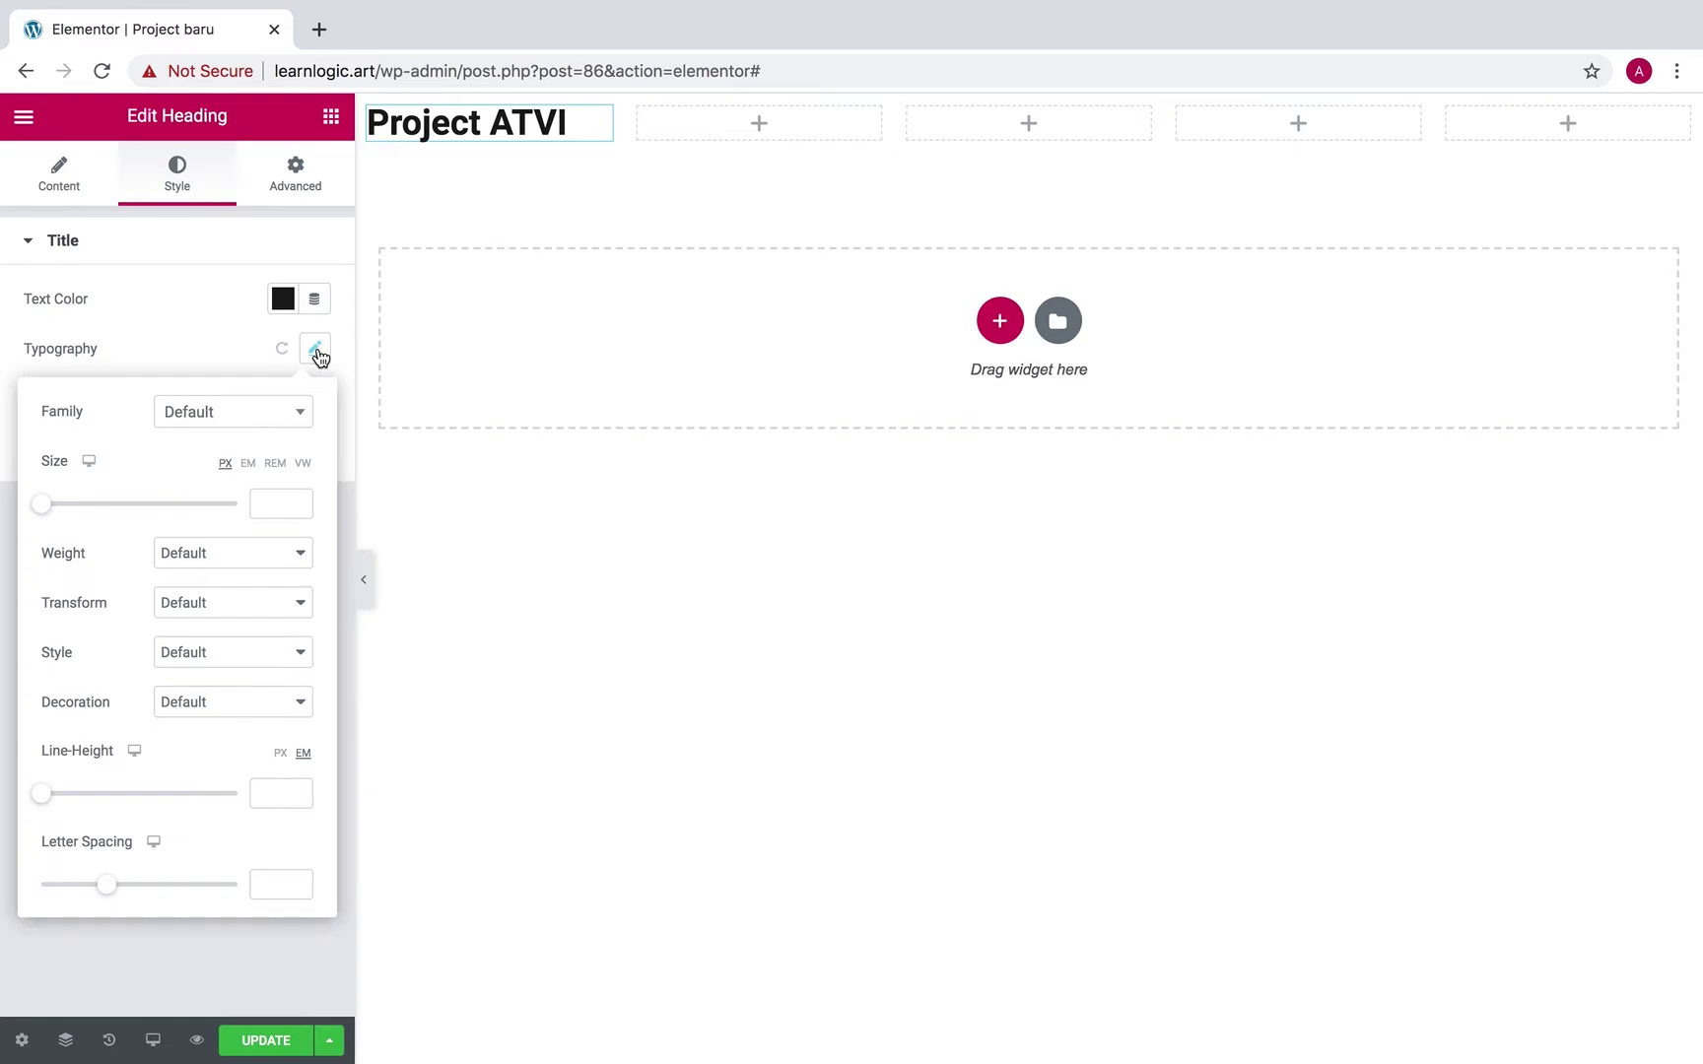
{"action": "left_click", "coordinate": [245, 418]}
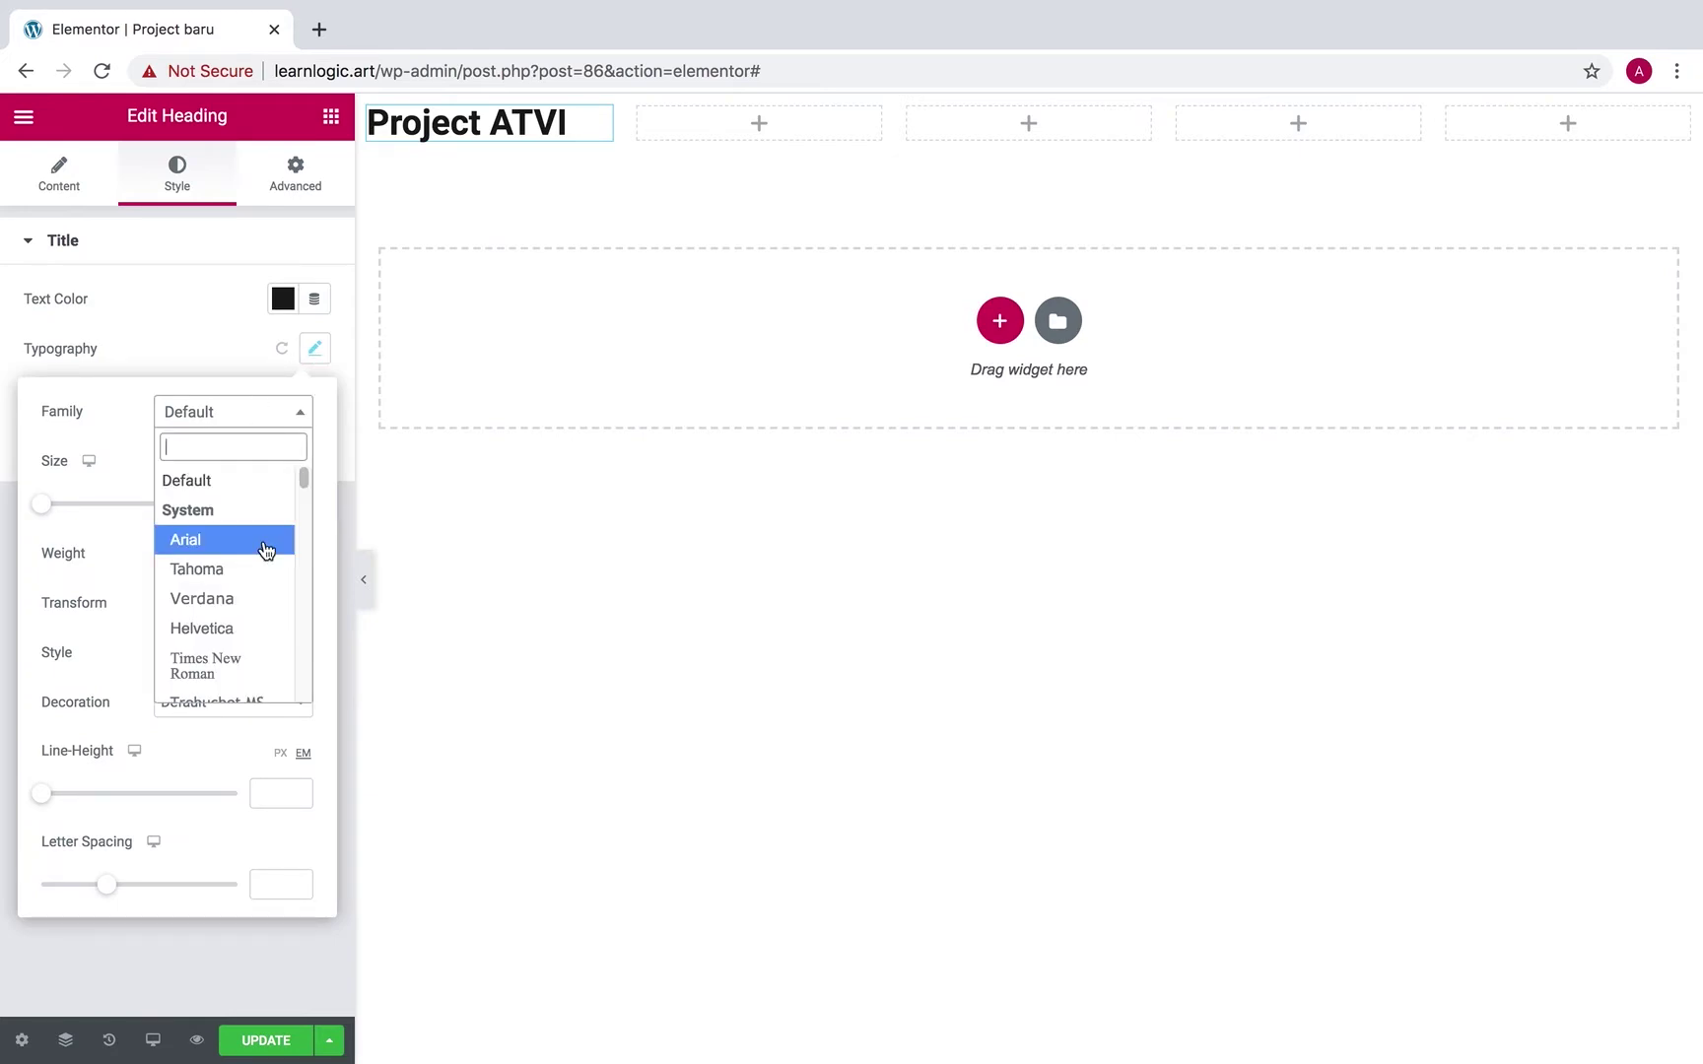
{"action": "scroll", "coordinate": [252, 585], "scroll_direction": "down", "scroll_amount": 1}
{"action": "scroll", "coordinate": [249, 585], "scroll_direction": "down", "scroll_amount": 4}
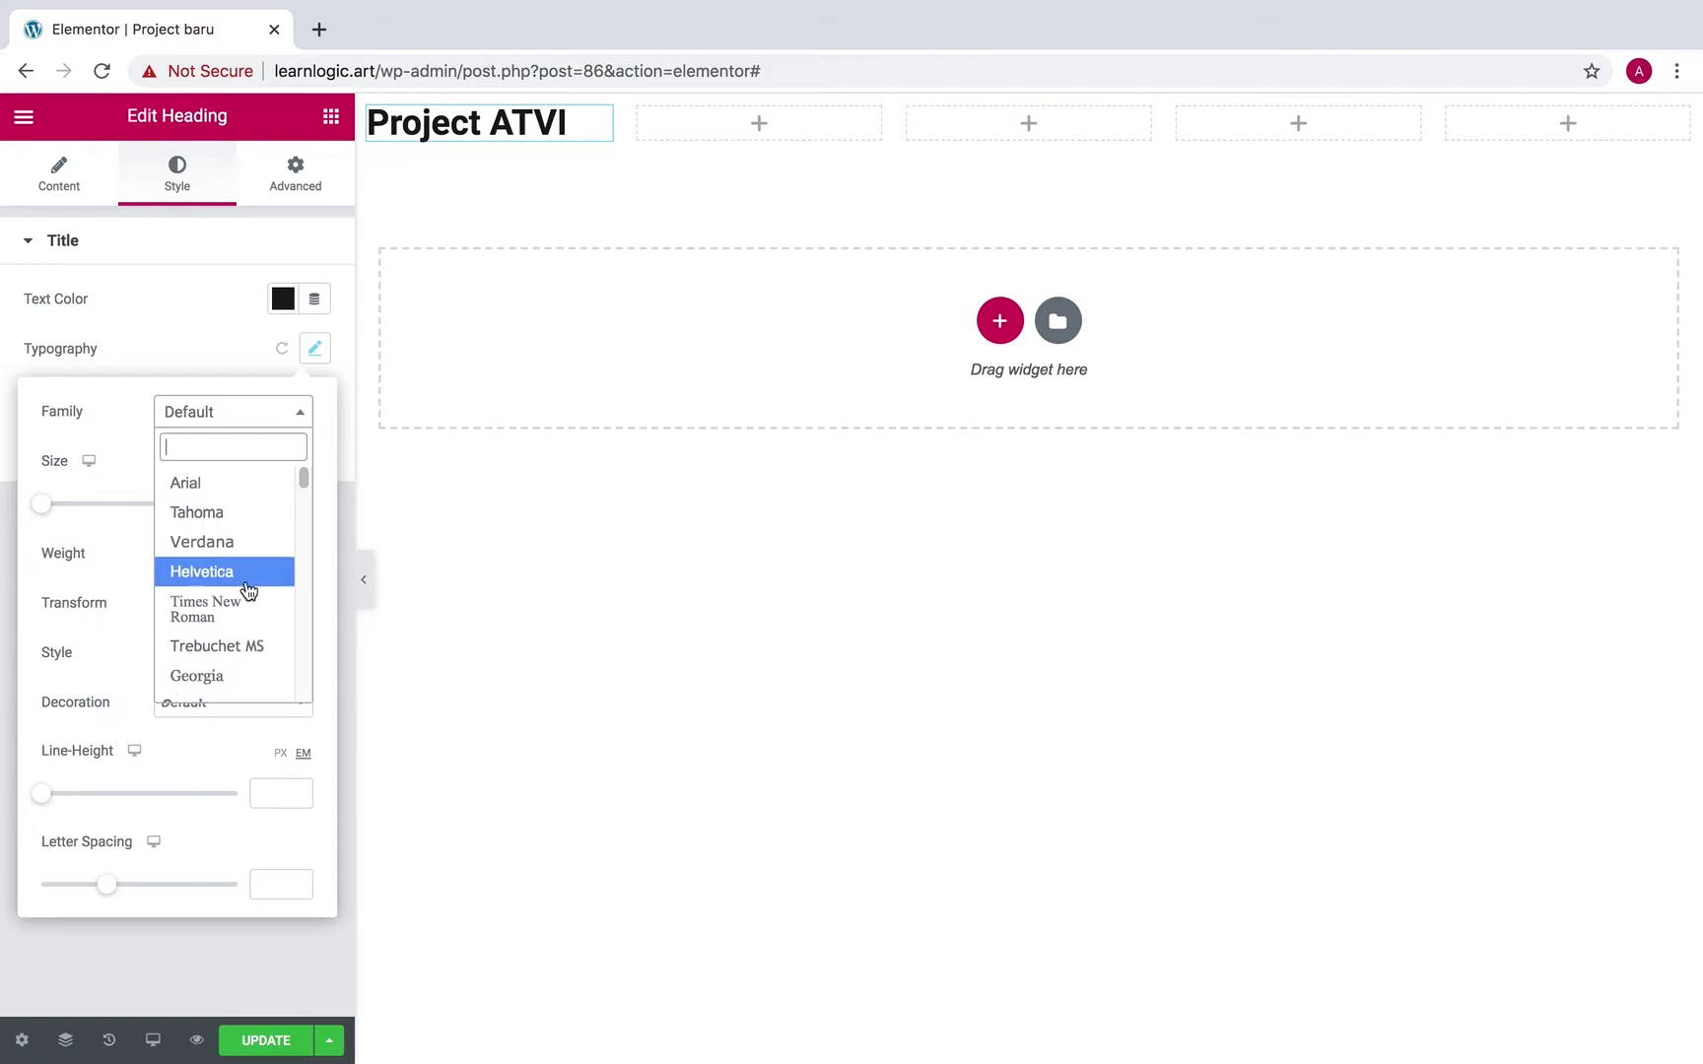
{"action": "scroll", "coordinate": [250, 582], "scroll_direction": "down", "scroll_amount": 3}
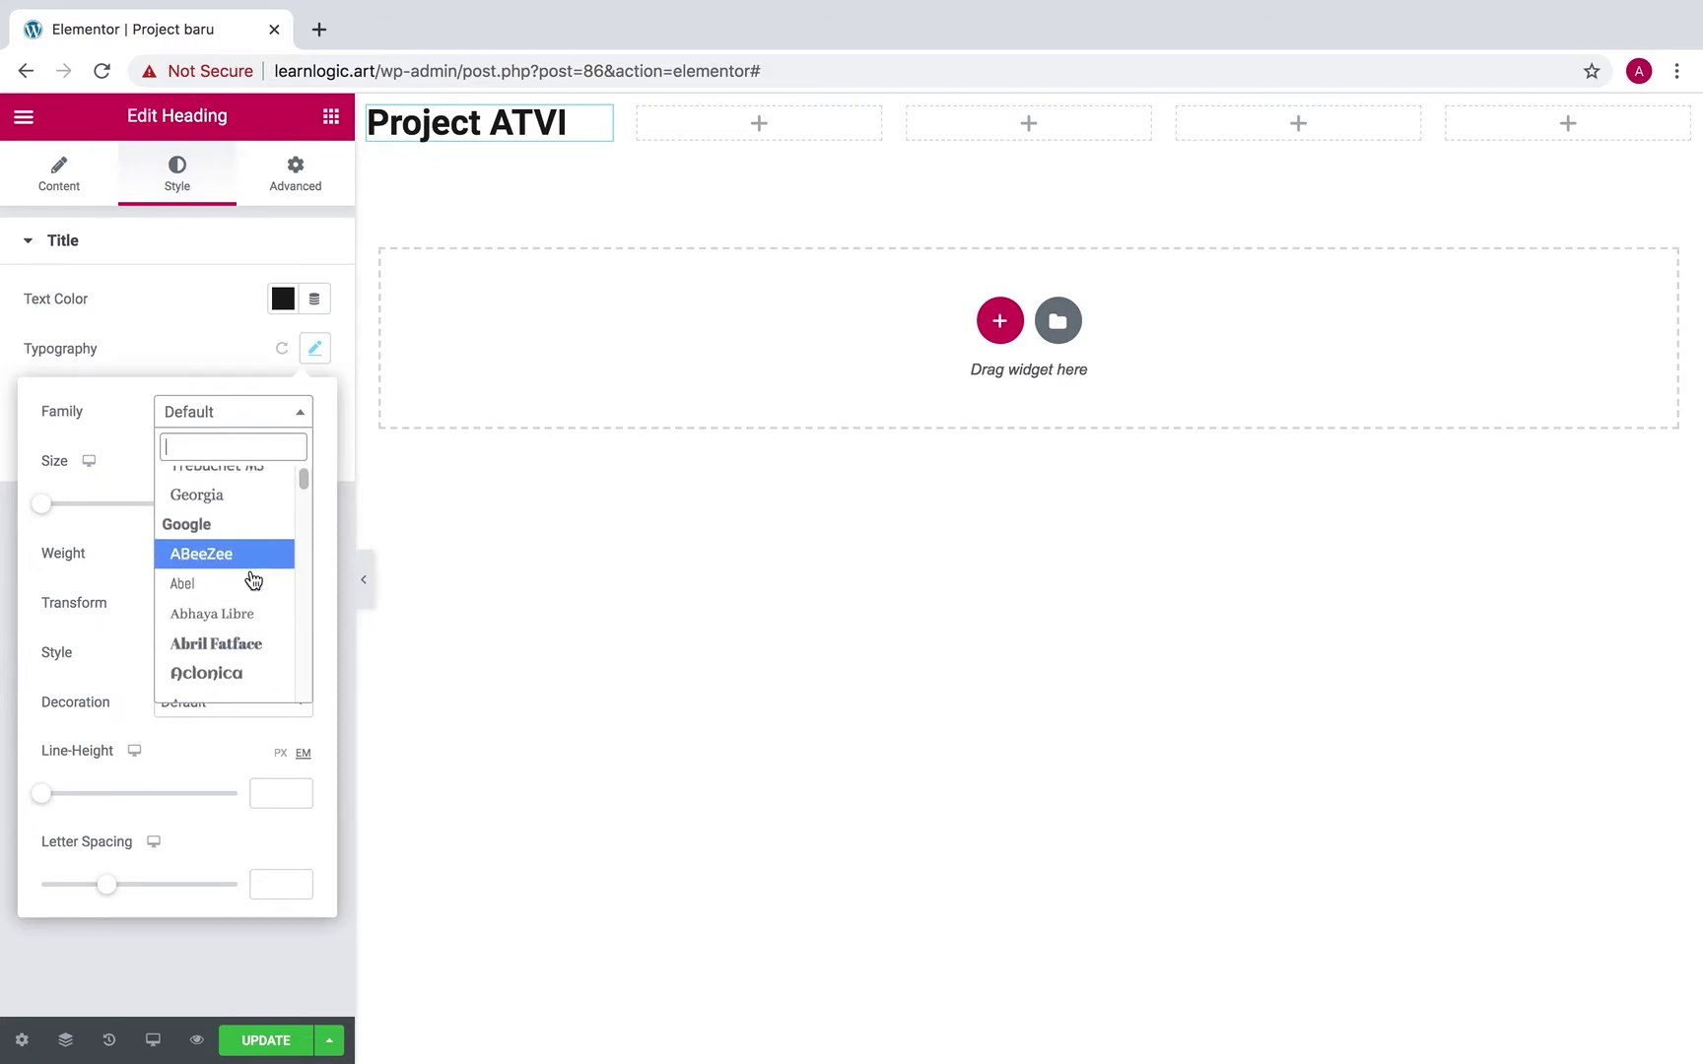
{"action": "scroll", "coordinate": [246, 591], "scroll_direction": "up", "scroll_amount": 7}
{"action": "left_click", "coordinate": [242, 573]}
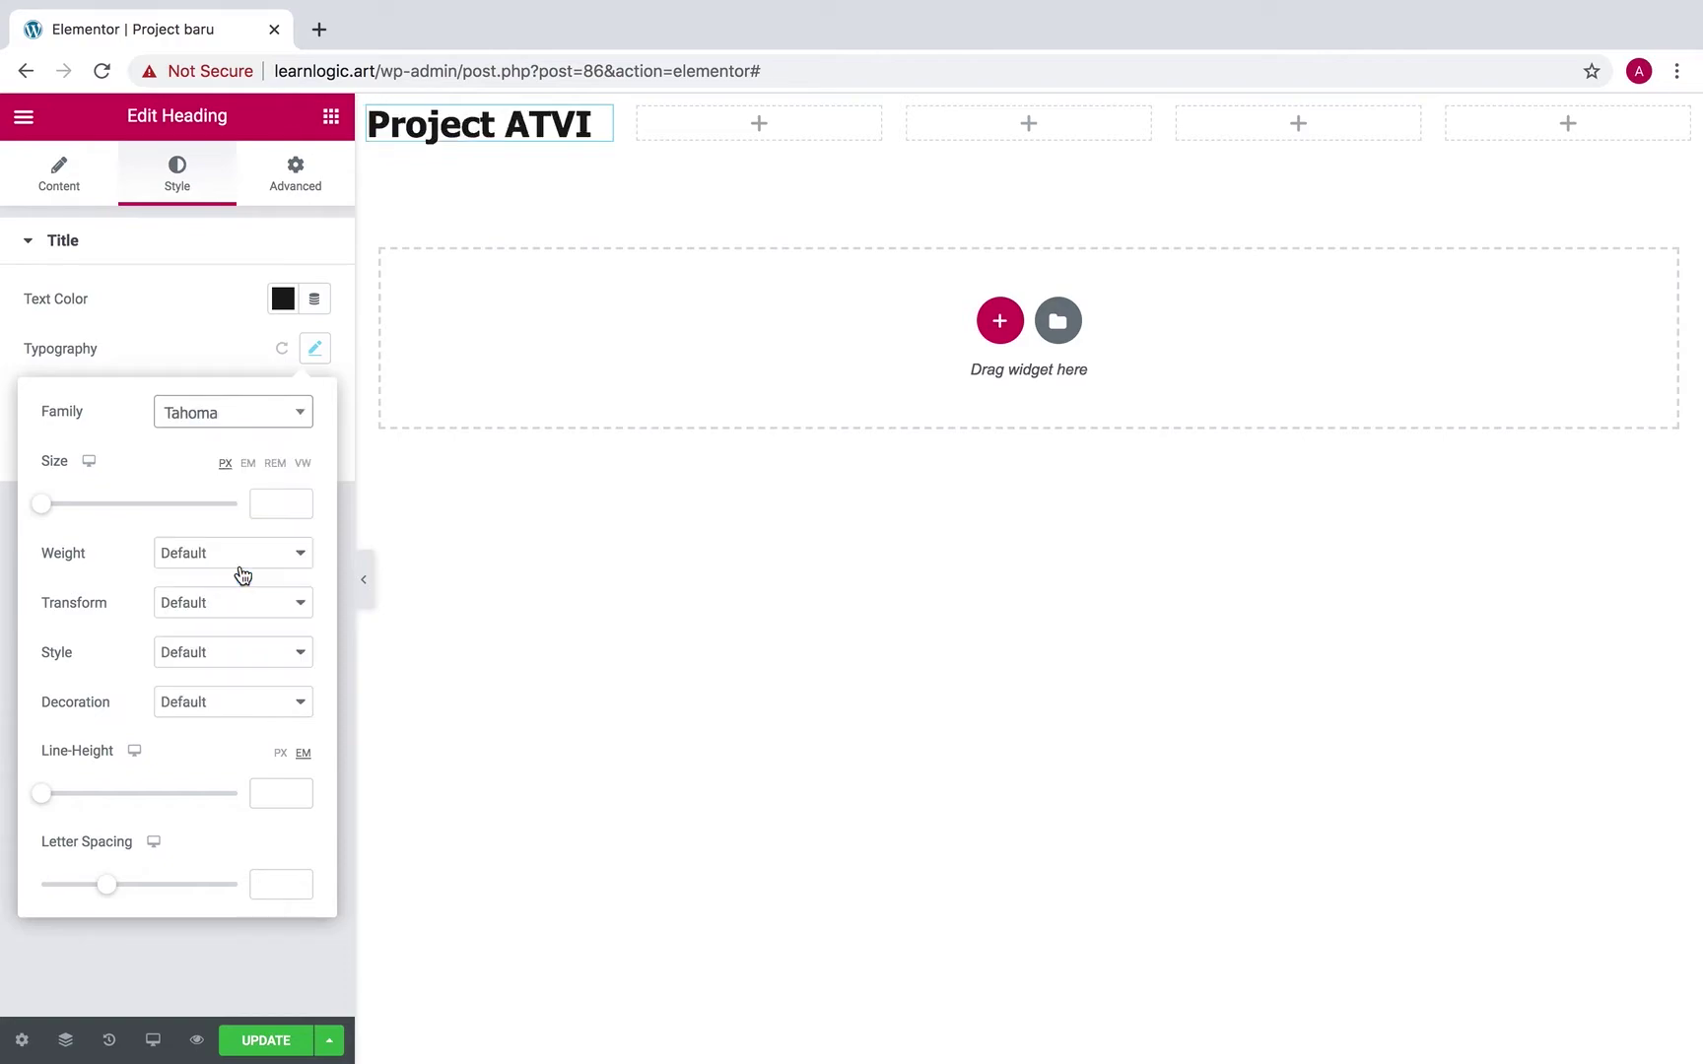
Change the heading's font family to Aldrich.
{"action": "left_click", "coordinate": [293, 412]}
{"action": "scroll", "coordinate": [258, 588], "scroll_direction": "down", "scroll_amount": 4}
{"action": "scroll", "coordinate": [246, 587], "scroll_direction": "down", "scroll_amount": 3}
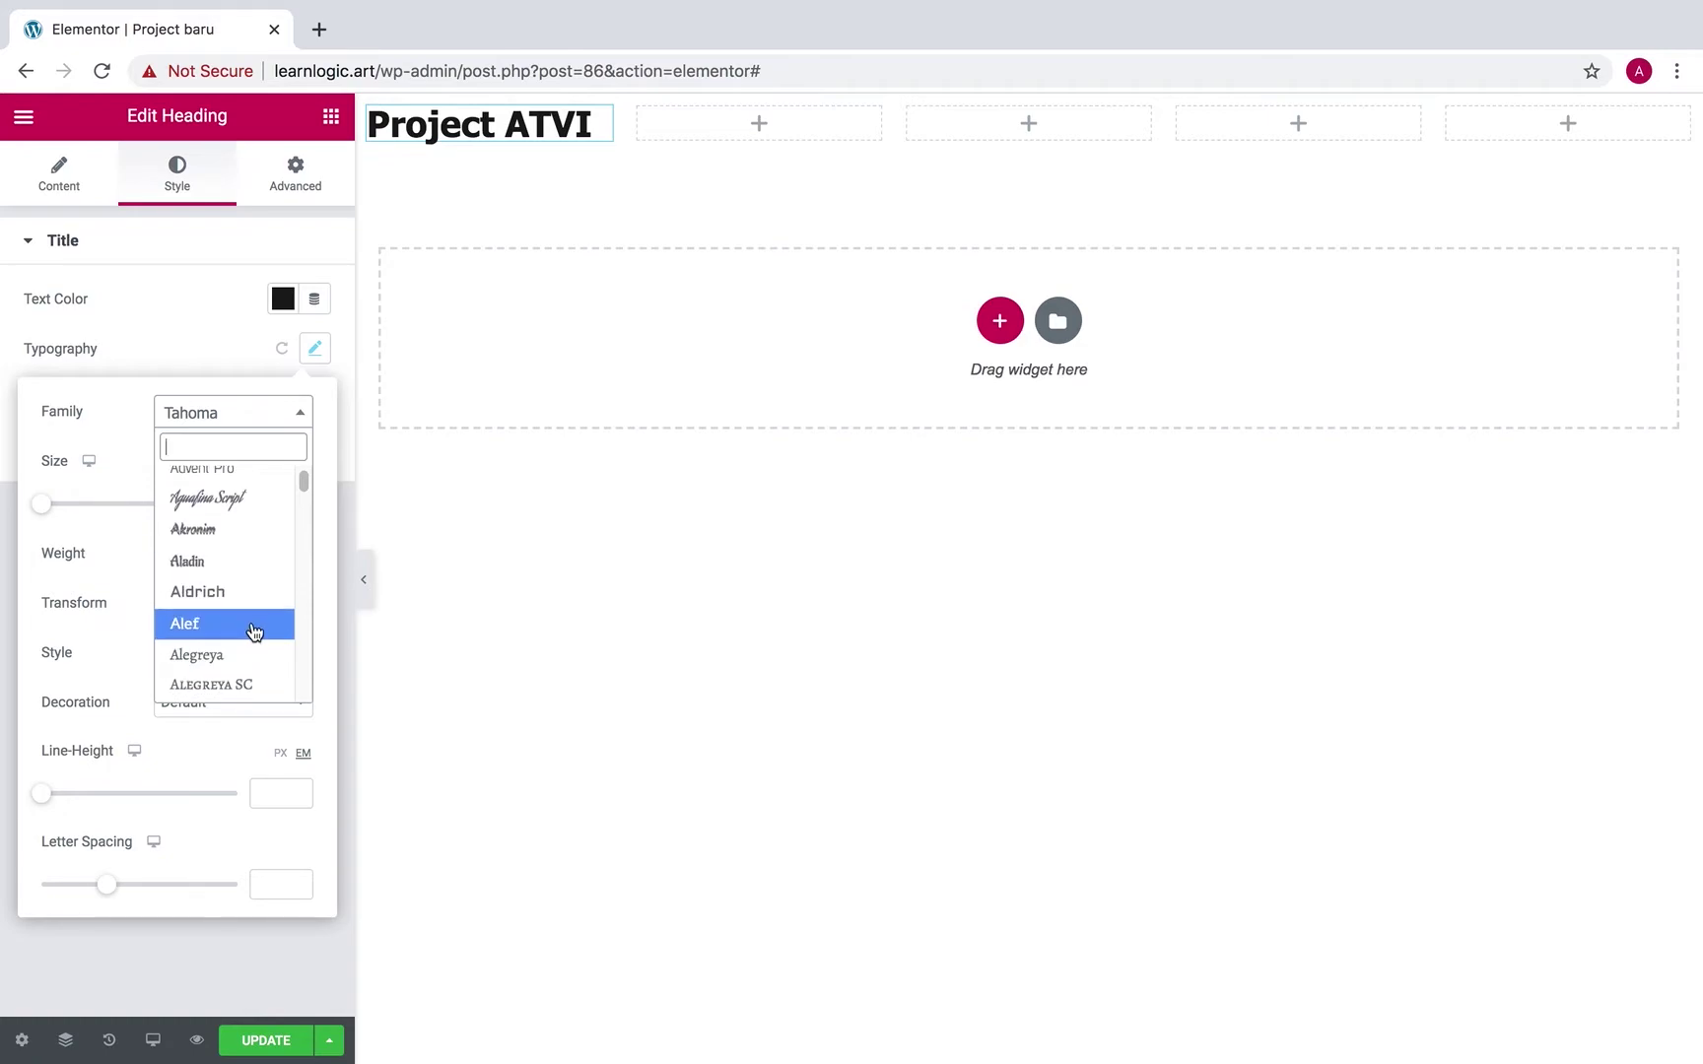
{"action": "left_click", "coordinate": [251, 601]}
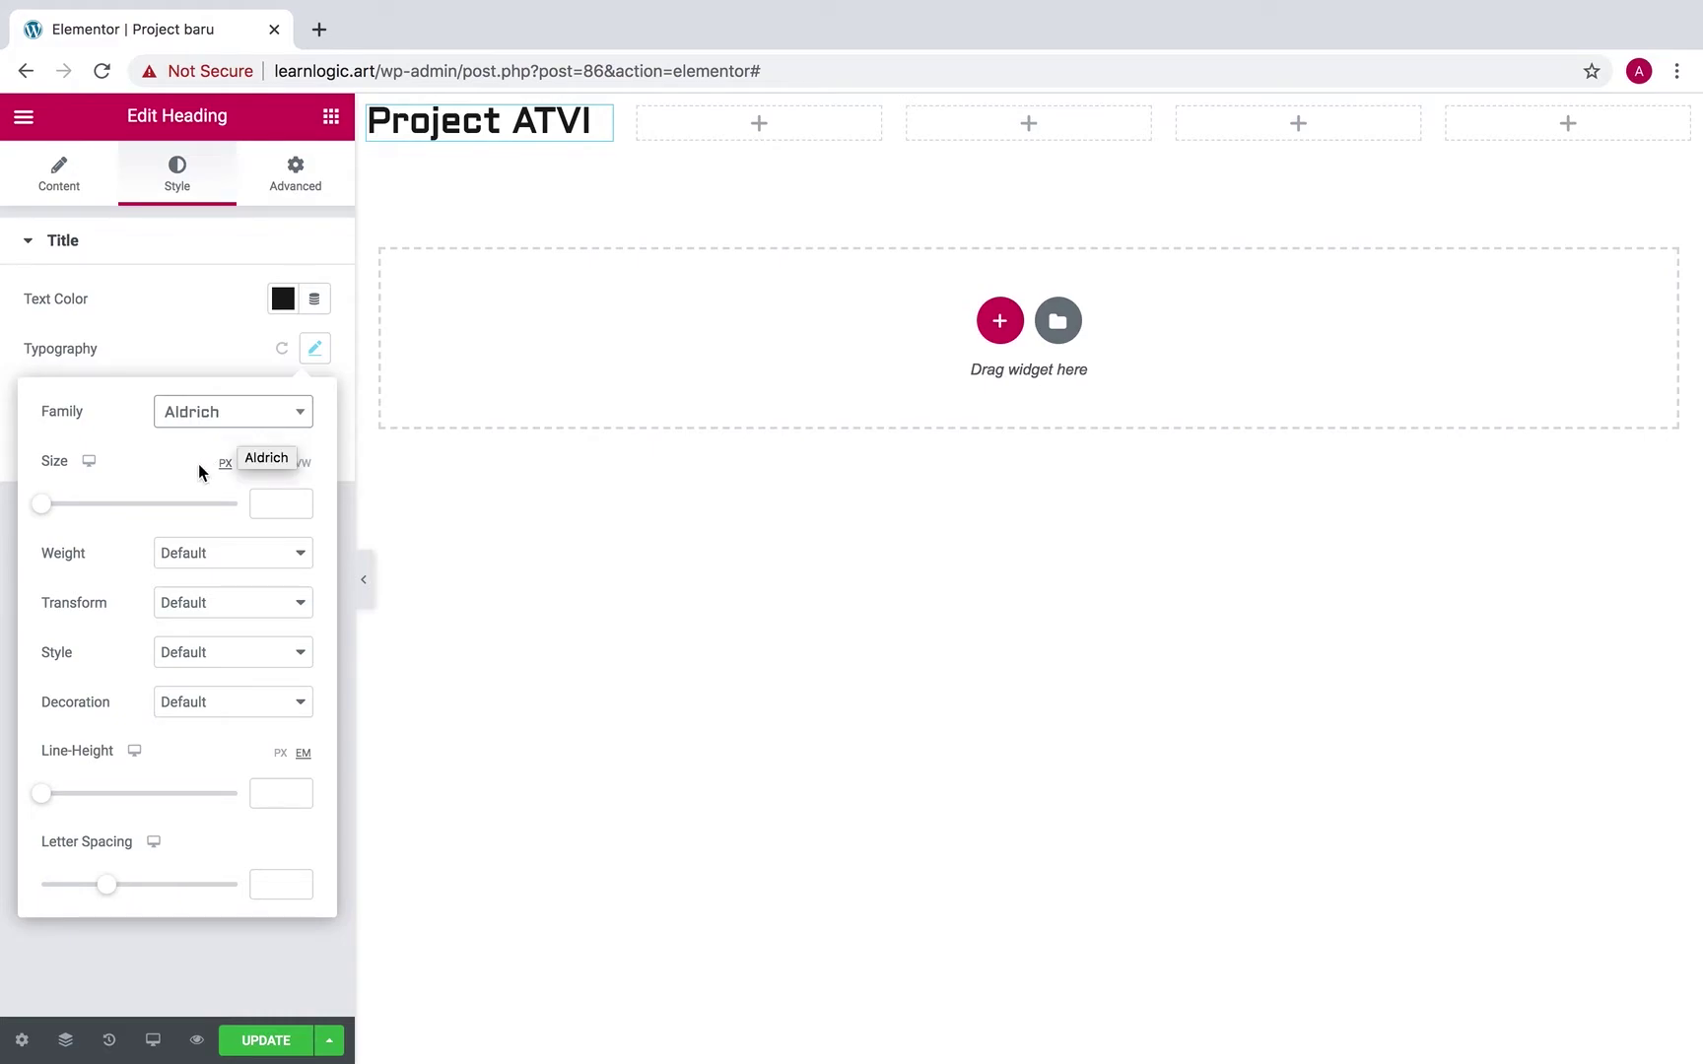
Set the heading's font size to 30 px and its weight to Bold.
{"action": "left_click_drag", "start_coordinate": [43, 505], "coordinate": [78, 514]}
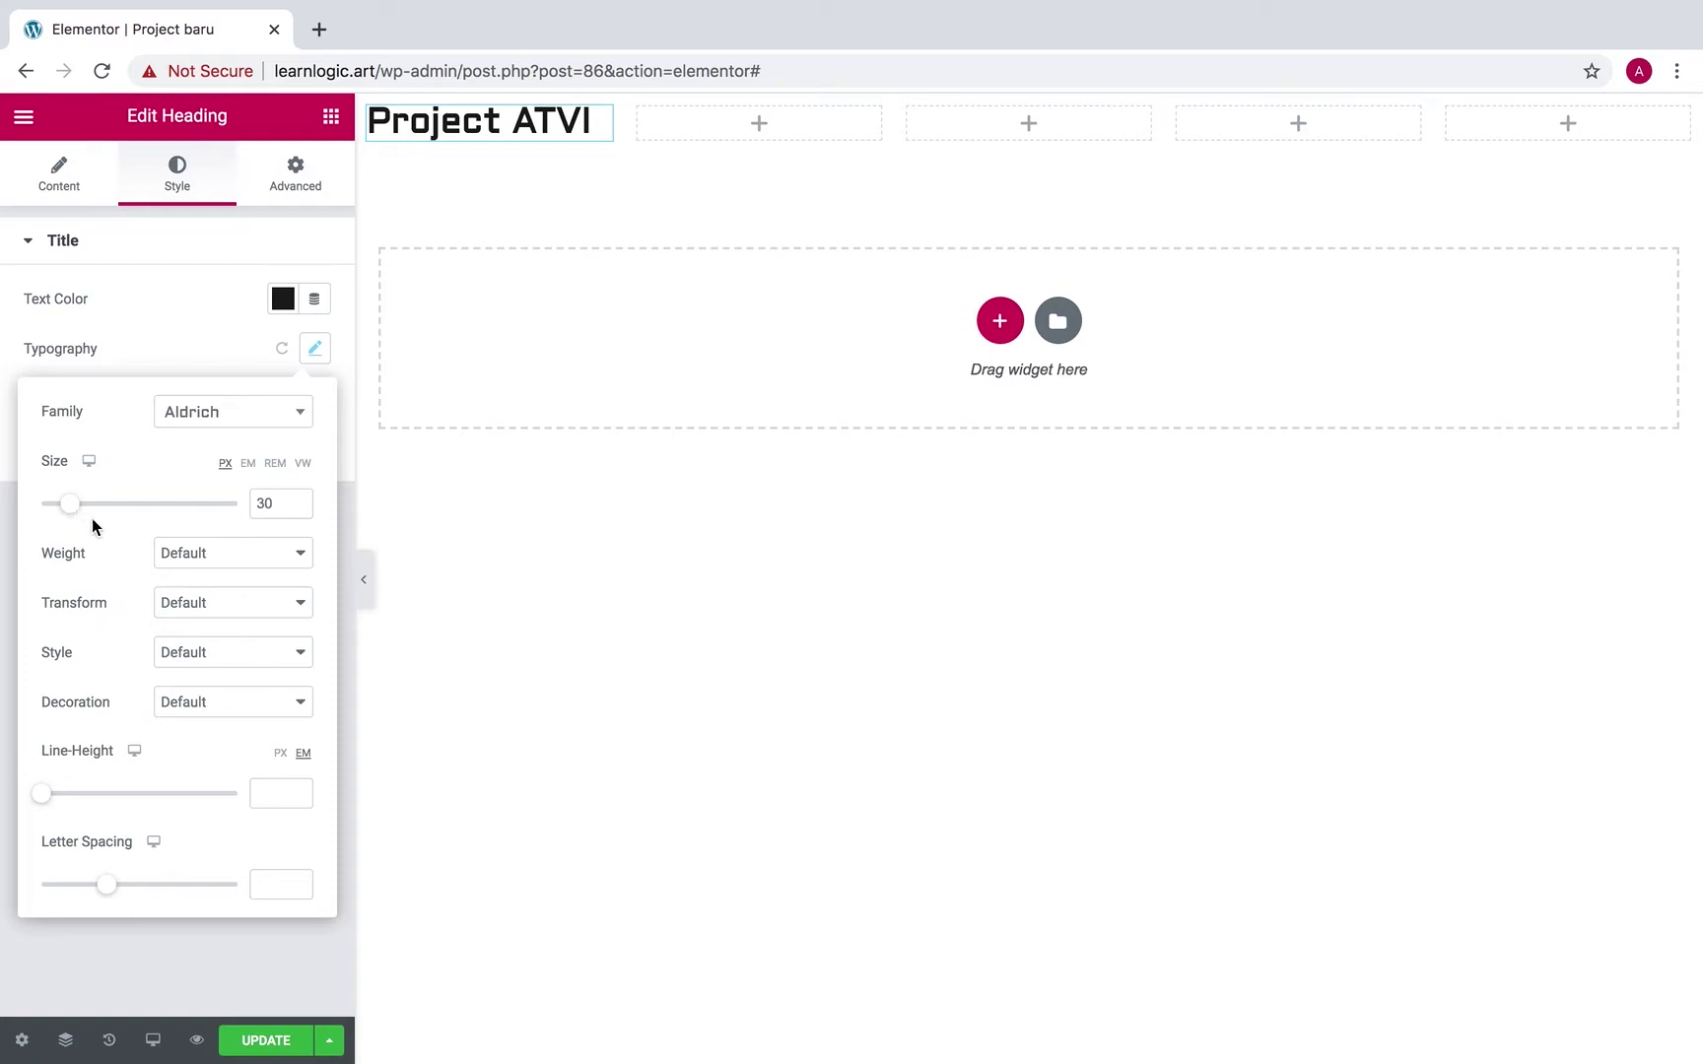
{"action": "left_click", "coordinate": [213, 552]}
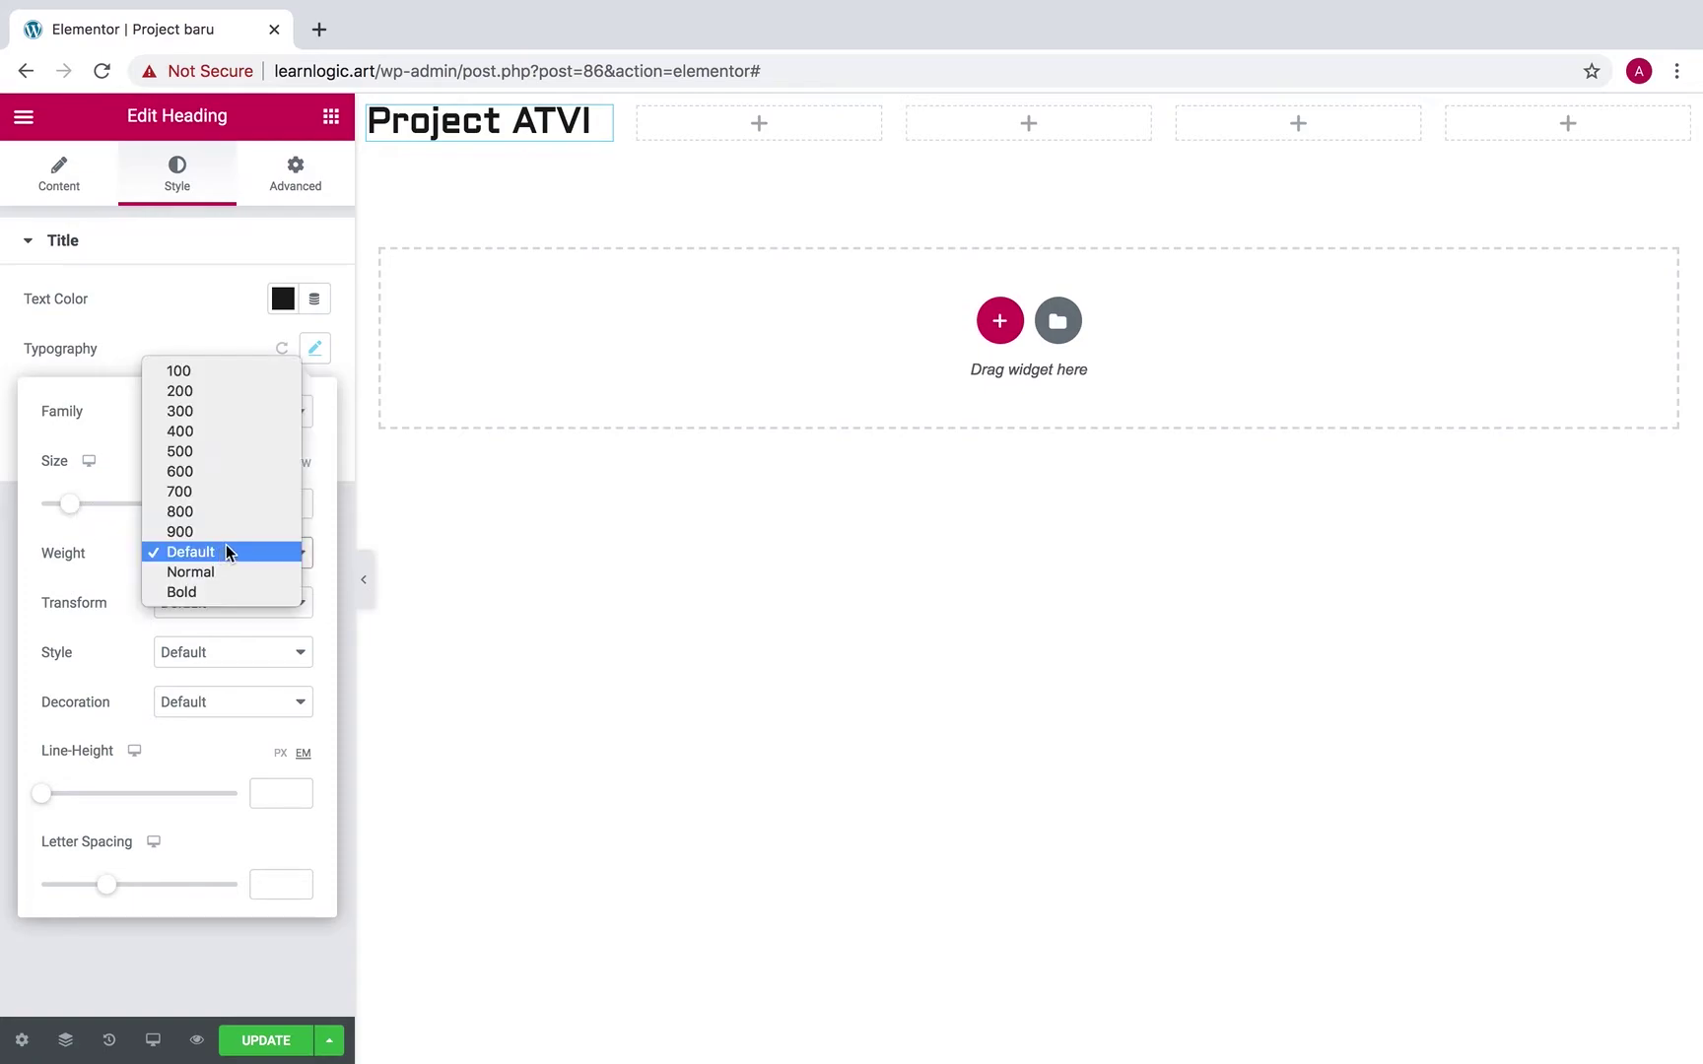
{"action": "left_click", "coordinate": [231, 588]}
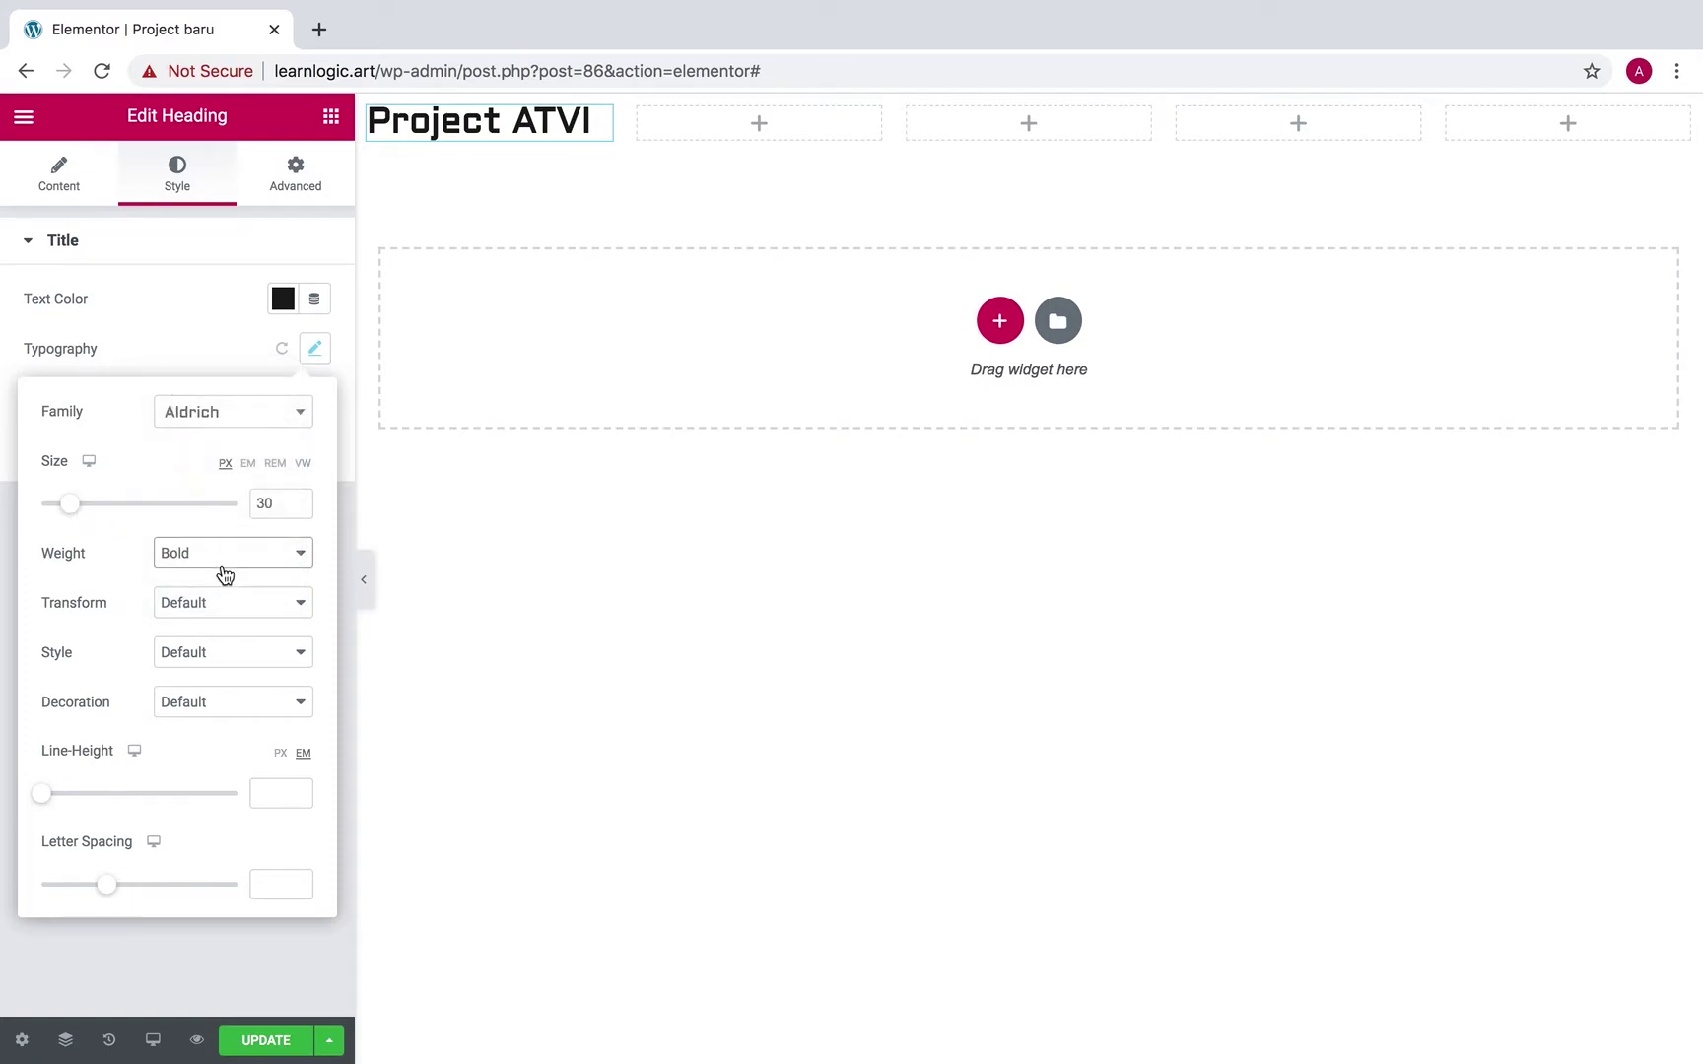
Change the heading's font family to Arial from the system fonts.
{"action": "left_click", "coordinate": [254, 414]}
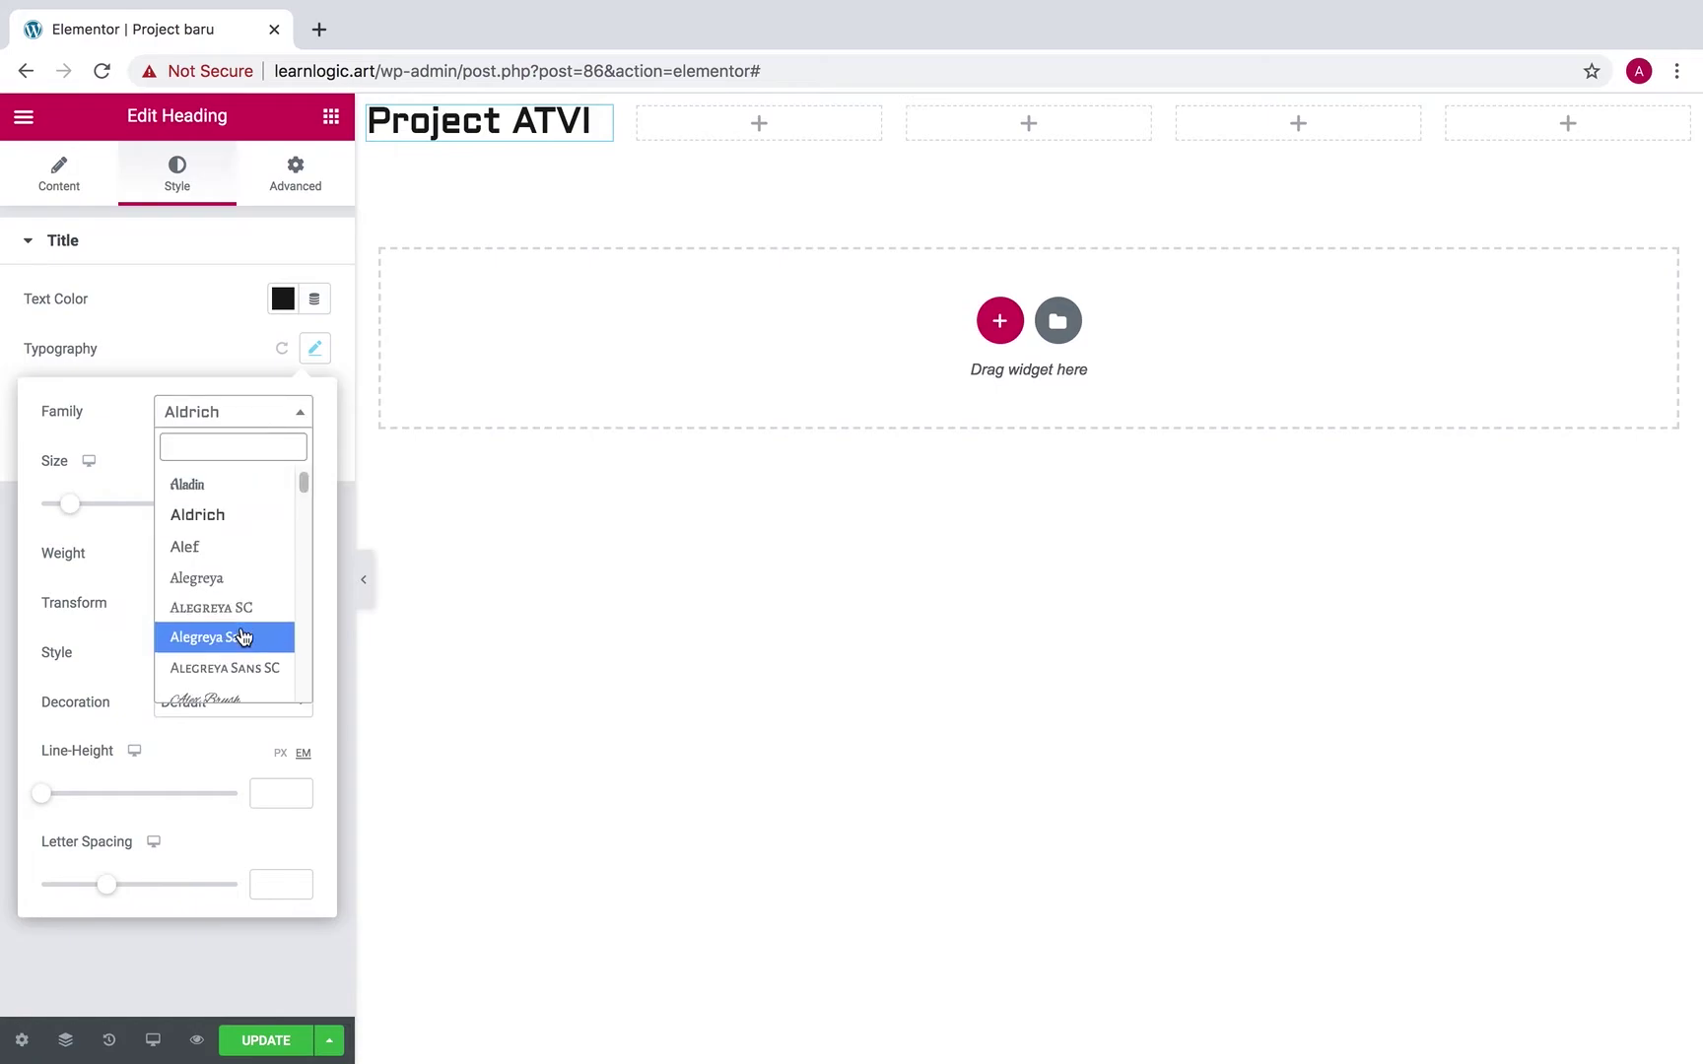
{"action": "scroll", "coordinate": [244, 638], "scroll_direction": "down", "scroll_amount": 3}
{"action": "scroll", "coordinate": [243, 638], "scroll_direction": "down", "scroll_amount": 4}
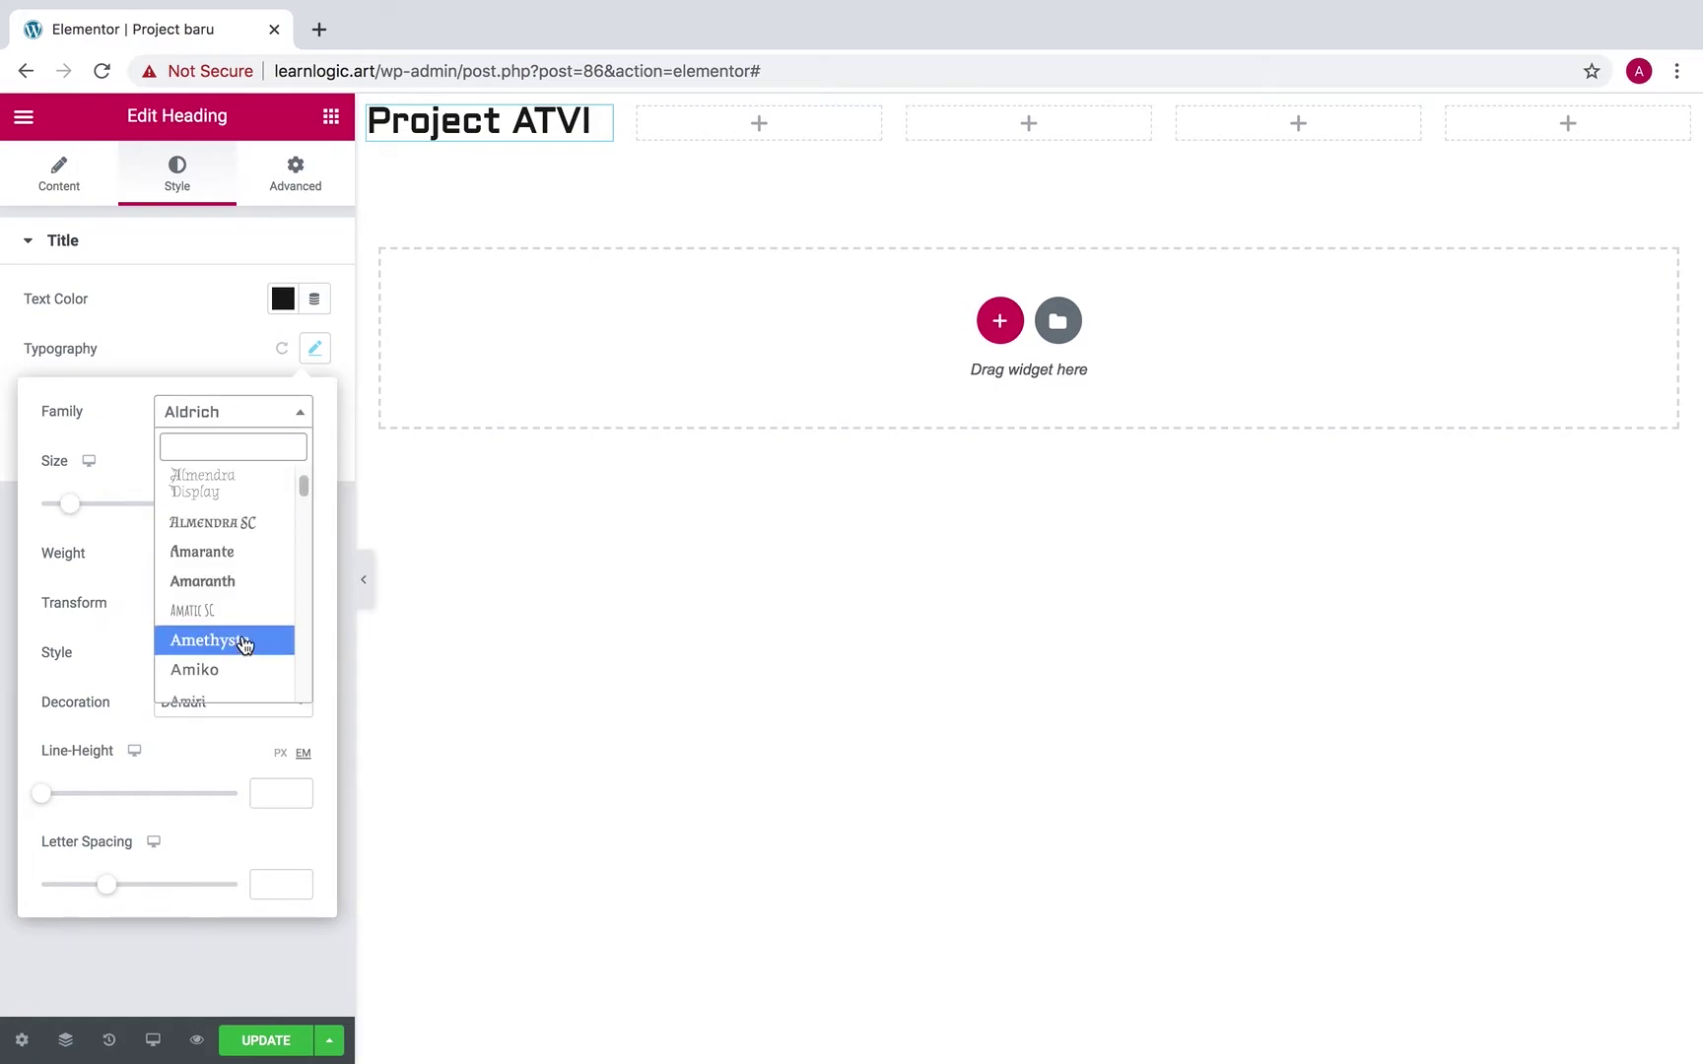
{"action": "scroll", "coordinate": [237, 648], "scroll_direction": "up", "scroll_amount": 7}
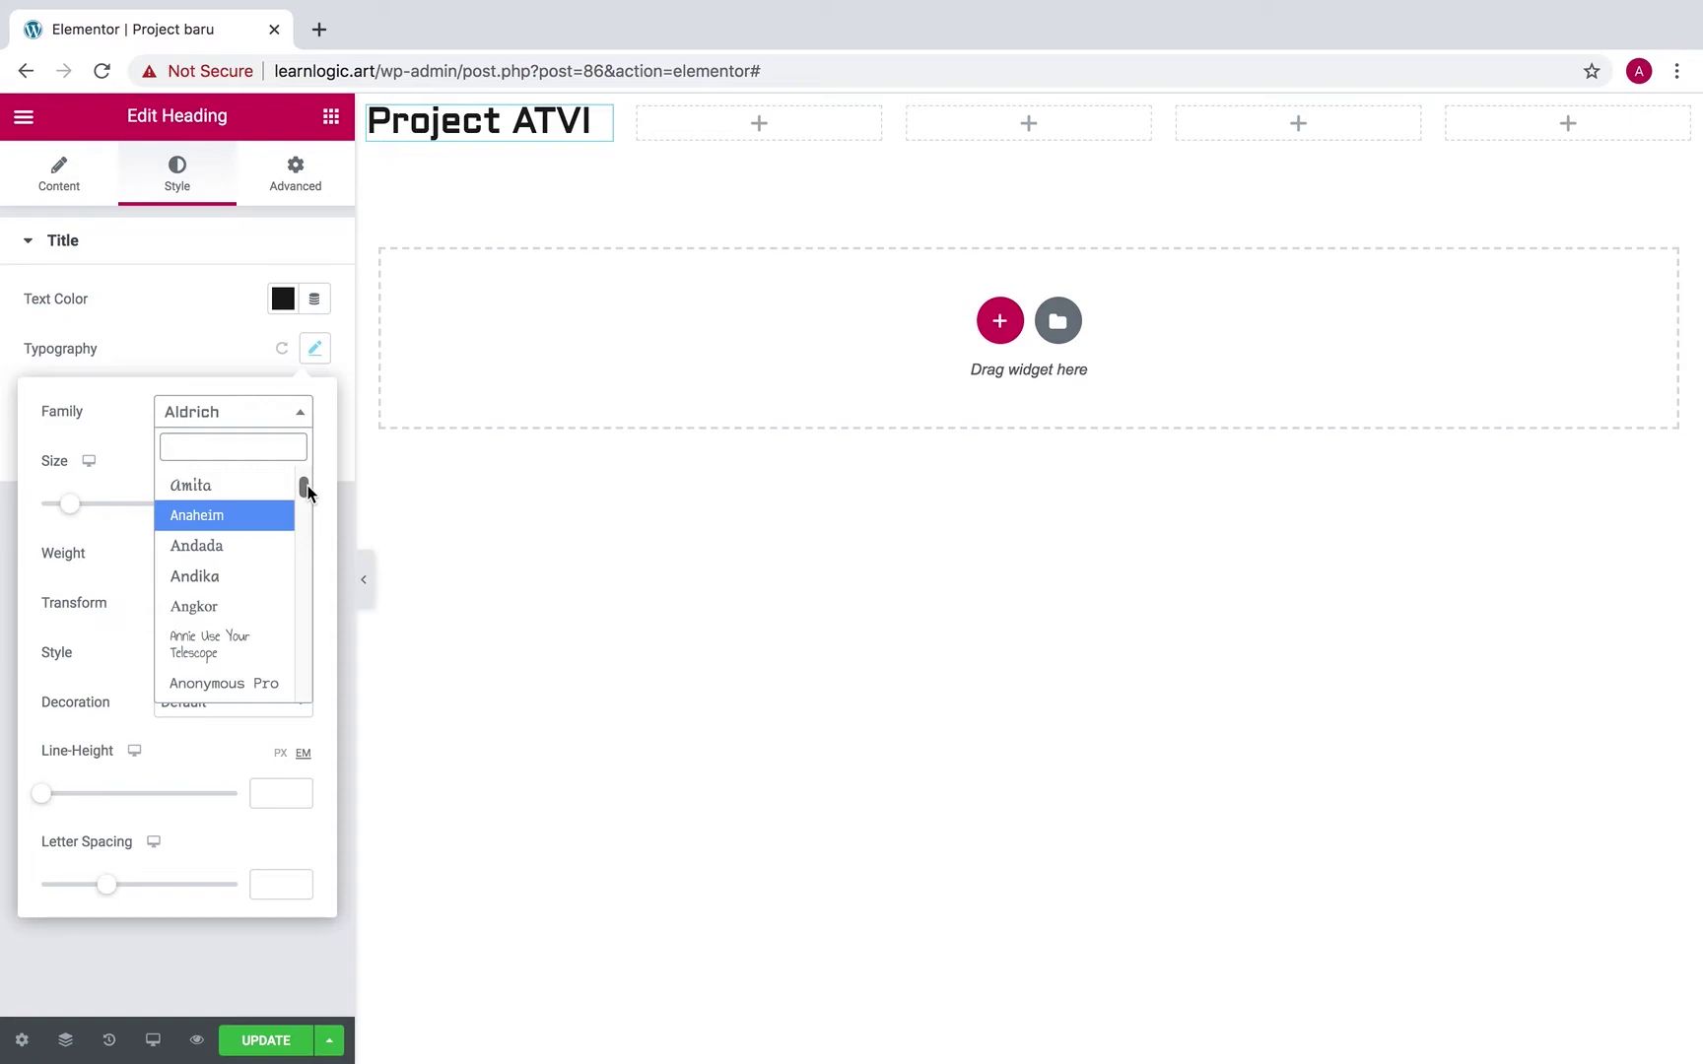
{"action": "left_click", "coordinate": [227, 546]}
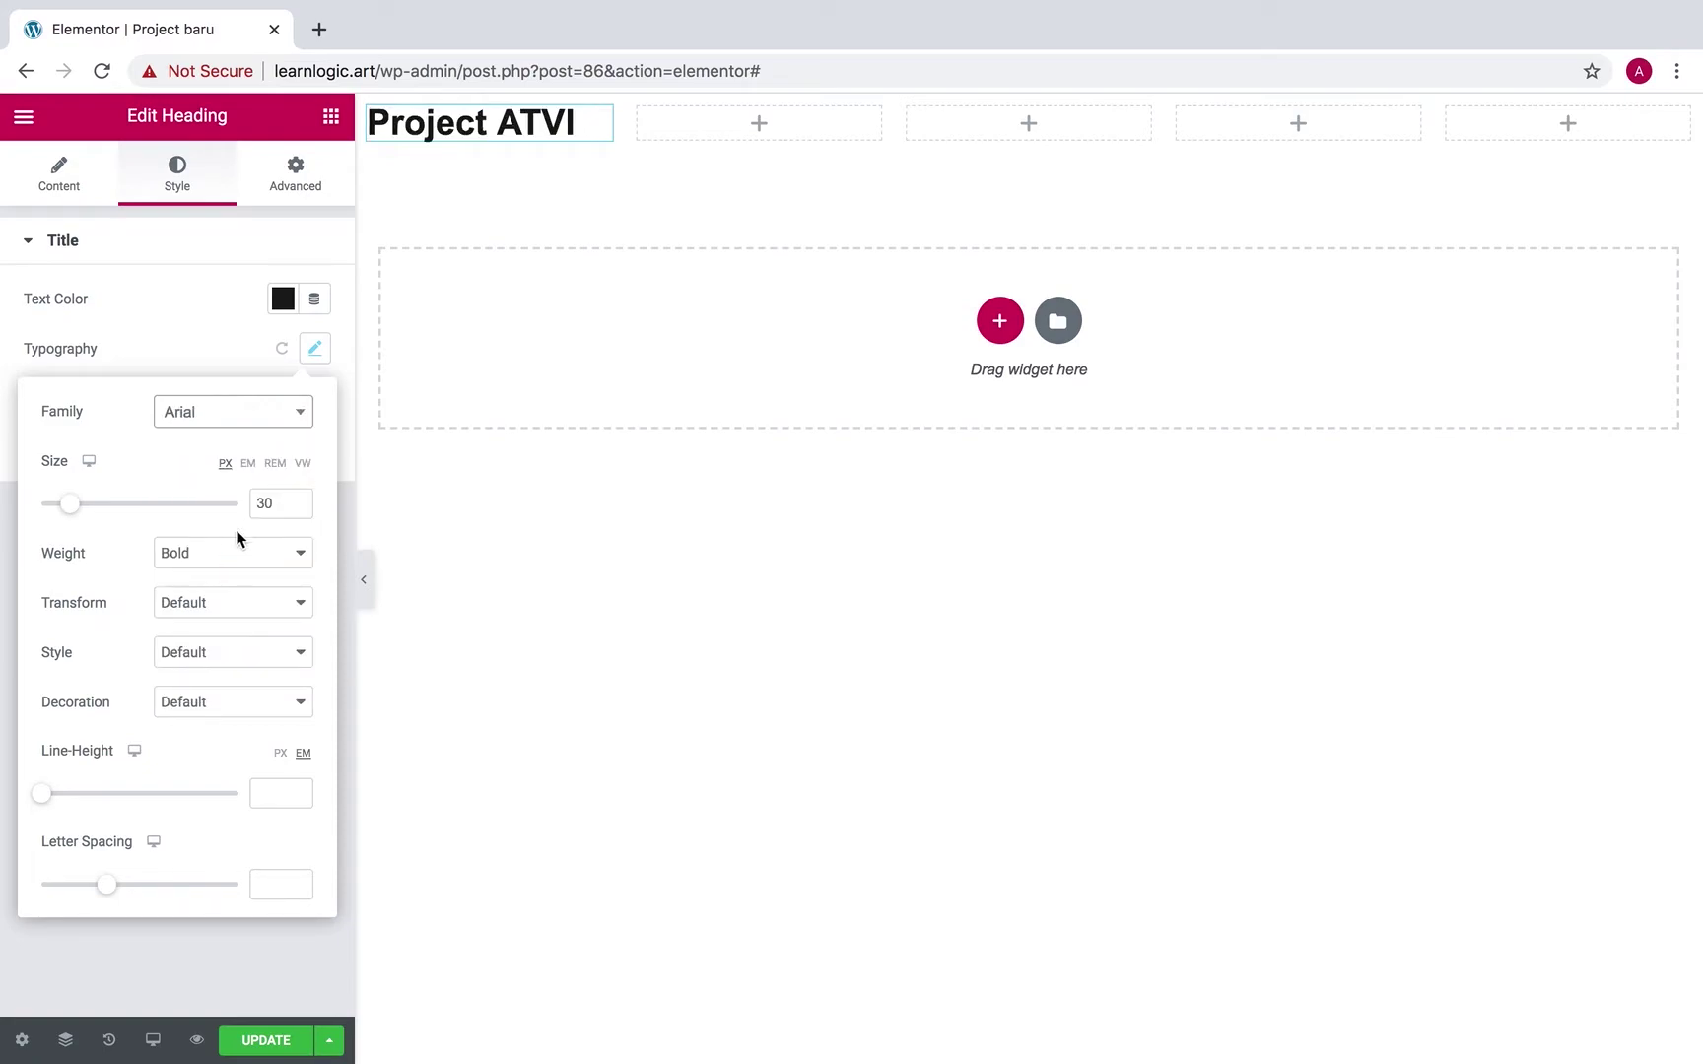
Try the Normal font weight on the heading and return it to Bold.
{"action": "left_click", "coordinate": [231, 562]}
{"action": "left_click", "coordinate": [232, 533]}
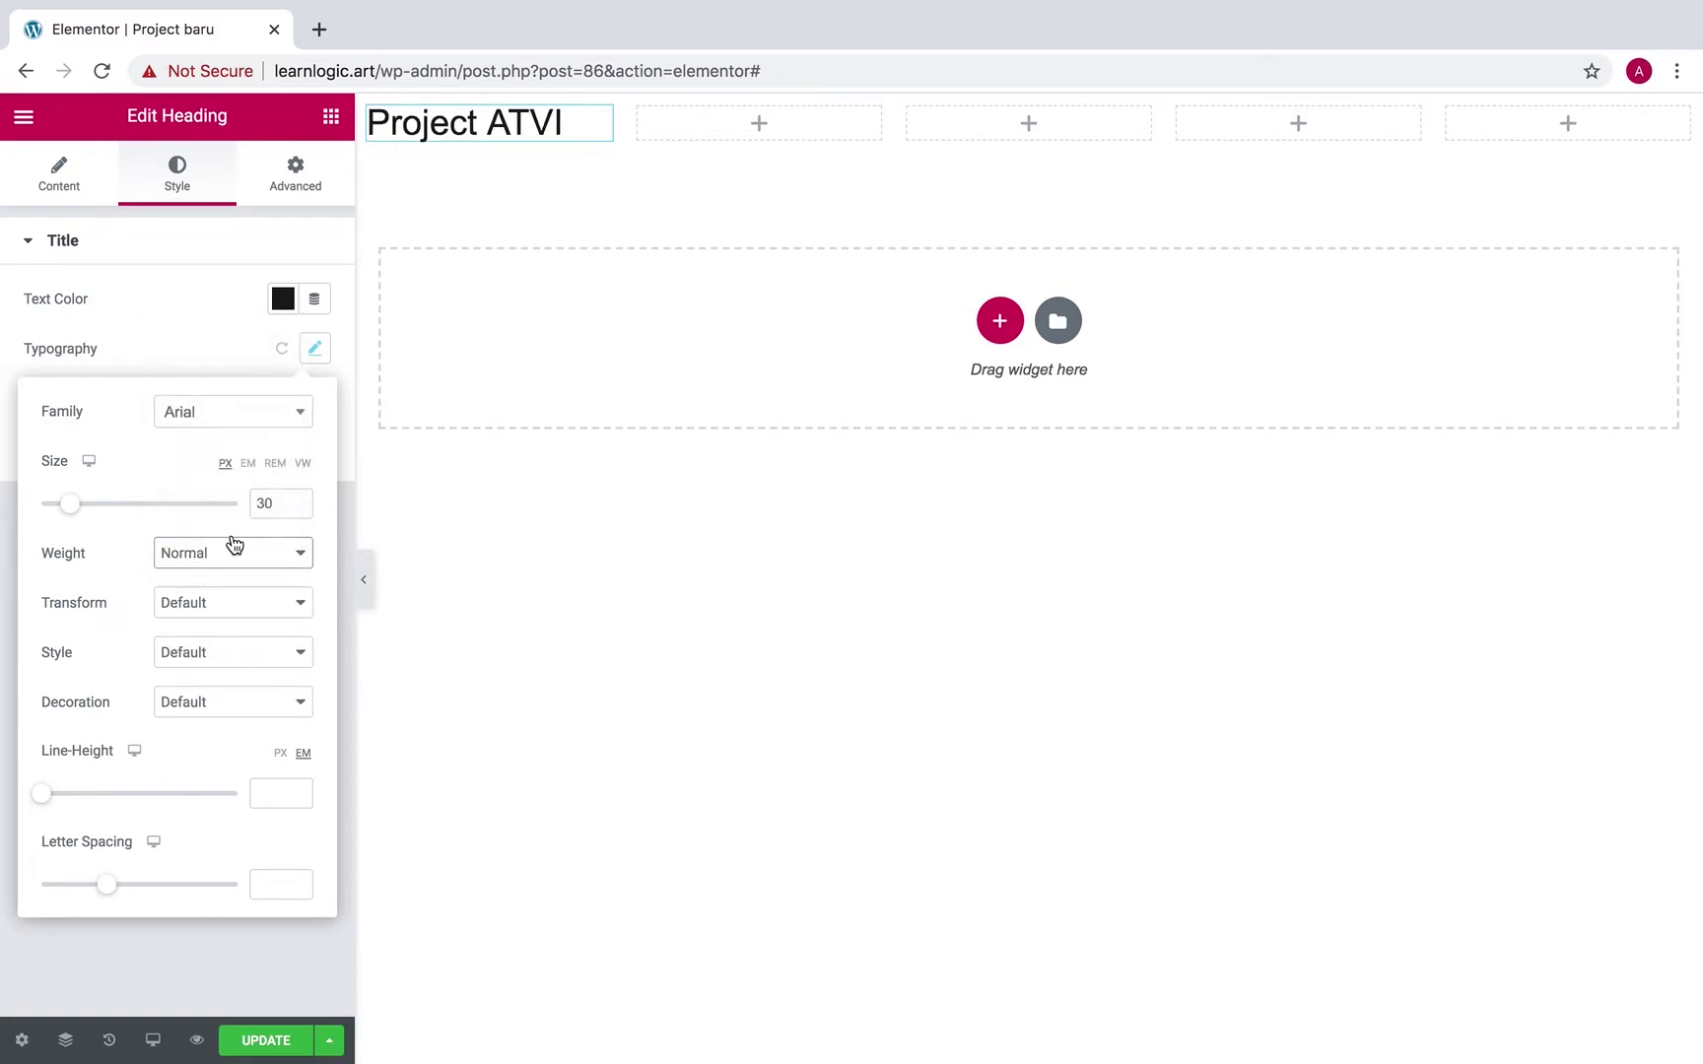
{"action": "left_click", "coordinate": [246, 552]}
{"action": "left_click", "coordinate": [245, 573]}
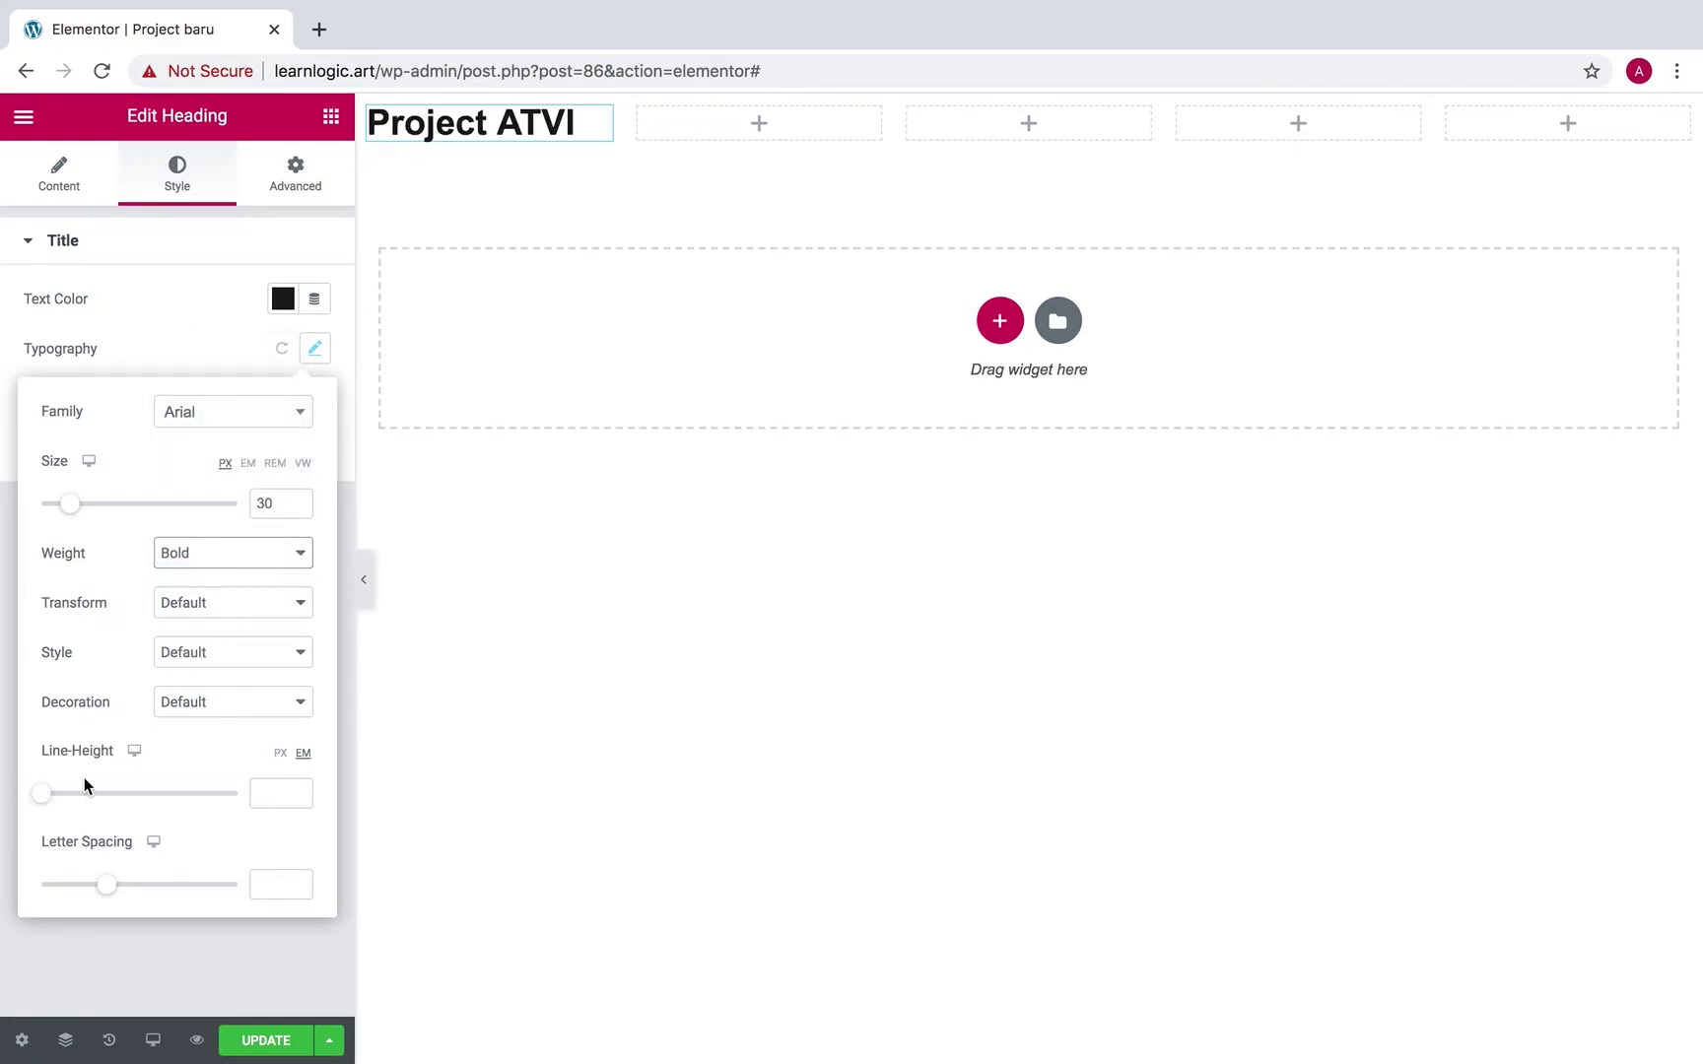
Look through the heading's blend mode options, keeping Normal, and view its advanced settings.
{"action": "left_click", "coordinate": [195, 318]}
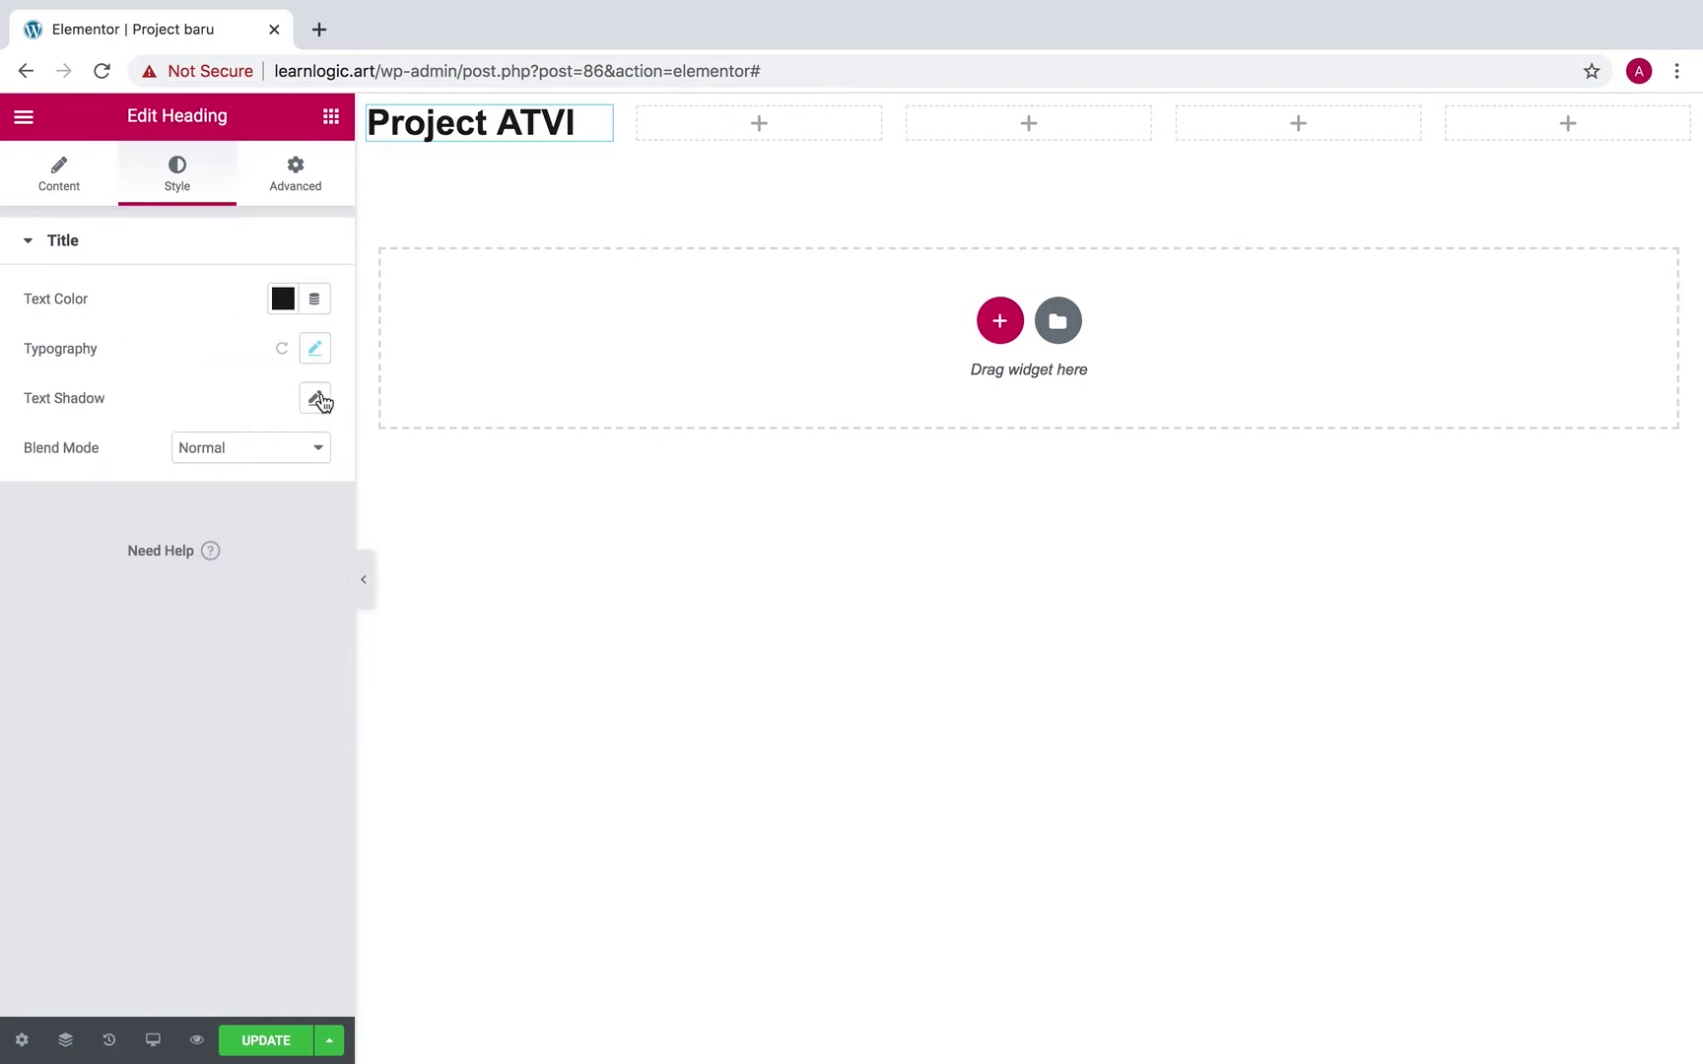
{"action": "left_click", "coordinate": [205, 455]}
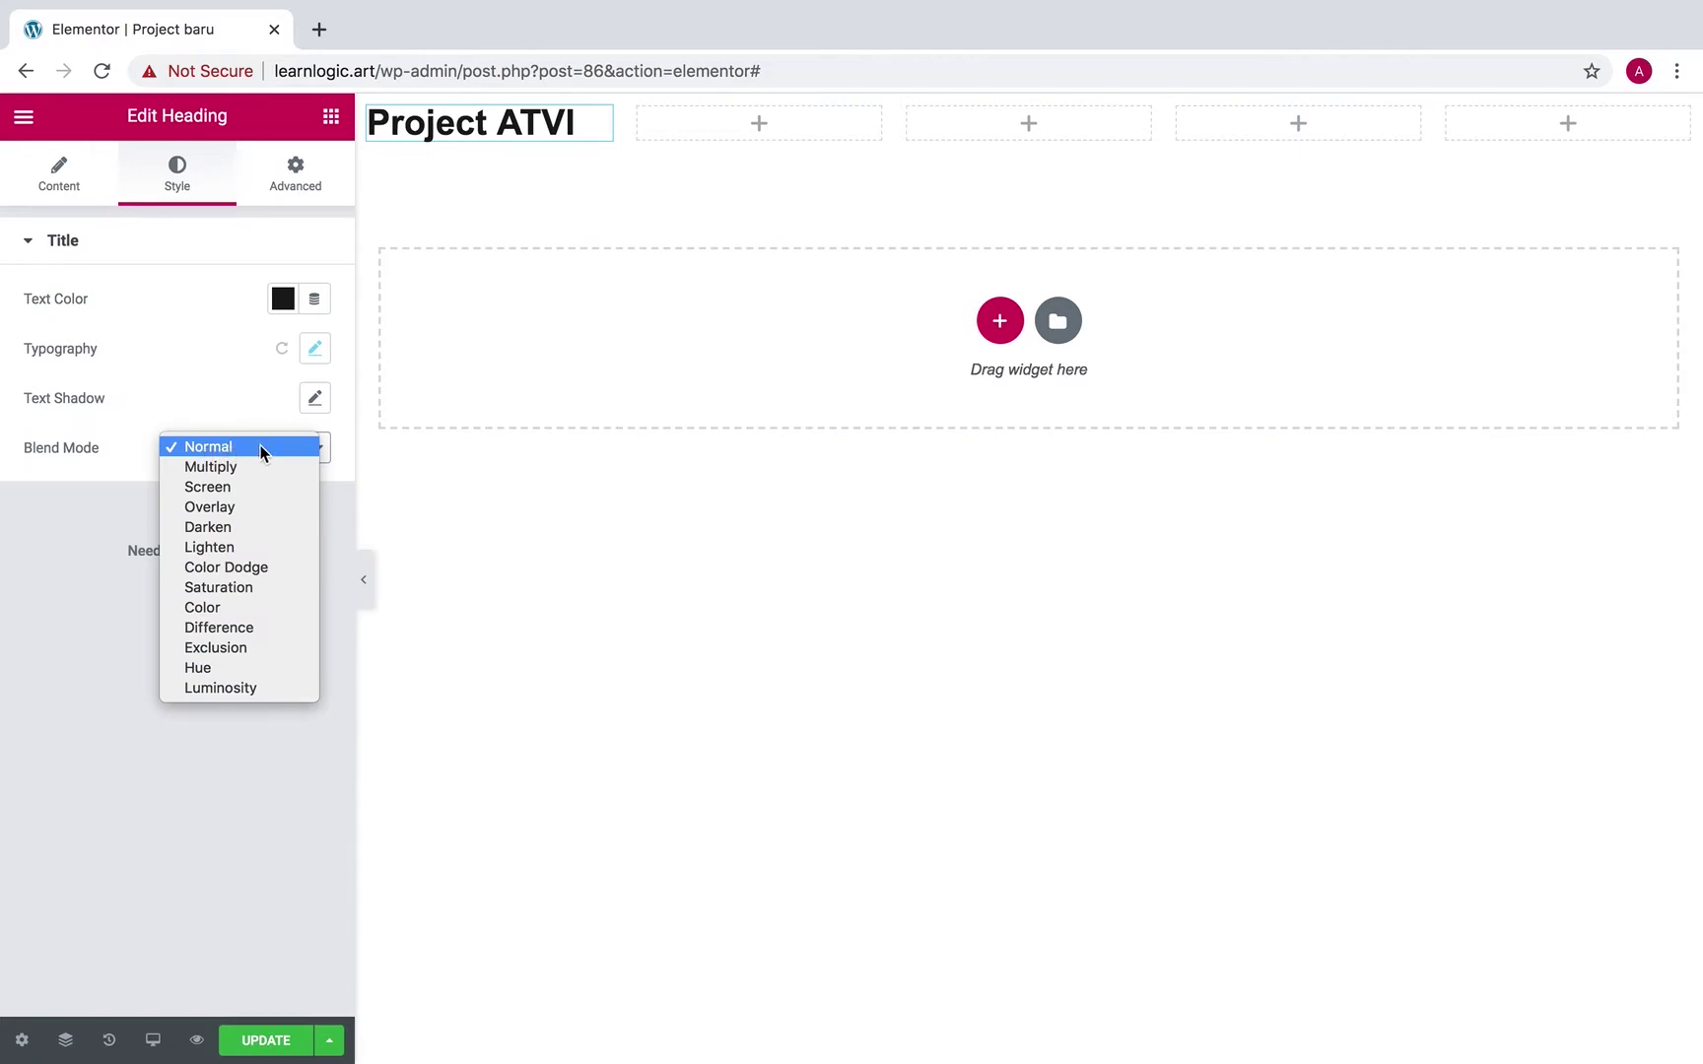
{"action": "left_click", "coordinate": [263, 452]}
{"action": "left_click", "coordinate": [191, 464]}
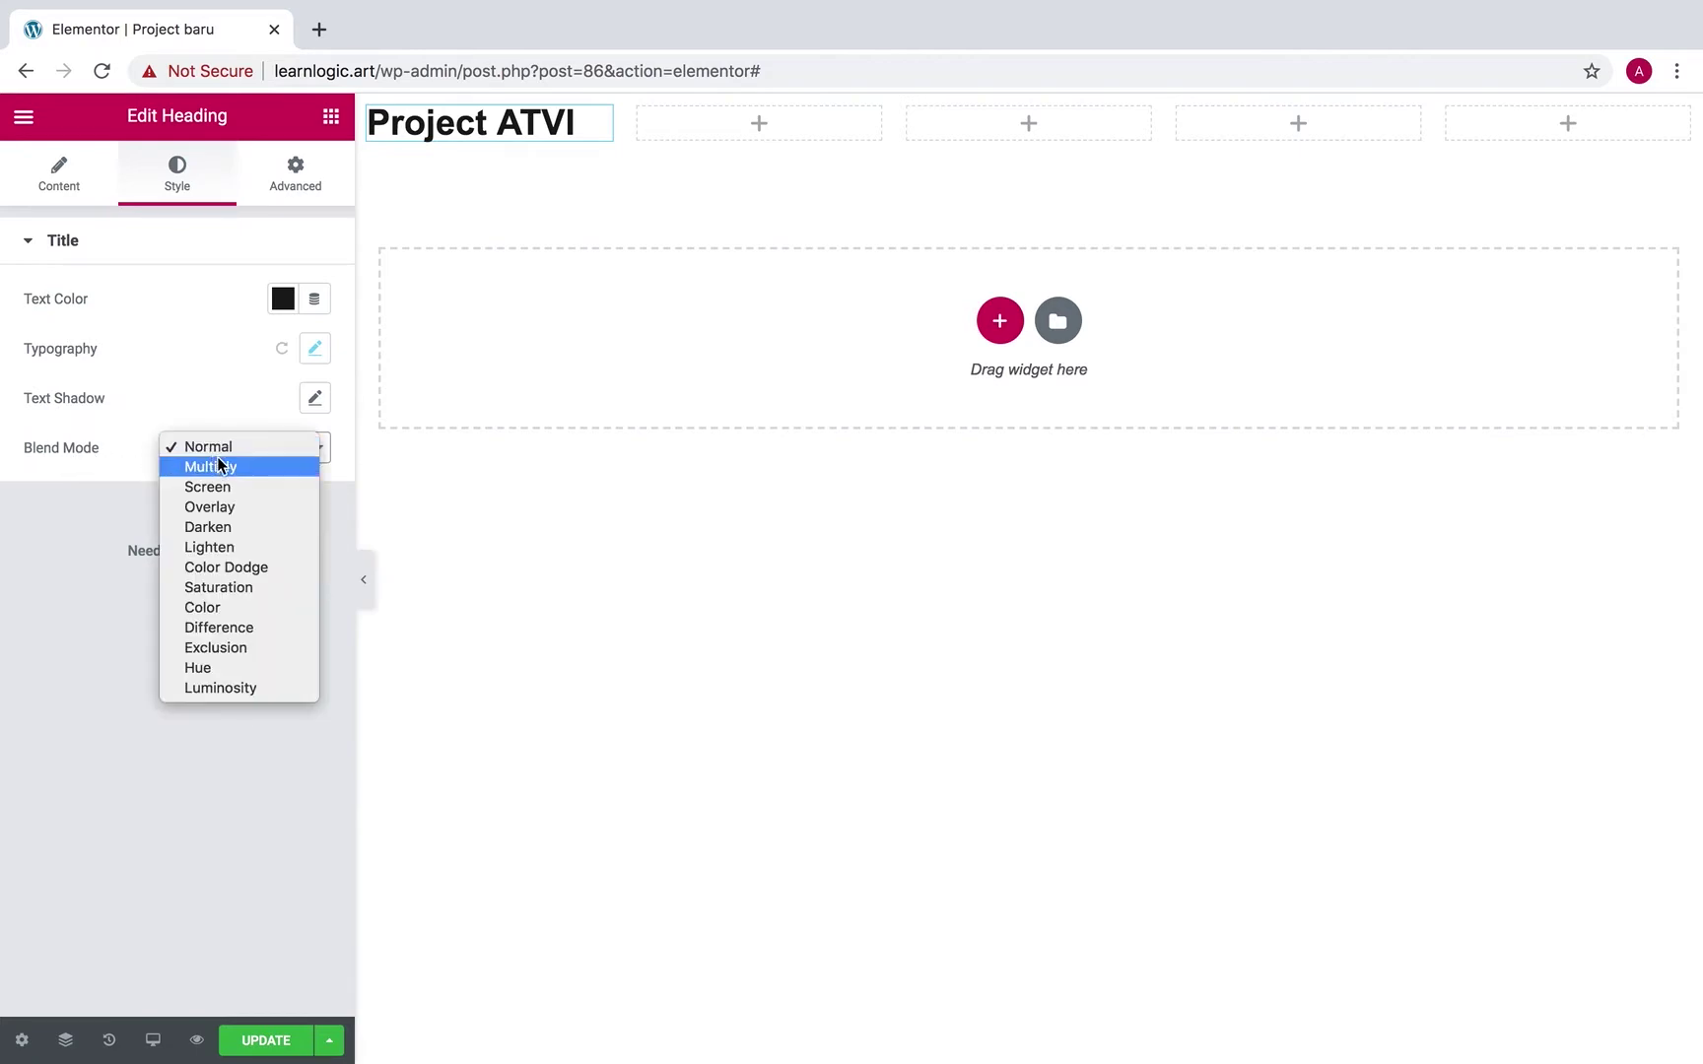
{"action": "left_click", "coordinate": [181, 449]}
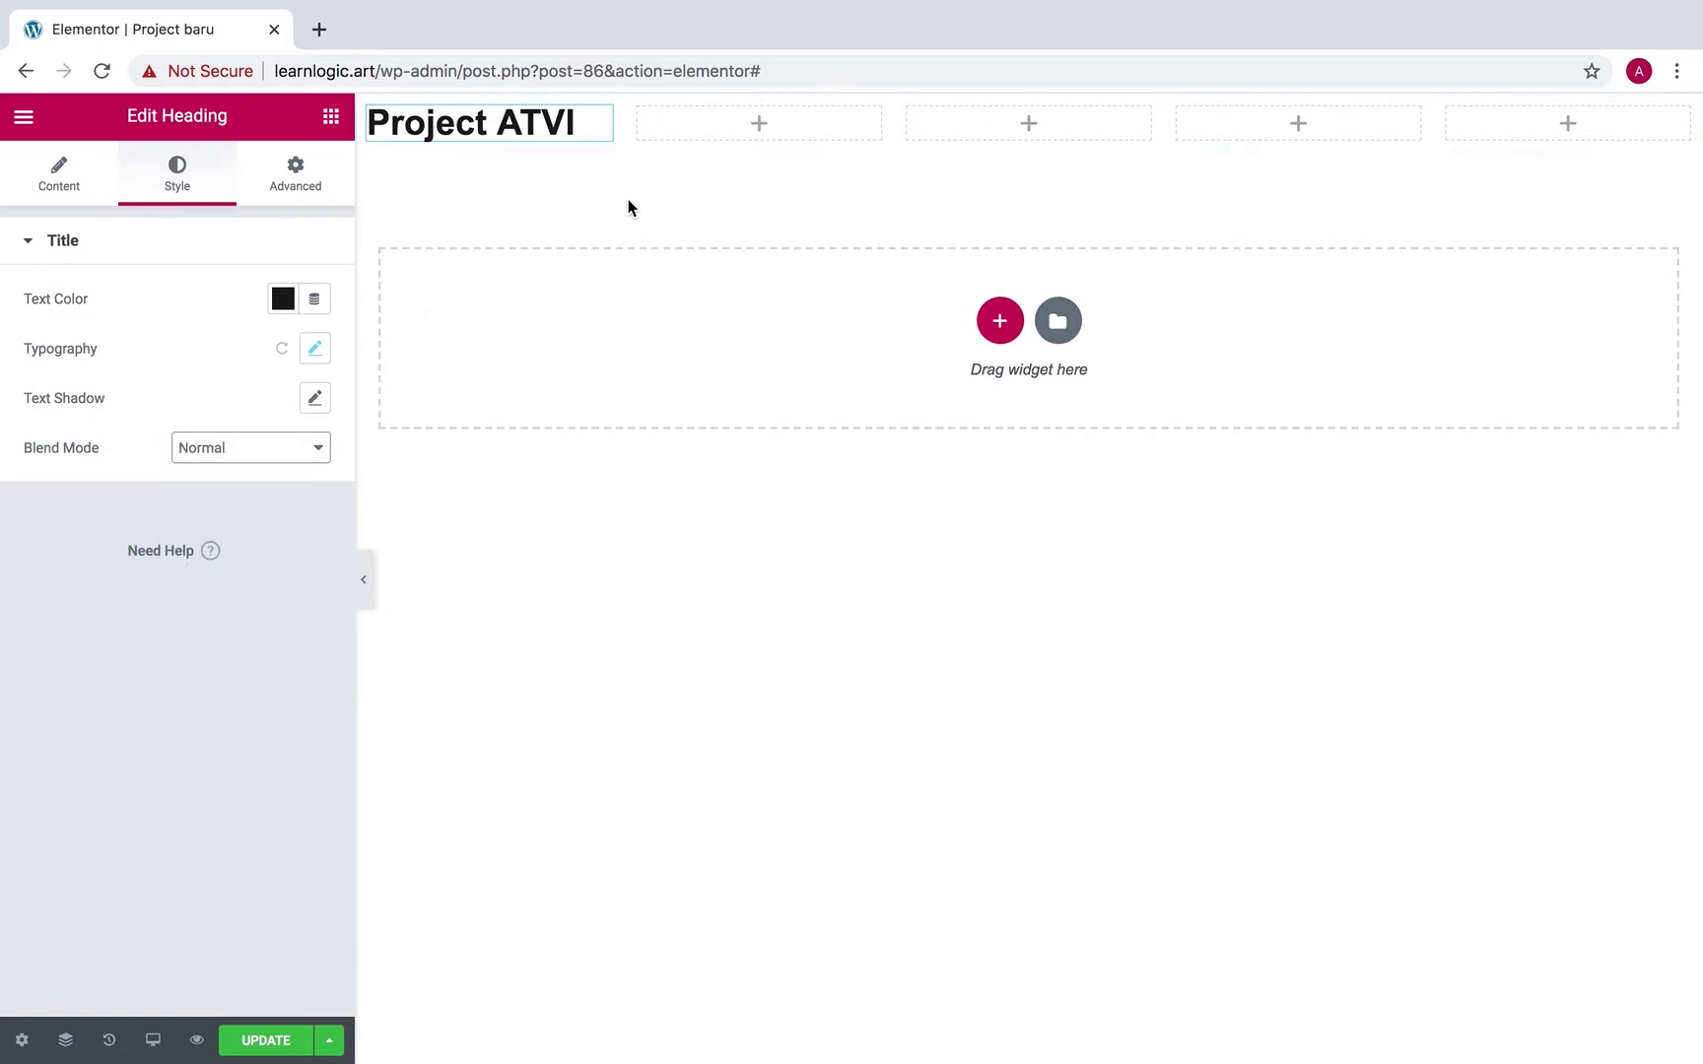
{"action": "left_click", "coordinate": [296, 180]}
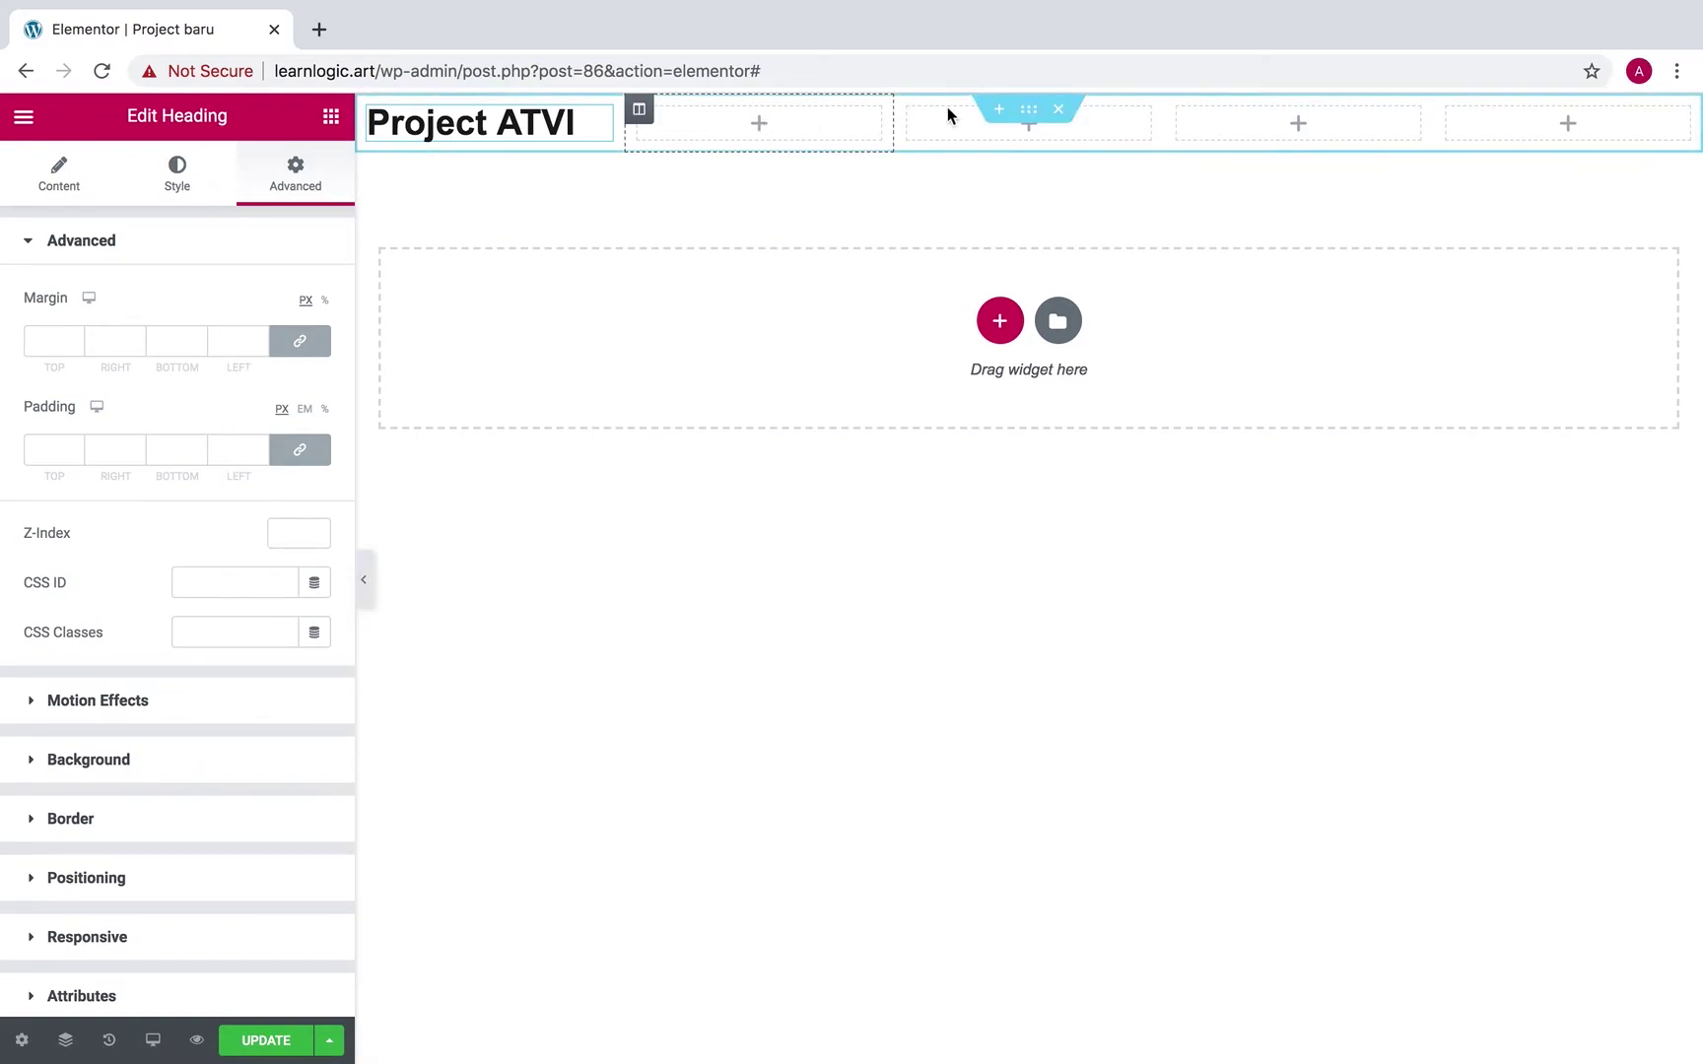
Add a right-aligned Button widget with the text "Home" to the section's second column.
{"action": "left_click", "coordinate": [758, 124]}
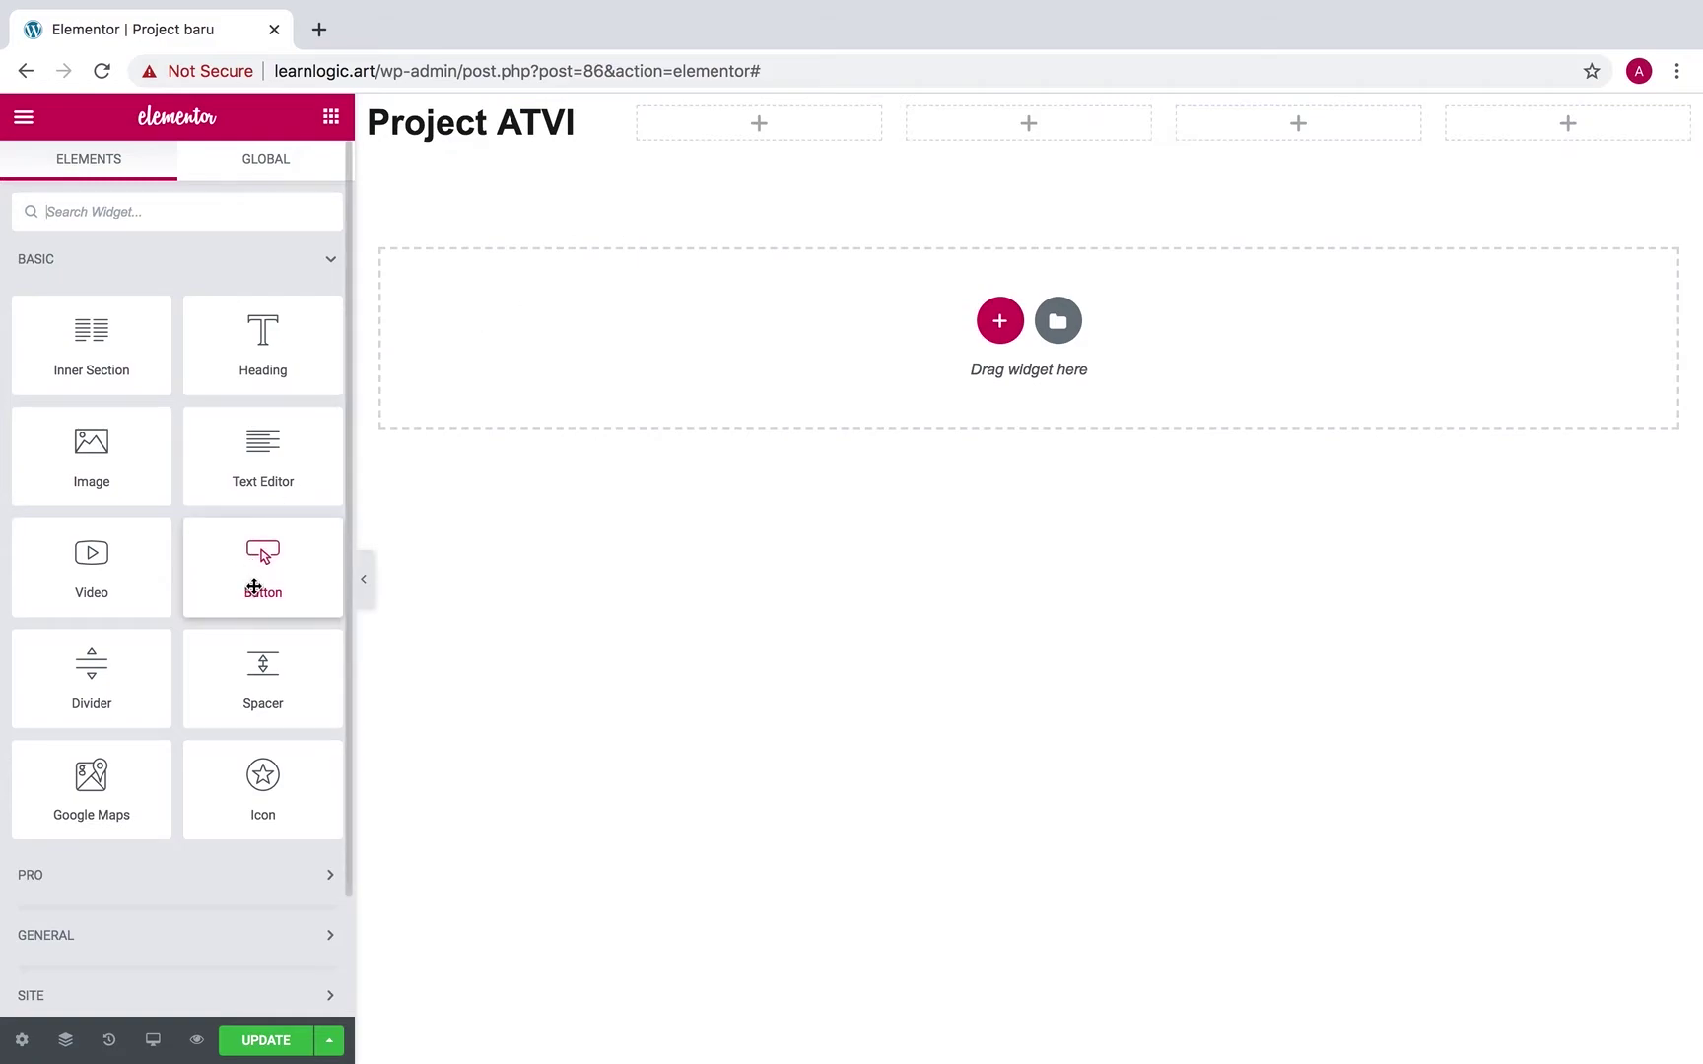
{"action": "left_click_drag", "start_coordinate": [261, 580], "coordinate": [757, 125]}
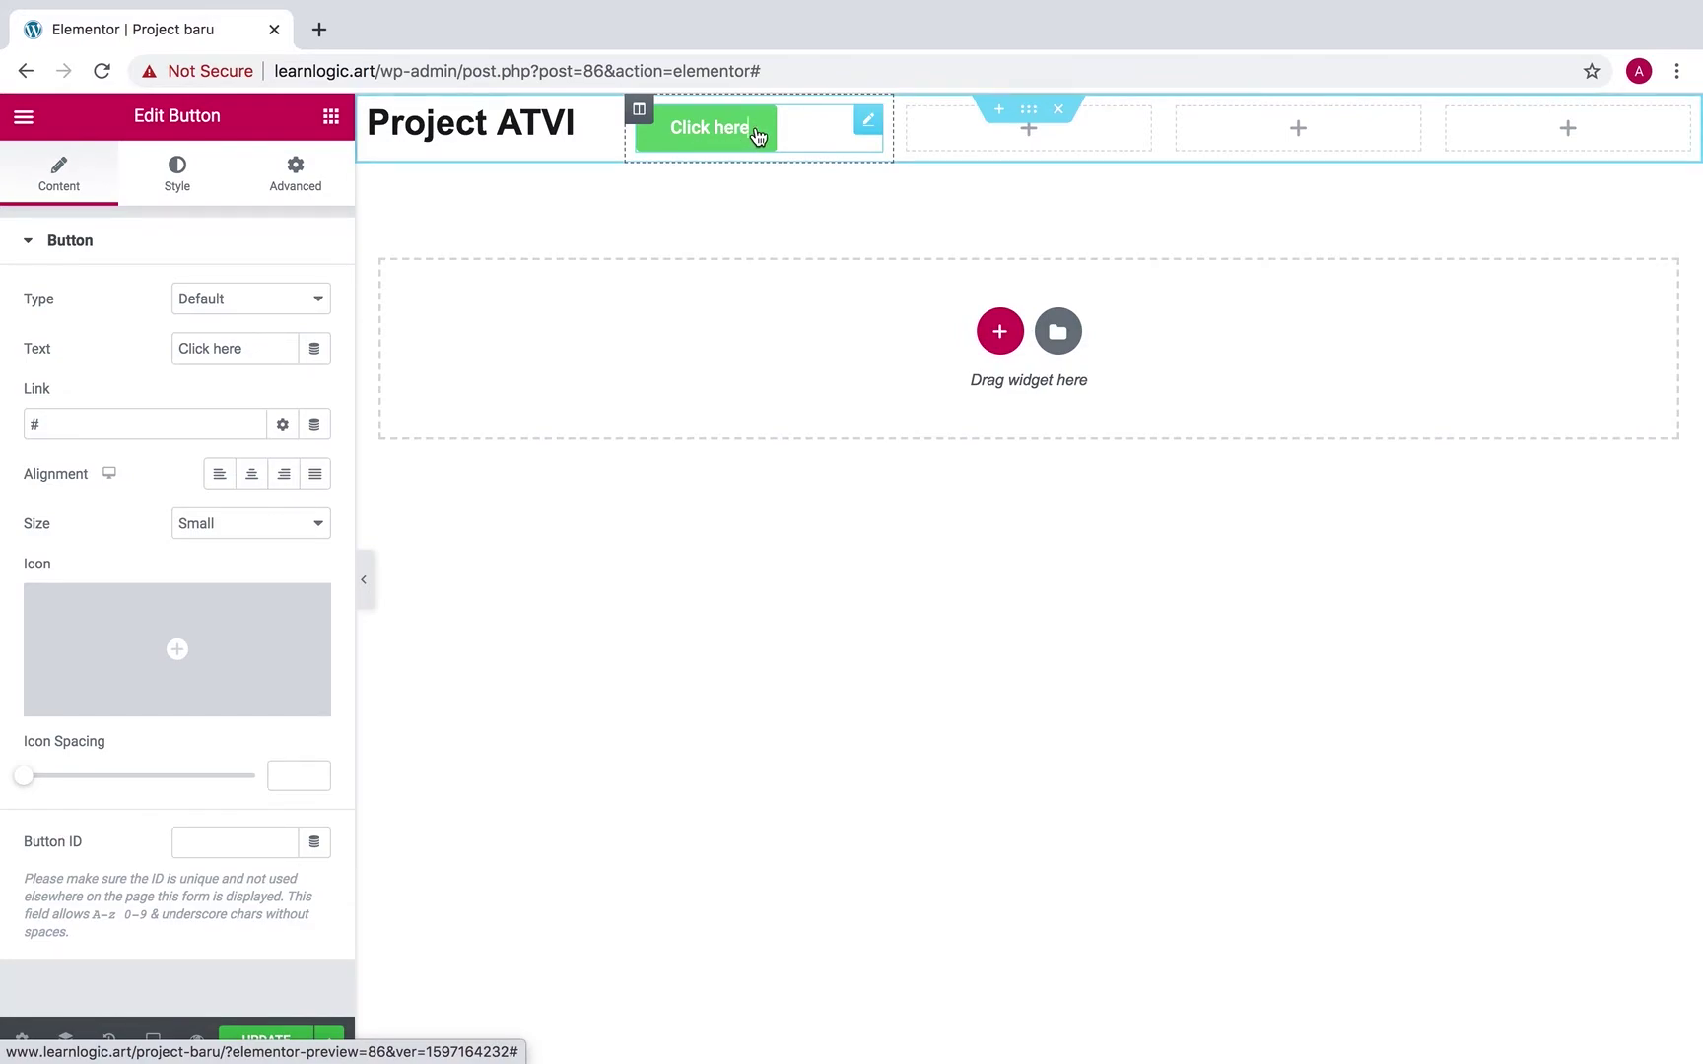
{"action": "left_click", "coordinate": [244, 349]}
{"action": "left_click_drag", "start_coordinate": [244, 349], "coordinate": [153, 353]}
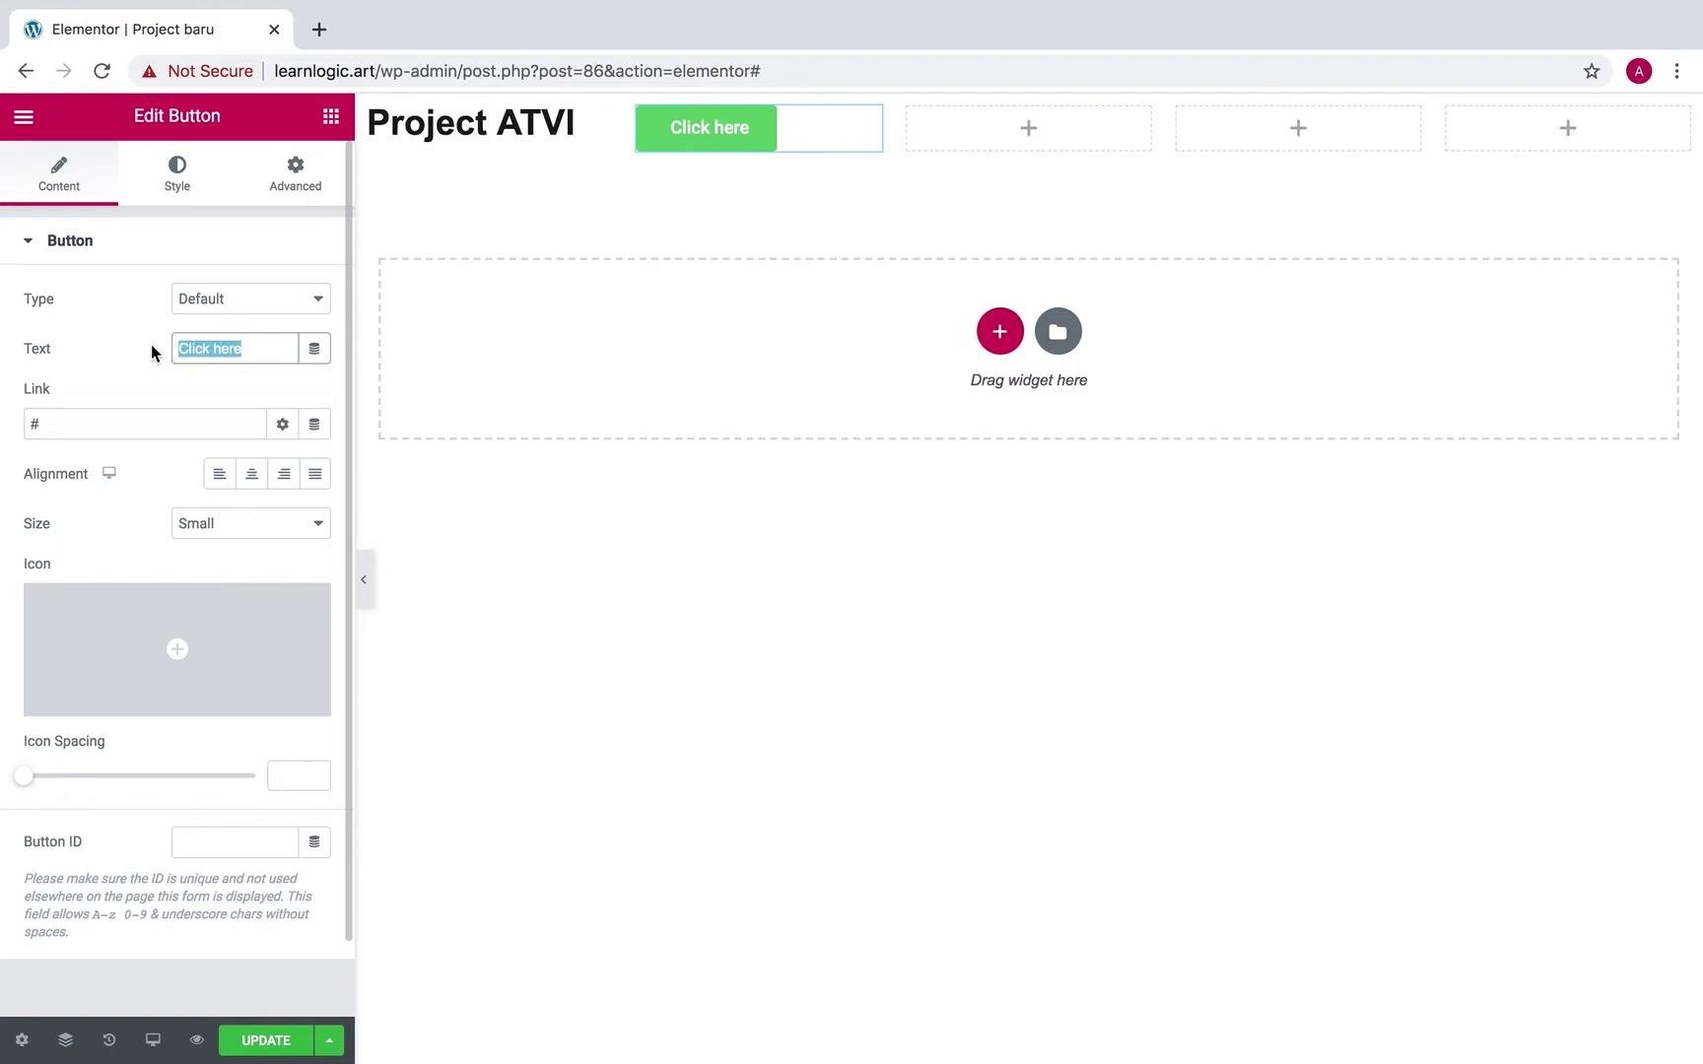
{"action": "type", "text": "Home"}
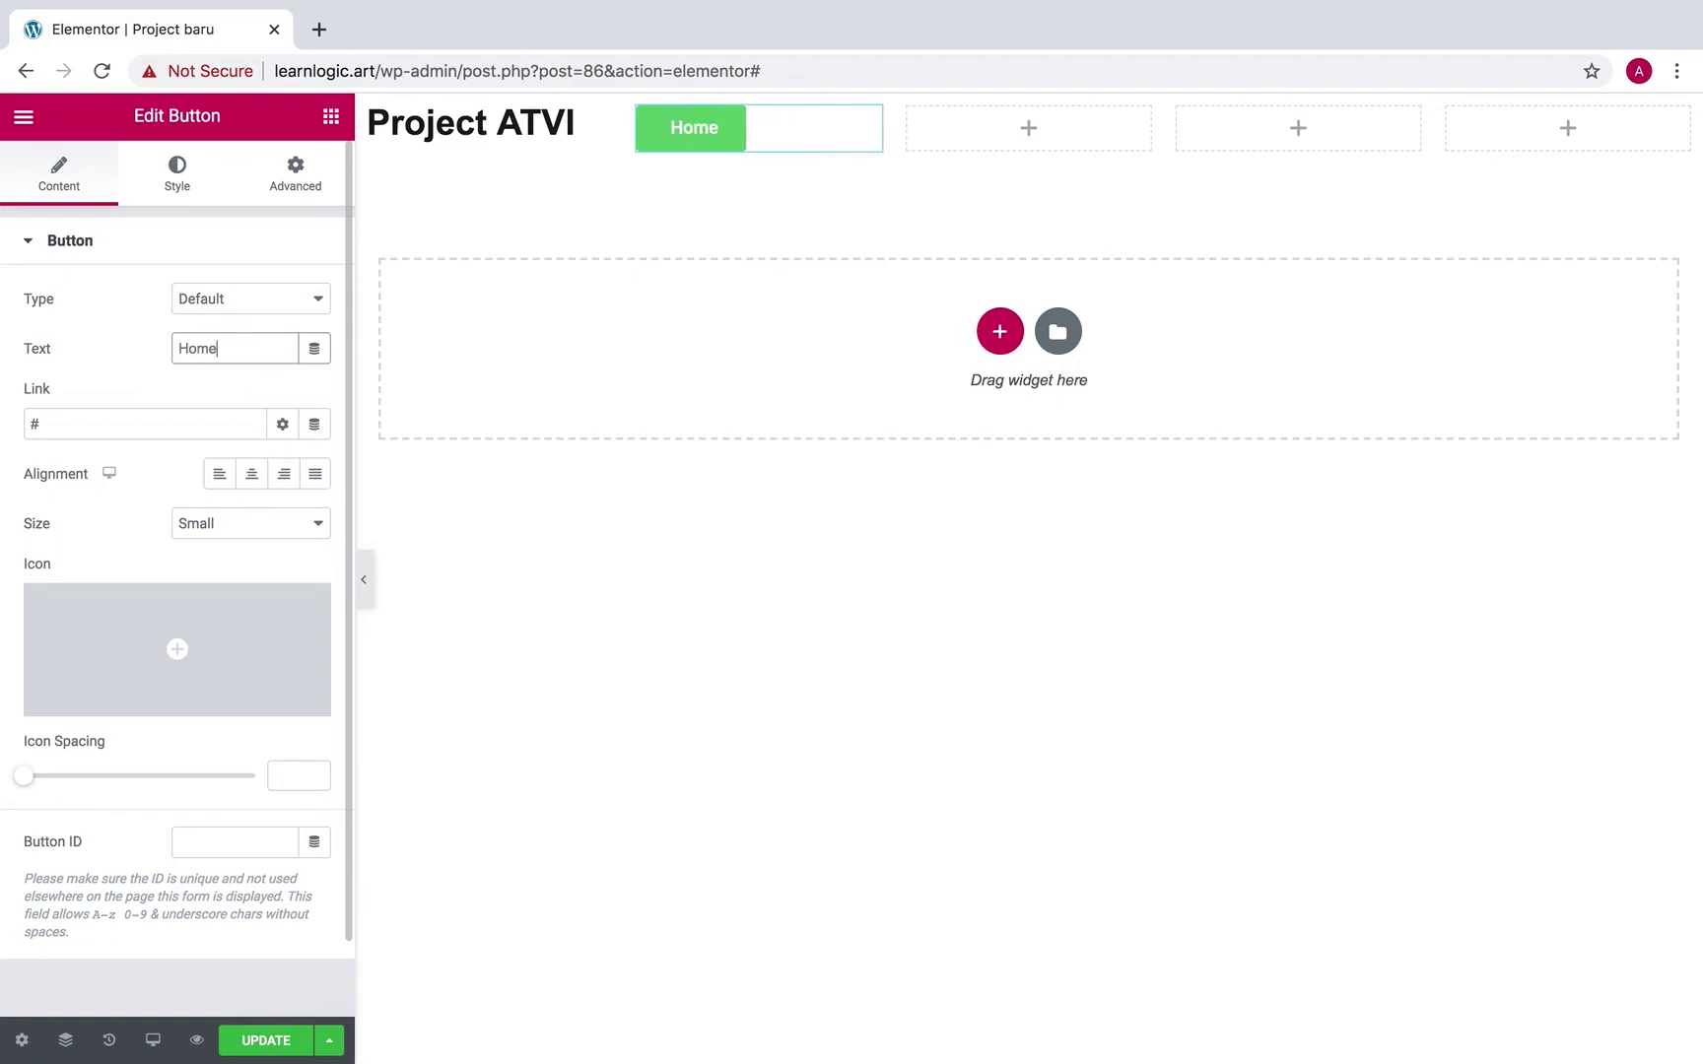
{"action": "left_click", "coordinate": [284, 477]}
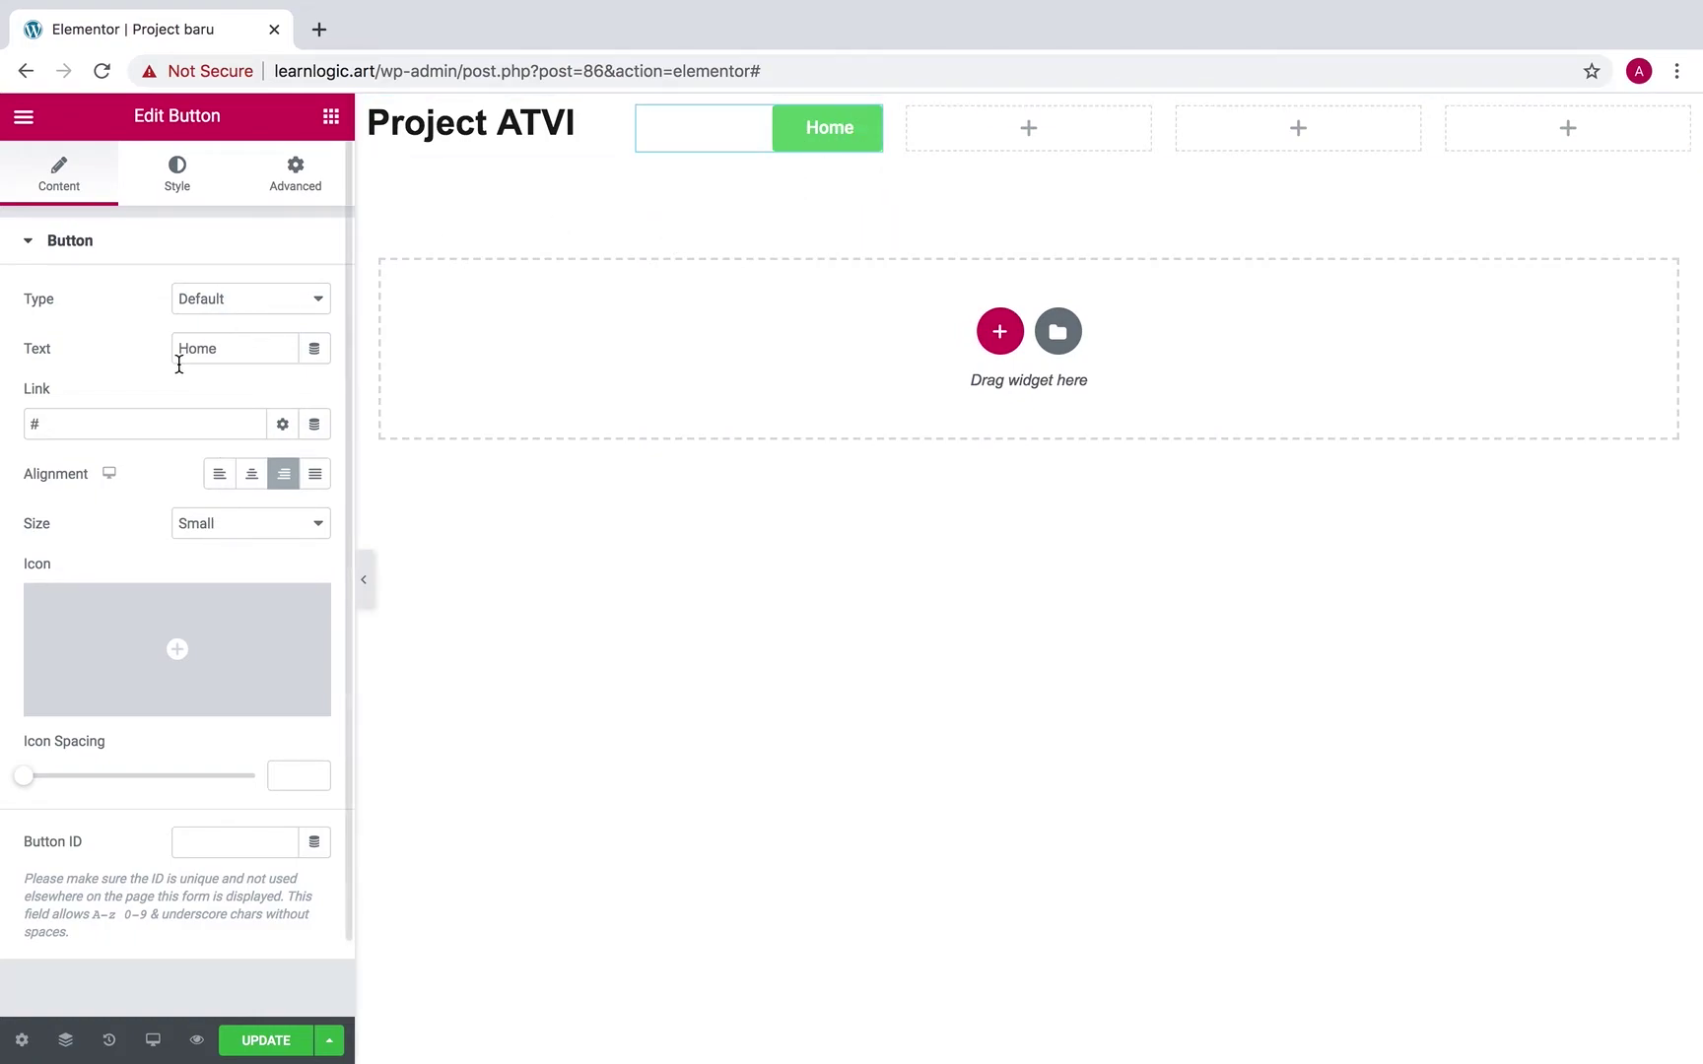
Set the Home button's normal text color to a near-black shade in its style settings.
{"action": "left_click", "coordinate": [177, 187]}
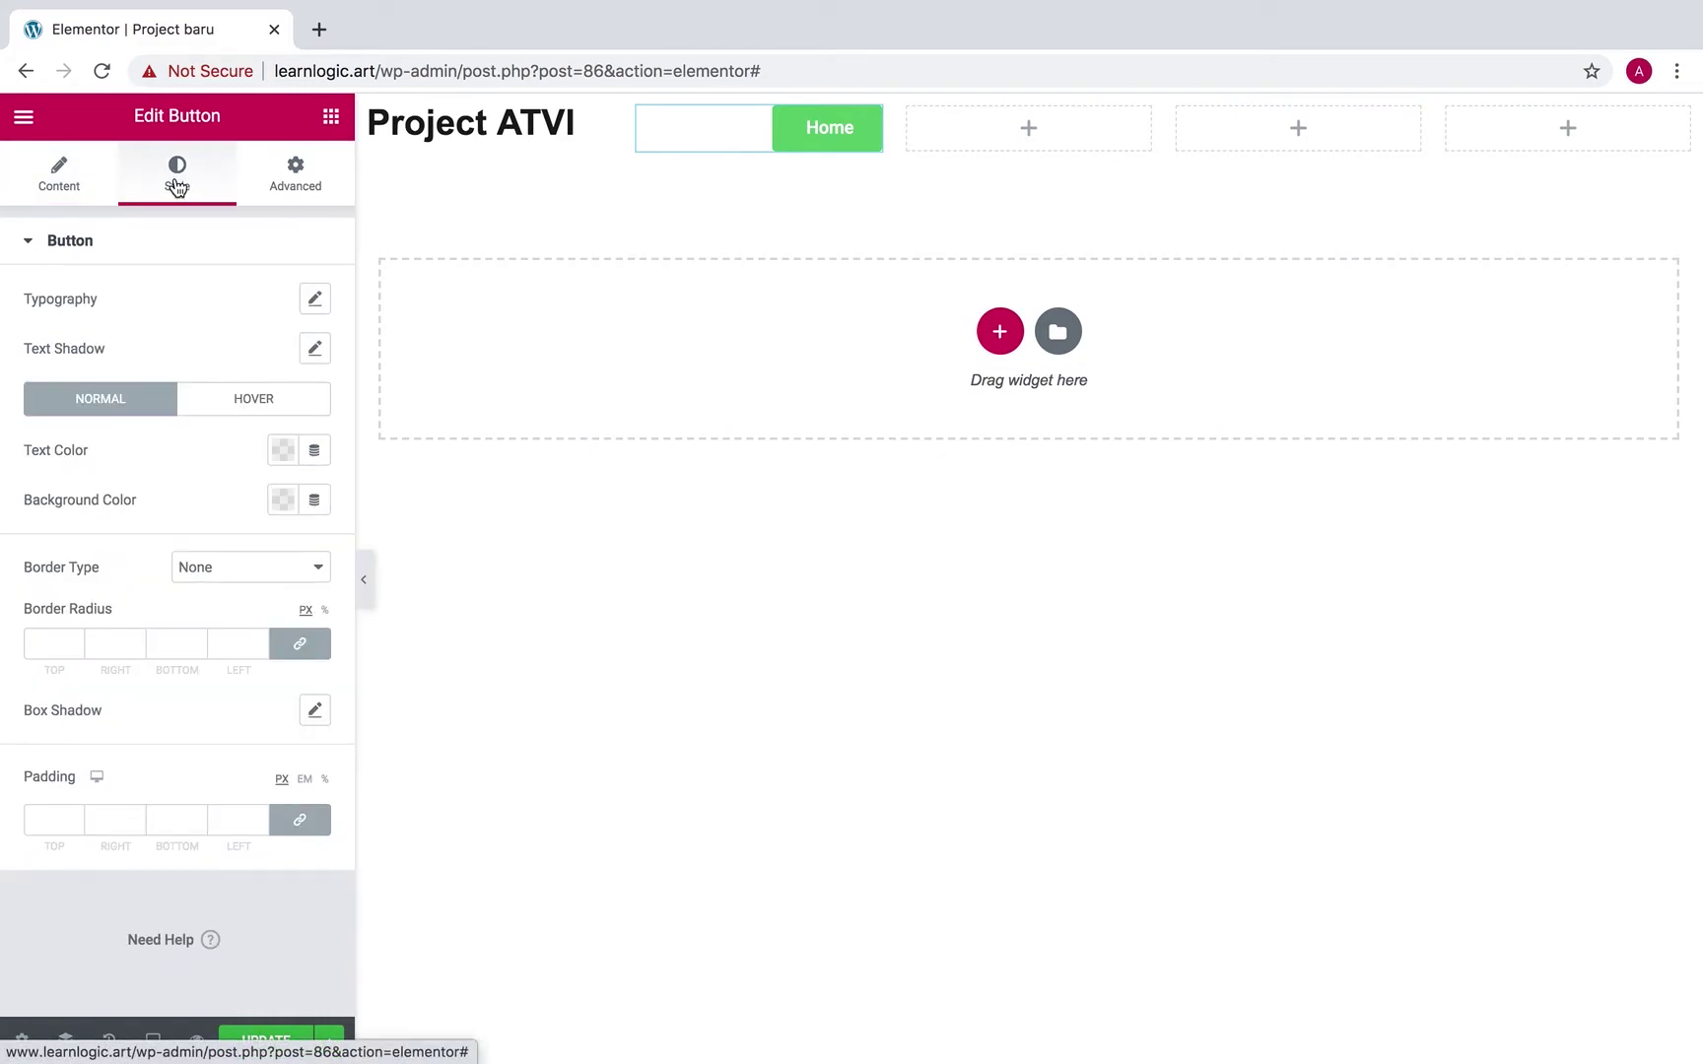
{"action": "left_click", "coordinate": [283, 451]}
{"action": "left_click_drag", "start_coordinate": [209, 655], "coordinate": [152, 711]}
{"action": "left_click", "coordinate": [185, 435]}
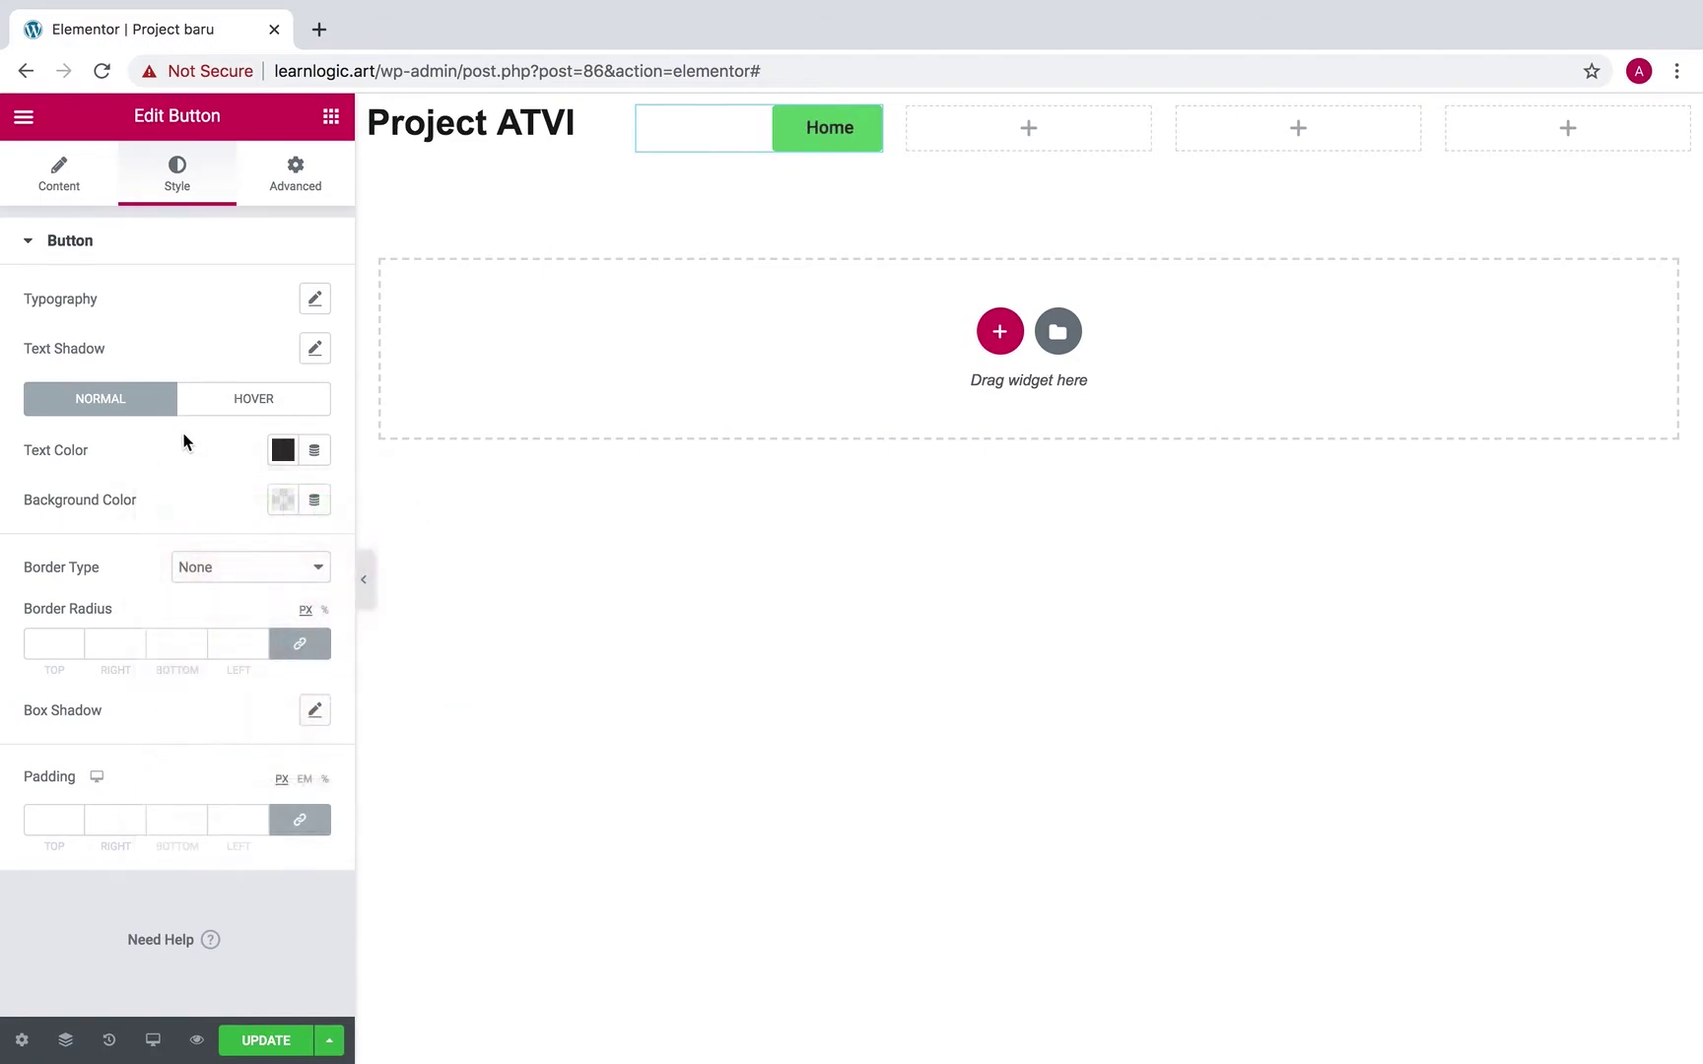
Make the Home button's normal background color fully transparent by reducing its opacity to zero.
{"action": "left_click", "coordinate": [282, 500]}
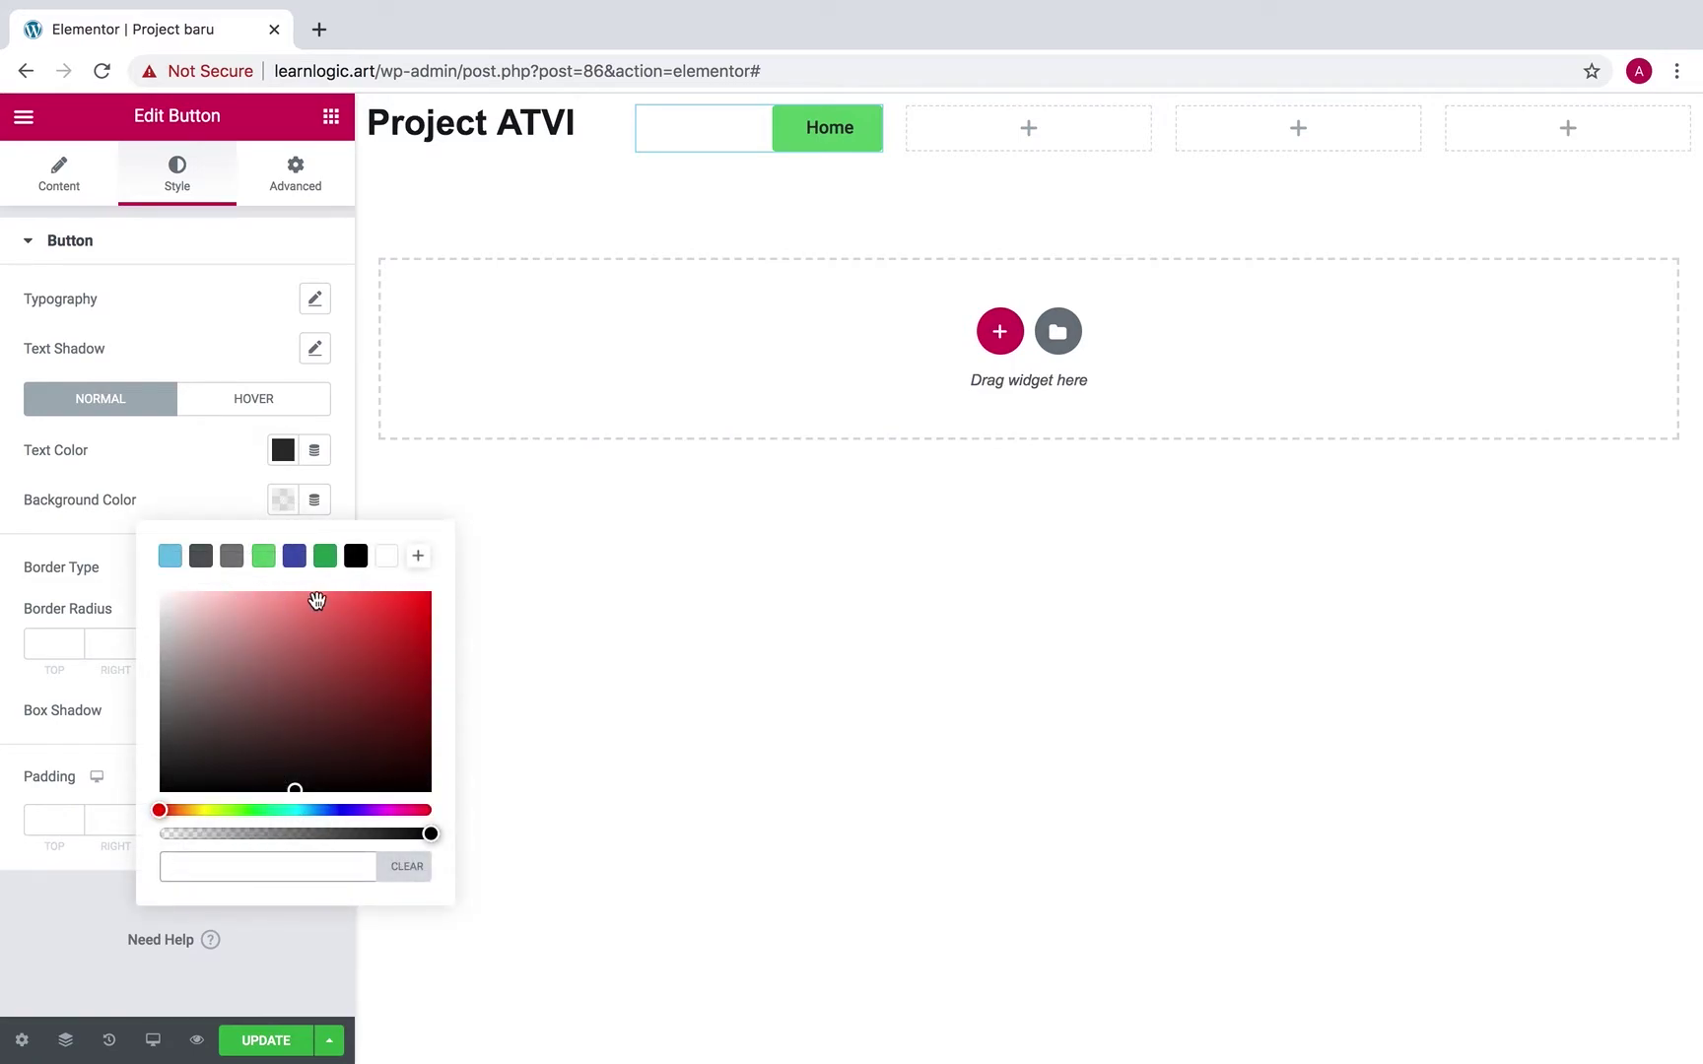
{"action": "left_click", "coordinate": [284, 502]}
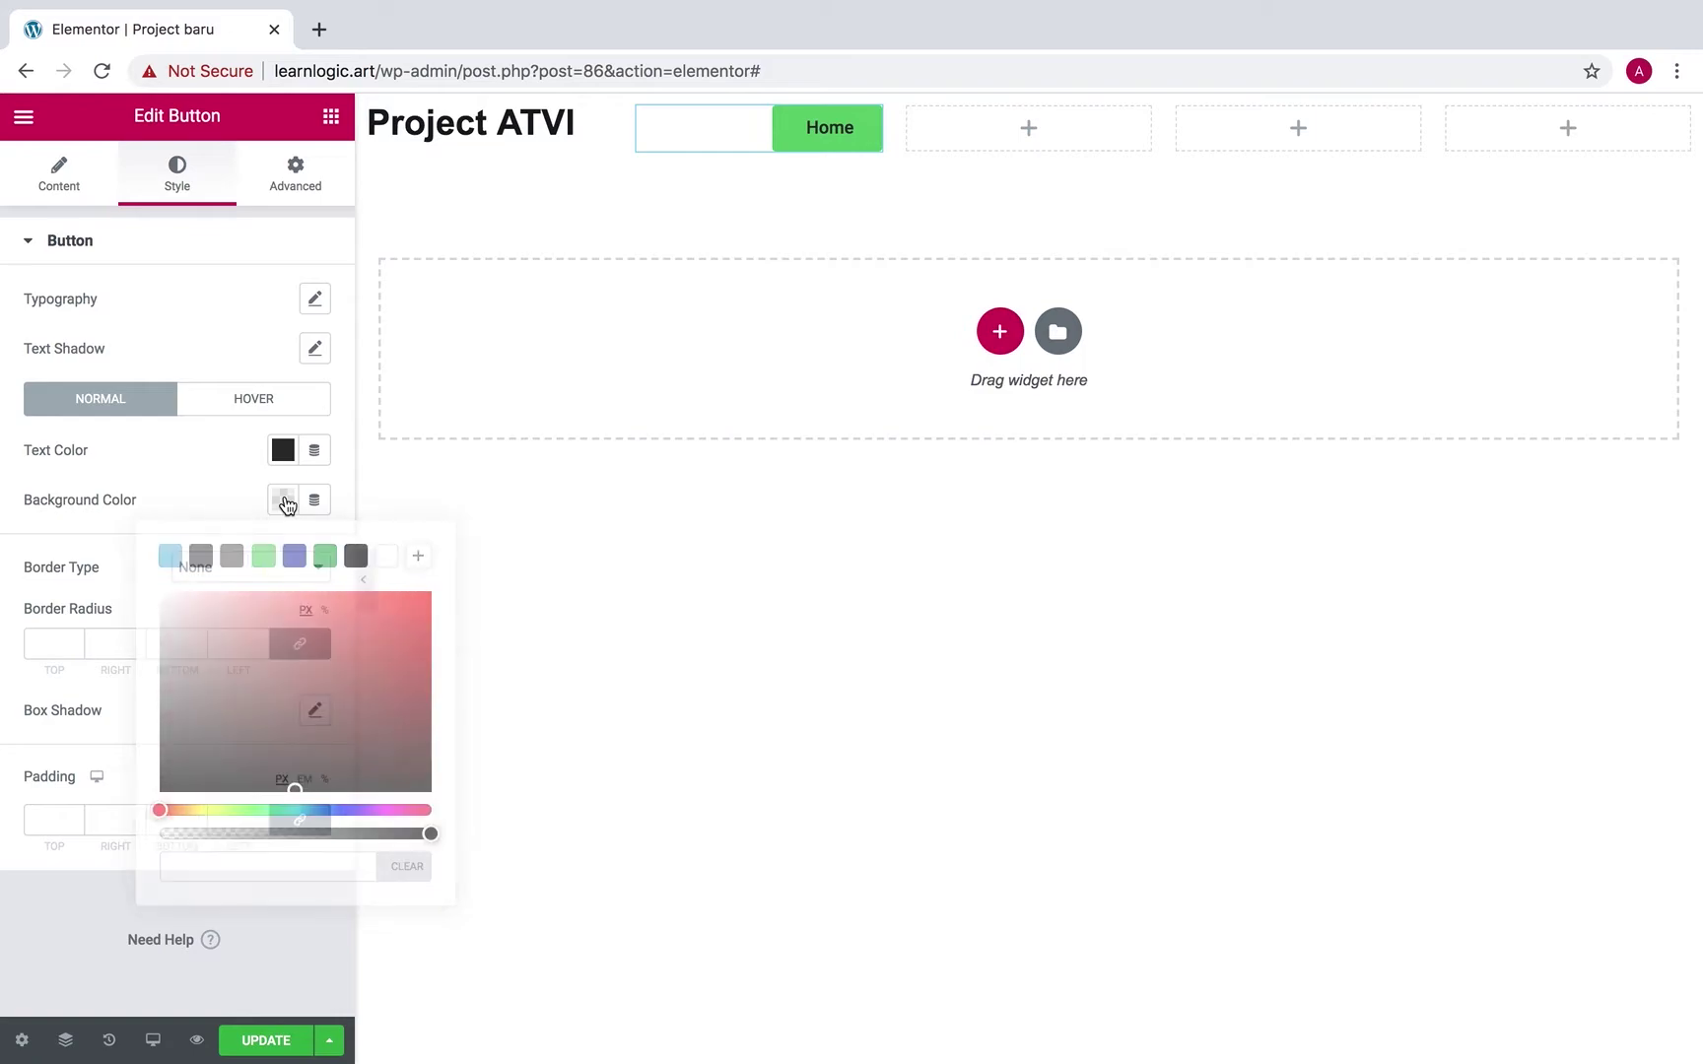
{"action": "left_click", "coordinate": [285, 502]}
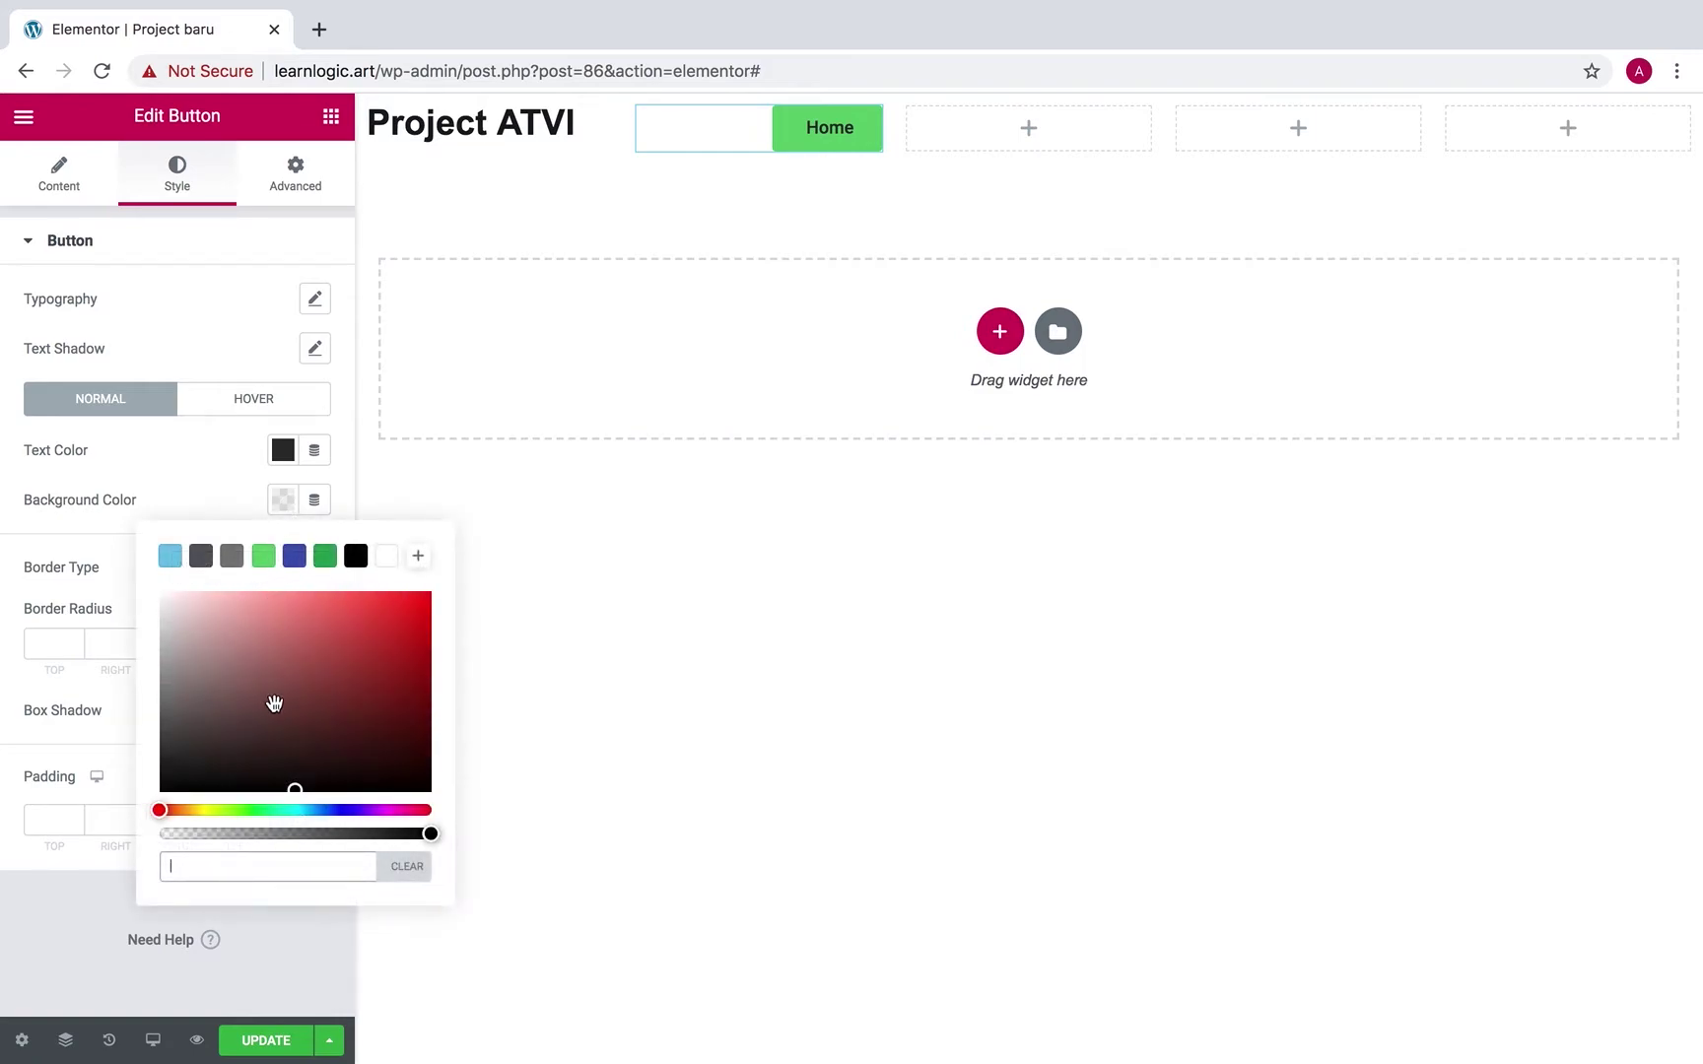
{"action": "left_click_drag", "start_coordinate": [430, 833], "coordinate": [69, 833]}
{"action": "left_click", "coordinate": [204, 490]}
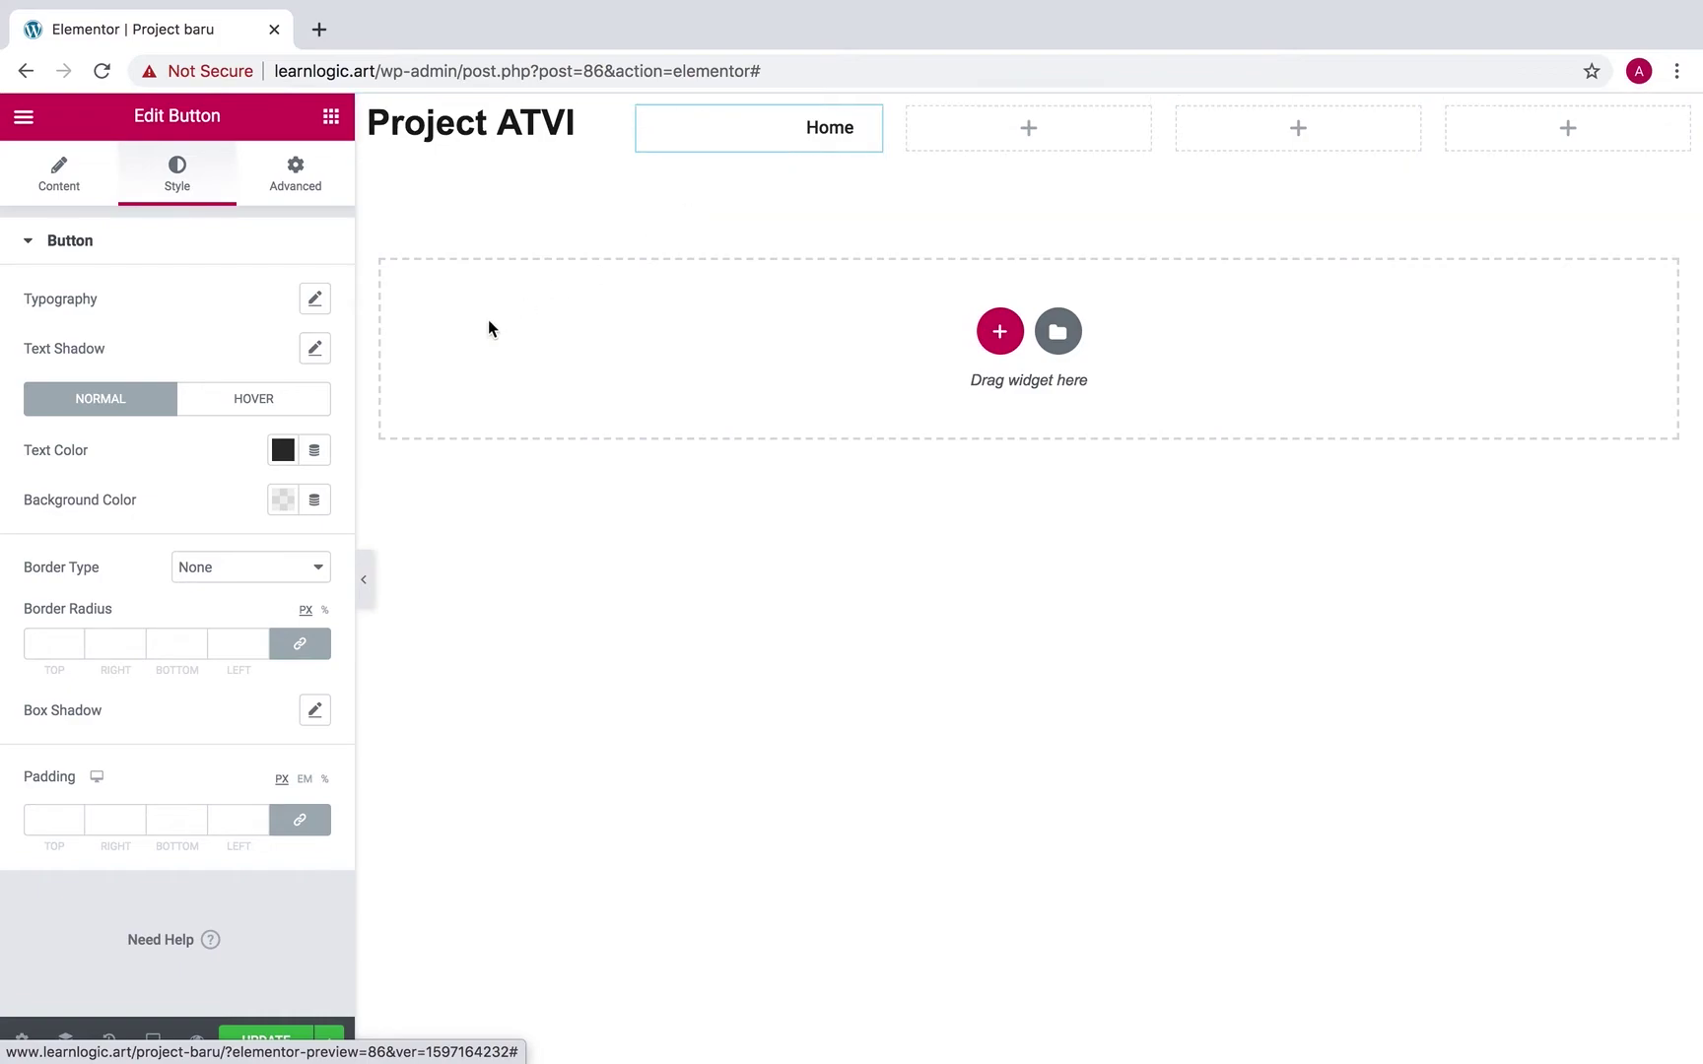
Set the Home button's hover text color to white (#FFFFFF).
{"action": "left_click", "coordinate": [254, 400]}
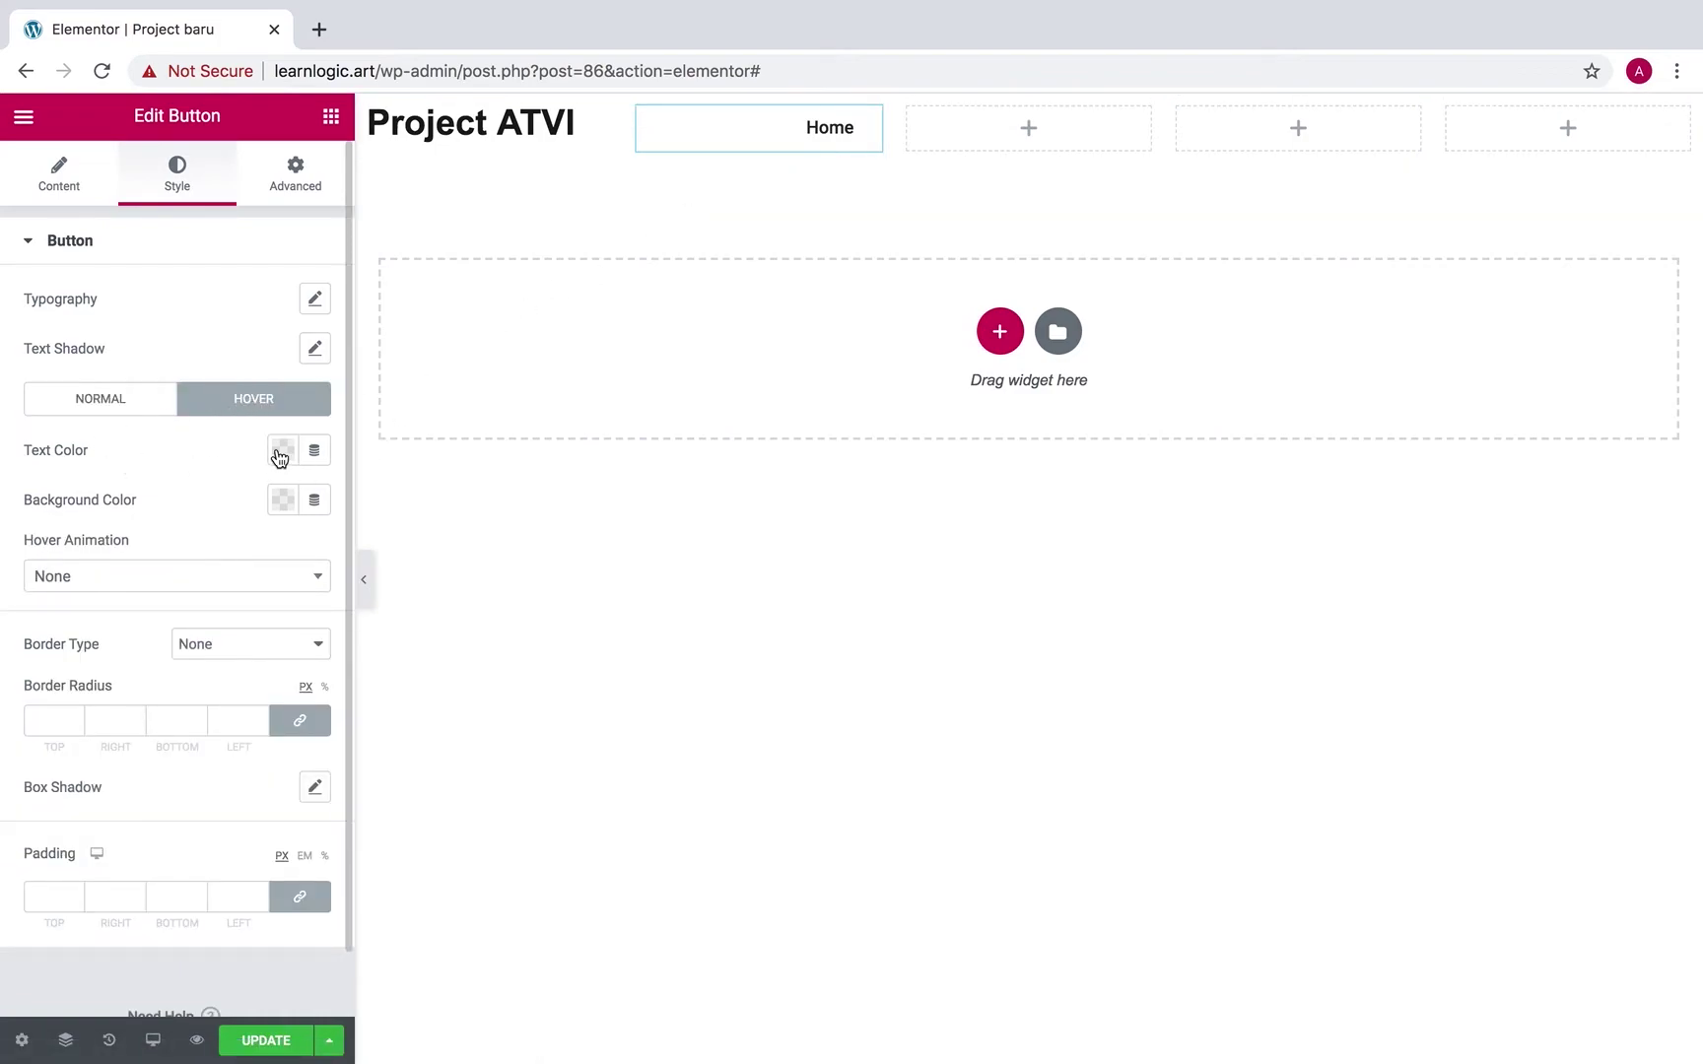
{"action": "left_click", "coordinate": [283, 451]}
{"action": "left_click_drag", "start_coordinate": [232, 580], "coordinate": [132, 527]}
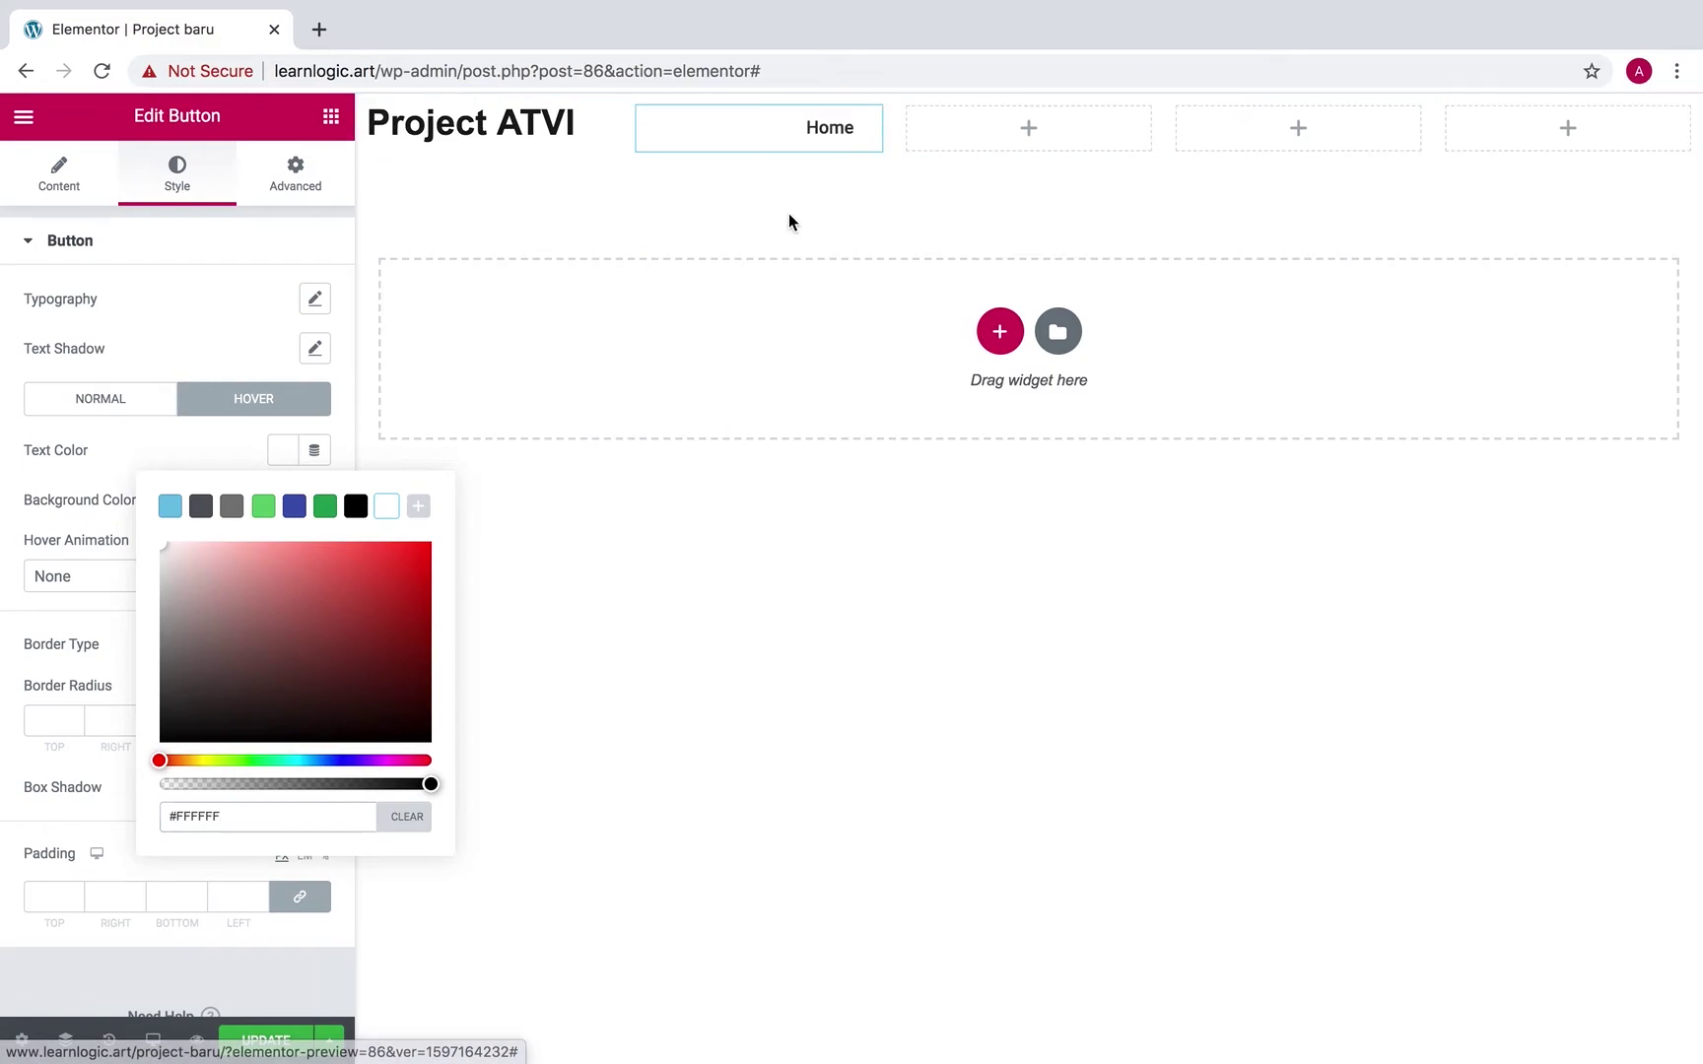
{"action": "left_click", "coordinate": [512, 540]}
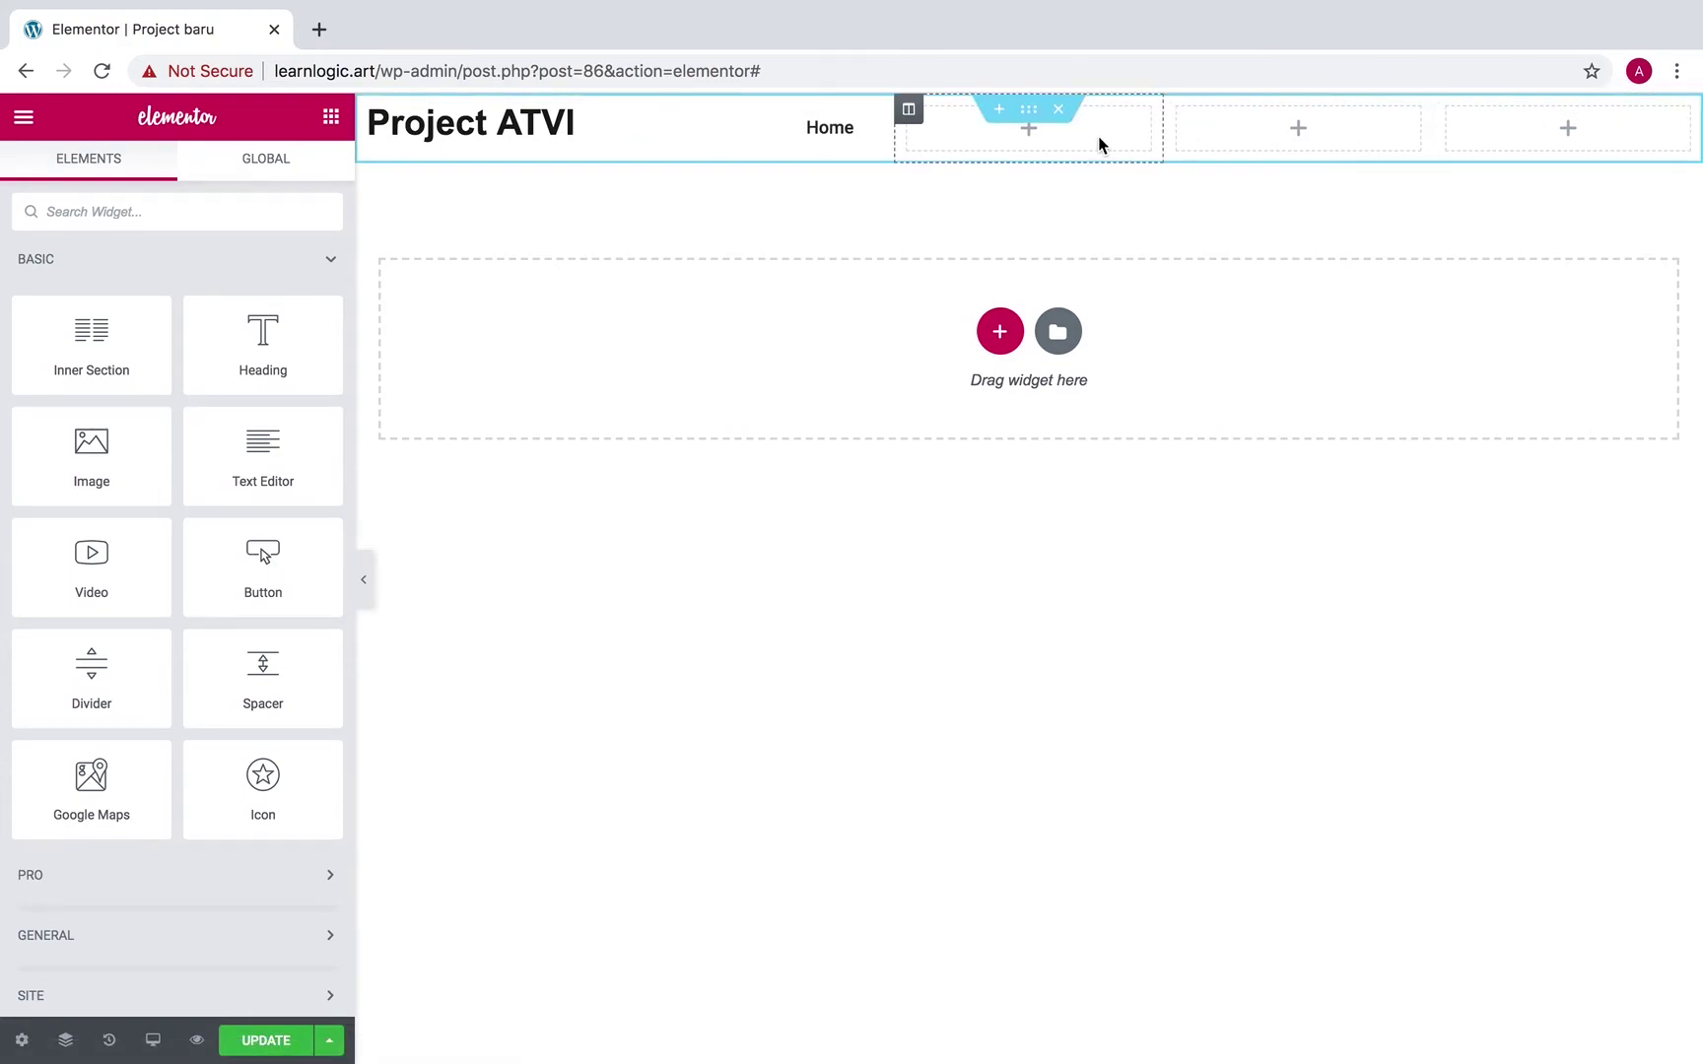
Copy the Home button and paste it into each of the three empty columns of the header section.
{"action": "left_click", "coordinate": [756, 131]}
{"action": "right_click", "coordinate": [736, 122]}
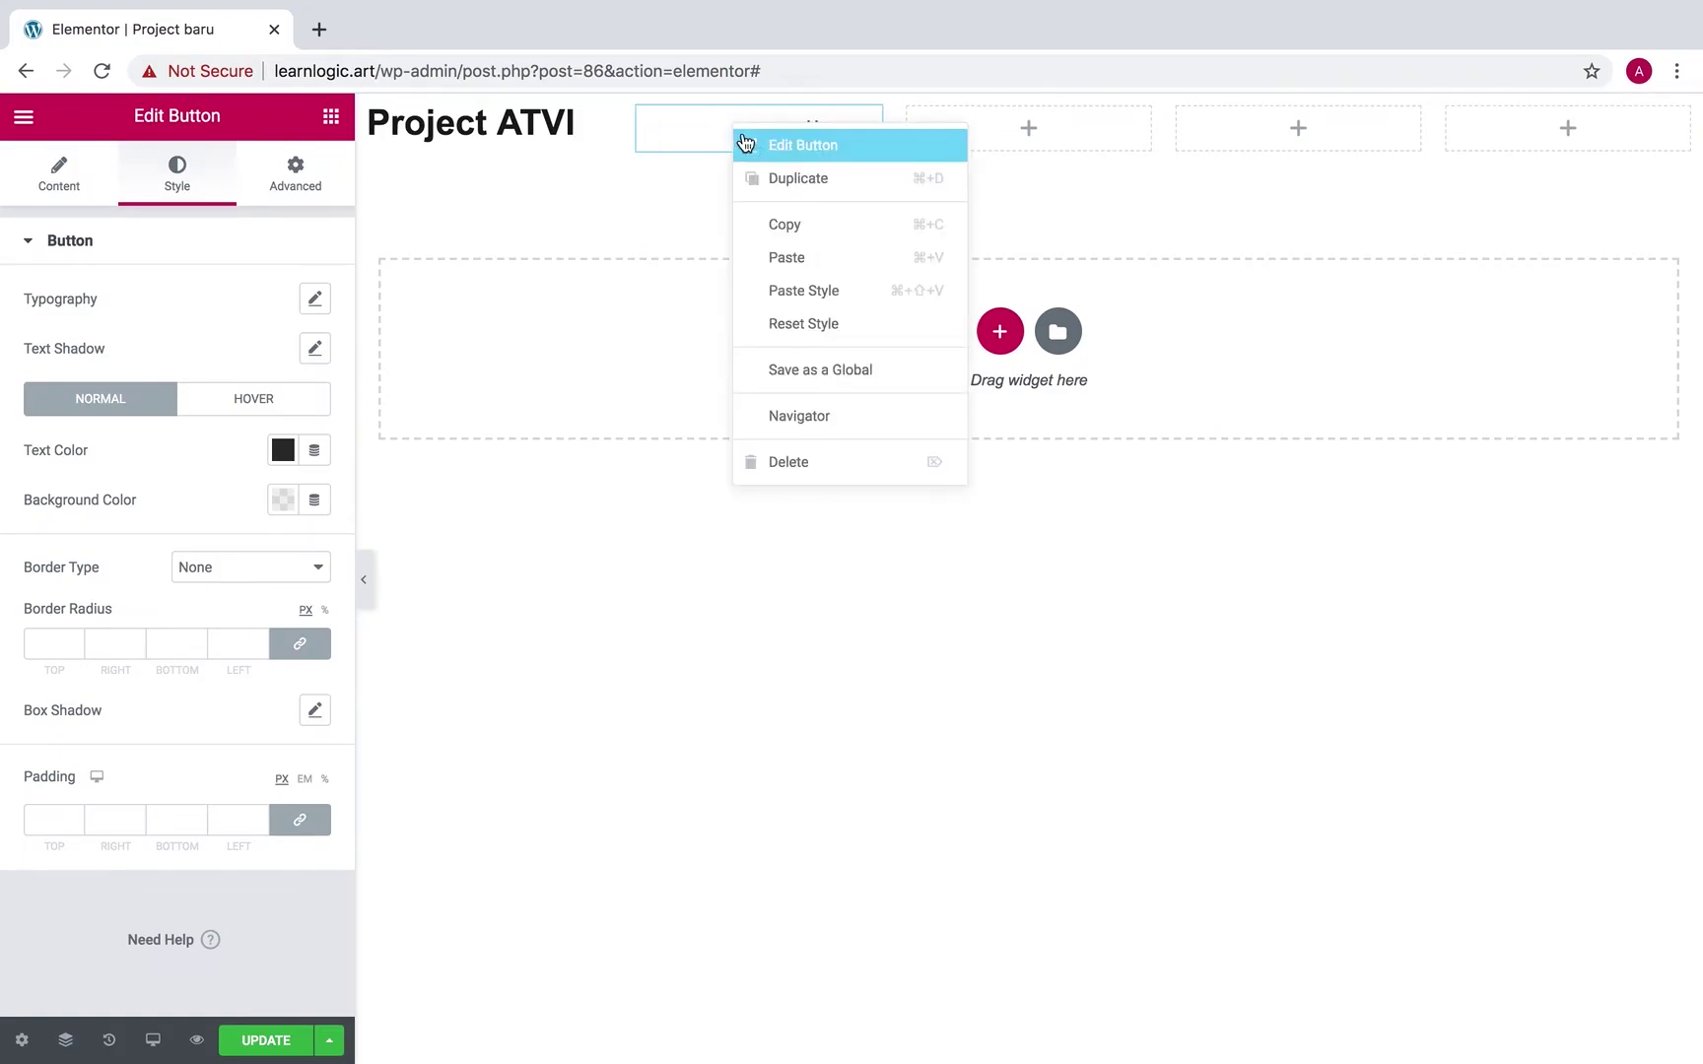
{"action": "left_click", "coordinate": [810, 227]}
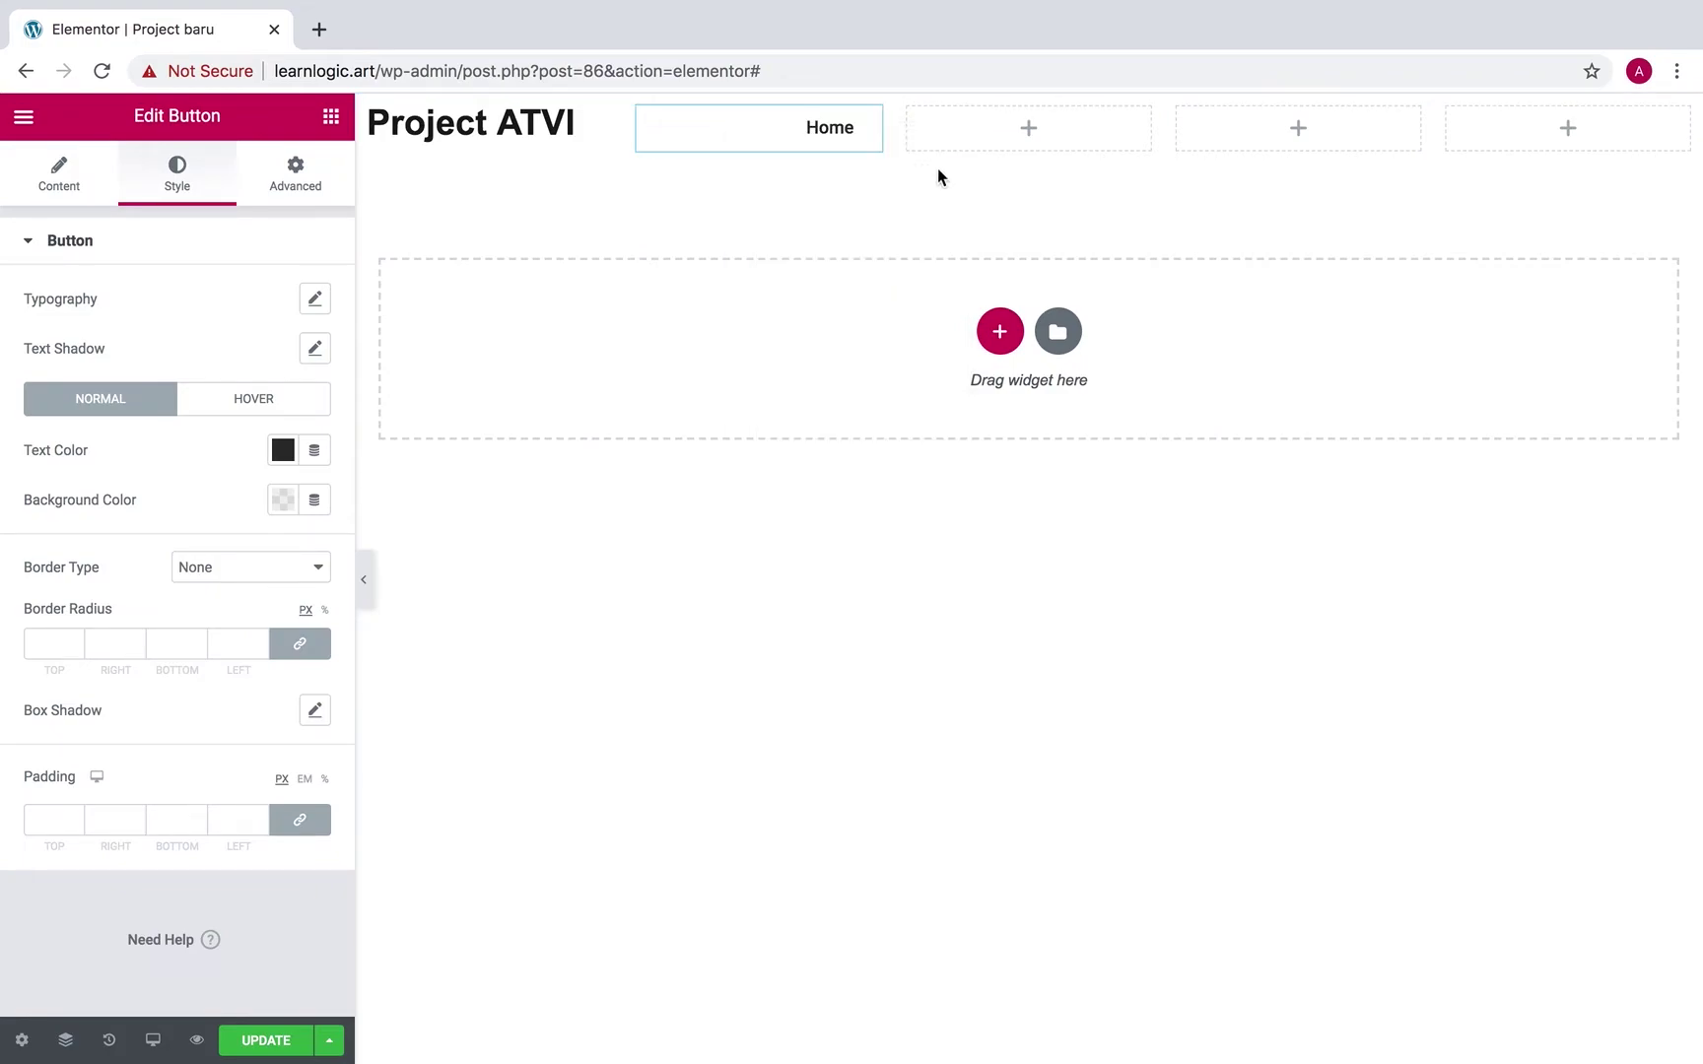
{"action": "left_click", "coordinate": [1089, 128]}
{"action": "right_click", "coordinate": [1092, 125]}
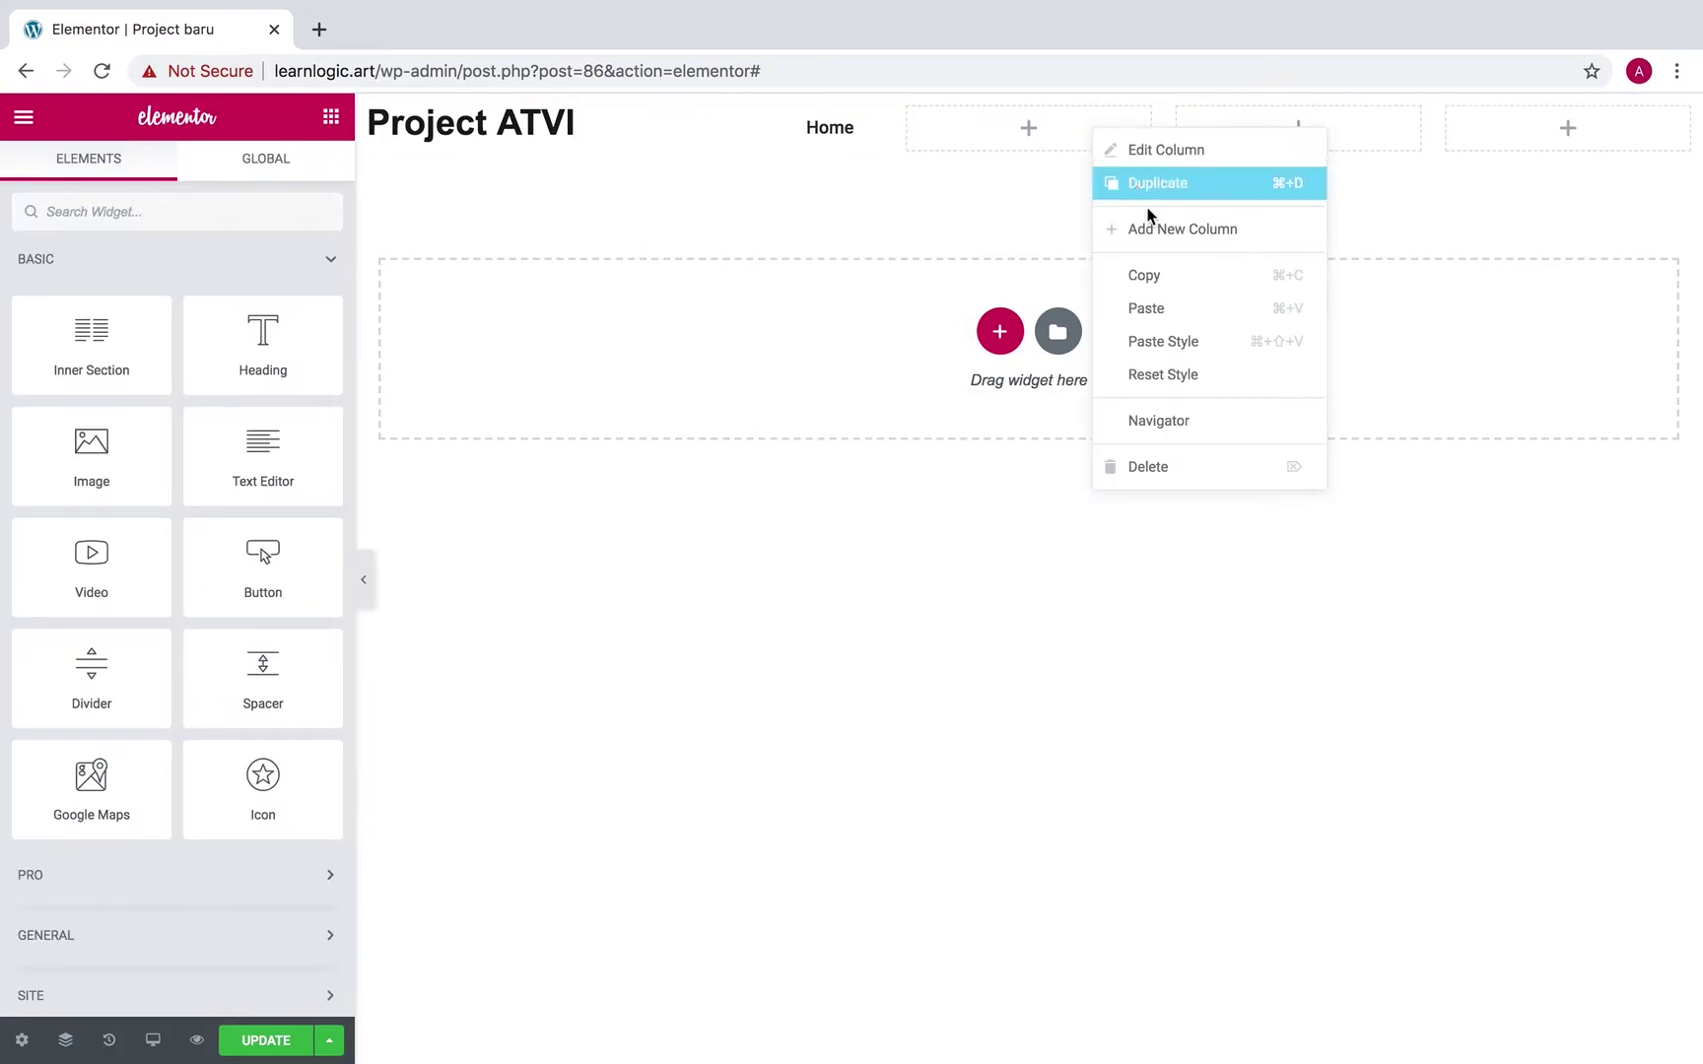
{"action": "left_click", "coordinate": [1178, 311]}
{"action": "right_click", "coordinate": [1339, 123]}
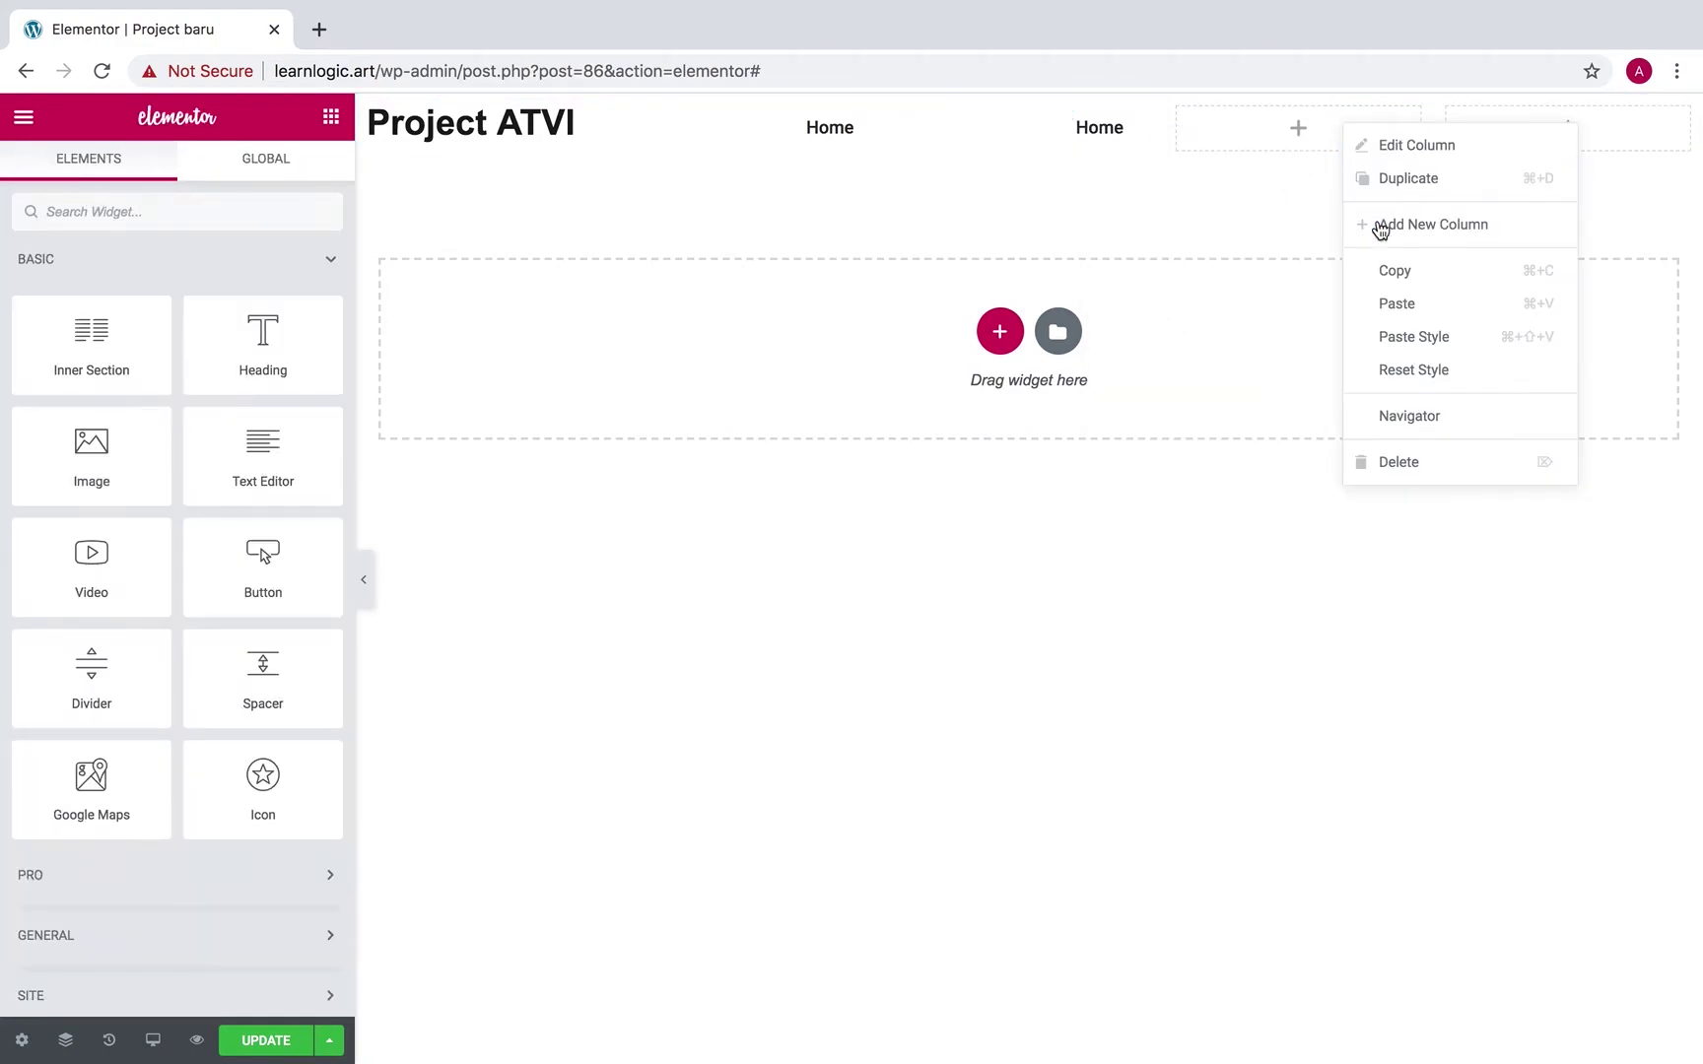
{"action": "left_click", "coordinate": [1404, 306]}
{"action": "right_click", "coordinate": [1502, 135]}
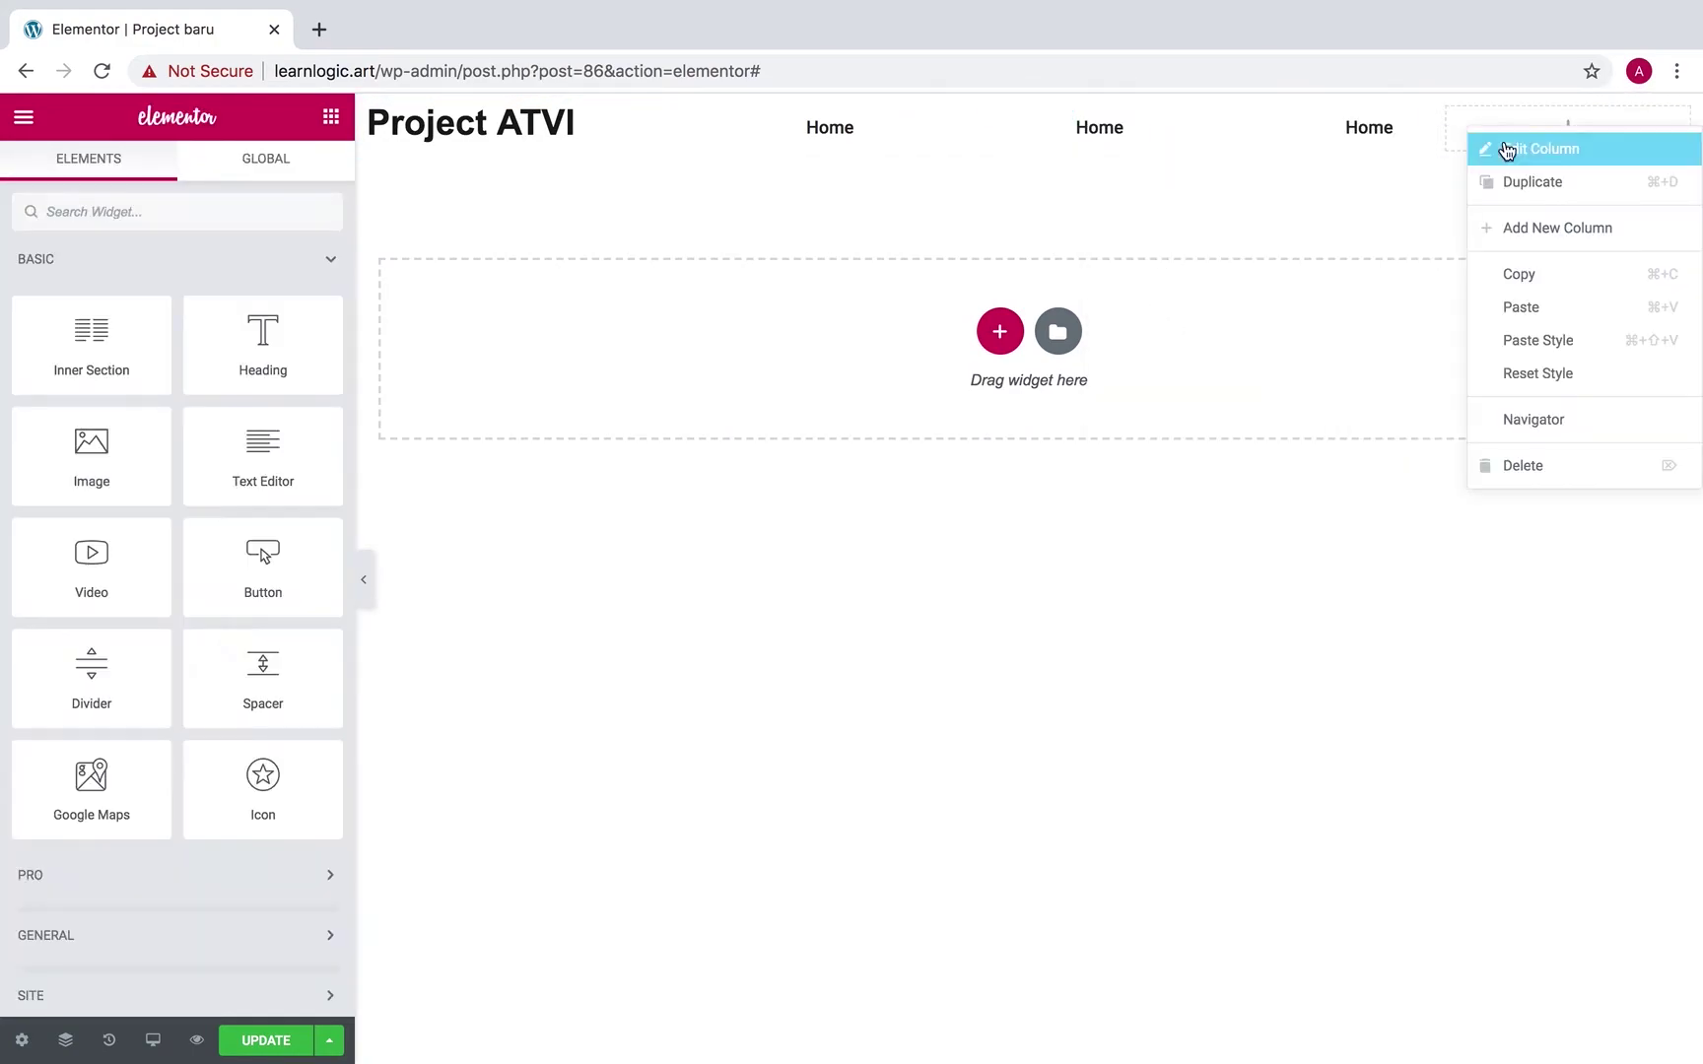
{"action": "left_click", "coordinate": [1543, 308]}
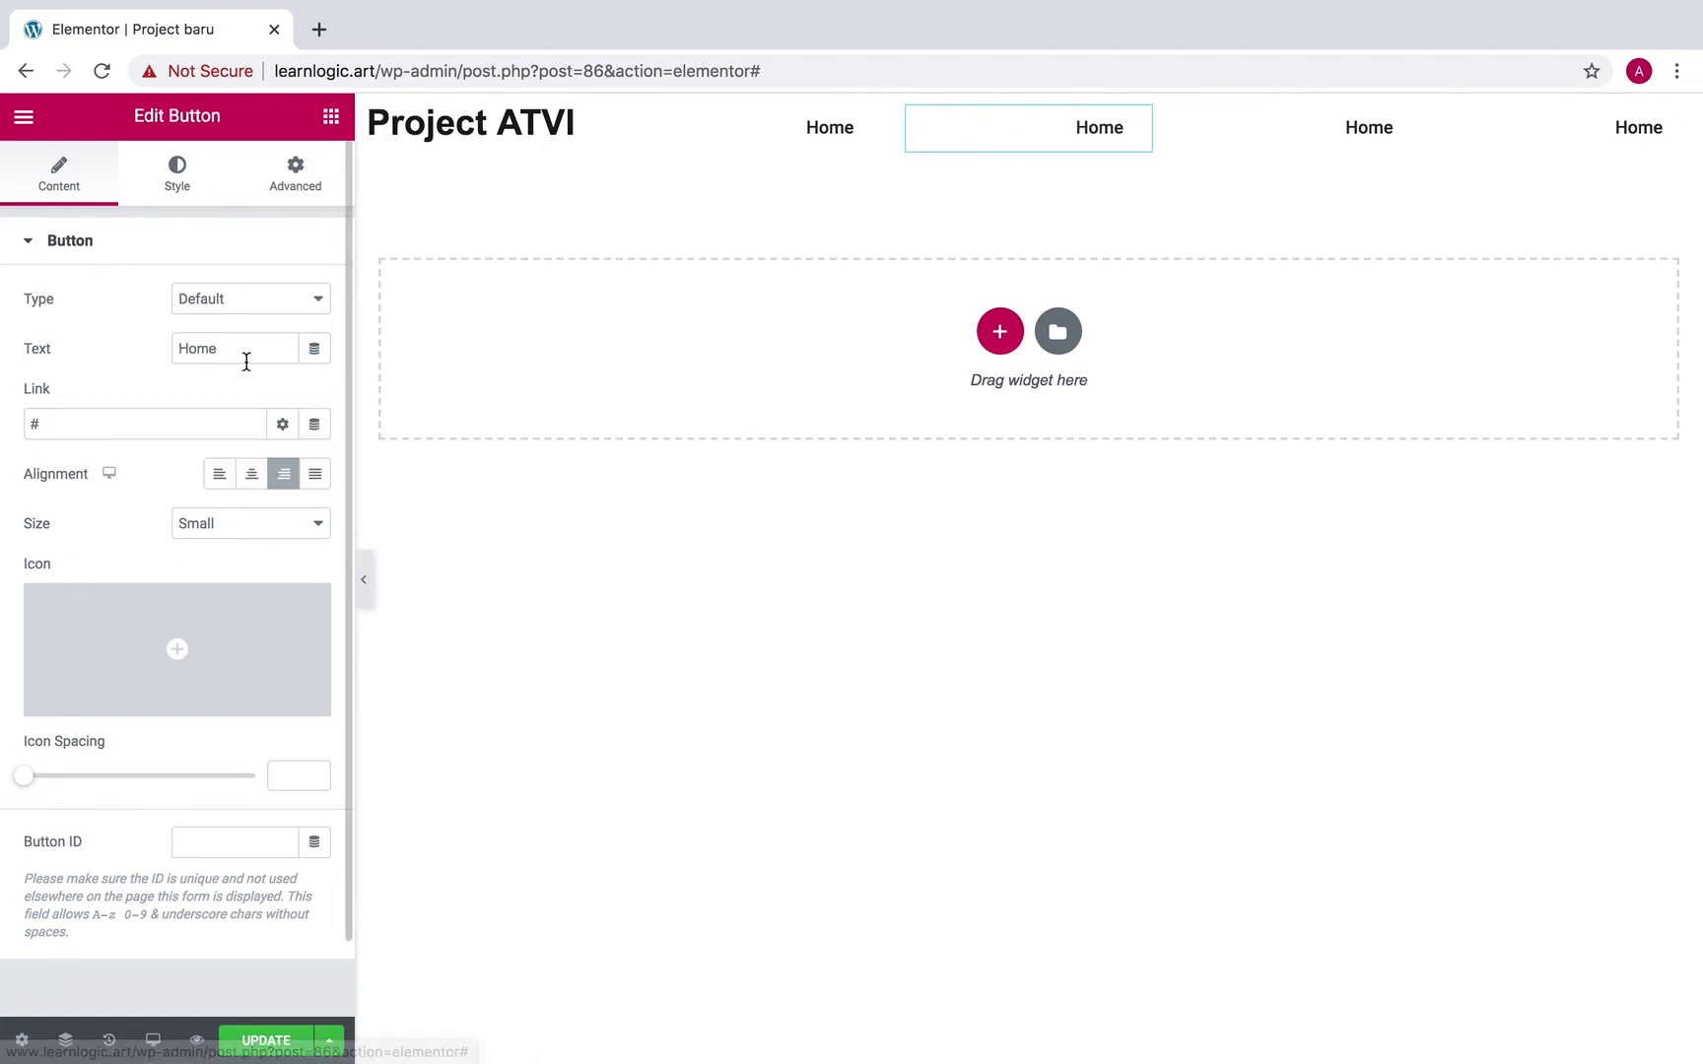
Change the third column's button text to "Gallery" and the fourth column's button text to "Contact us".
{"action": "left_click_drag", "start_coordinate": [249, 349], "coordinate": [144, 355]}
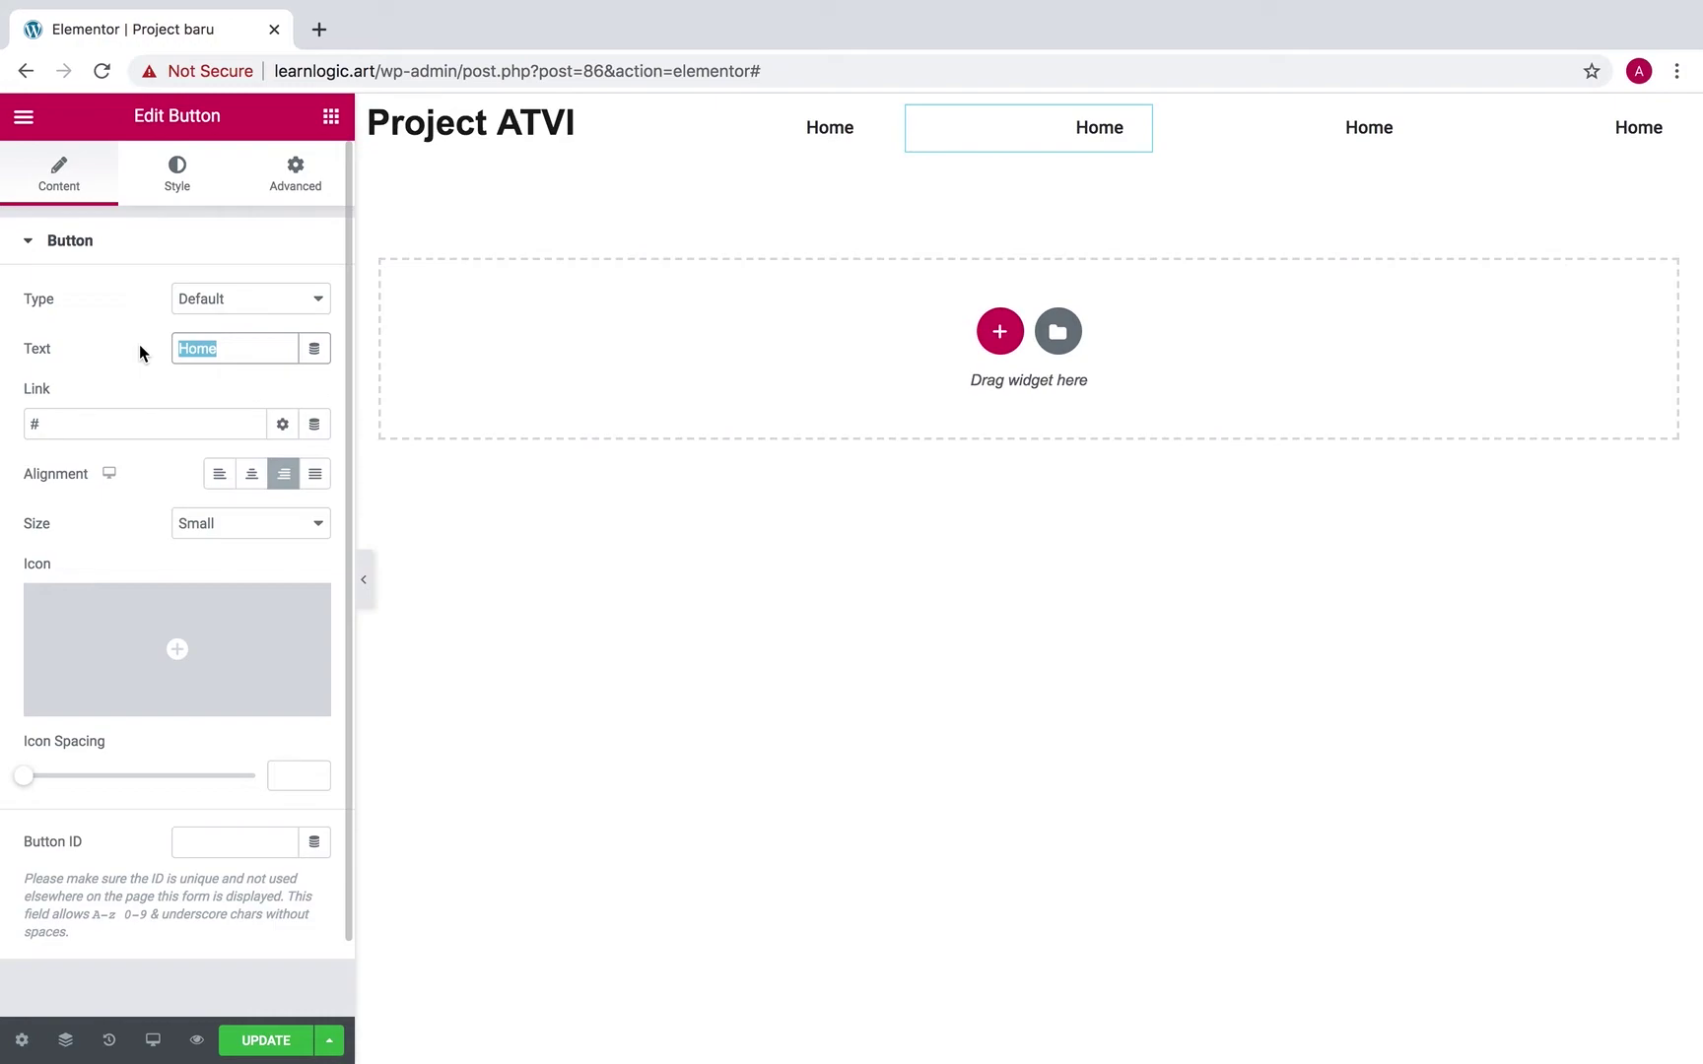
{"action": "type", "text": "Gallery"}
{"action": "left_click", "coordinate": [1309, 138]}
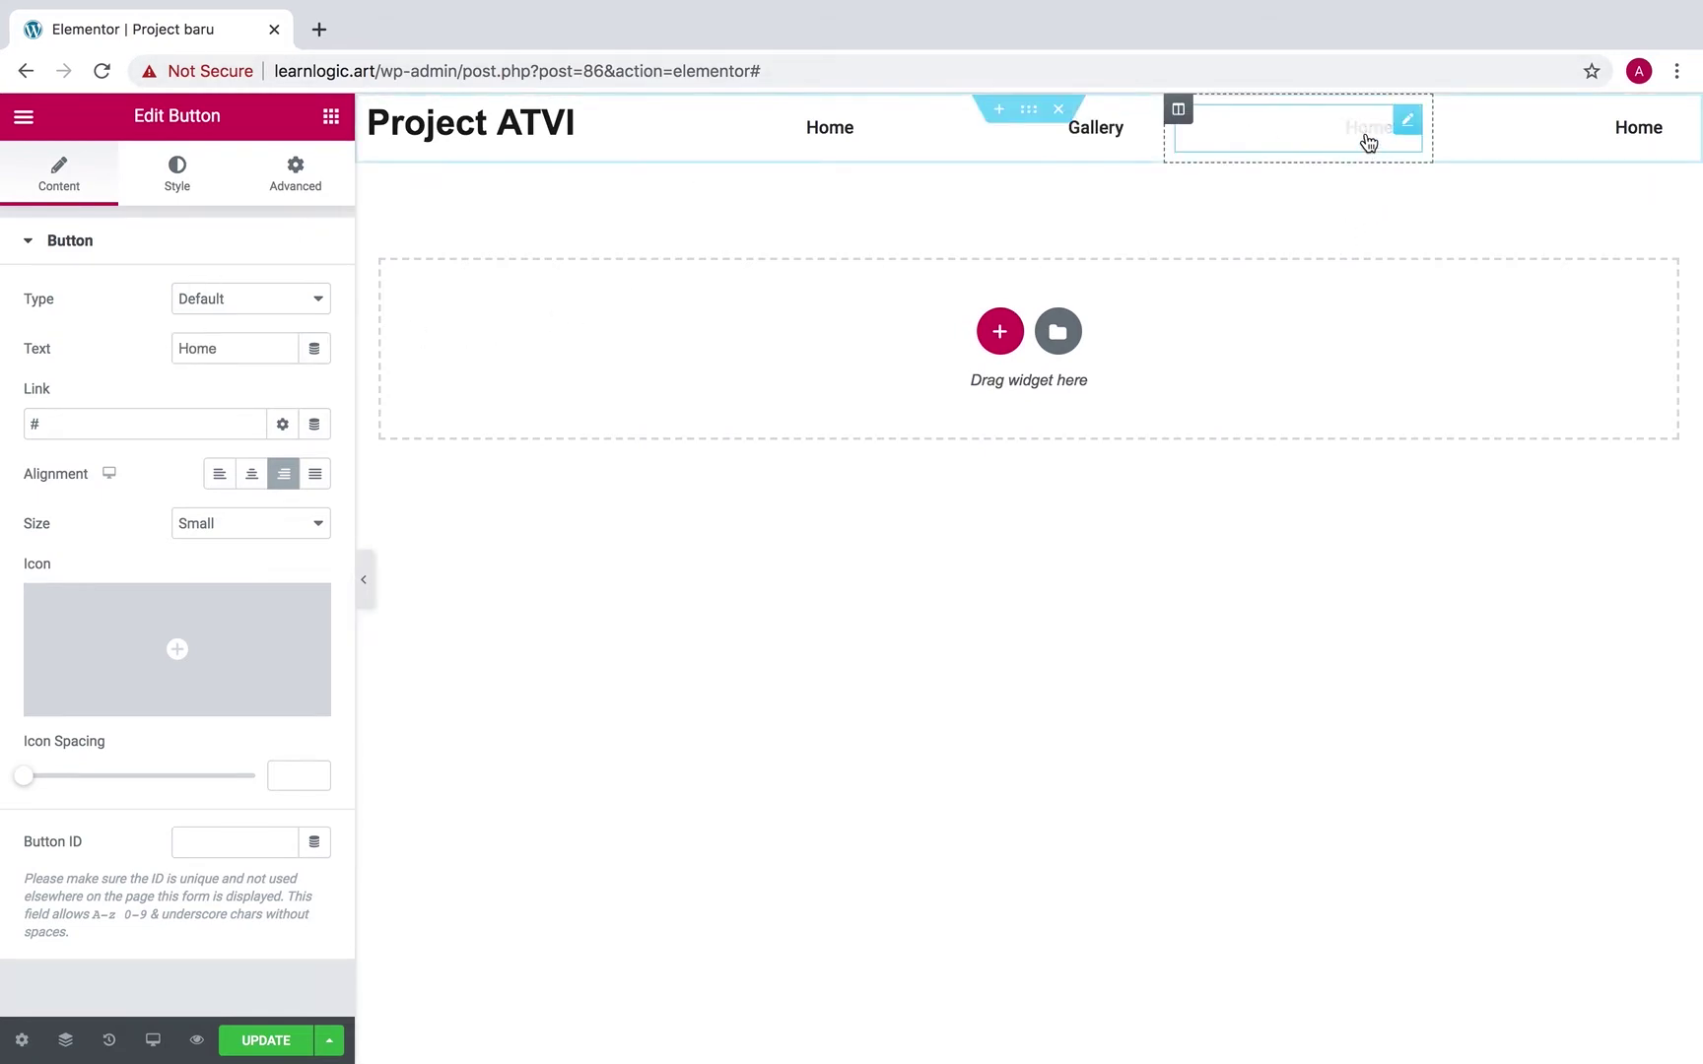
{"action": "left_click_drag", "start_coordinate": [247, 348], "coordinate": [138, 338]}
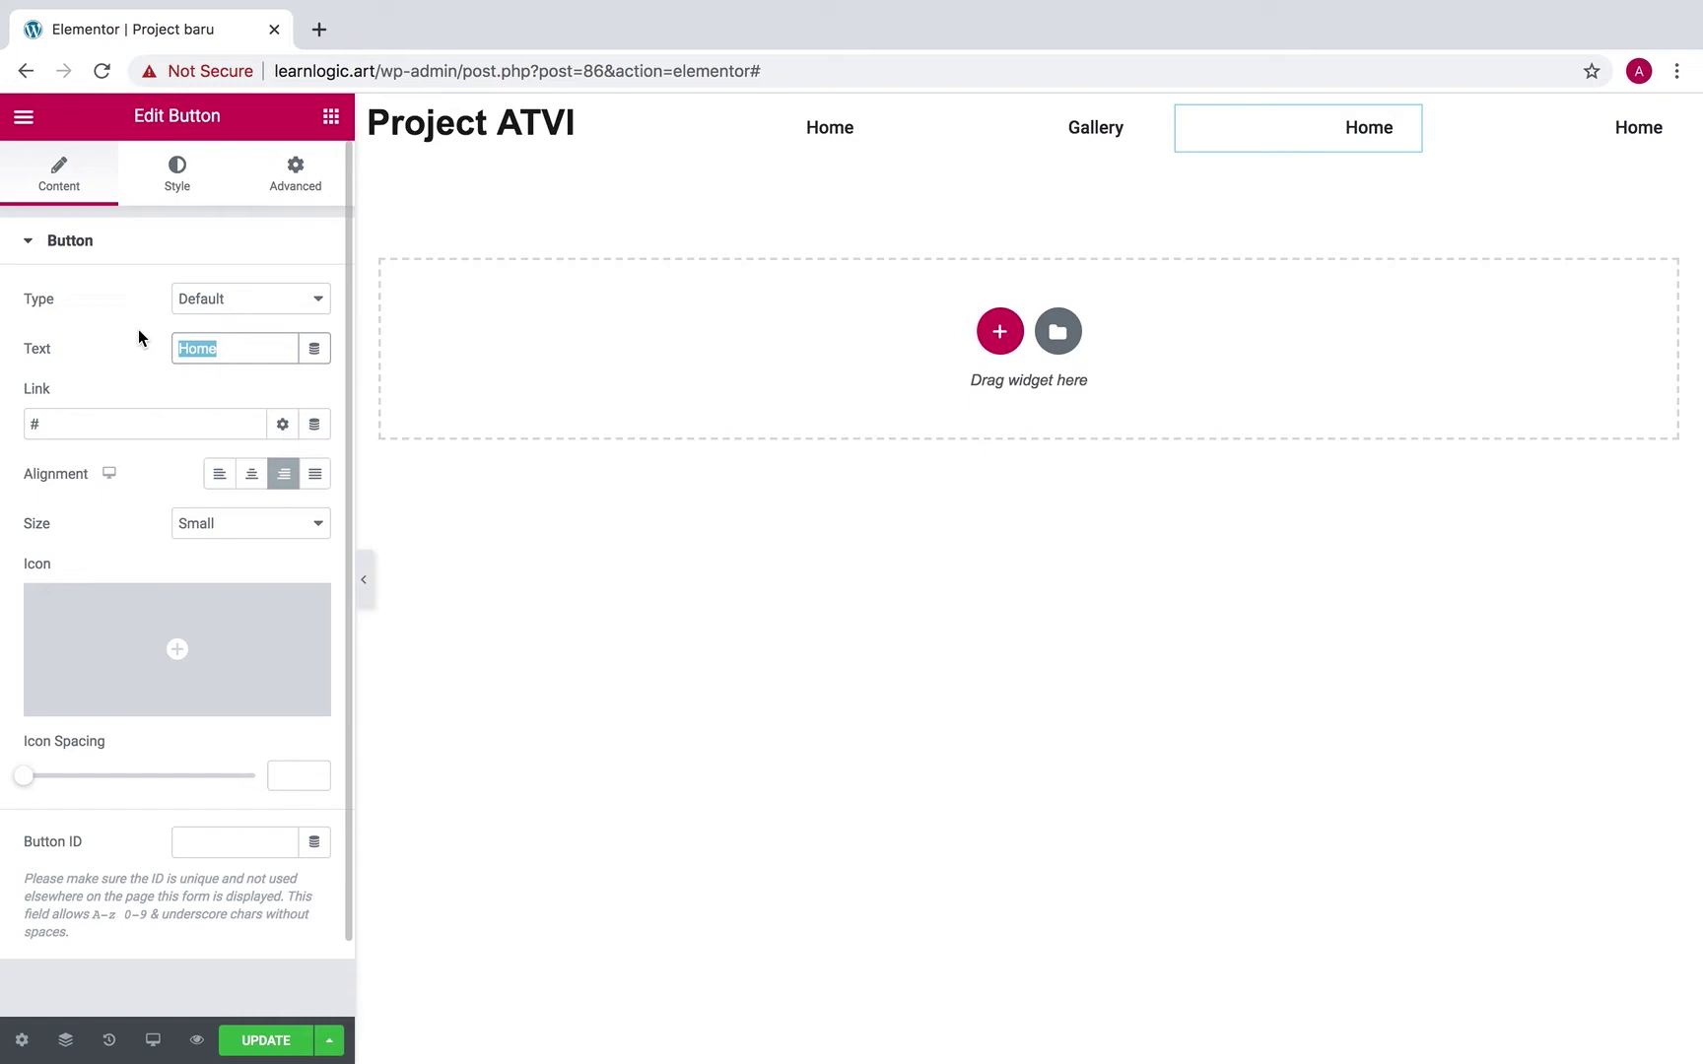
{"action": "type", "text": "Contact us"}
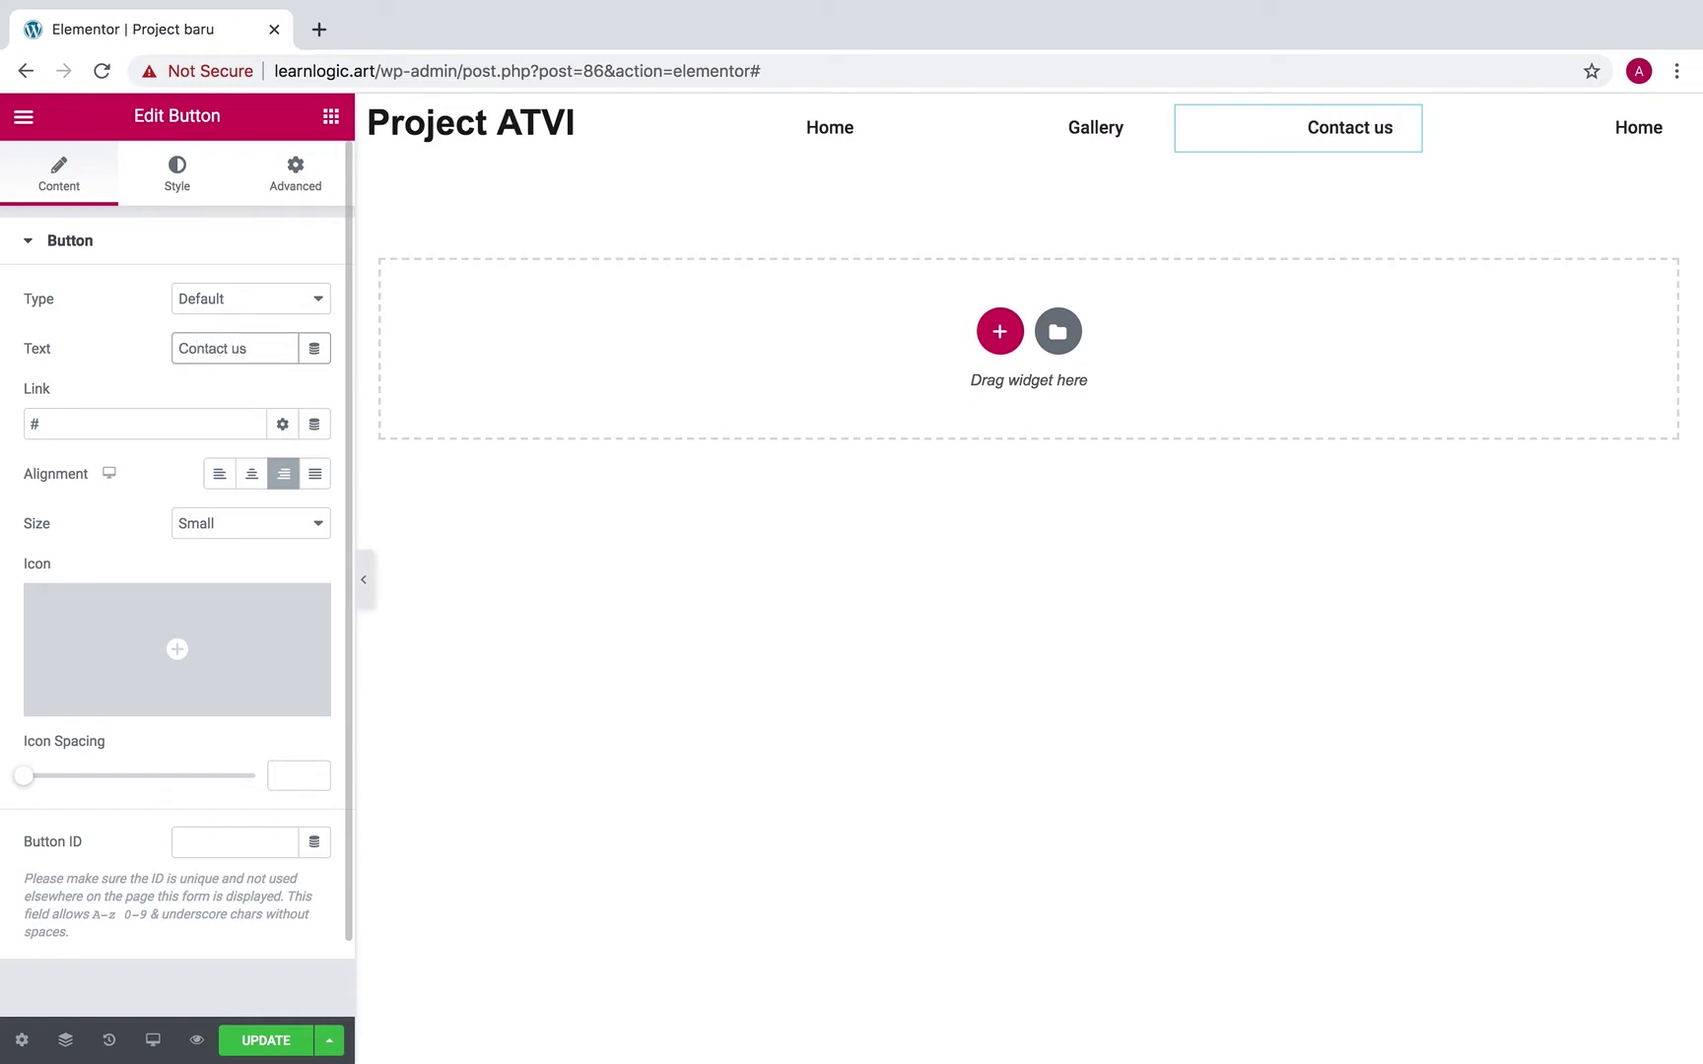
Change the last column's button text to "Social Media".
{"action": "left_click", "coordinate": [1598, 141]}
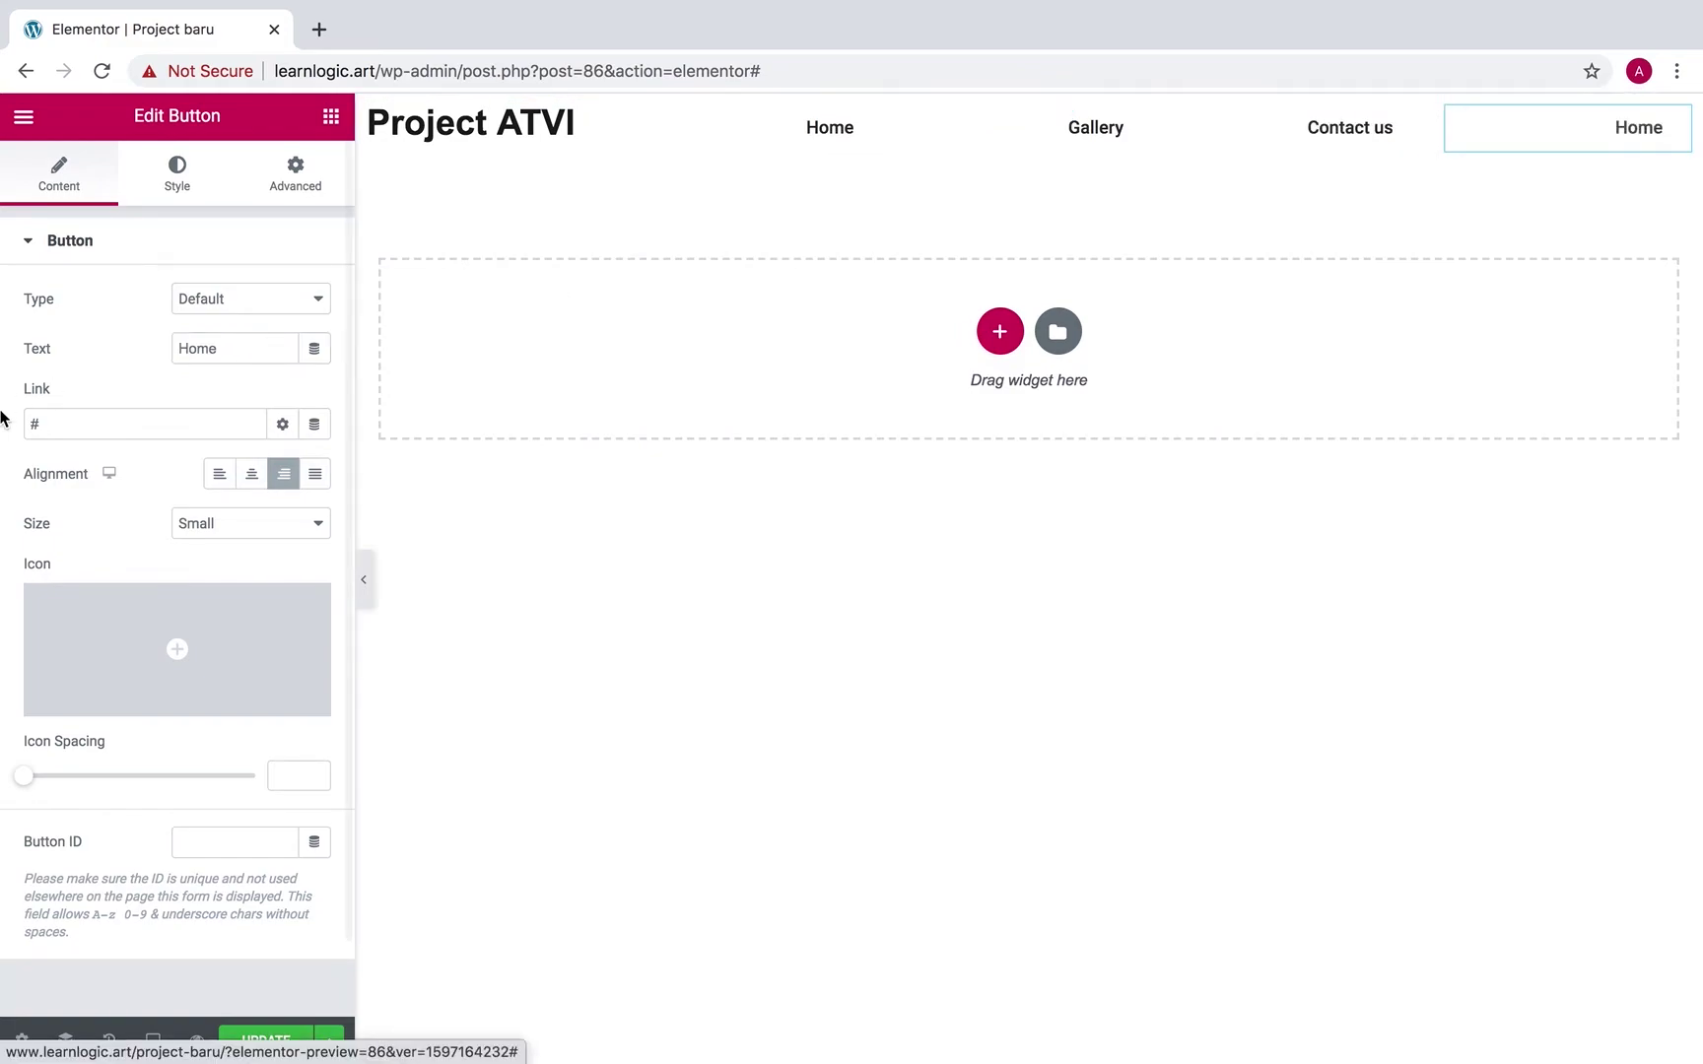
{"action": "double_click", "coordinate": [220, 351]}
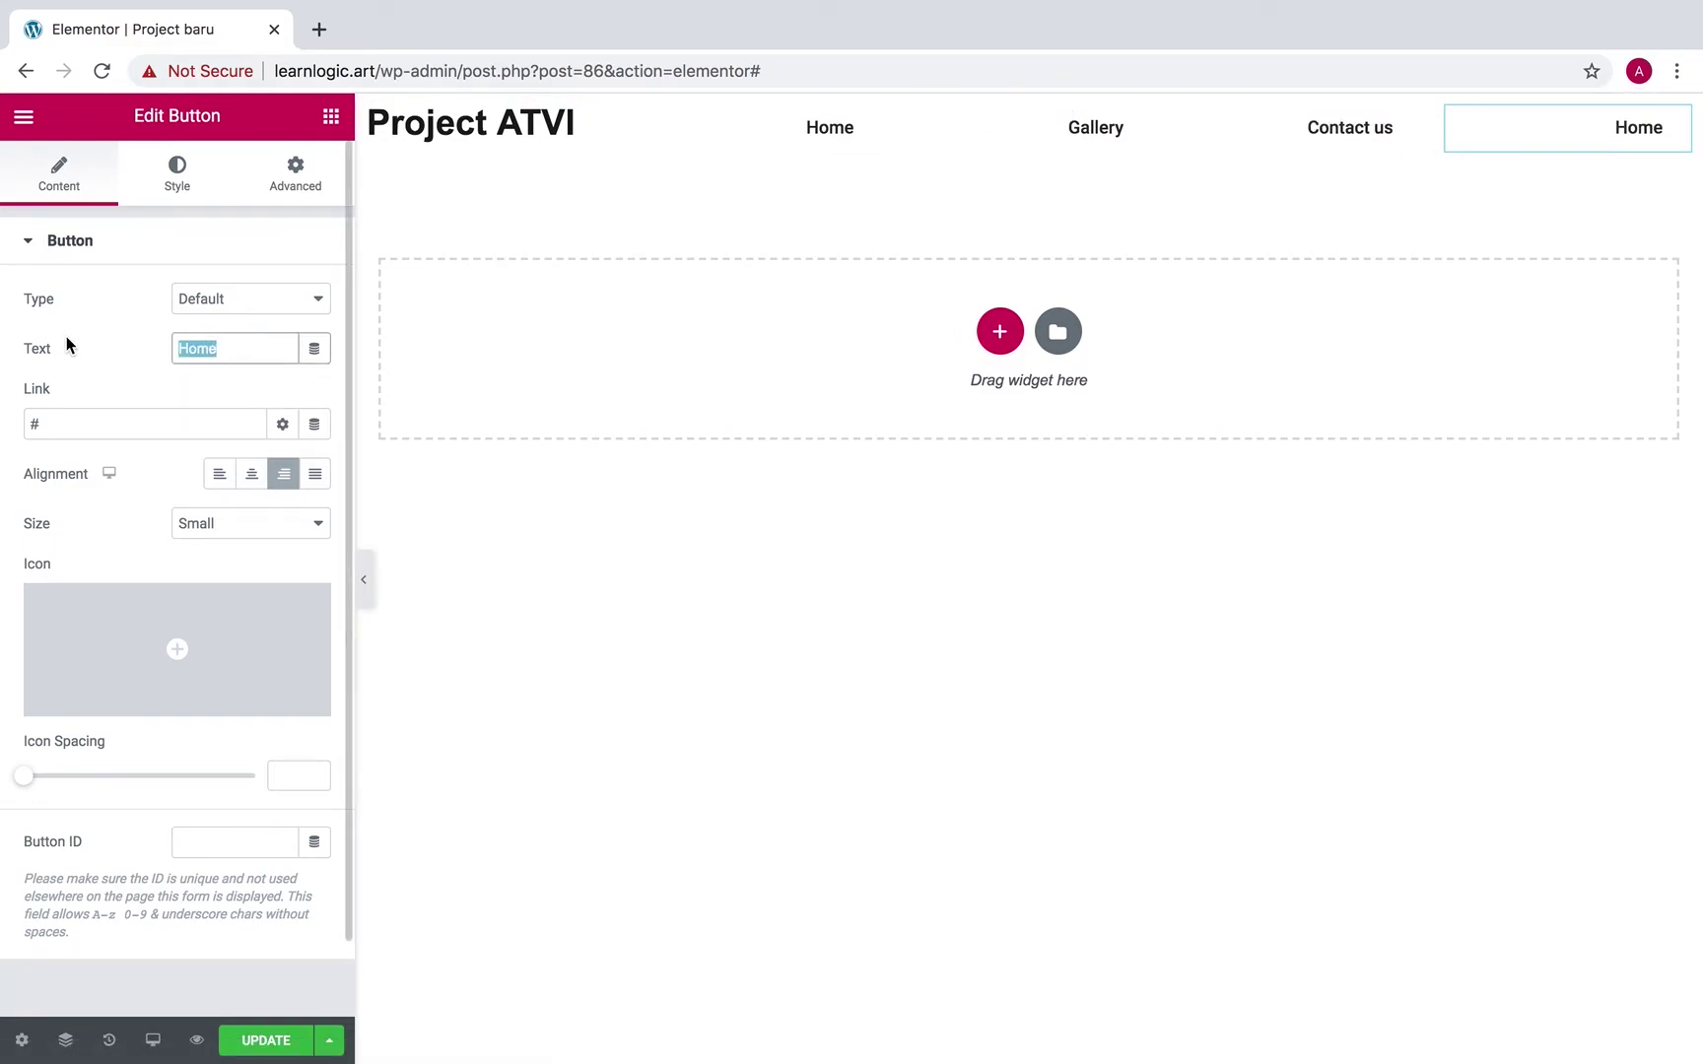
{"action": "type", "text": "Social Media"}
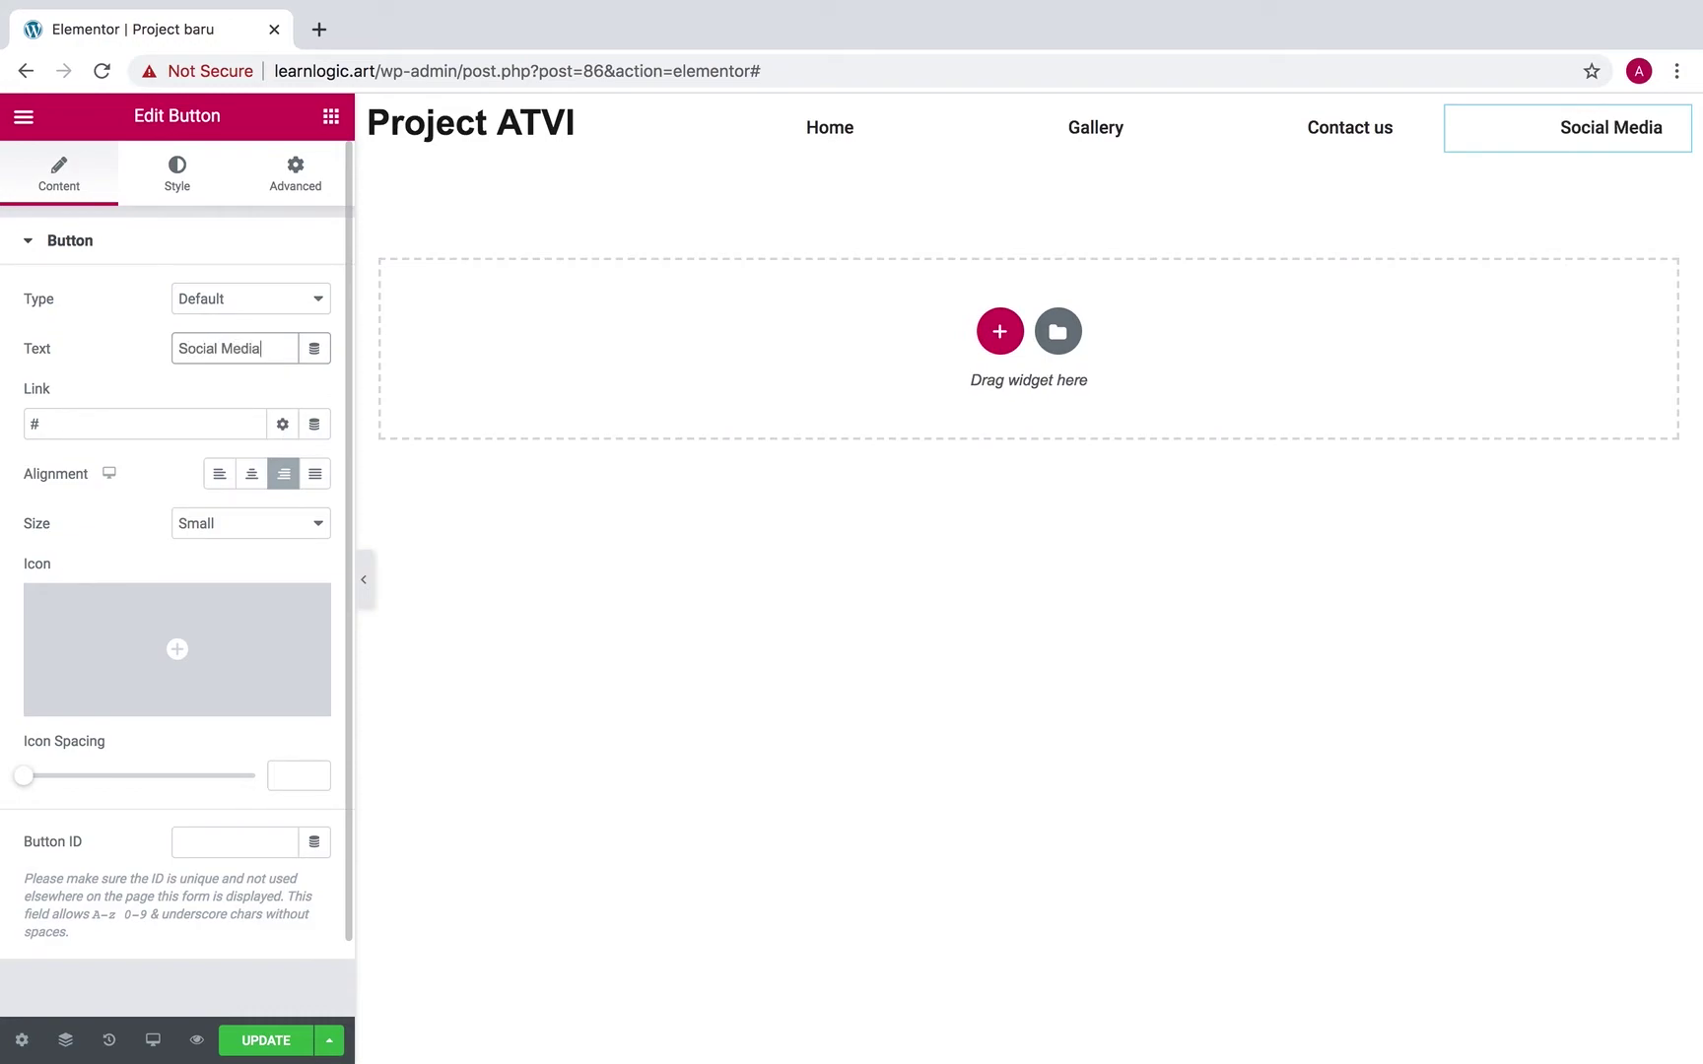
{"action": "left_click", "coordinate": [1054, 230]}
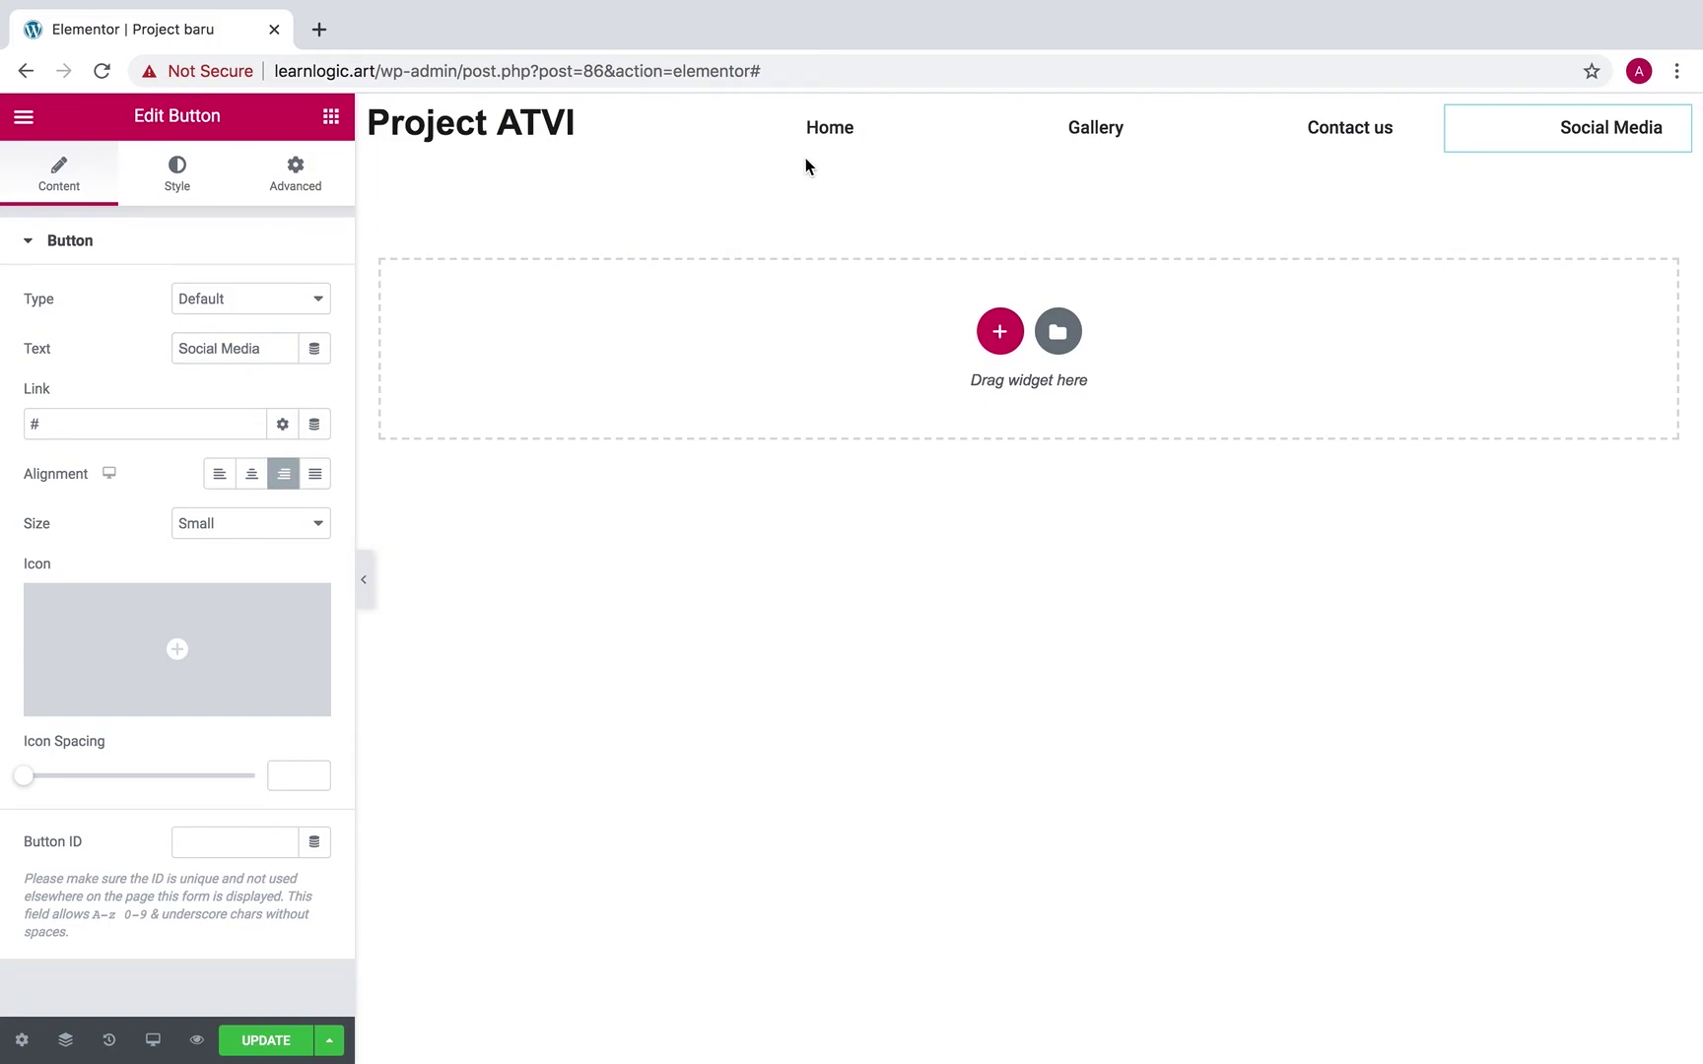
{"action": "left_click", "coordinate": [1018, 259]}
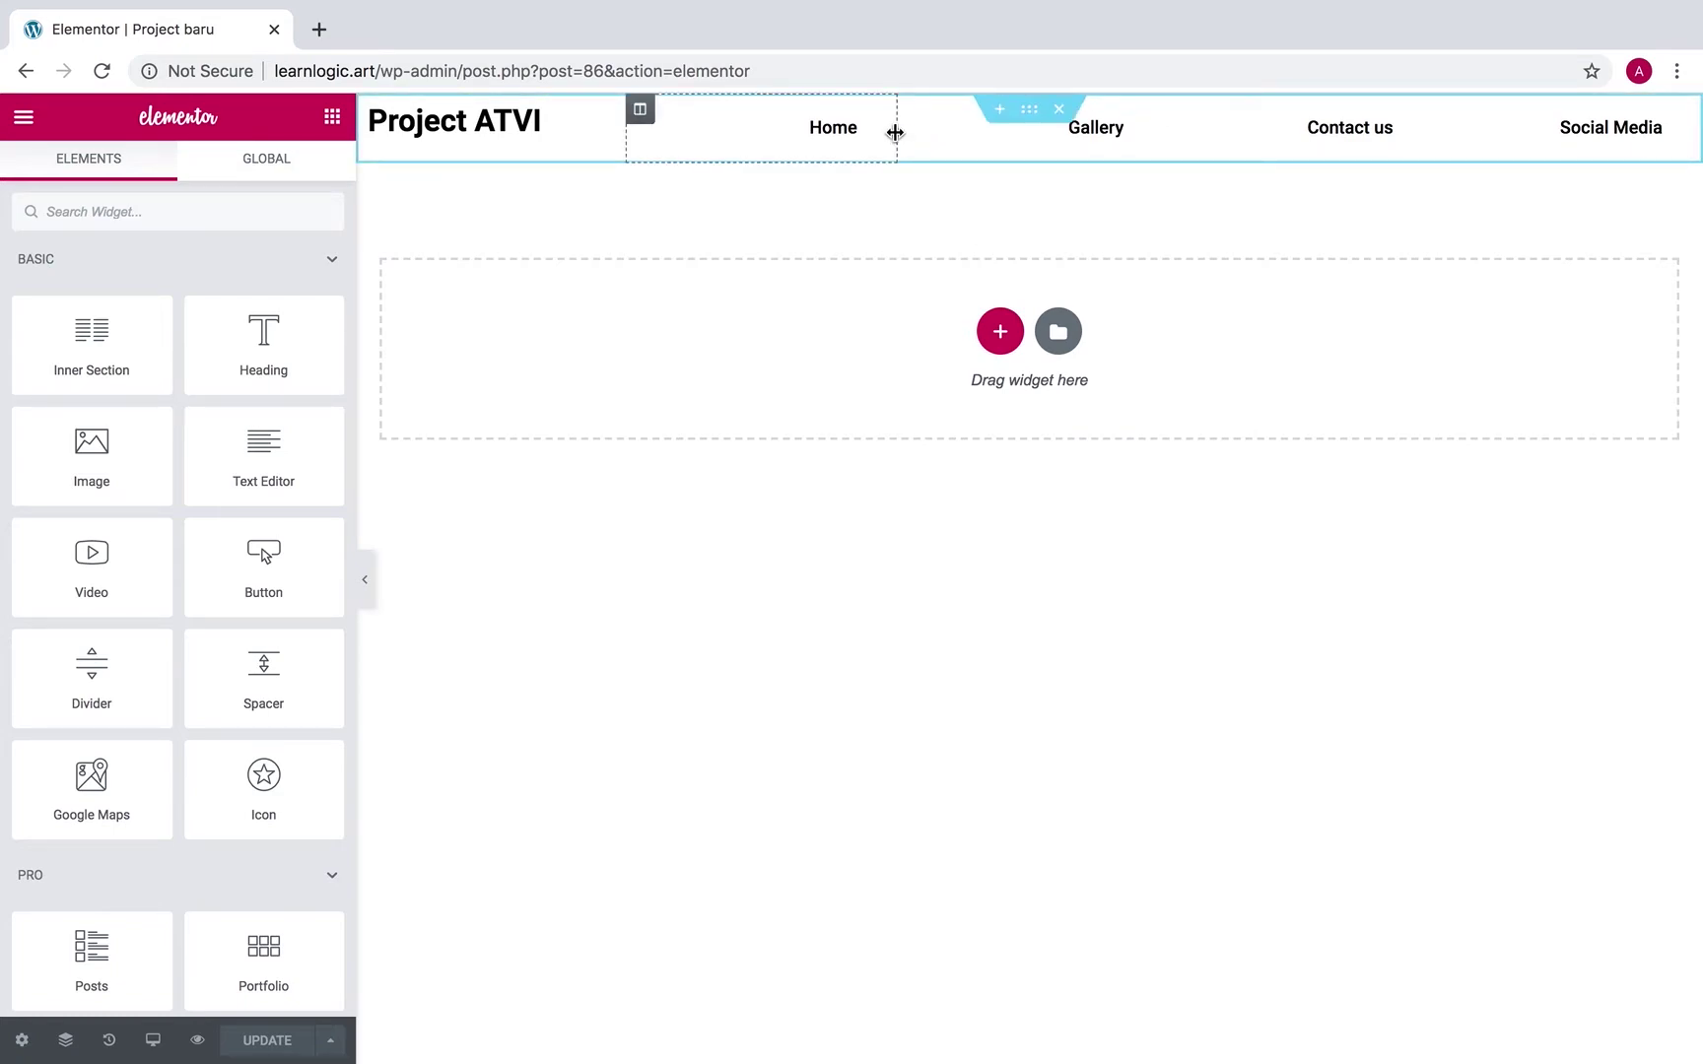
Resize the header section's columns so the four menu buttons sit close together on the right side of the page.
{"action": "left_click_drag", "start_coordinate": [896, 133], "coordinate": [999, 152]}
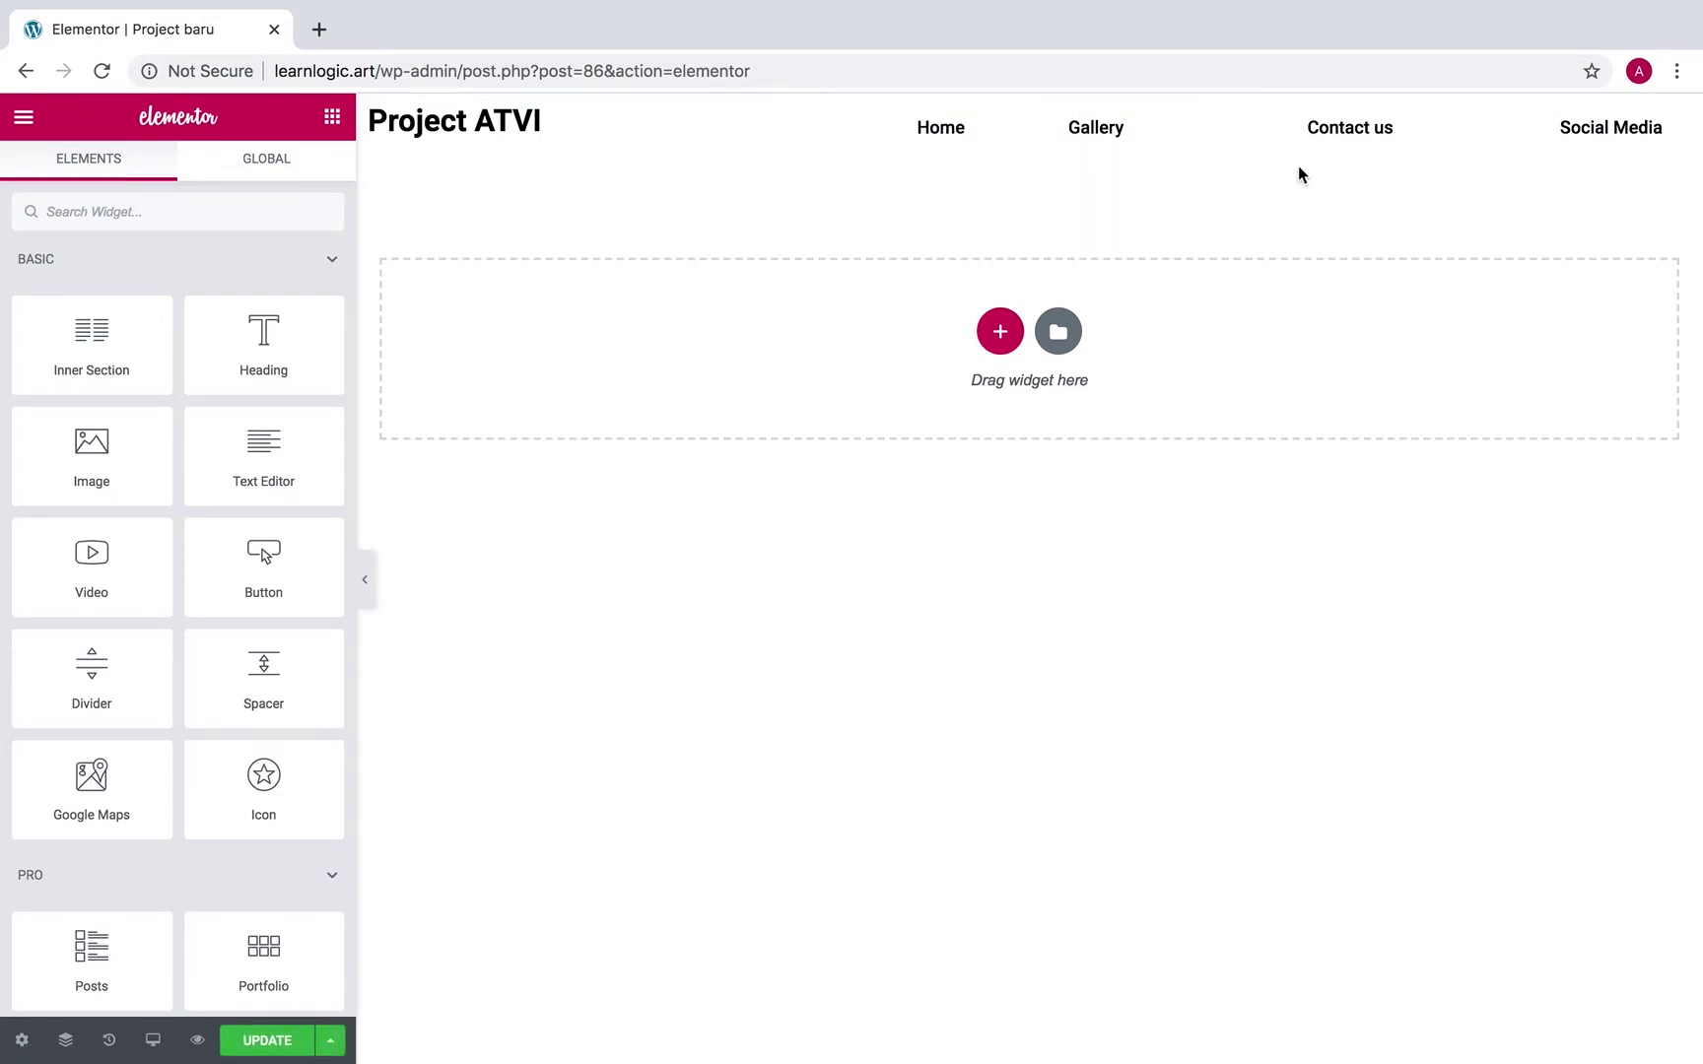
{"action": "left_click_drag", "start_coordinate": [1436, 137], "coordinate": [1514, 146]}
{"action": "left_click_drag", "start_coordinate": [1163, 137], "coordinate": [1349, 134]}
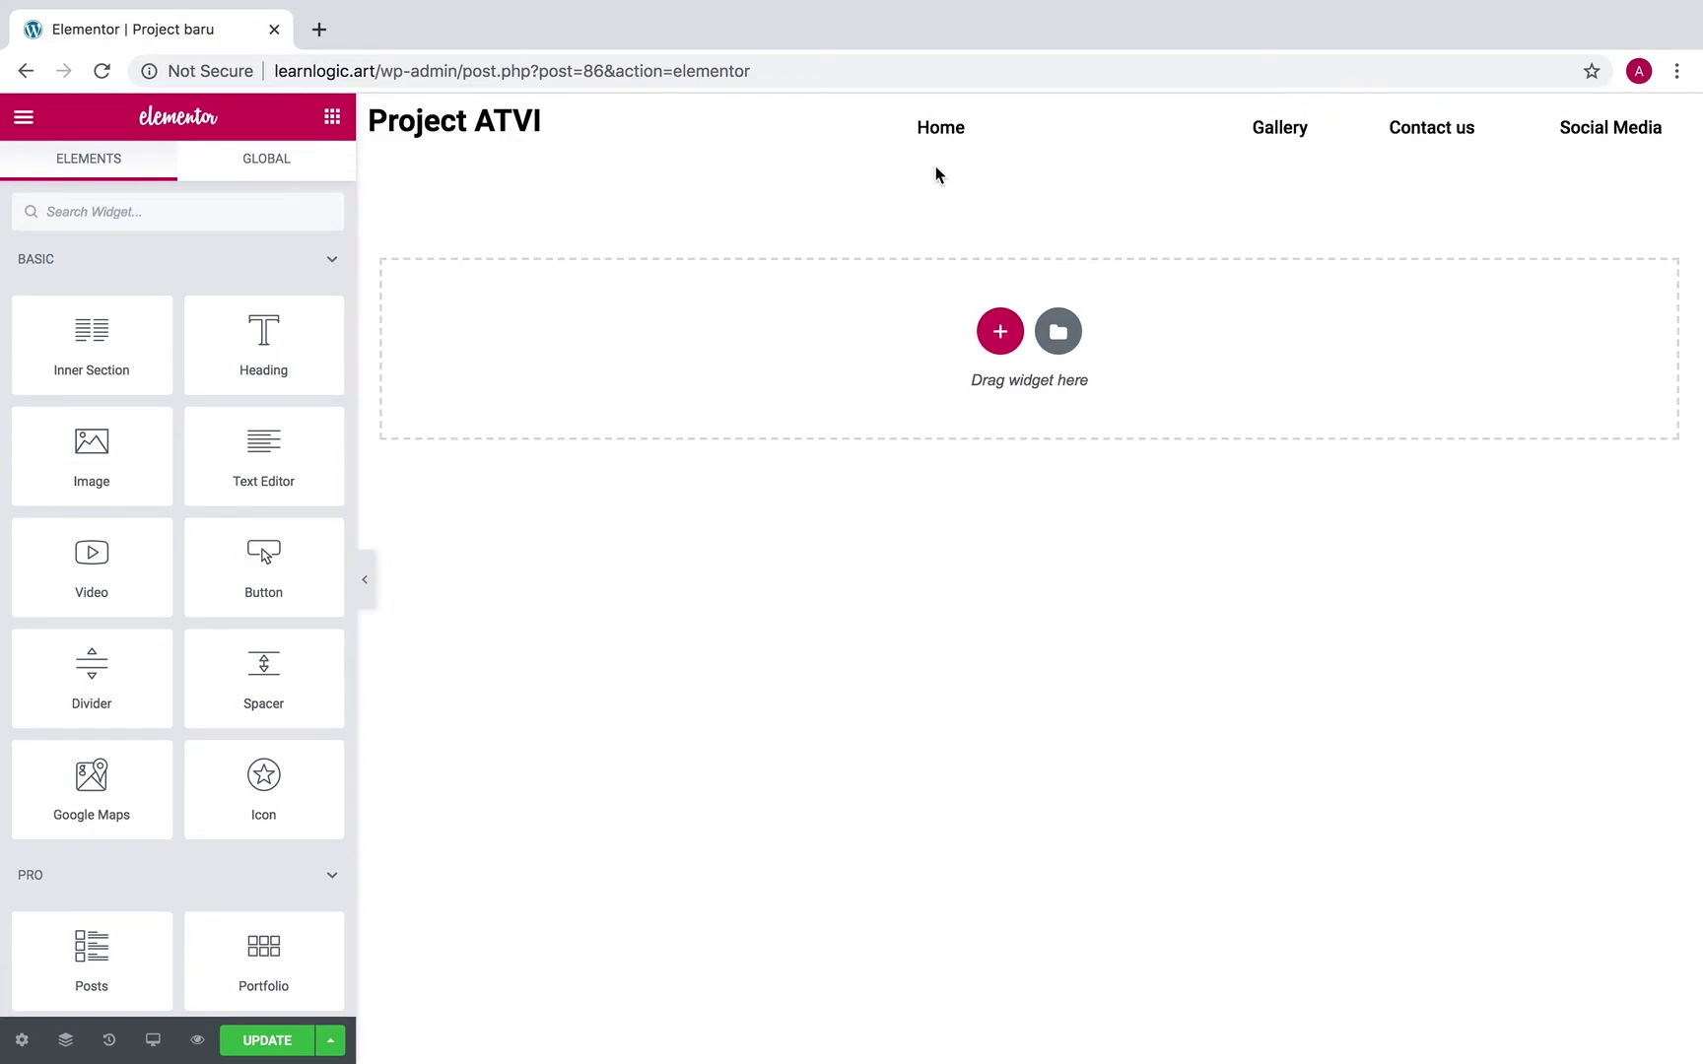
{"action": "left_click_drag", "start_coordinate": [1004, 132], "coordinate": [1204, 146]}
{"action": "left_click_drag", "start_coordinate": [1513, 141], "coordinate": [1521, 148]}
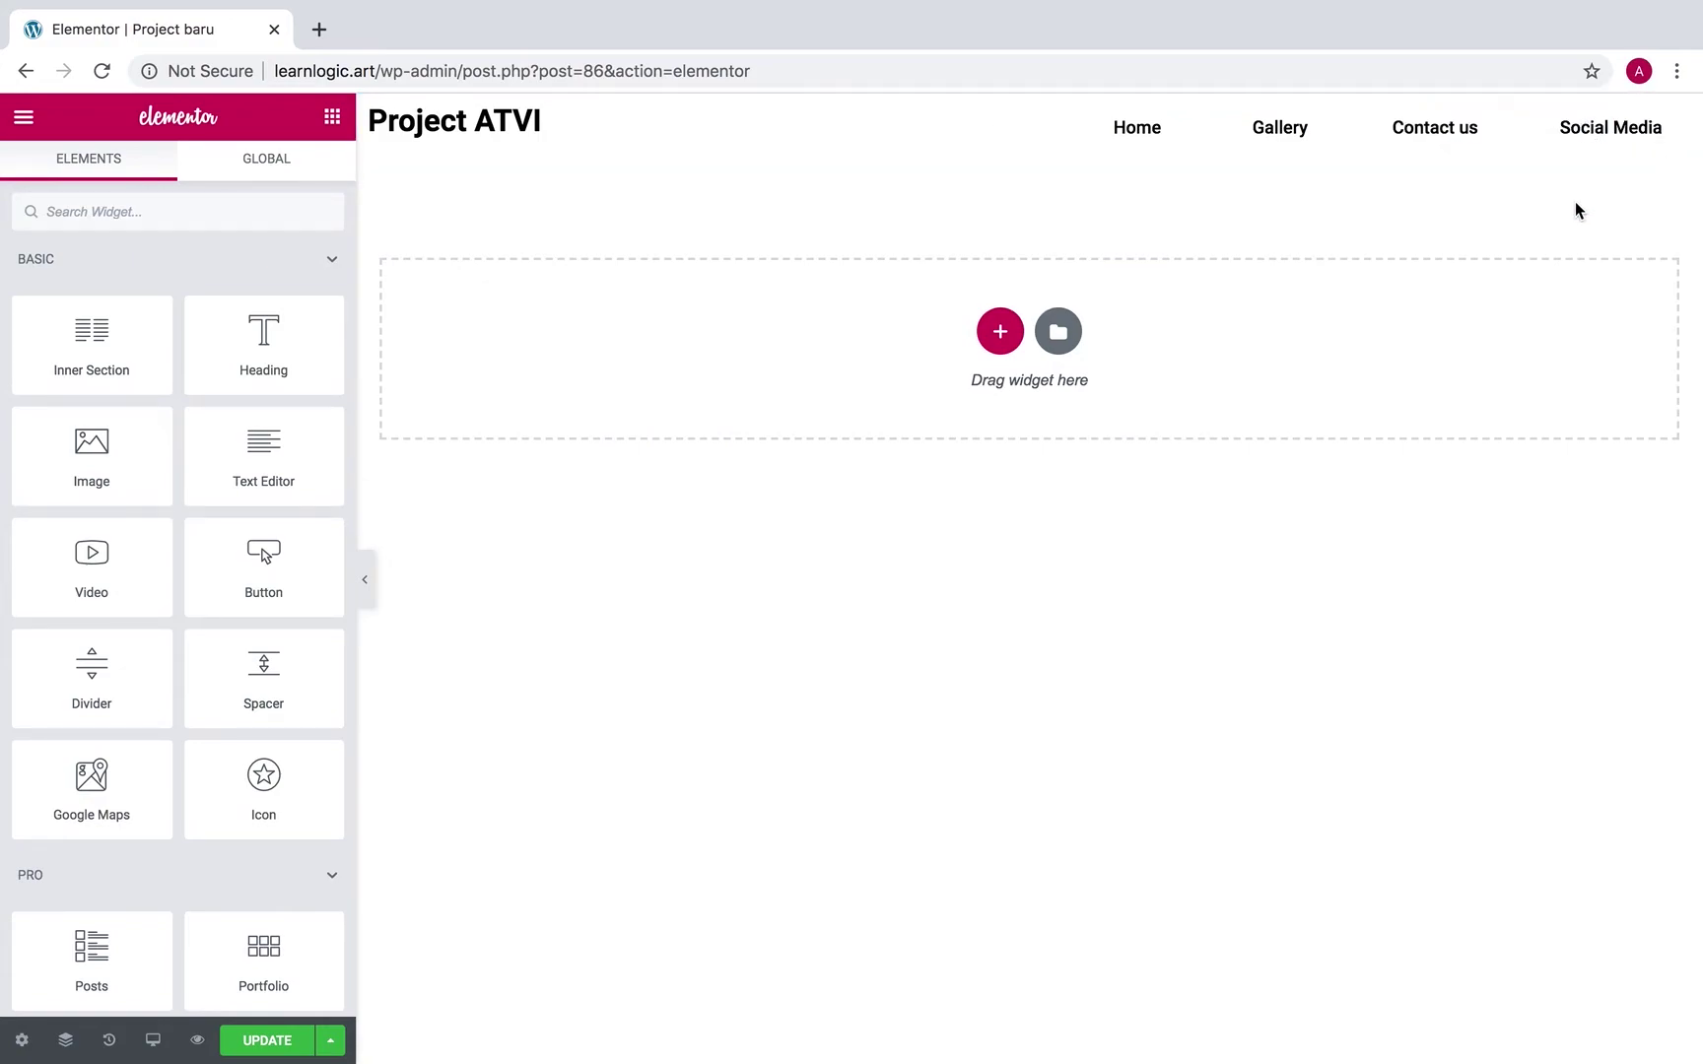
Unlink the Social Media button's padding values and set its left padding to 16 px.
{"action": "left_click", "coordinate": [1542, 158]}
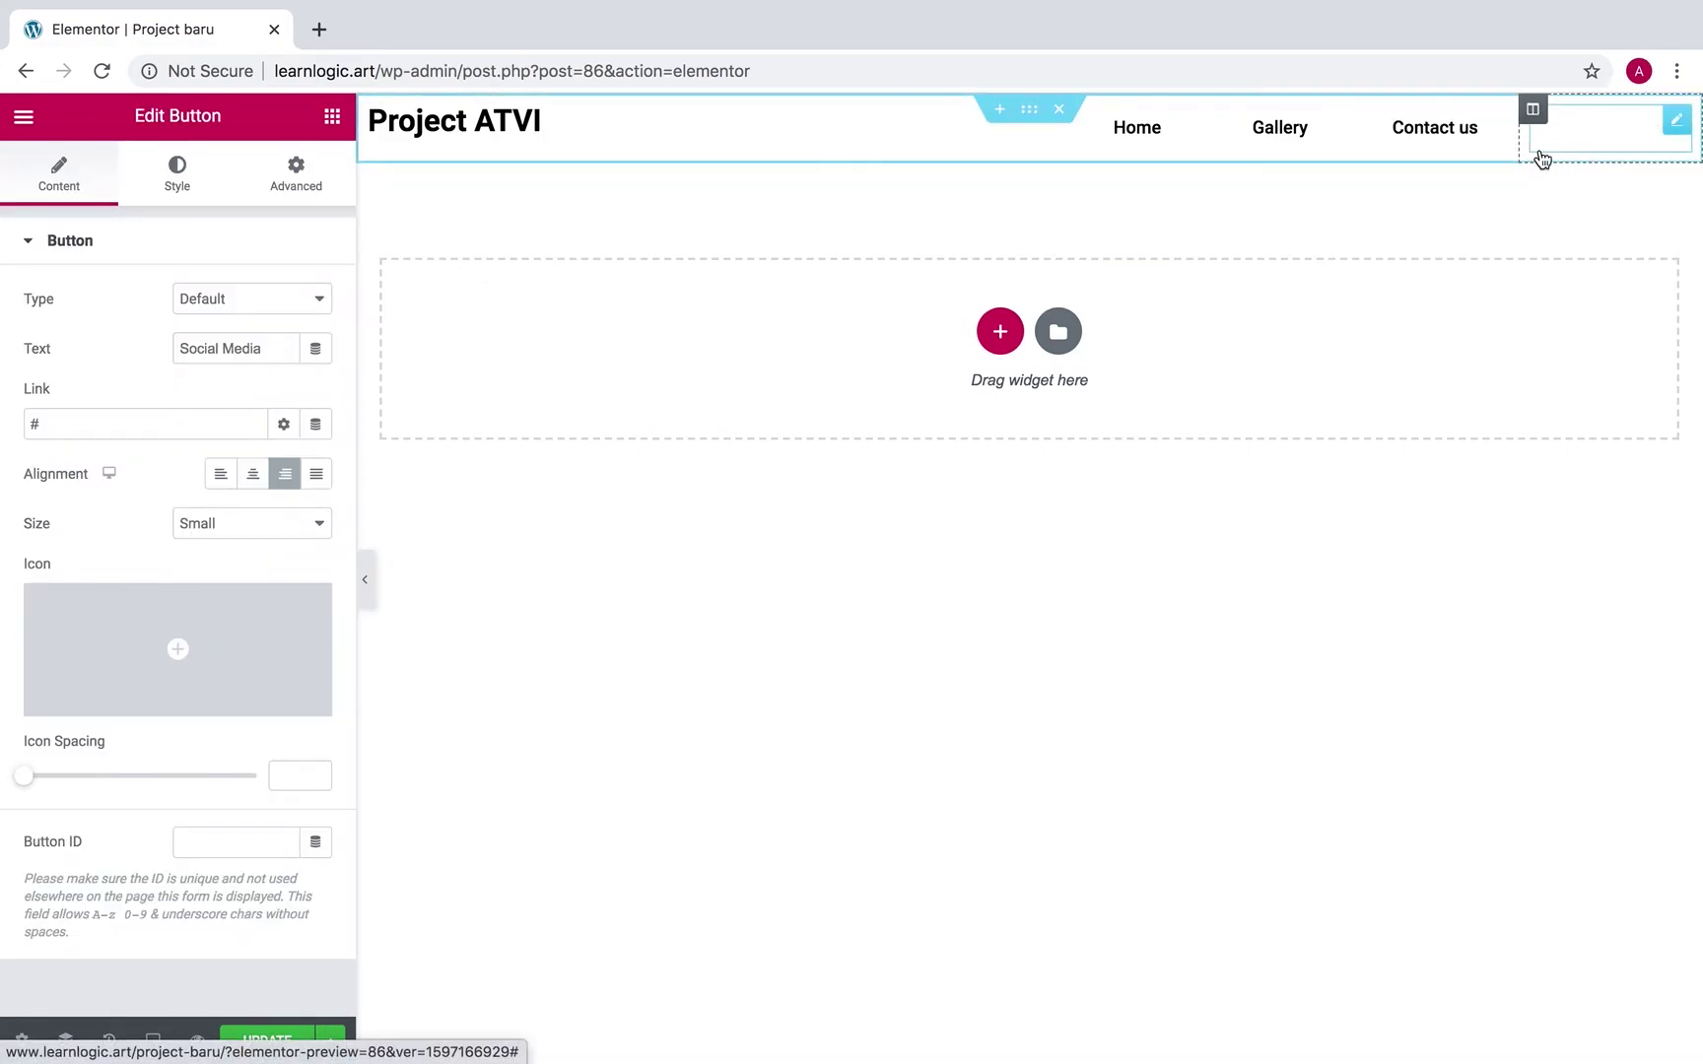
{"action": "left_click", "coordinate": [170, 187]}
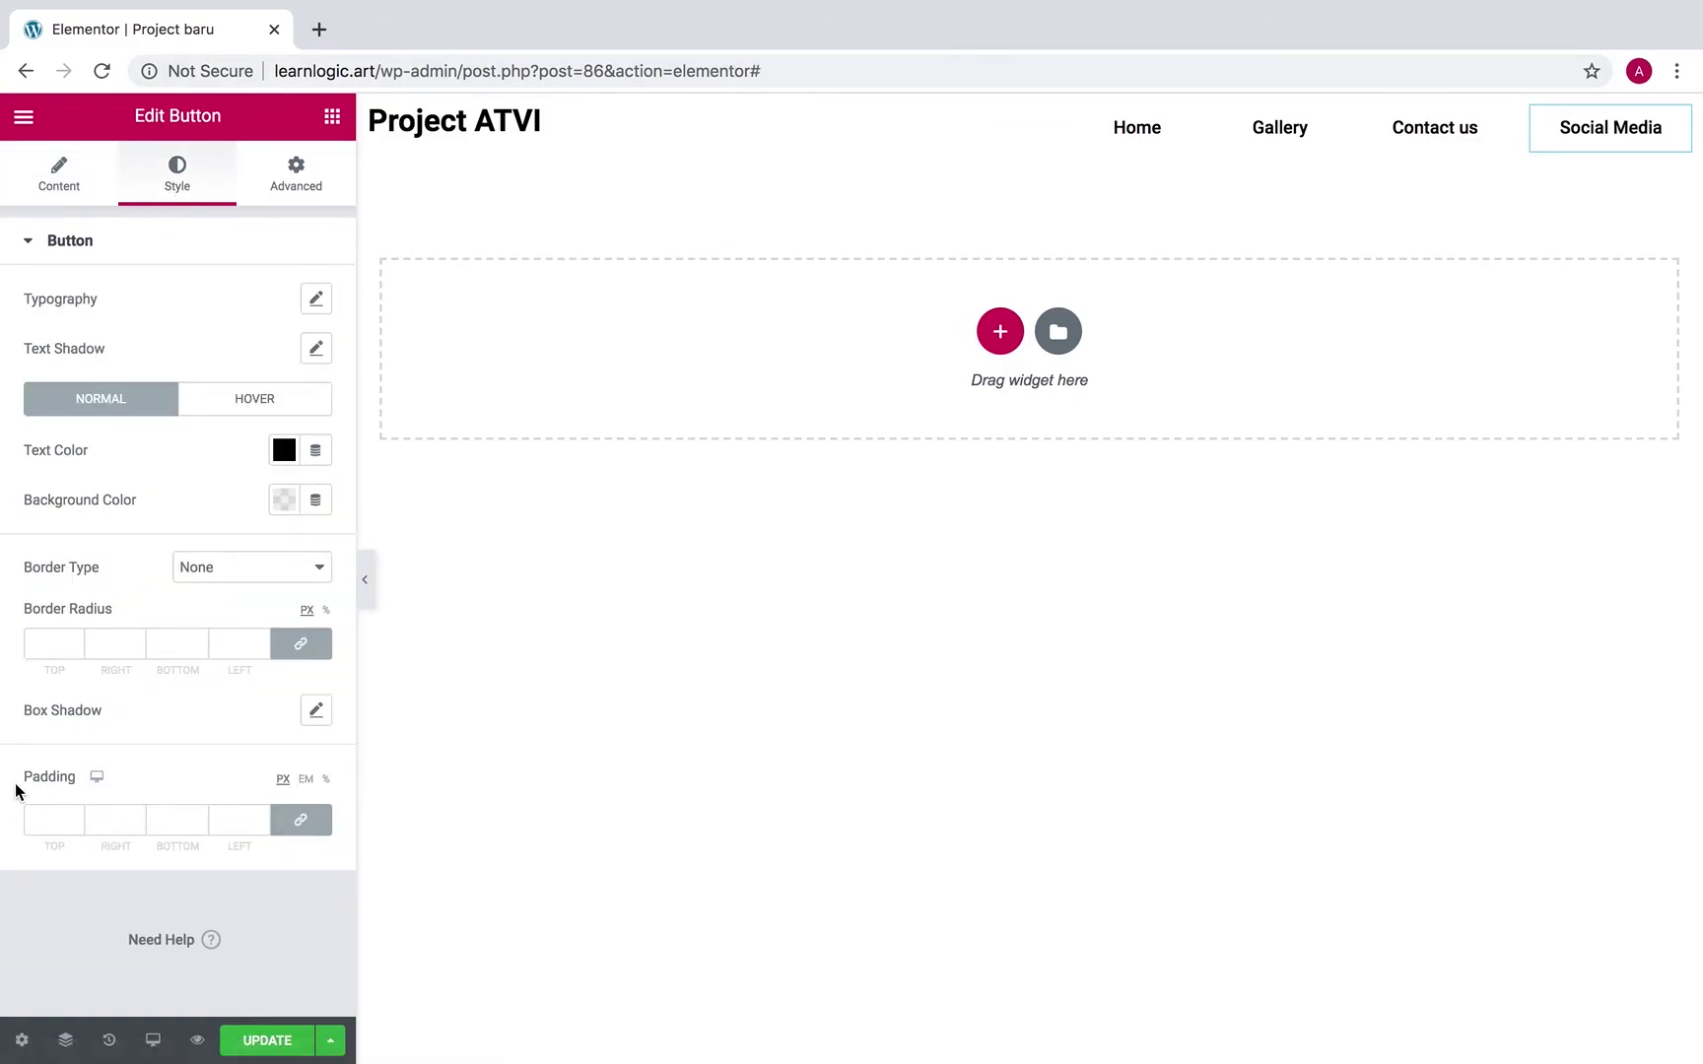
{"action": "left_click", "coordinate": [301, 823]}
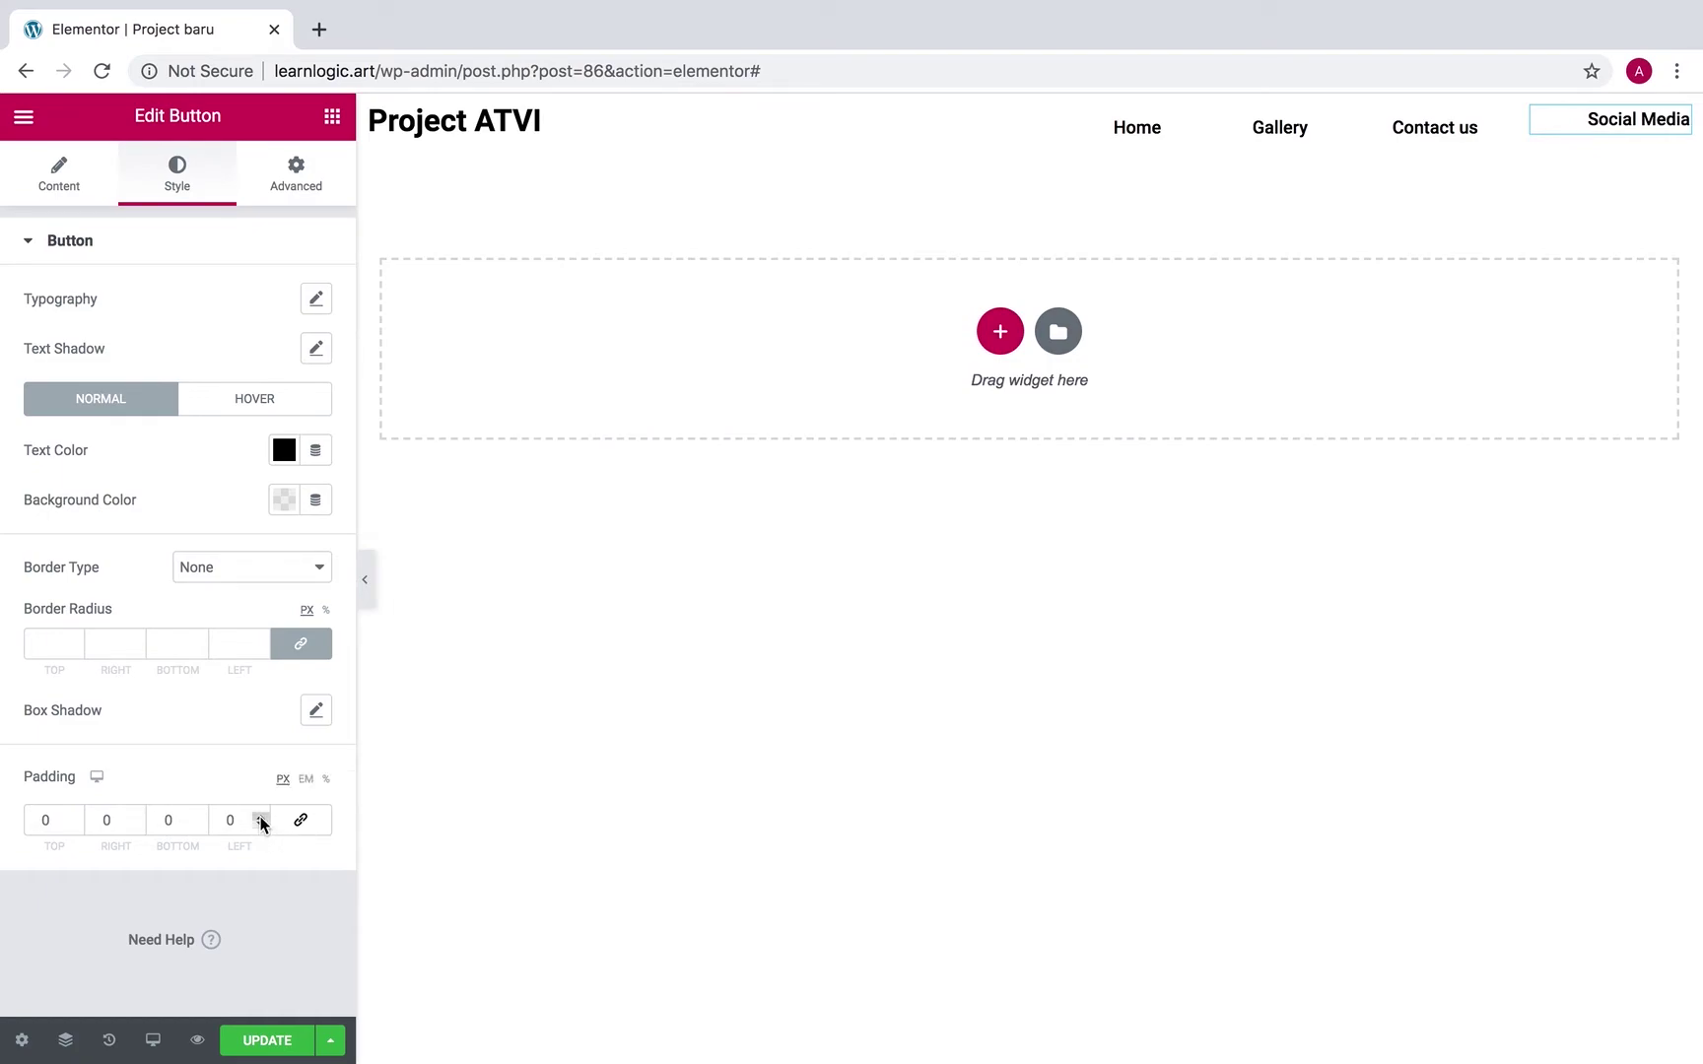
{"action": "left_click", "coordinate": [261, 826]}
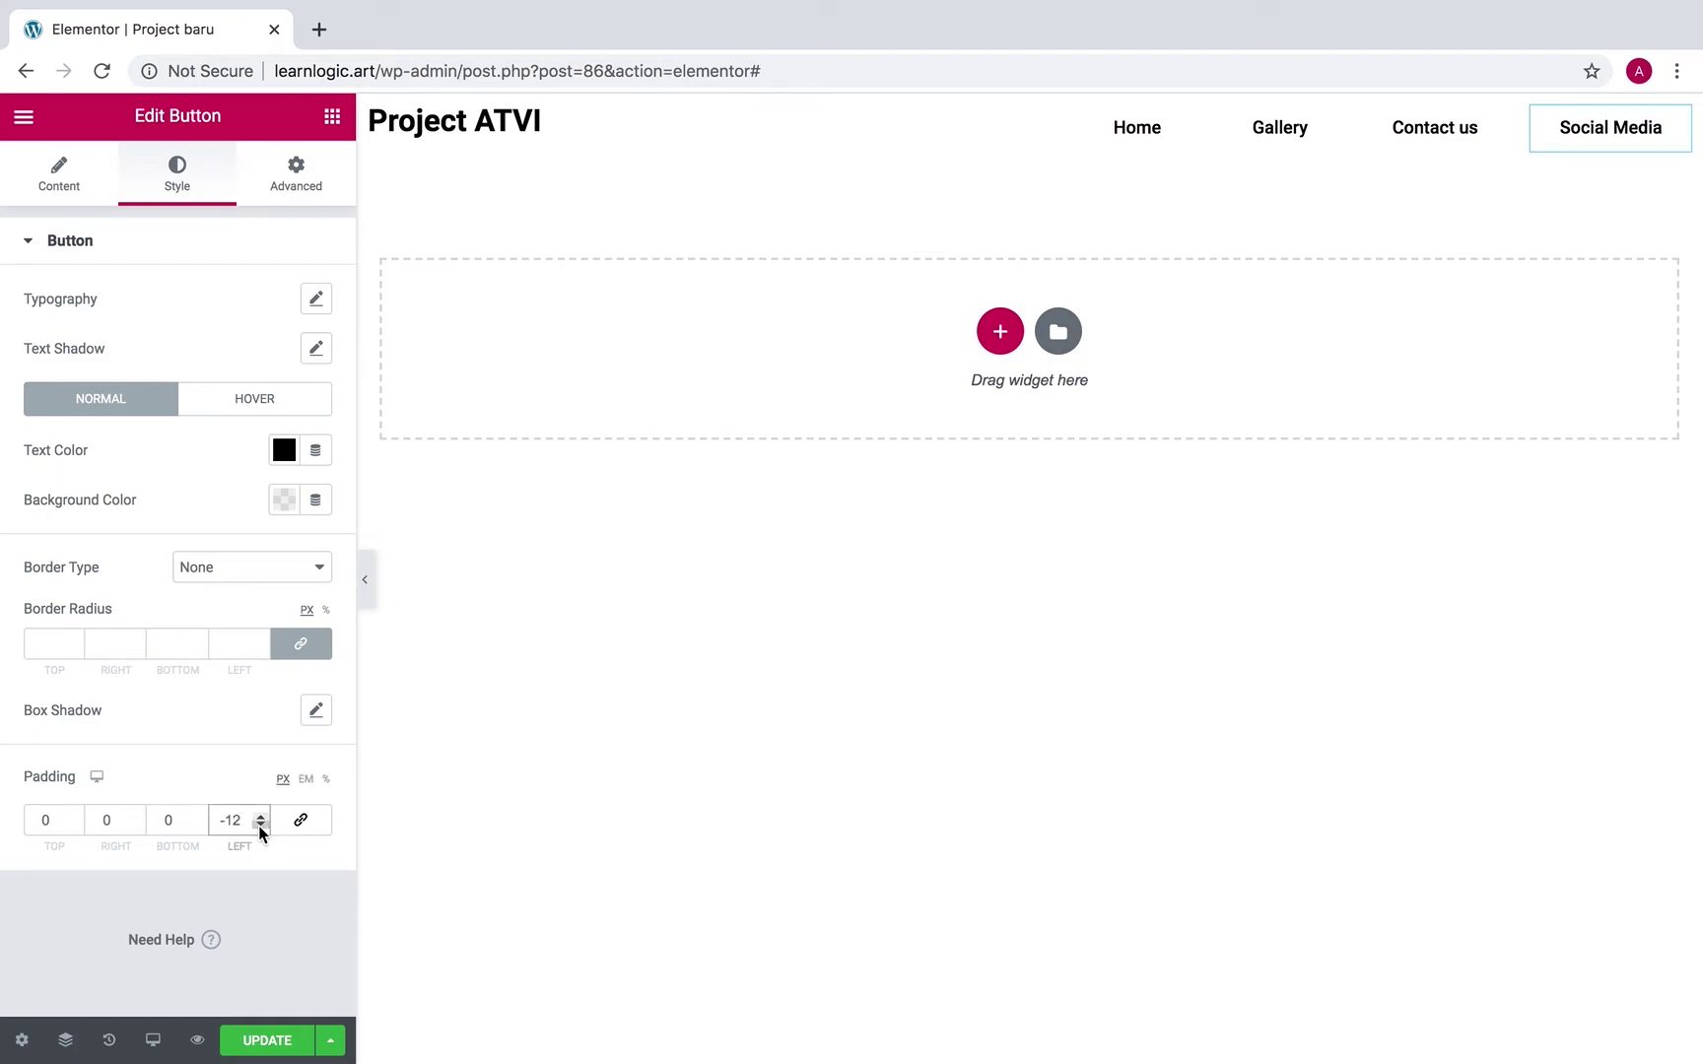
{"action": "left_click", "coordinate": [259, 826]}
{"action": "left_click", "coordinate": [258, 823]}
{"action": "left_click", "coordinate": [258, 821]}
{"action": "left_click", "coordinate": [258, 822]}
{"action": "left_click", "coordinate": [258, 822]}
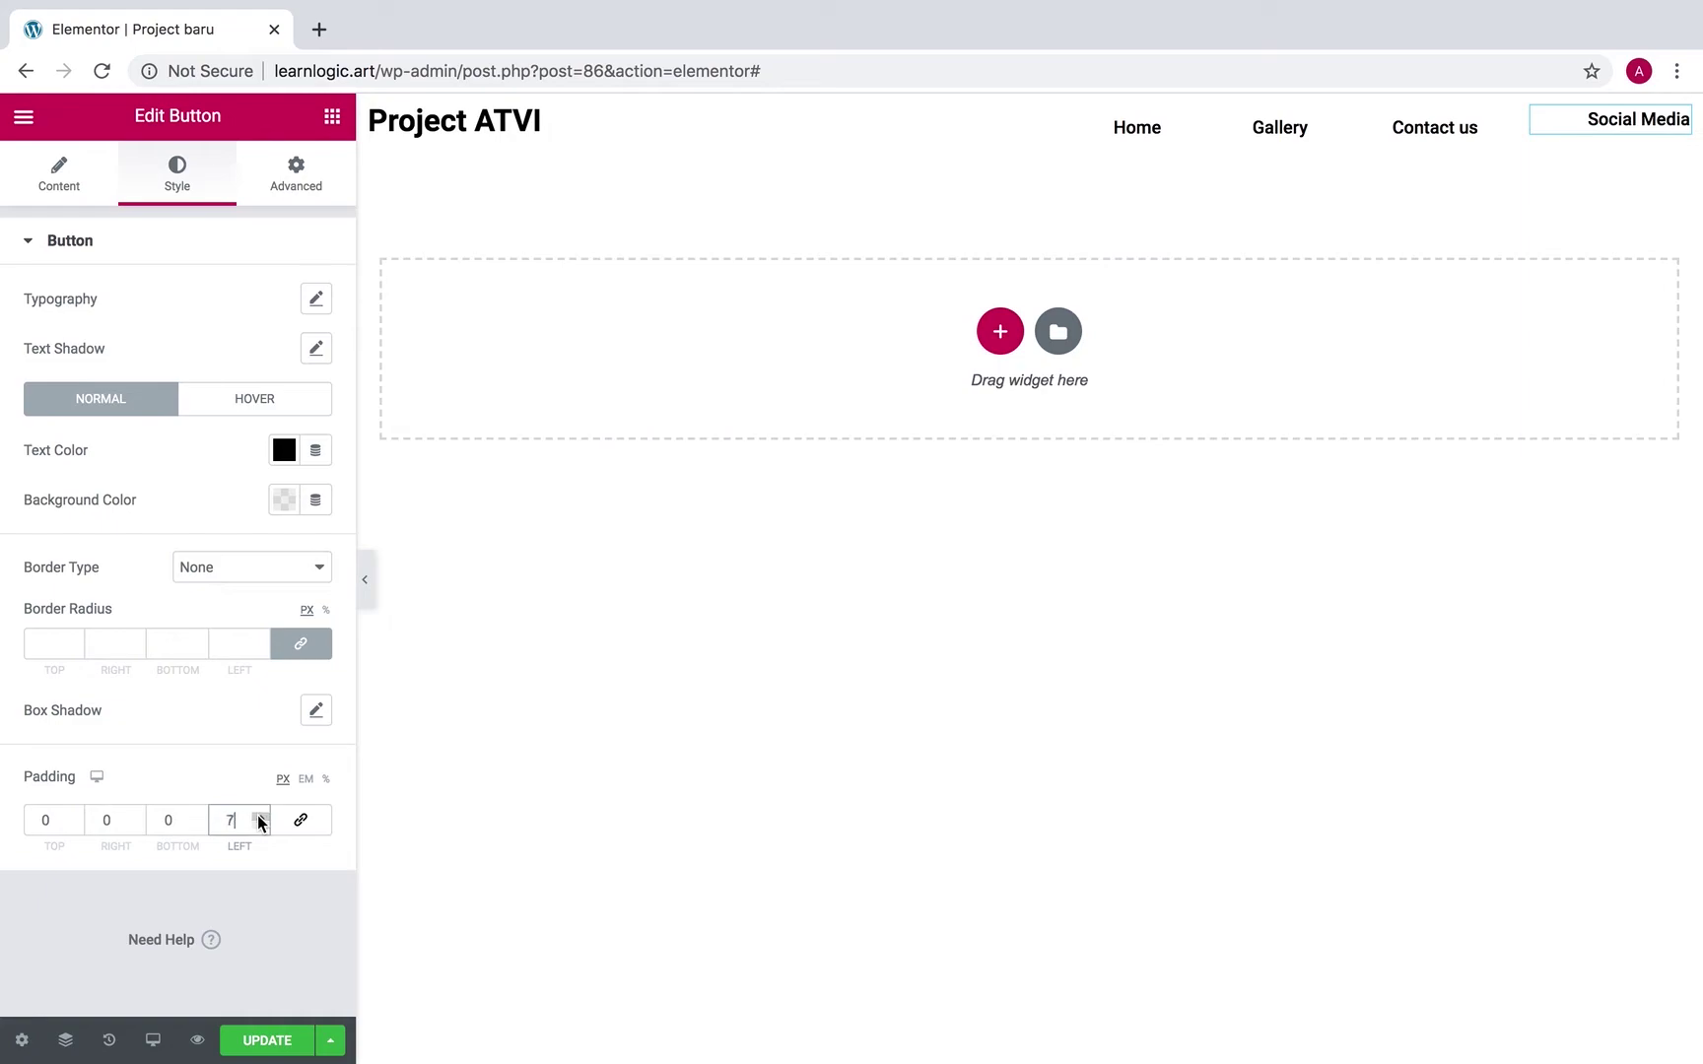
{"action": "left_click", "coordinate": [259, 817]}
{"action": "left_click", "coordinate": [259, 816]}
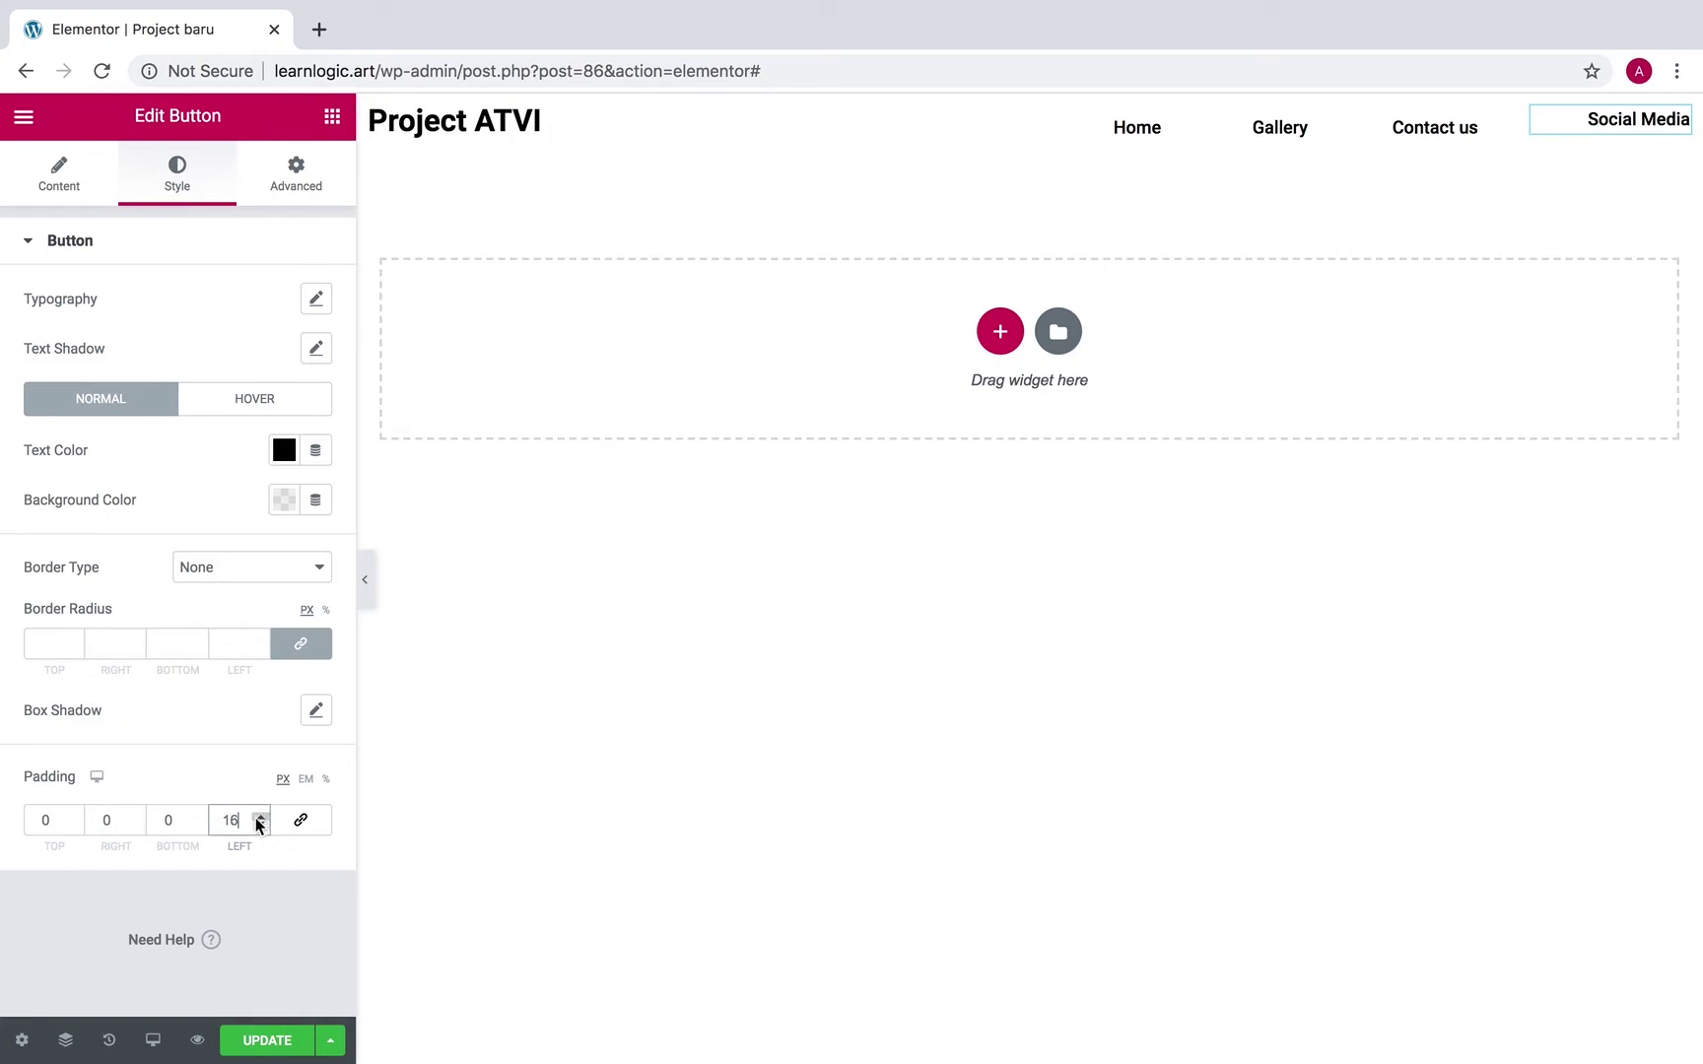
Set the Social Media button's bottom padding to 11 px, right padding to 28 px and top padding to 13 px.
{"action": "left_click", "coordinate": [199, 818]}
{"action": "left_click", "coordinate": [199, 818]}
{"action": "left_click", "coordinate": [199, 818]}
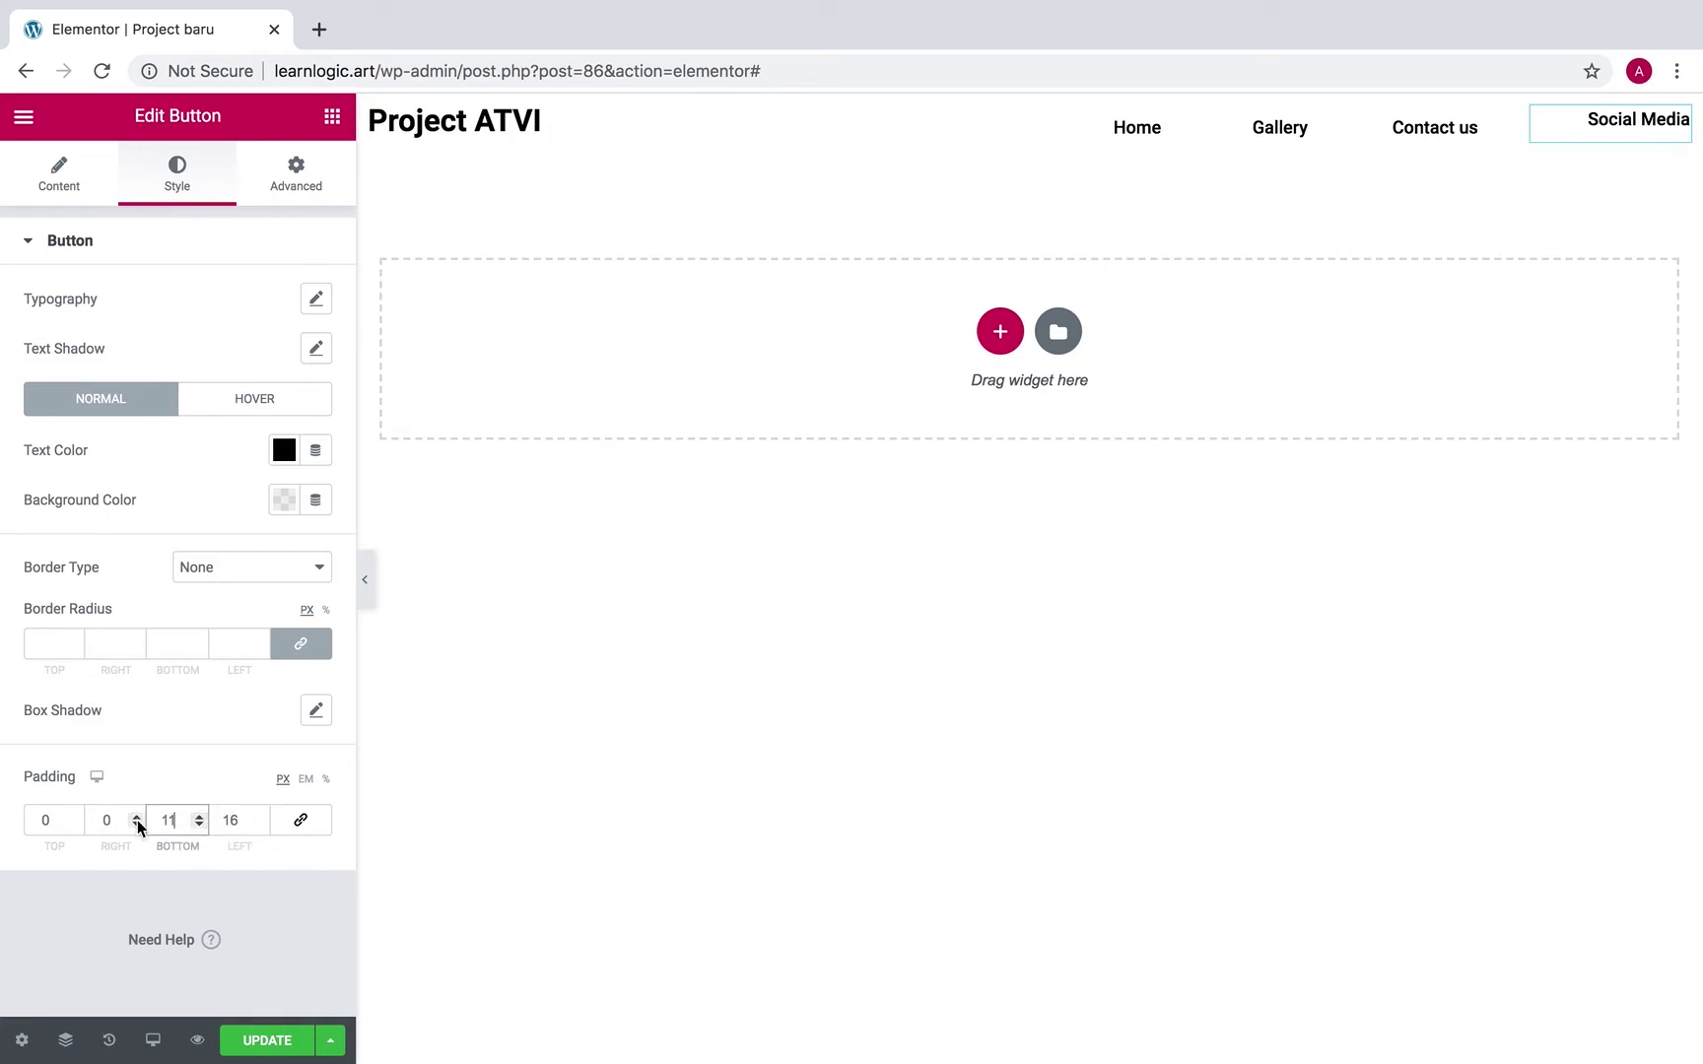
{"action": "left_click", "coordinate": [135, 816]}
{"action": "left_click", "coordinate": [135, 816]}
{"action": "left_click_drag", "start_coordinate": [135, 817], "coordinate": [77, 828]}
{"action": "left_click", "coordinate": [77, 828]}
{"action": "left_click", "coordinate": [76, 828]}
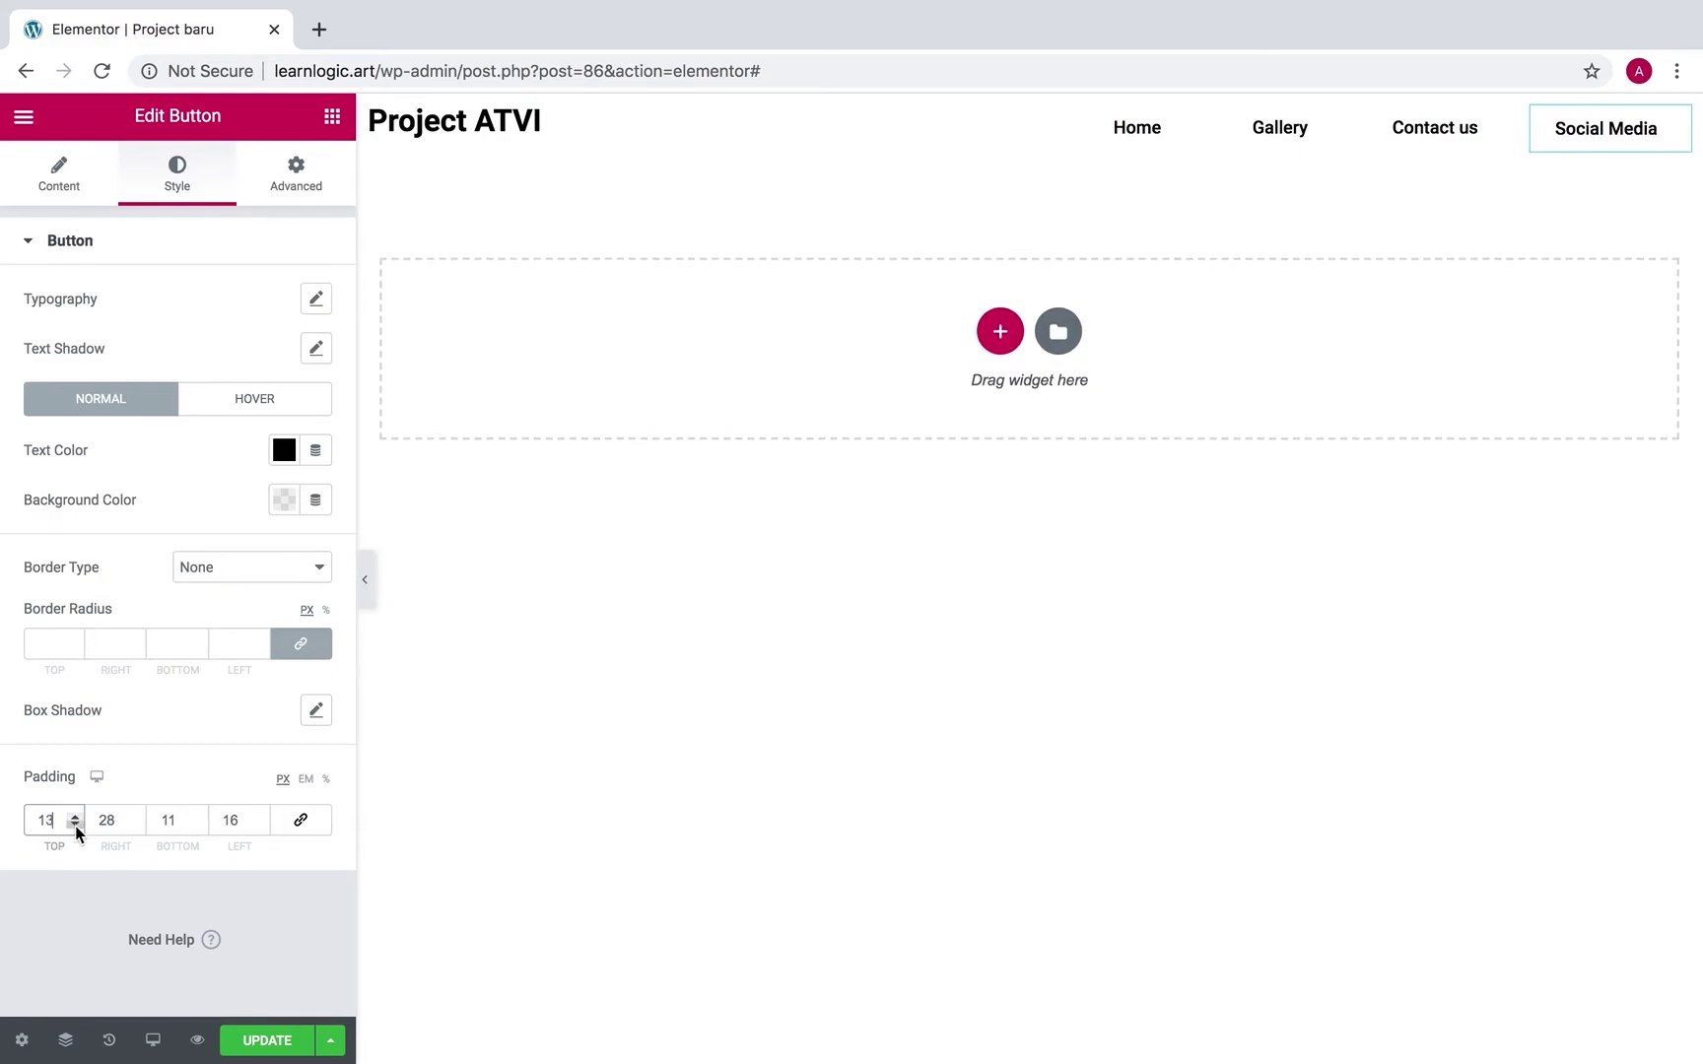
Try a top padding of 12 px on the Social Media button.
{"action": "left_click", "coordinate": [77, 828]}
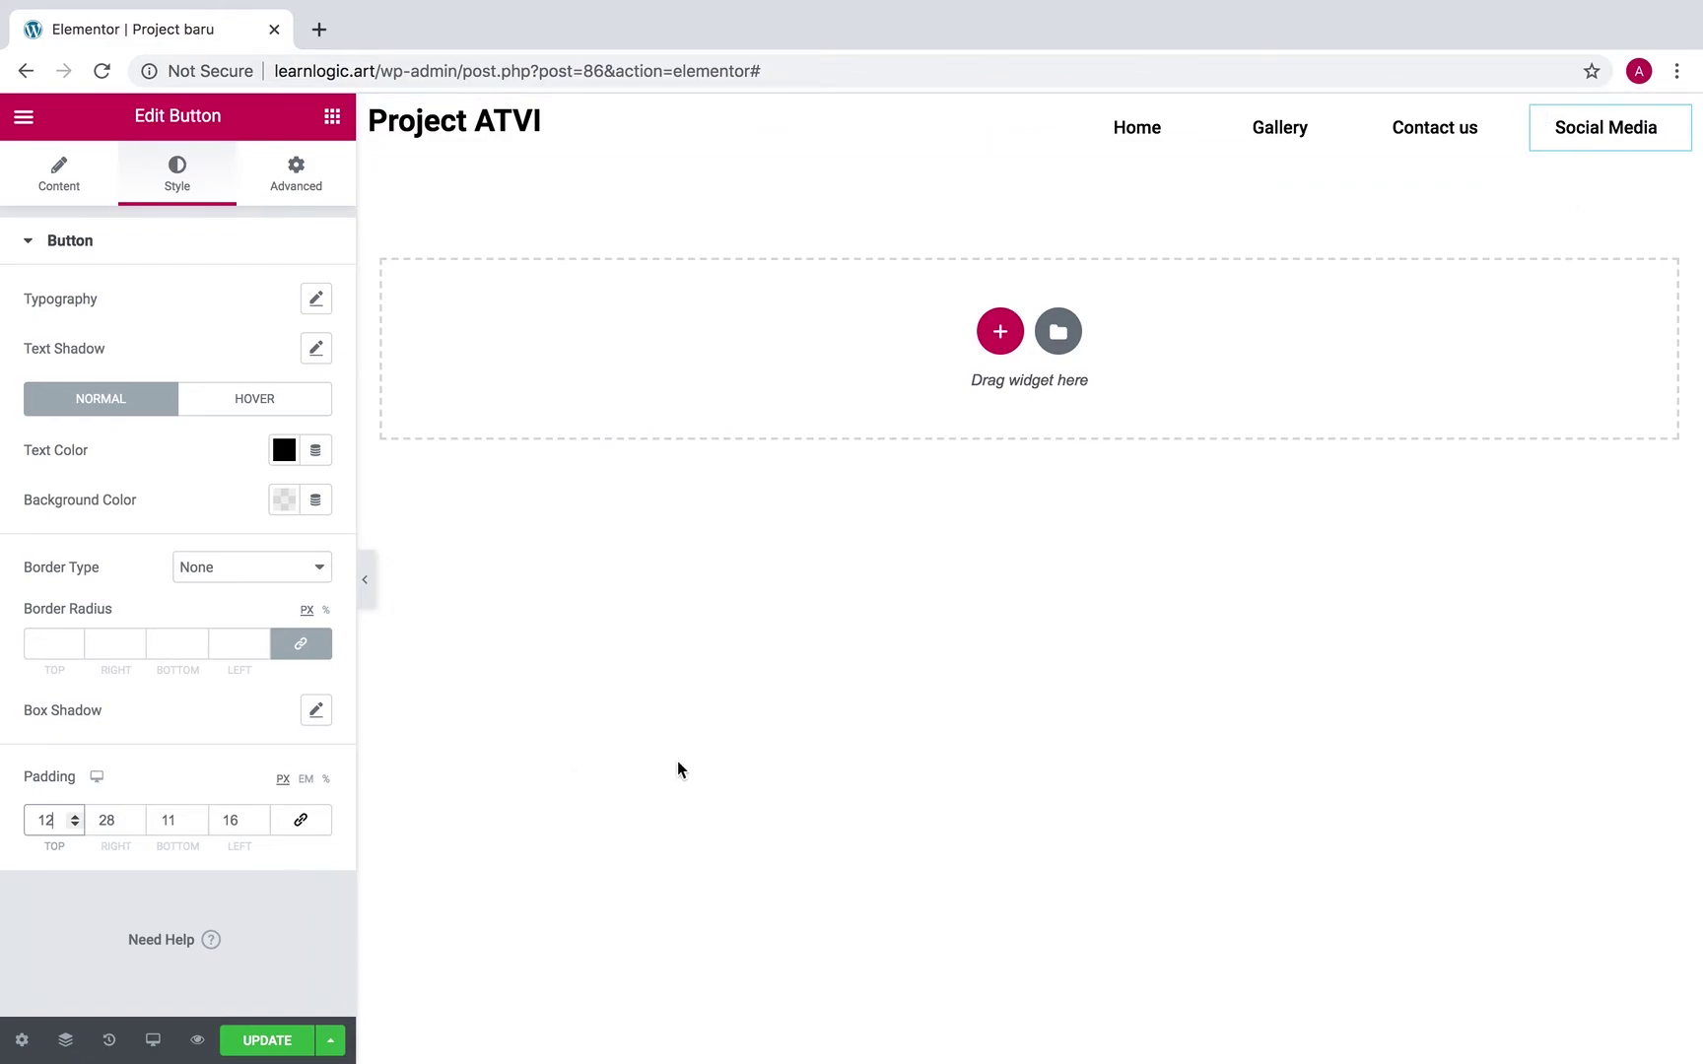
{"action": "left_click", "coordinate": [1001, 739]}
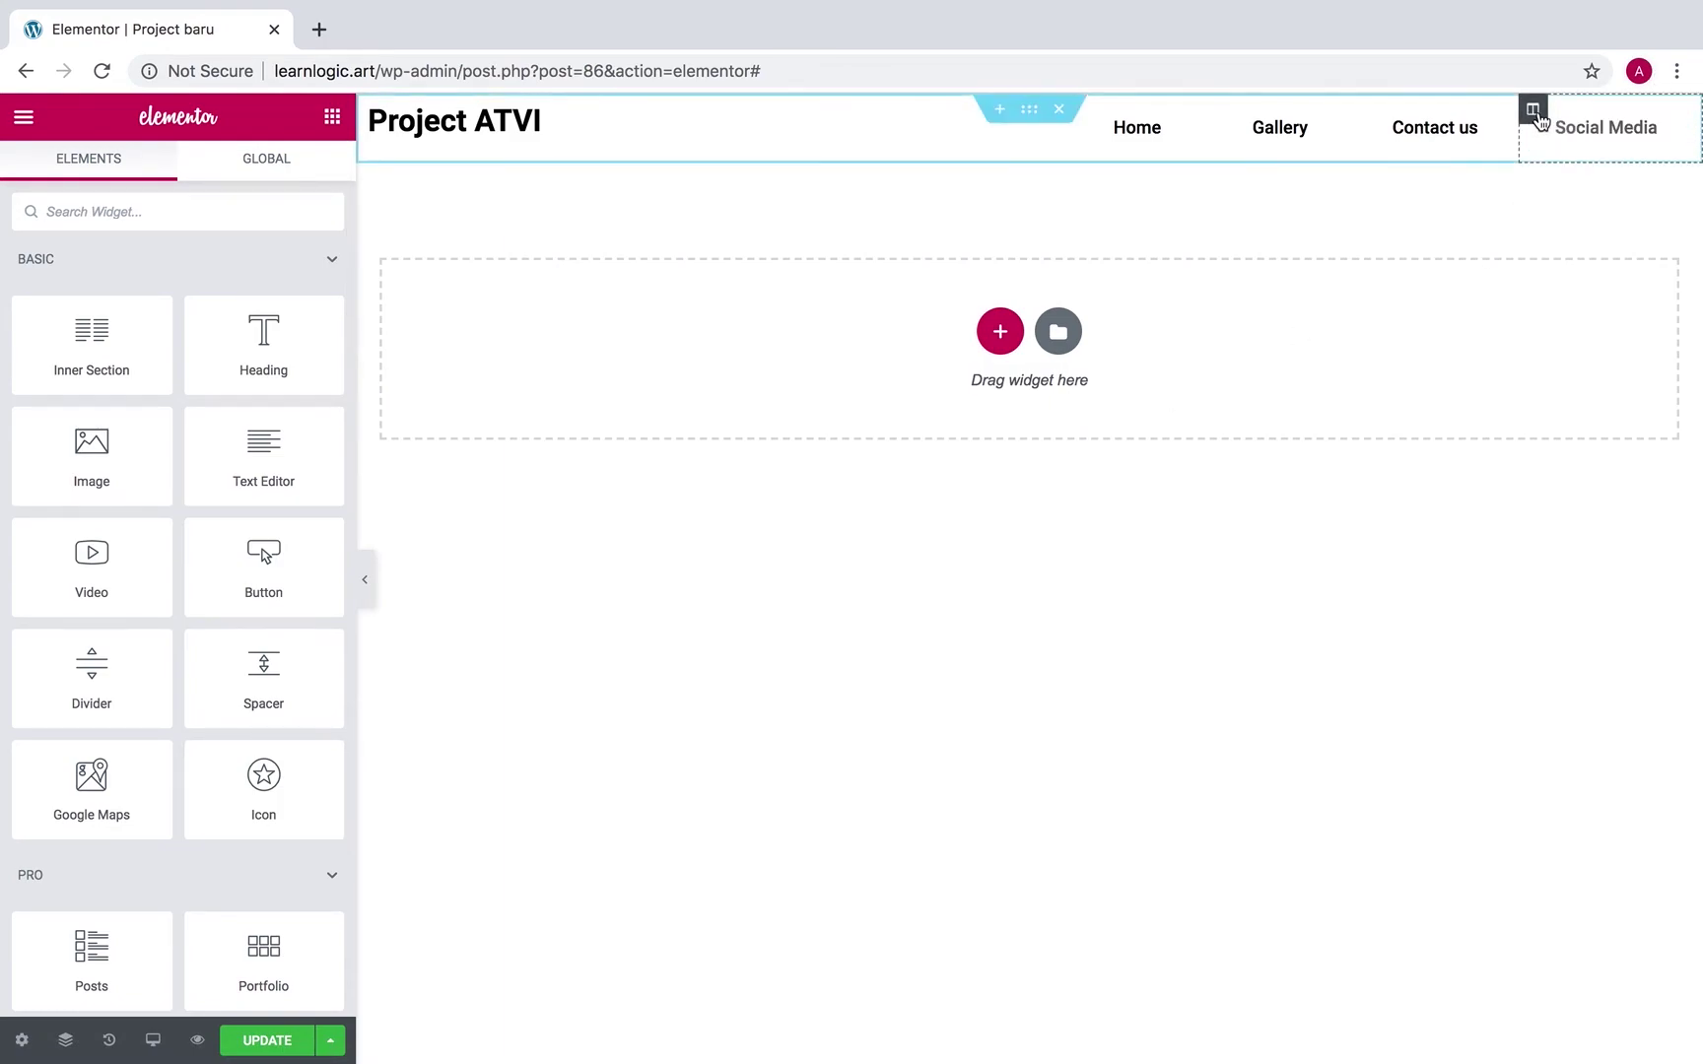
{"action": "left_click", "coordinate": [1532, 109]}
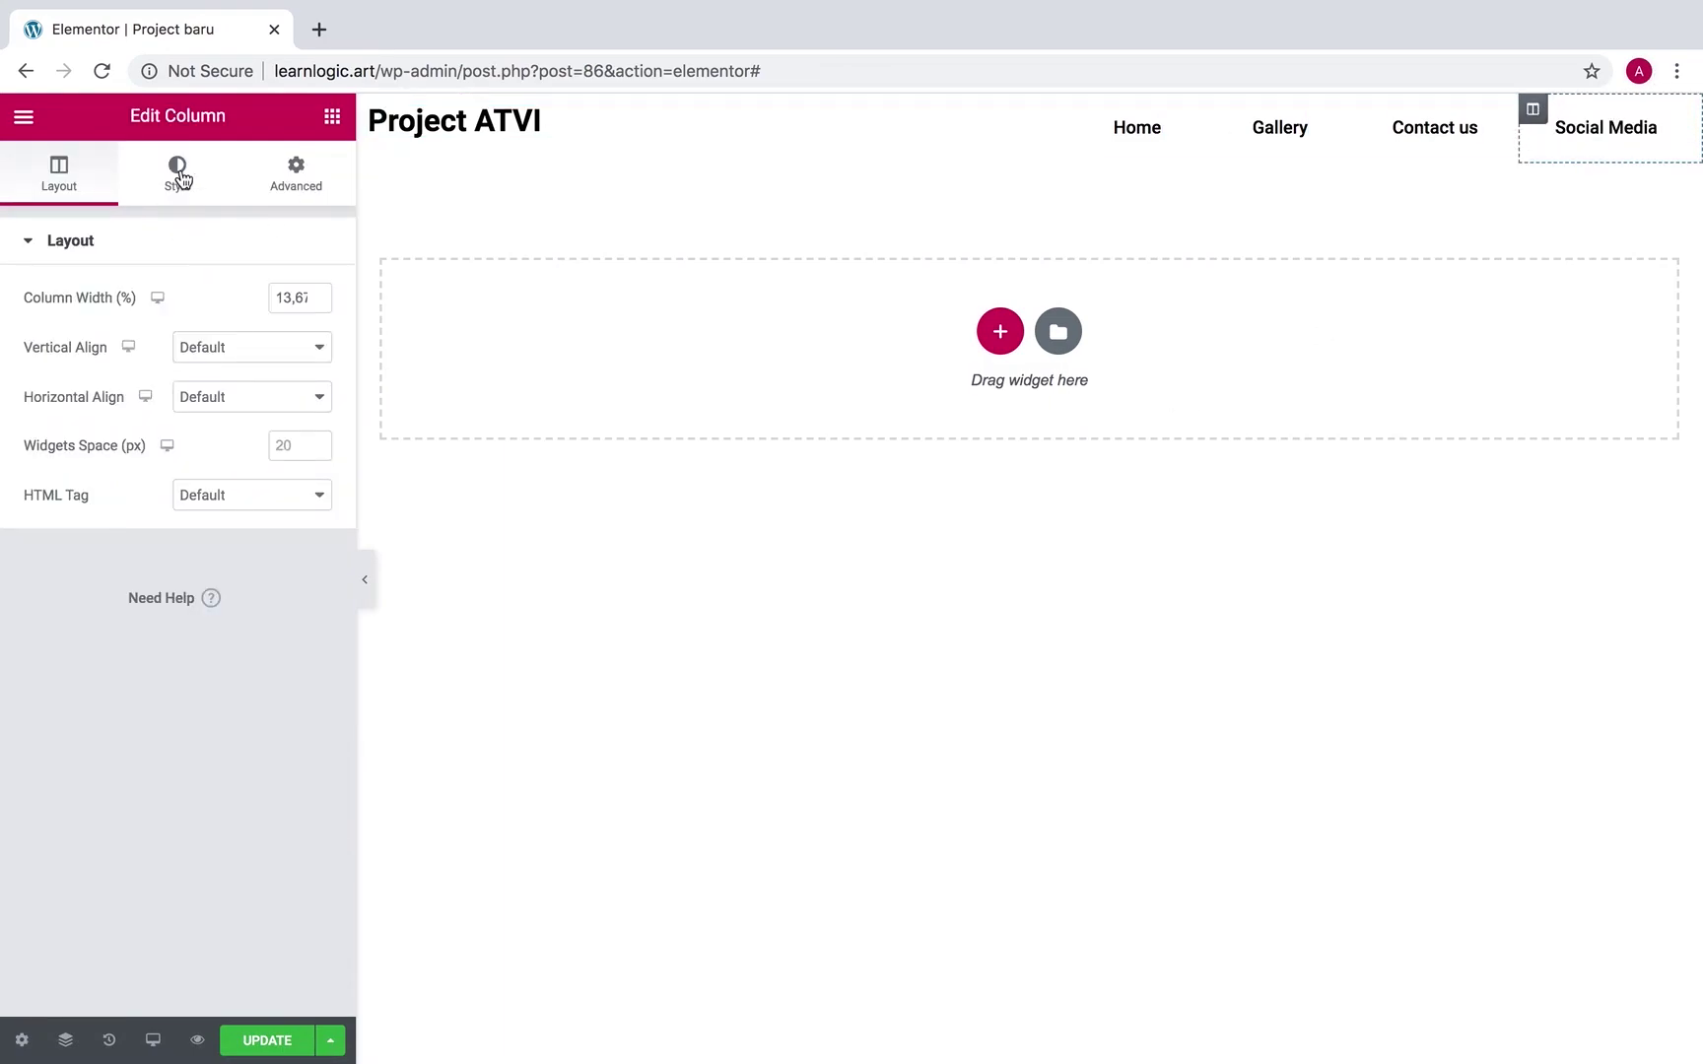
{"action": "left_click", "coordinate": [1654, 131]}
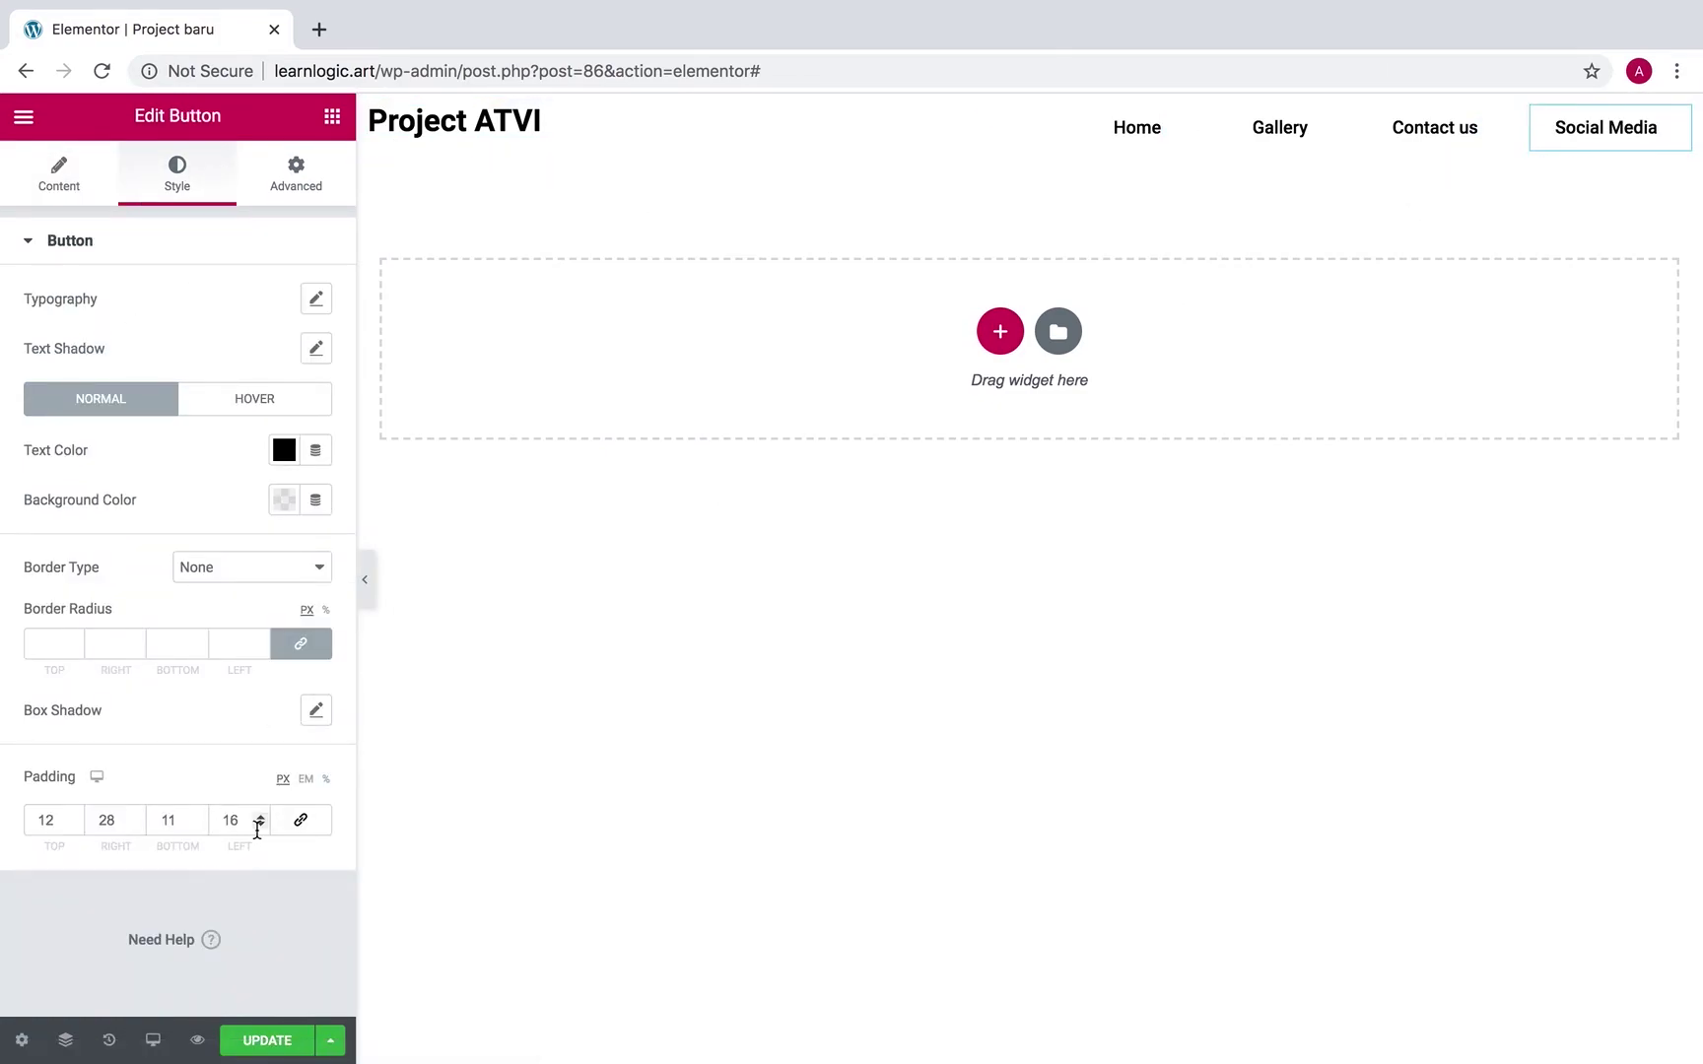
Set the Social Media button's top padding to 13 px and preview the header without the editing panel.
{"action": "left_click", "coordinate": [77, 817]}
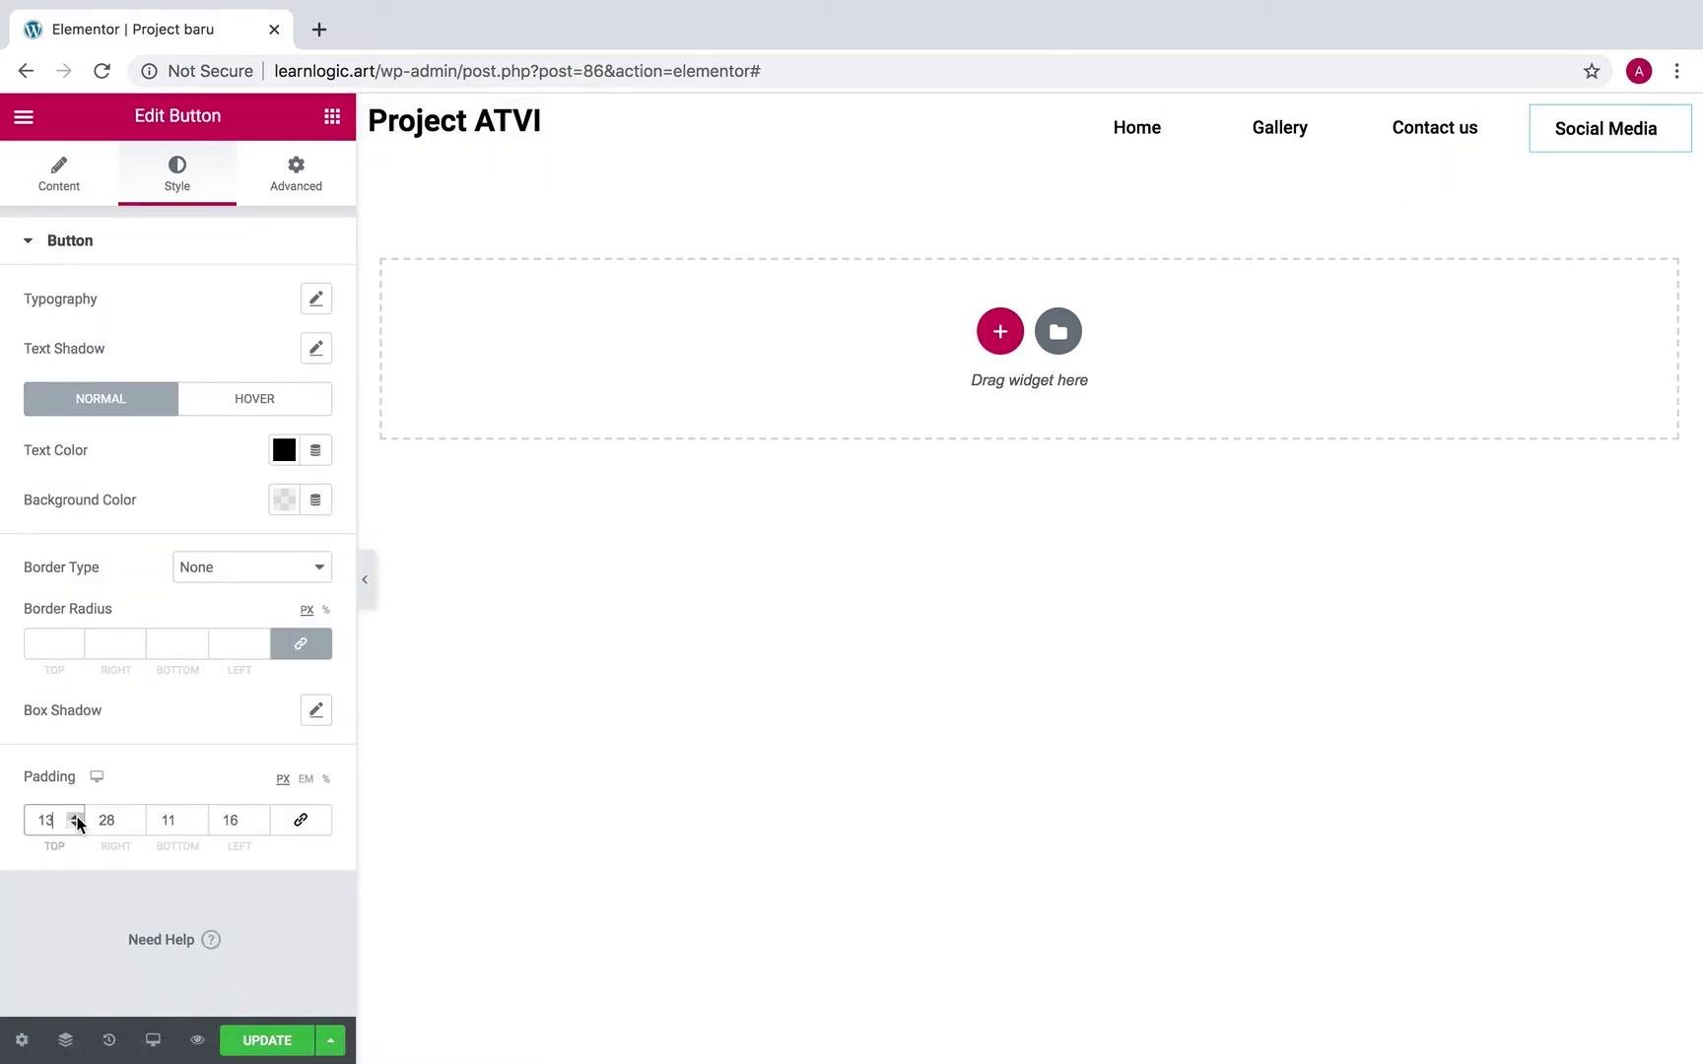
{"action": "left_click", "coordinate": [77, 818]}
{"action": "left_click", "coordinate": [74, 825]}
{"action": "left_click", "coordinate": [364, 581]}
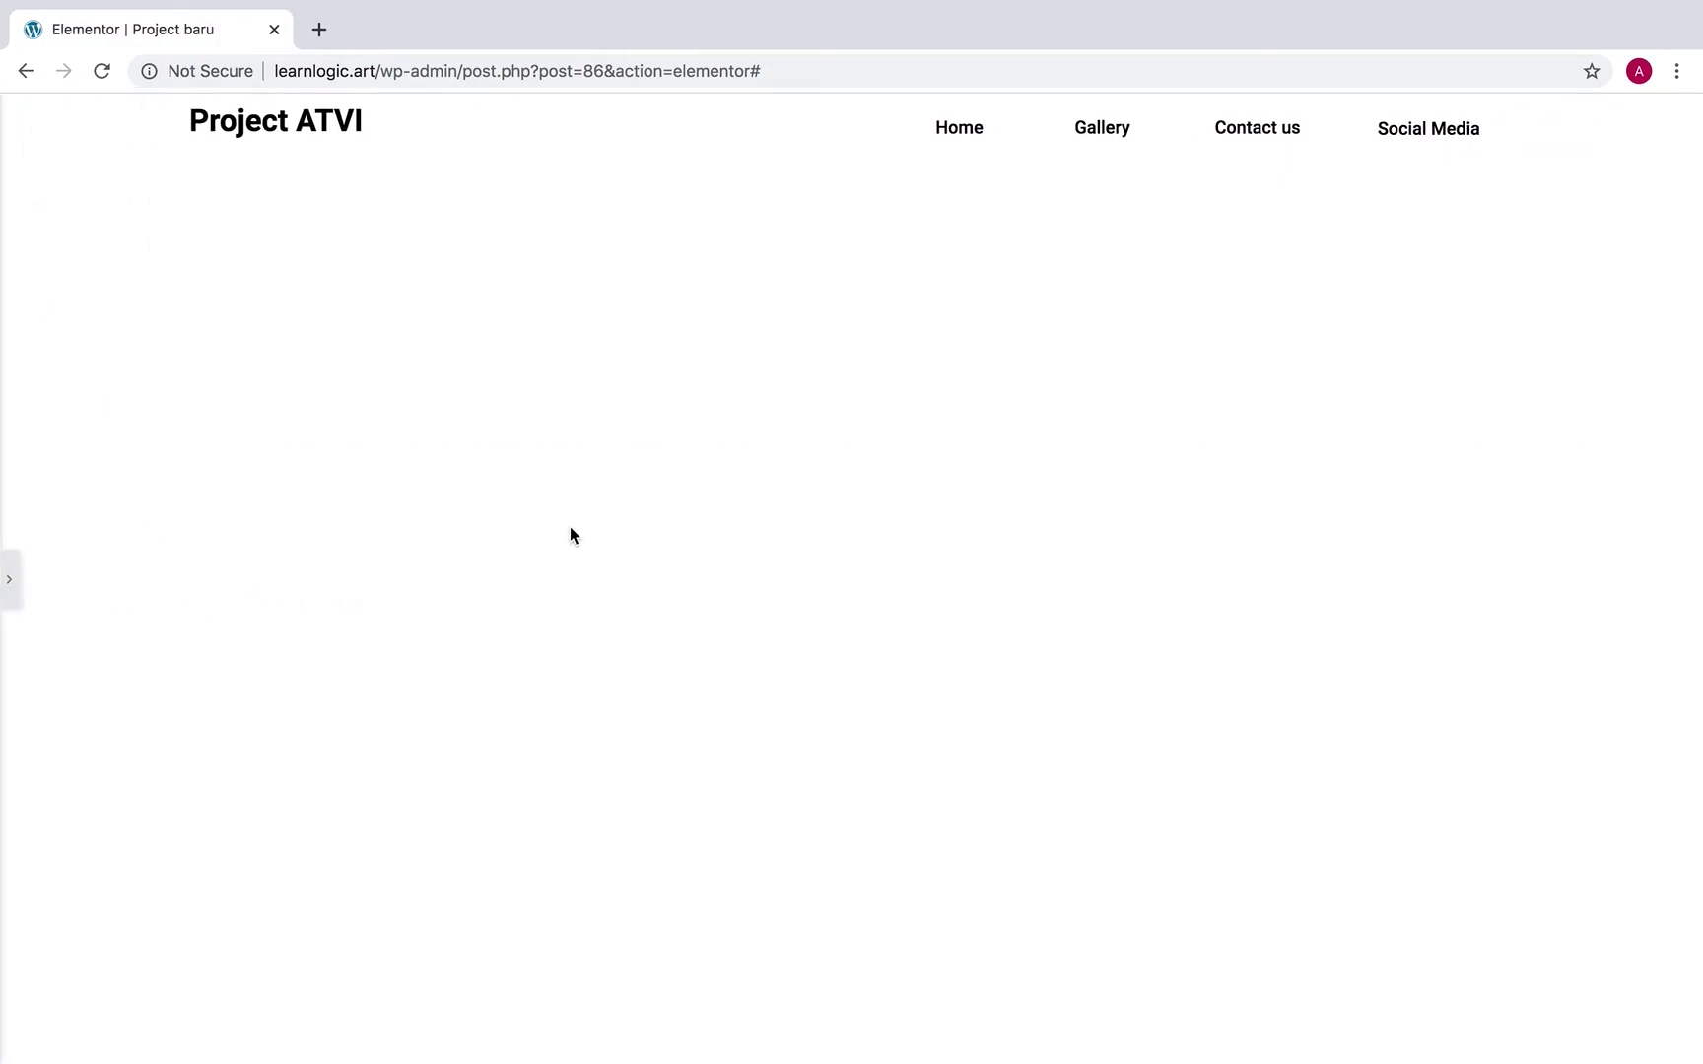
{"action": "left_click", "coordinate": [10, 581]}
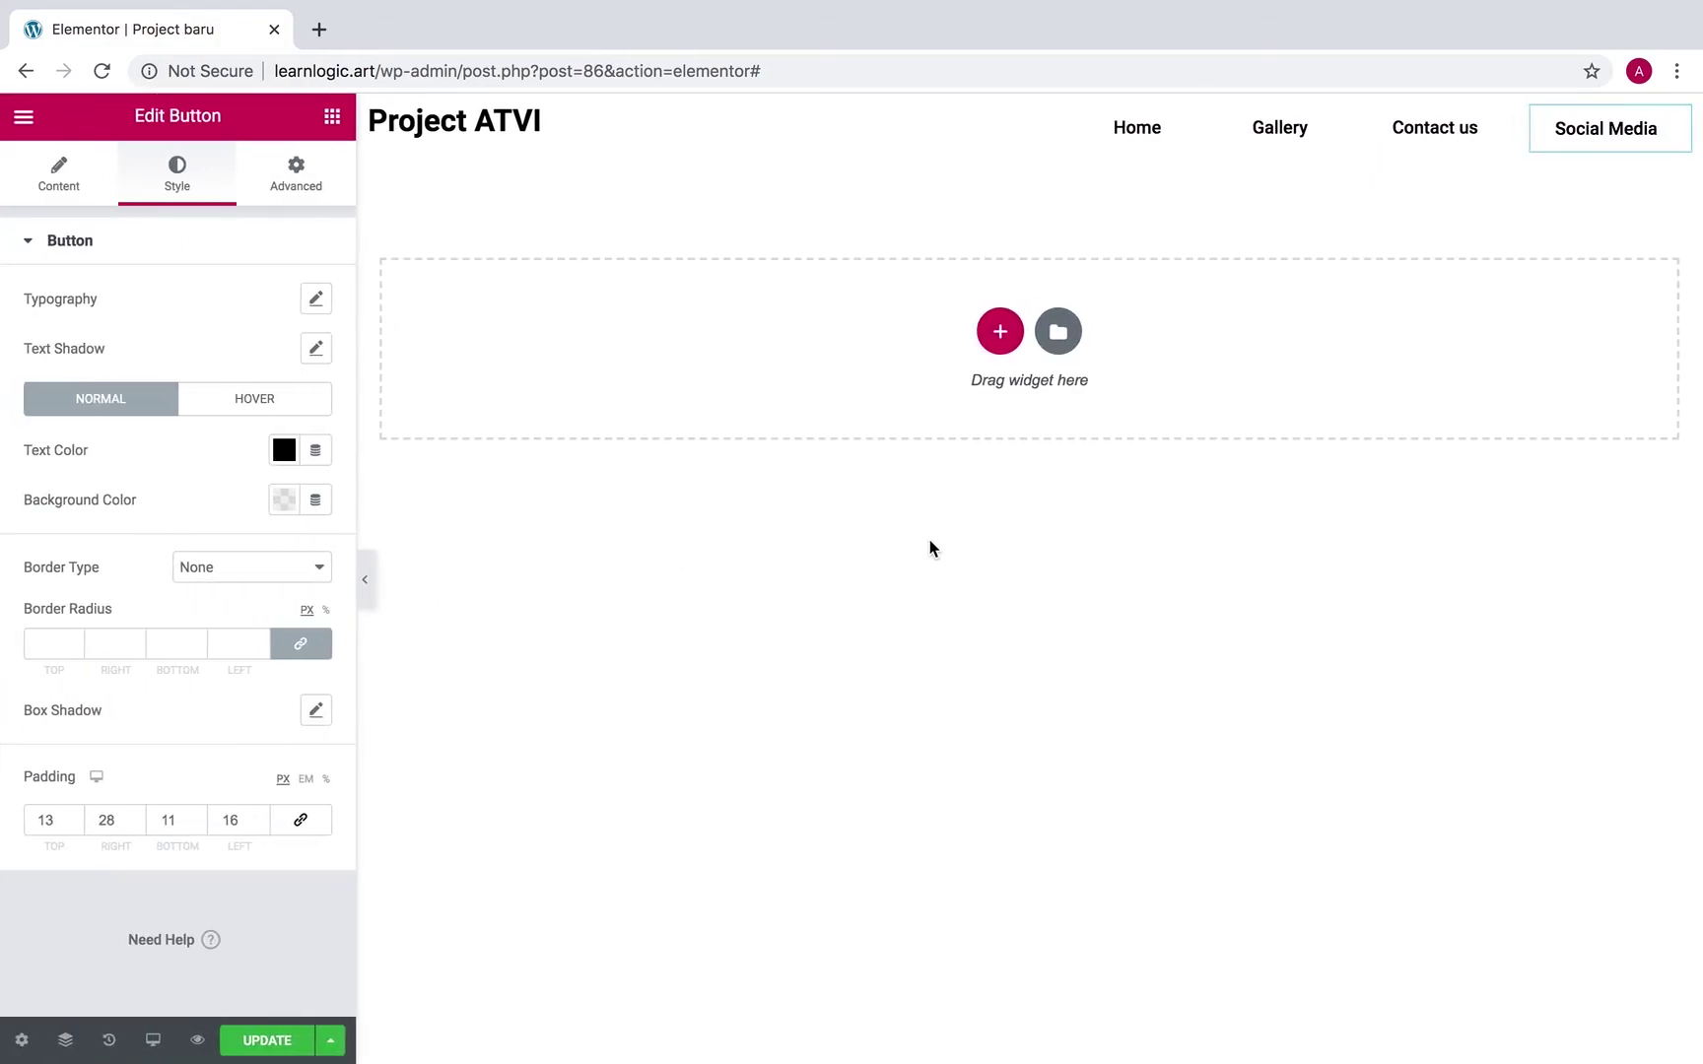
Add a new single-column section below the header.
{"action": "left_click", "coordinate": [790, 462]}
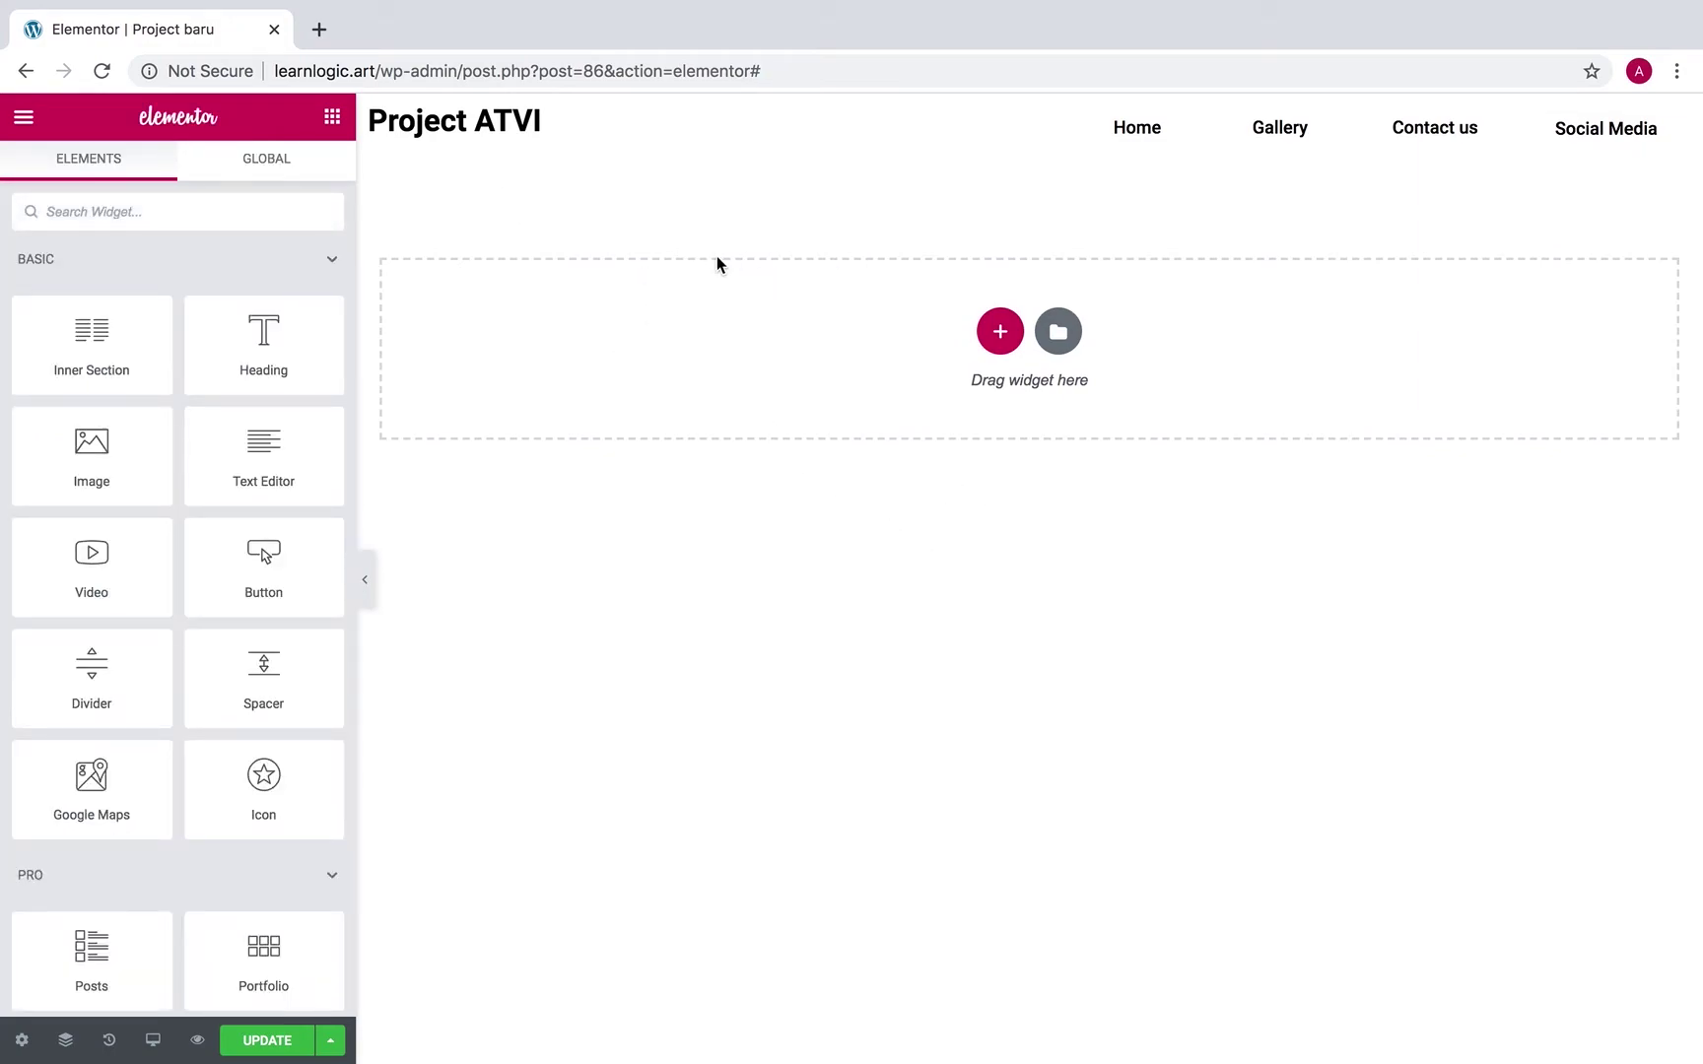
{"action": "left_click", "coordinate": [1000, 333]}
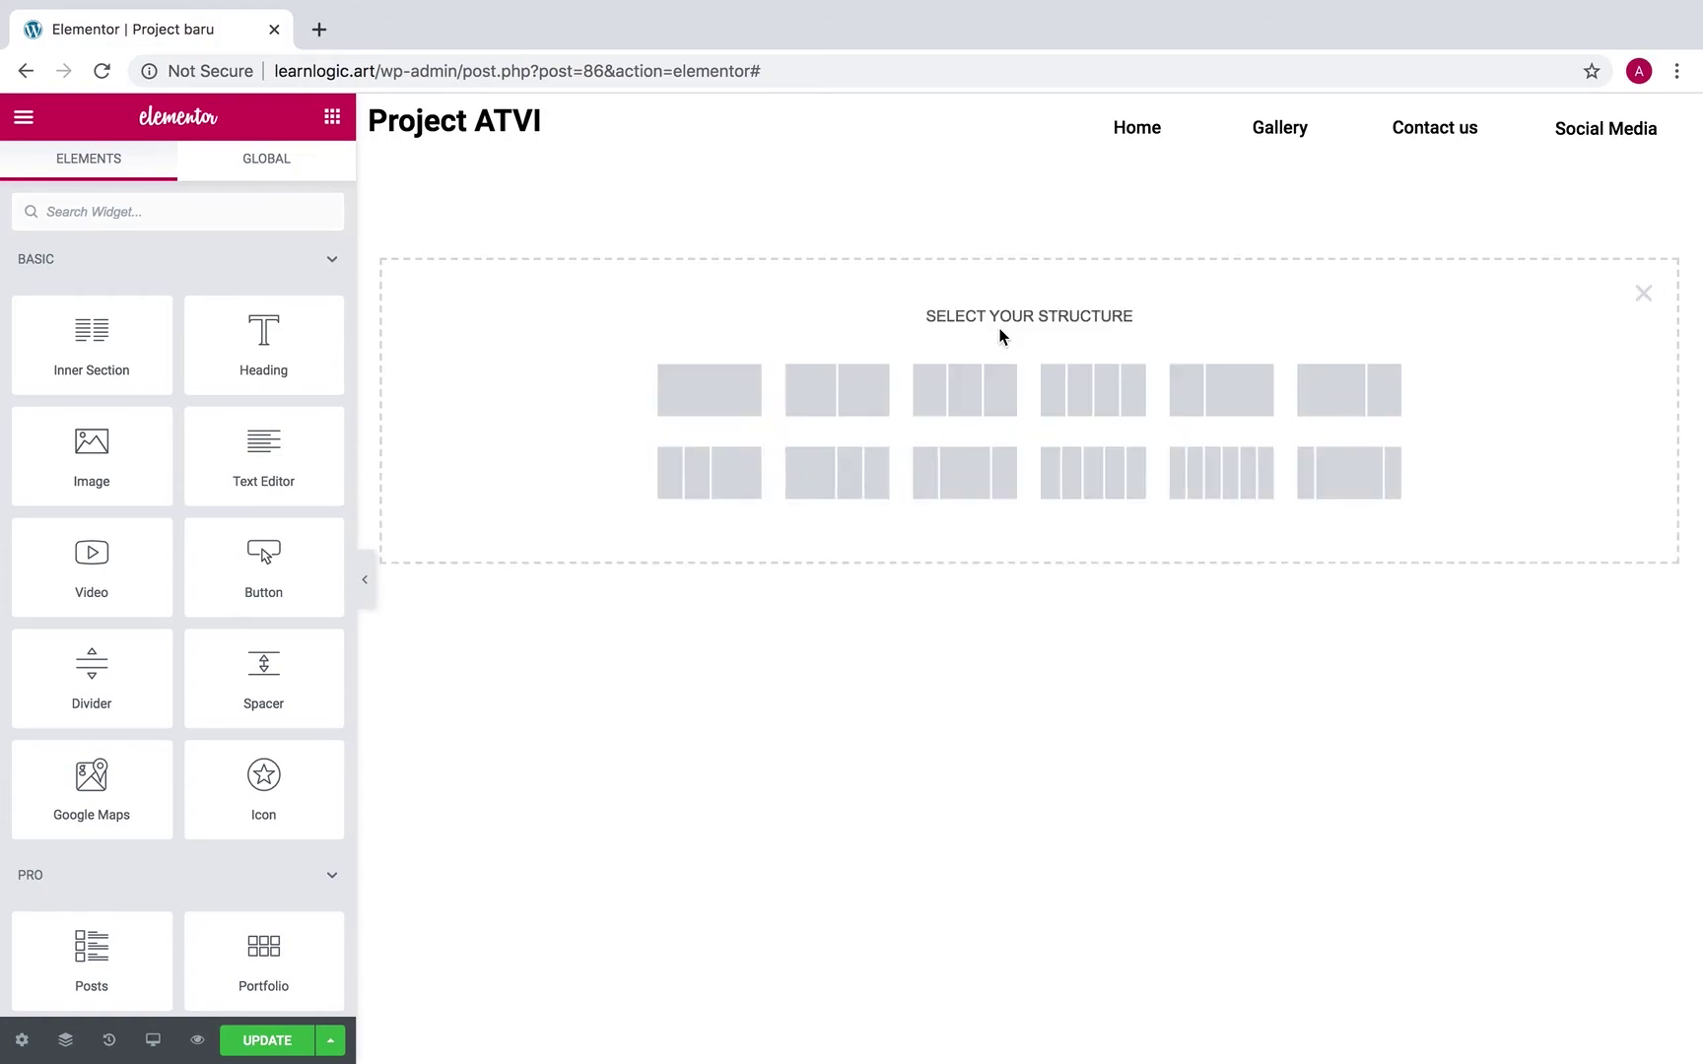
{"action": "left_click", "coordinate": [702, 409]}
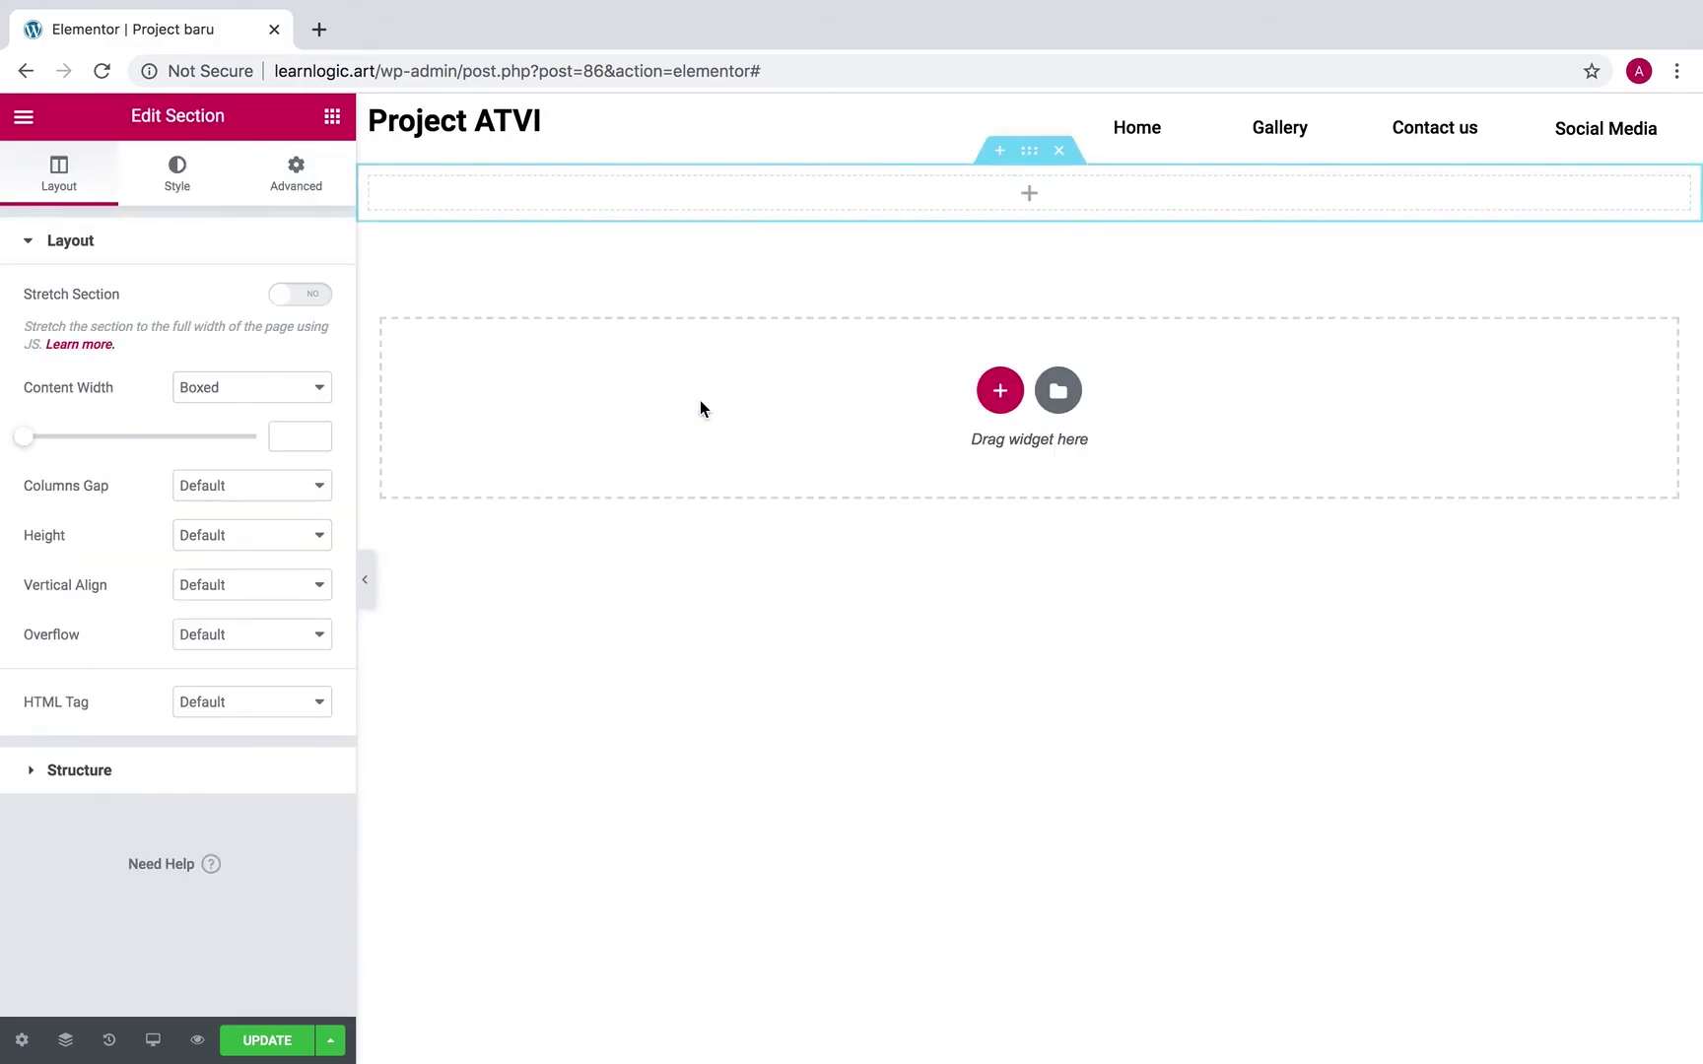
Place an Image widget in the new section and give it city-sunny-people-street.jpg from the media library.
{"action": "left_click", "coordinate": [1030, 191]}
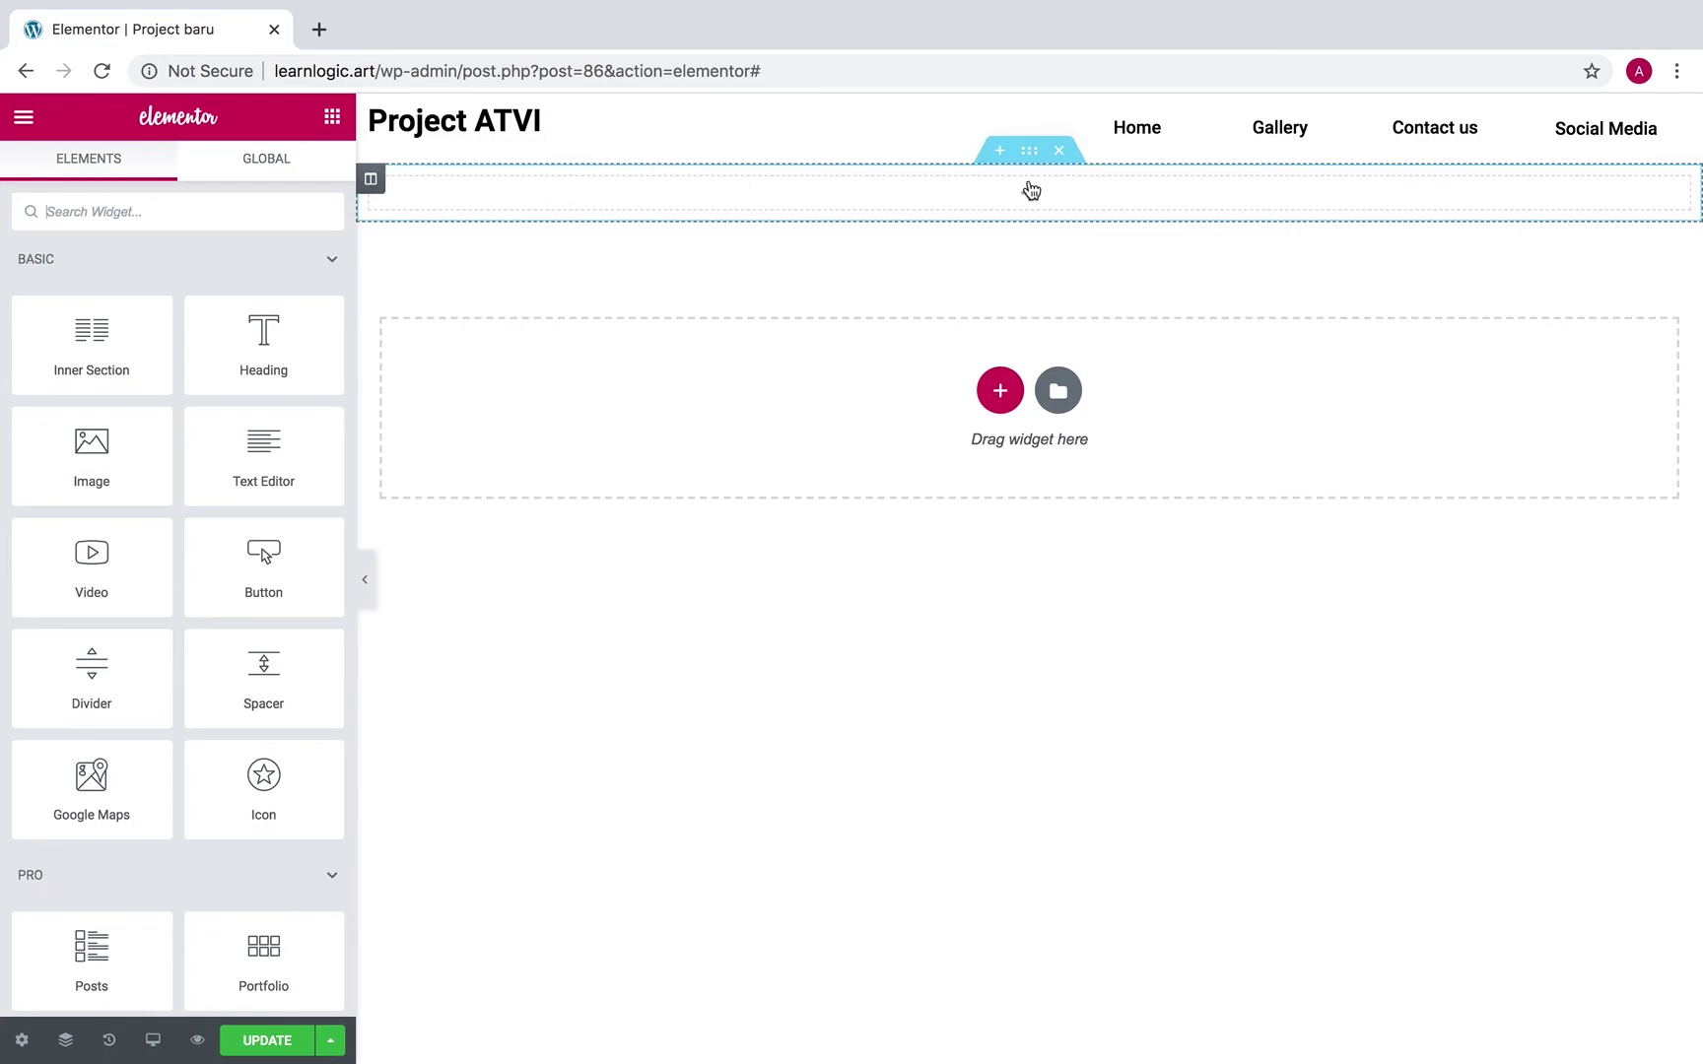
{"action": "left_click_drag", "start_coordinate": [118, 448], "coordinate": [1022, 198]}
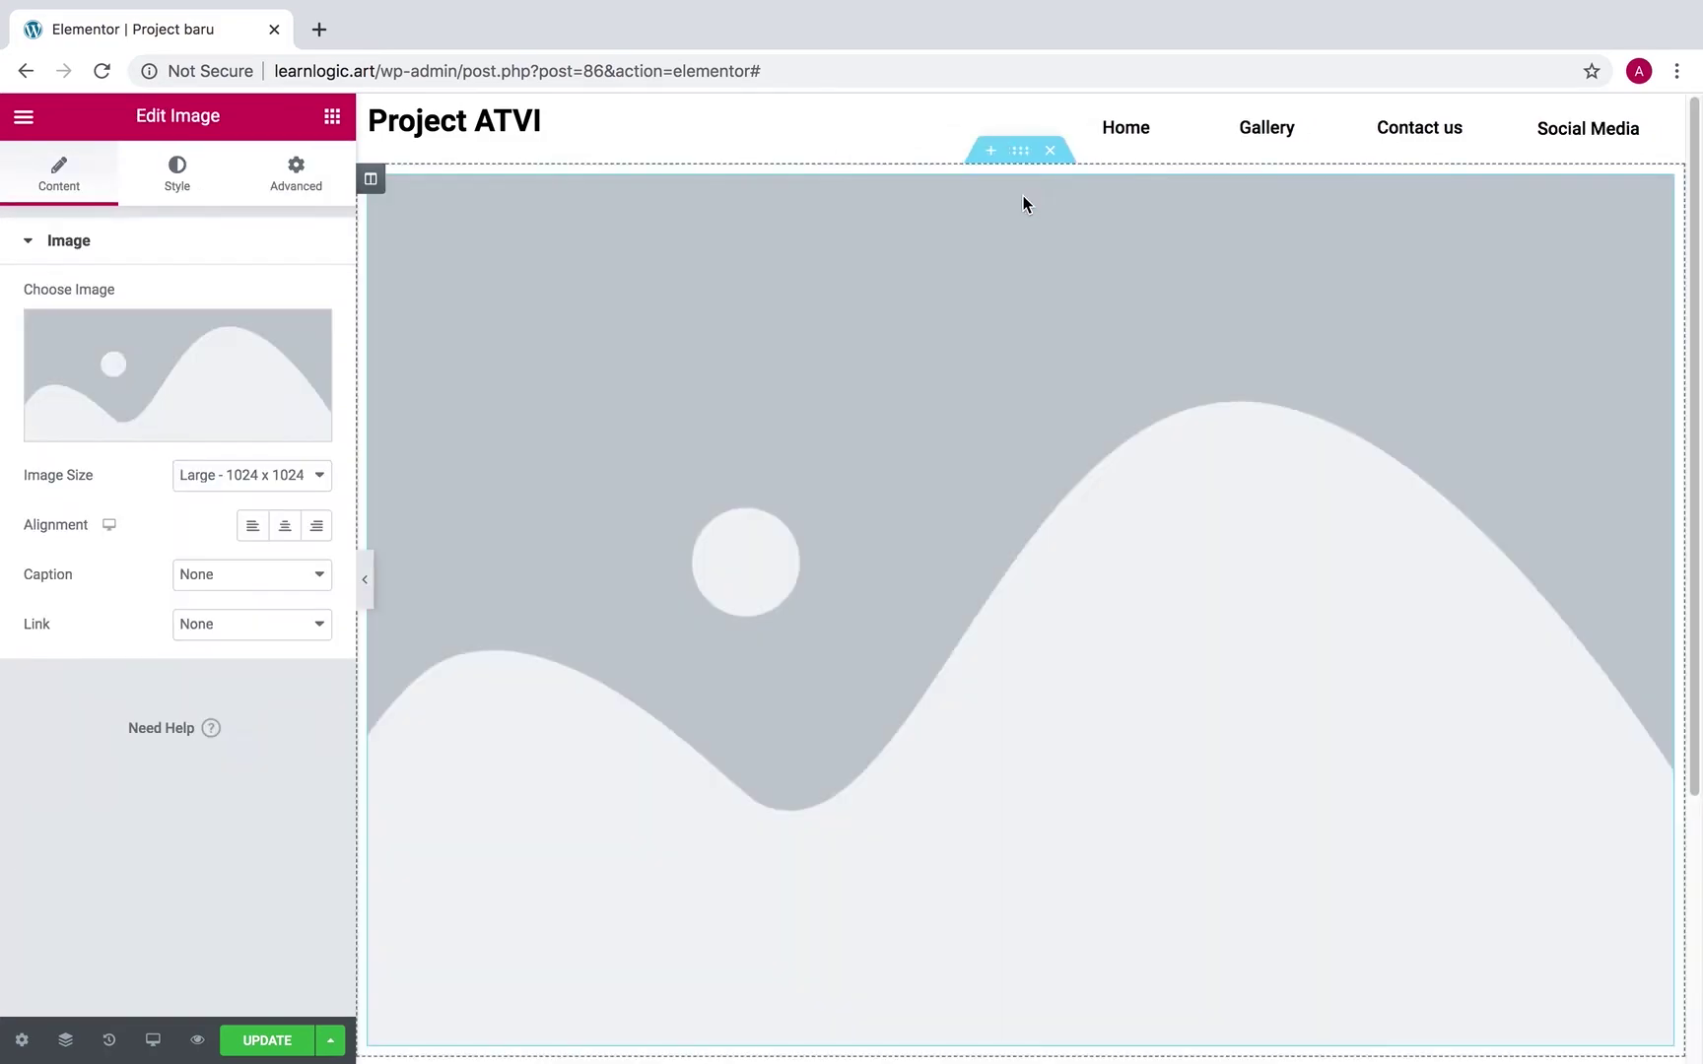
{"action": "left_click", "coordinate": [182, 374]}
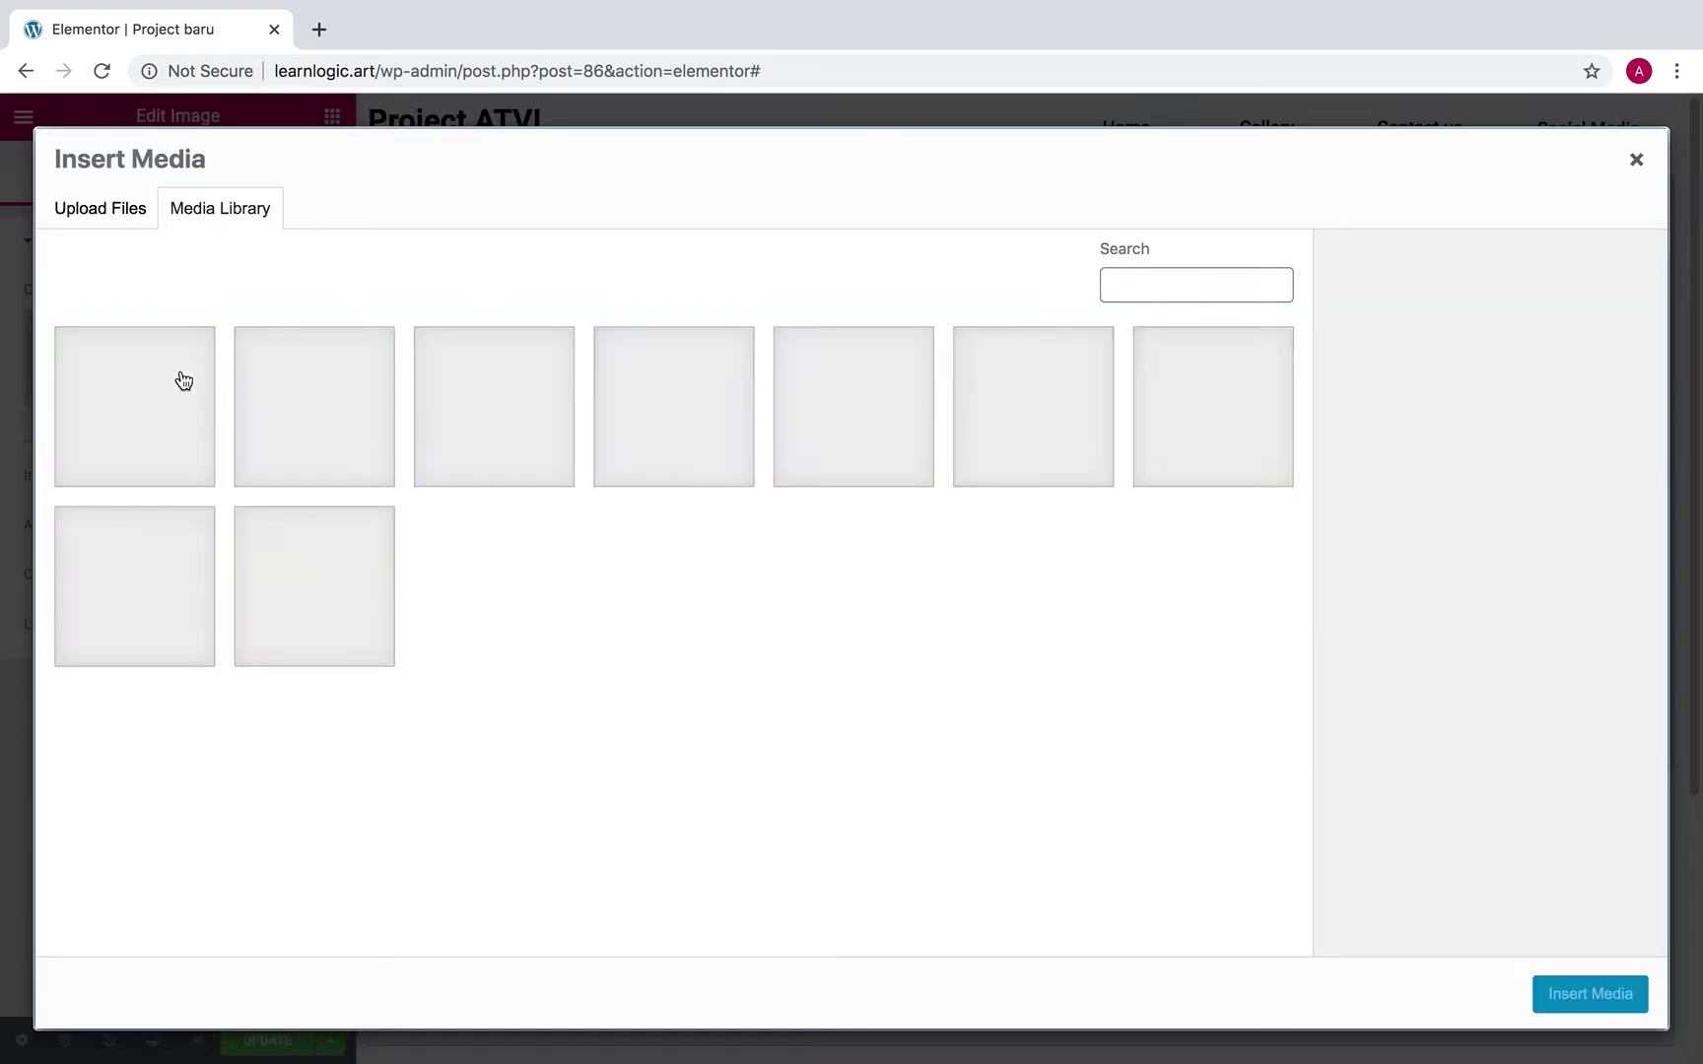
{"action": "left_click", "coordinate": [143, 386]}
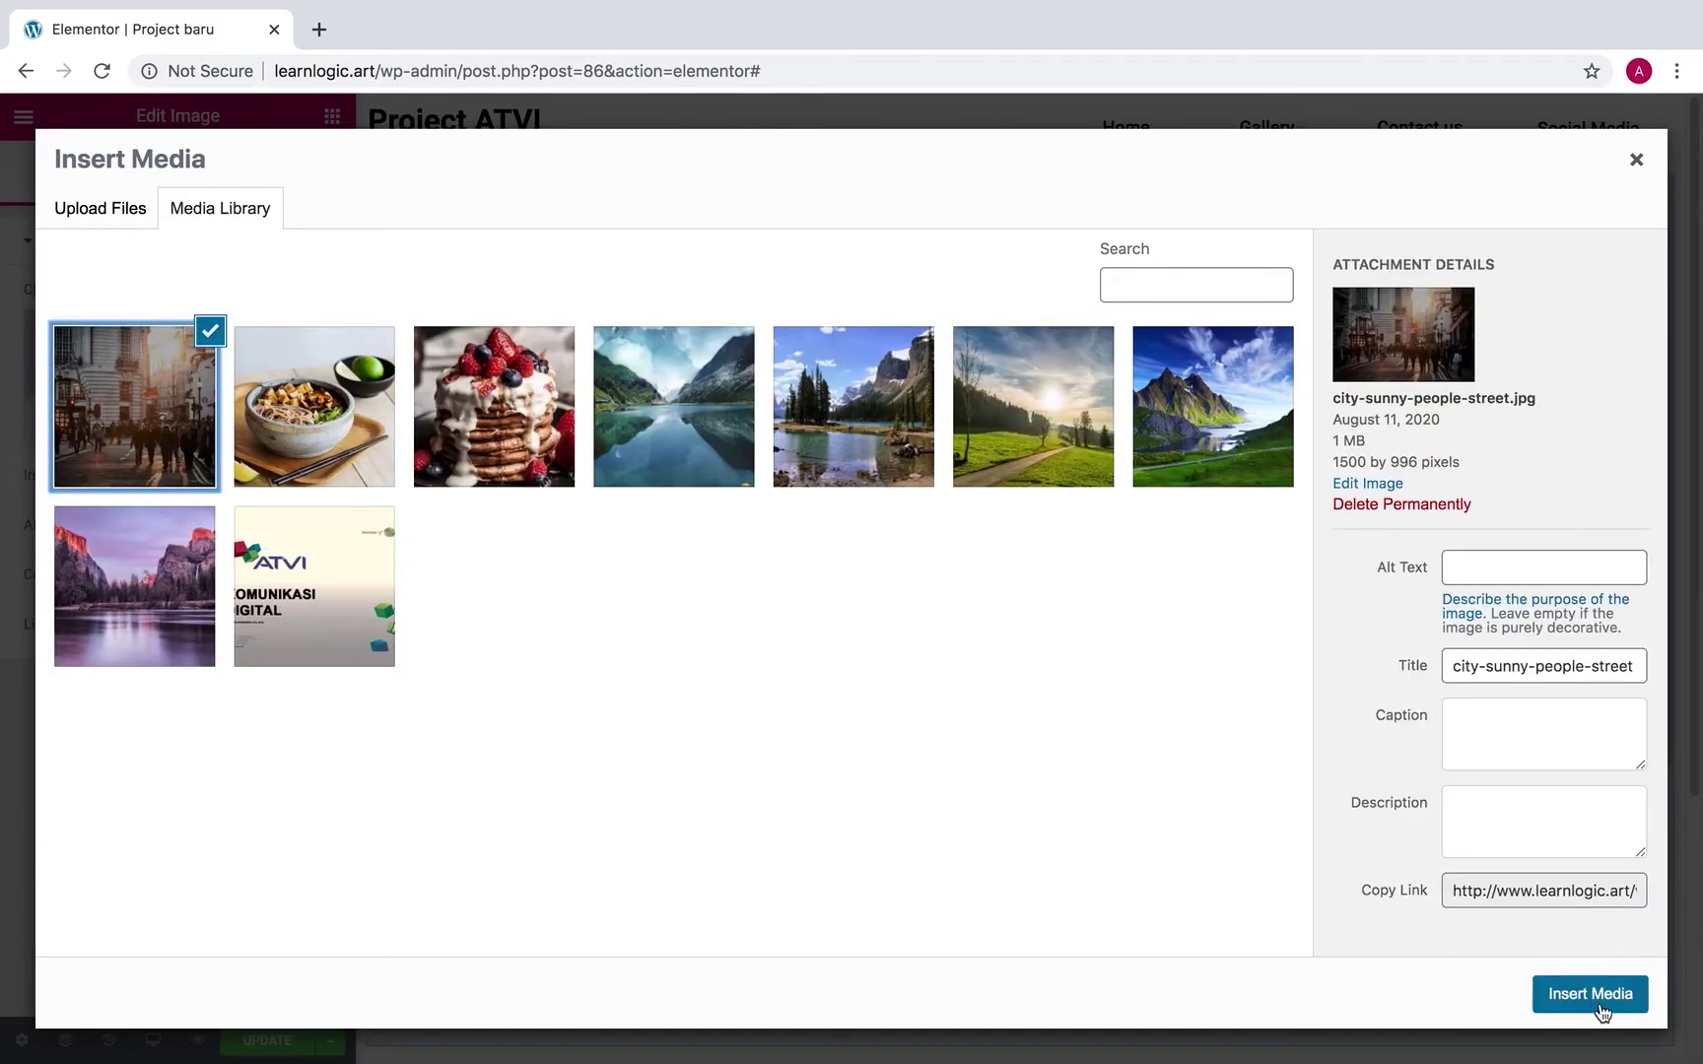
{"action": "left_click", "coordinate": [1600, 1003]}
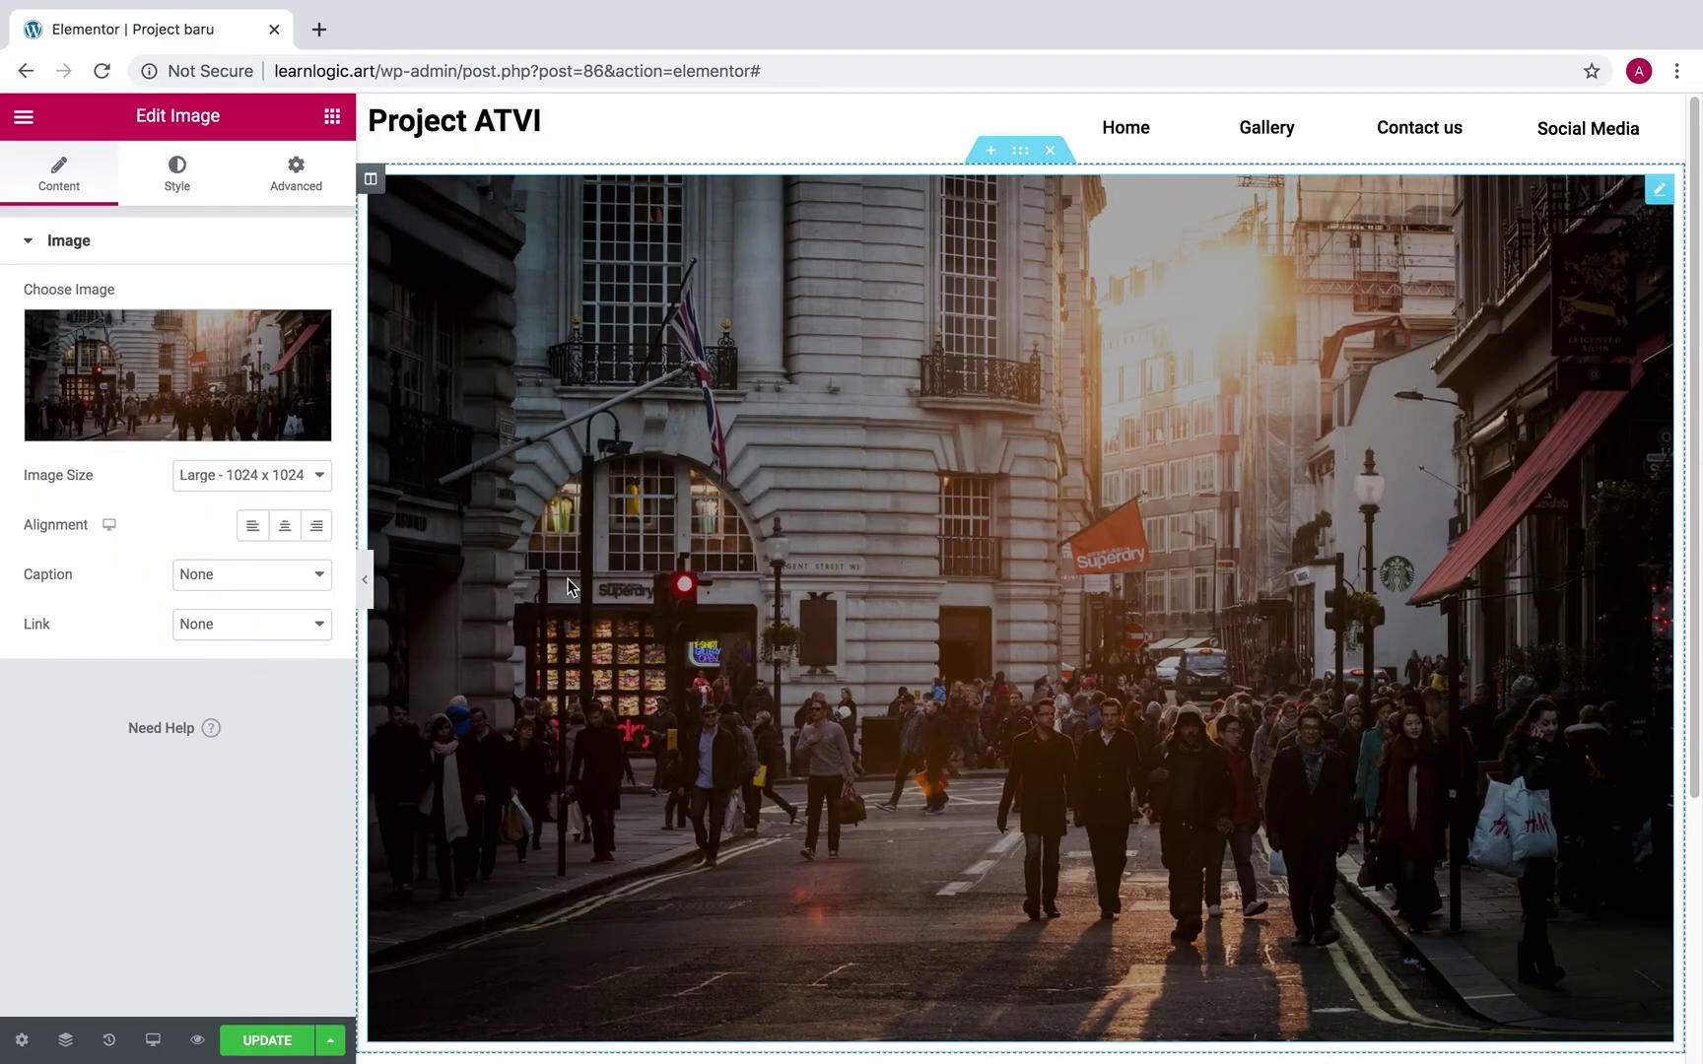
Preview the page without the editing panel and delete the Image widget from the section below the header.
{"action": "left_click", "coordinate": [364, 579]}
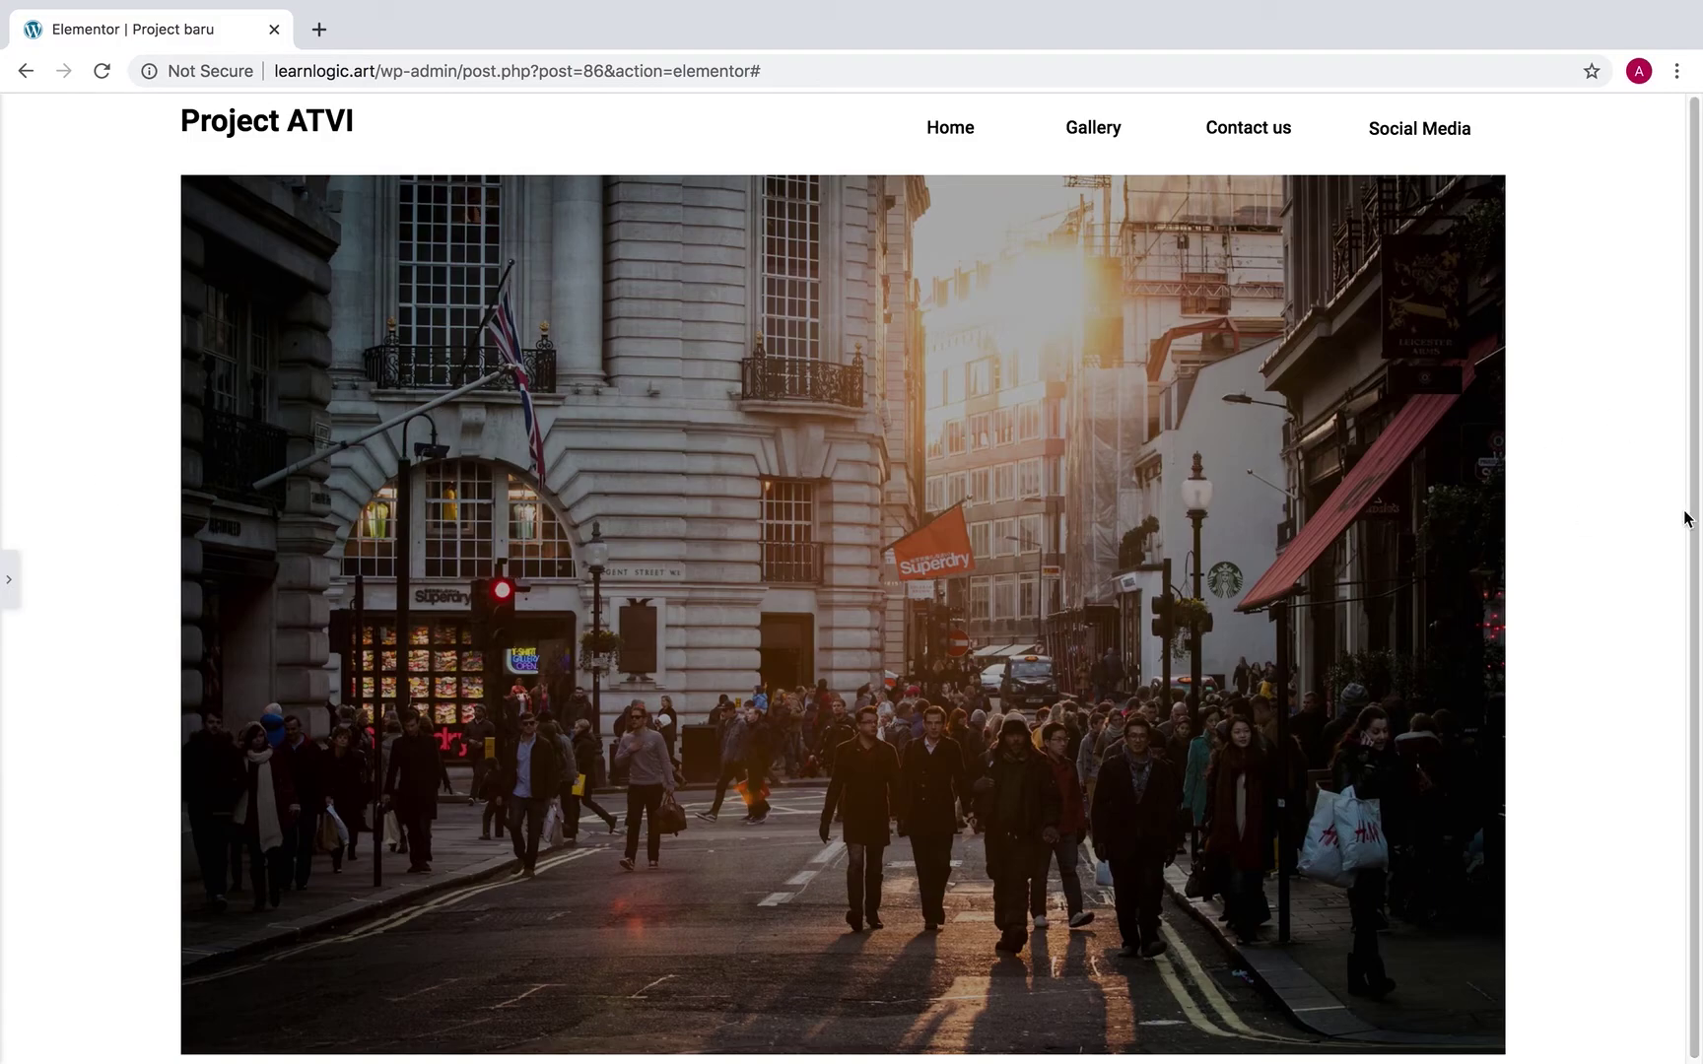
{"action": "left_click", "coordinate": [6, 582]}
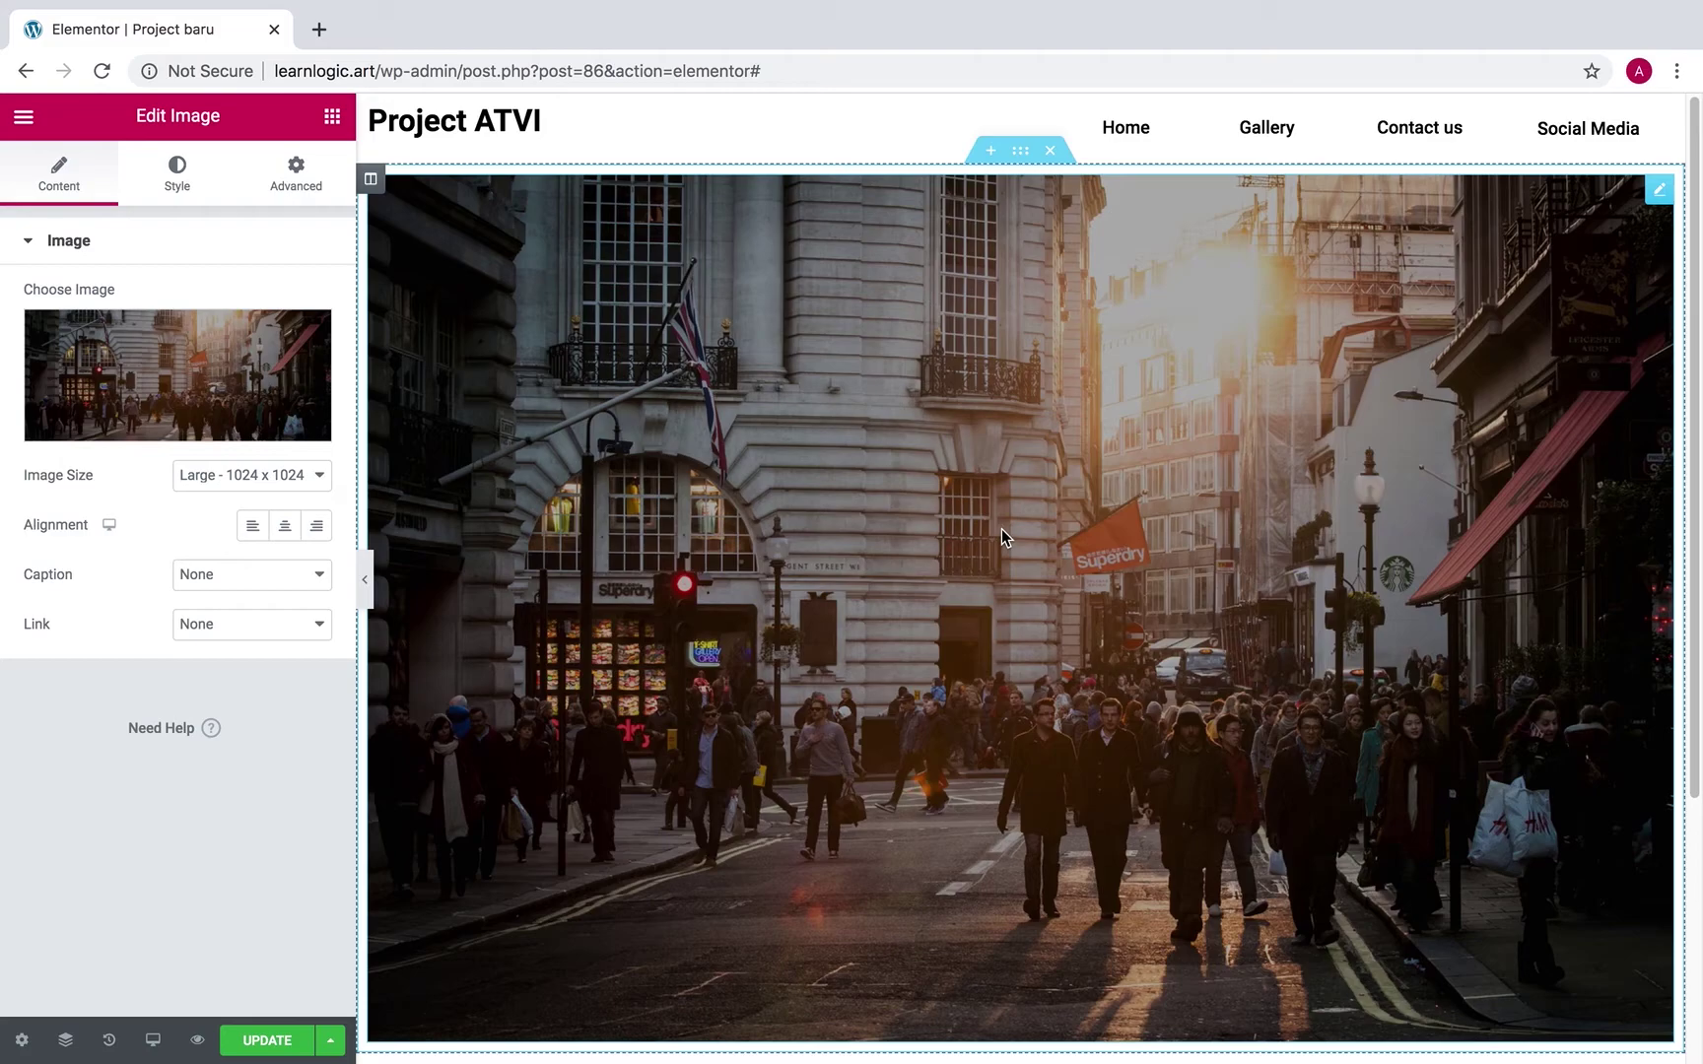
{"action": "right_click", "coordinate": [1660, 189]}
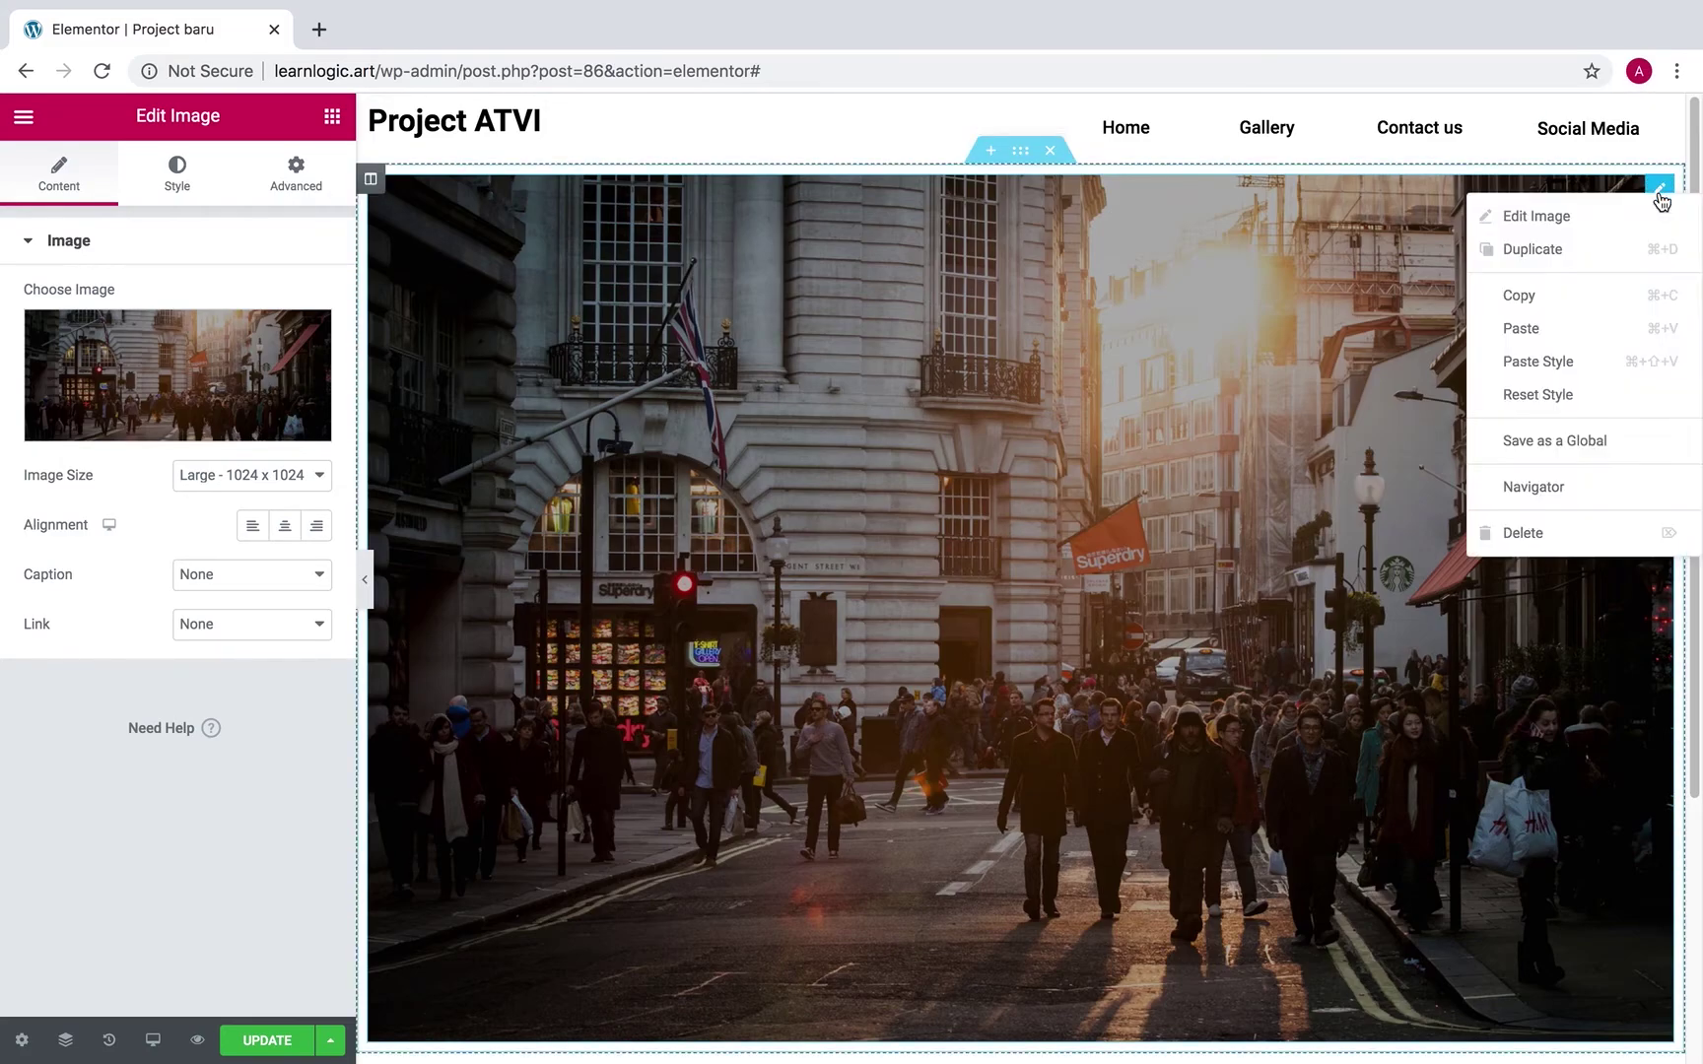
{"action": "left_click", "coordinate": [1576, 532]}
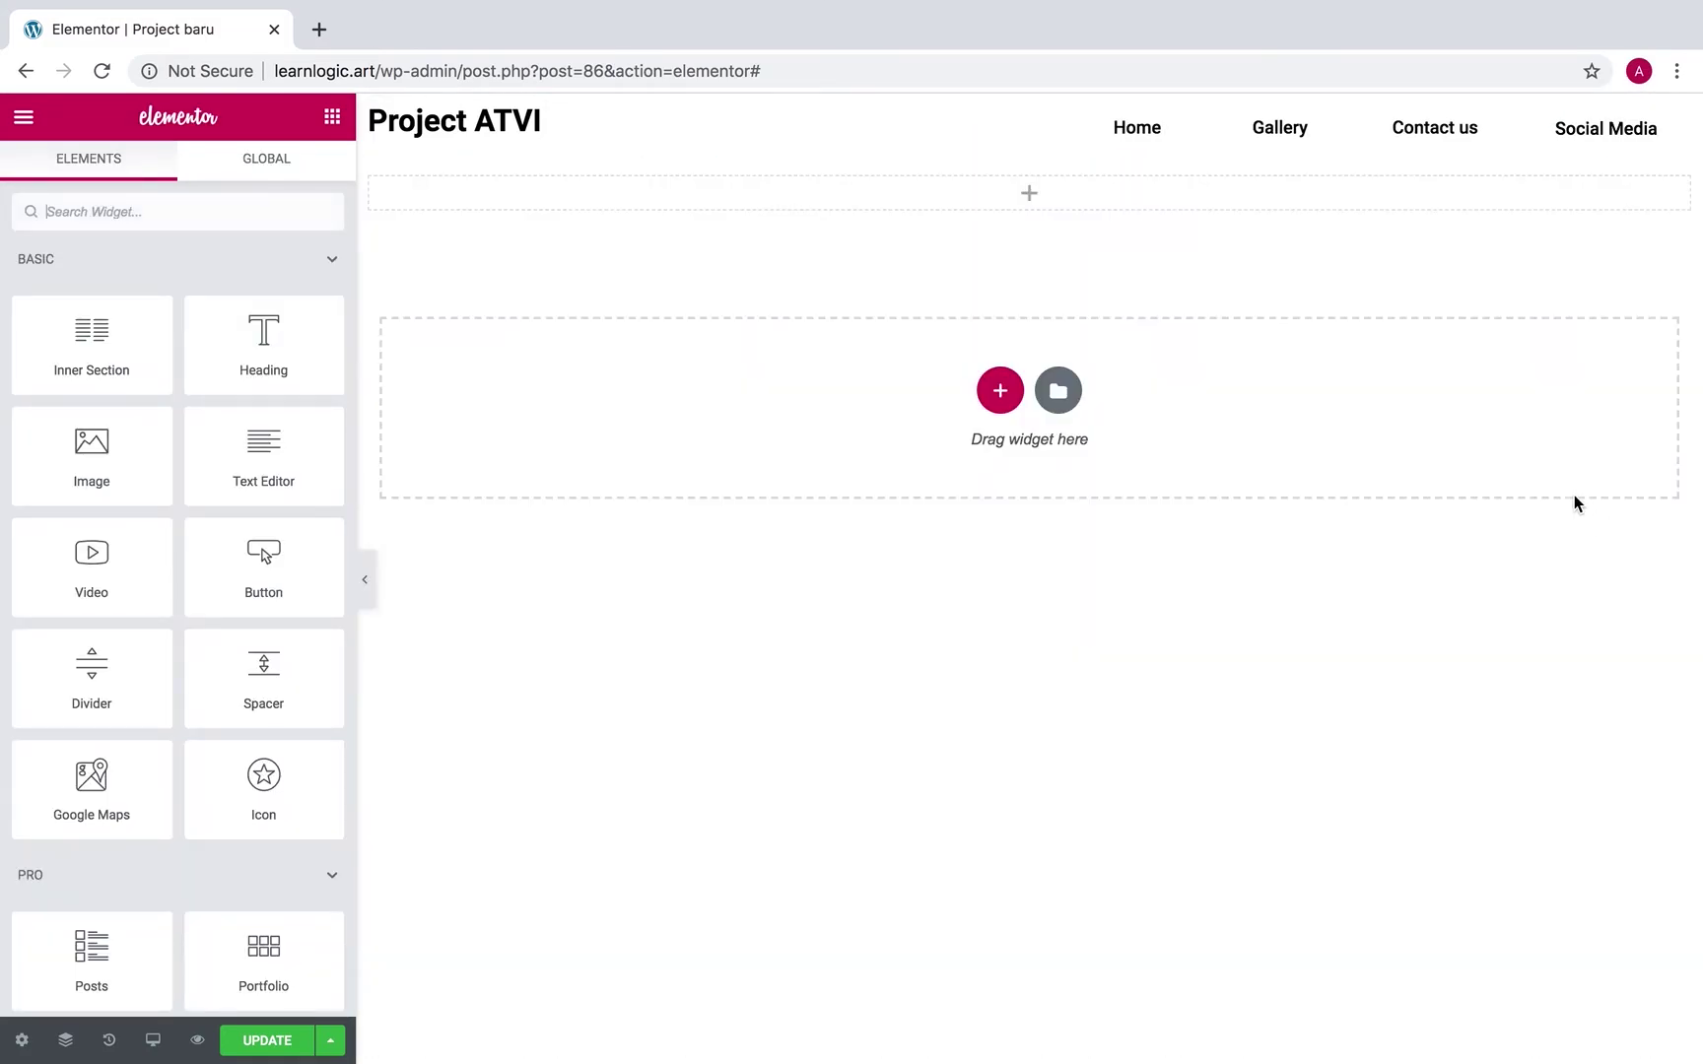
Give the empty section below the header a Classic background with the image city-sunny-people-street.jpg.
{"action": "left_click", "coordinate": [1029, 156]}
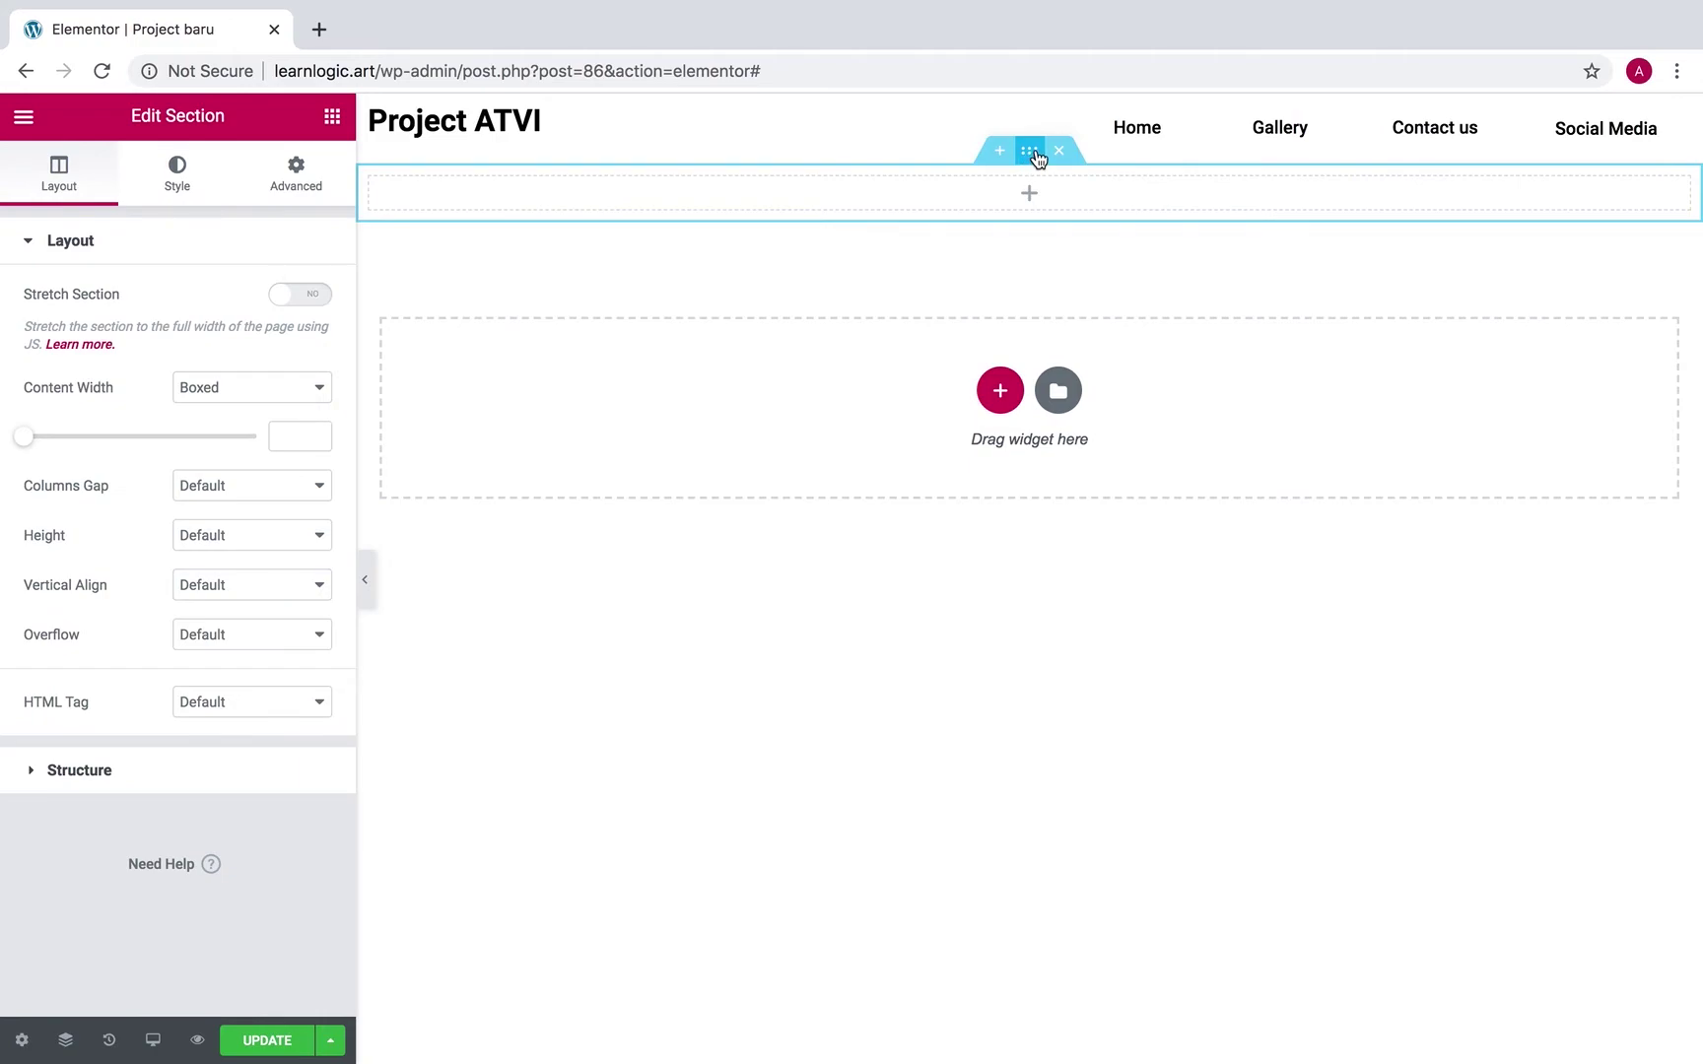
{"action": "left_click", "coordinate": [180, 174]}
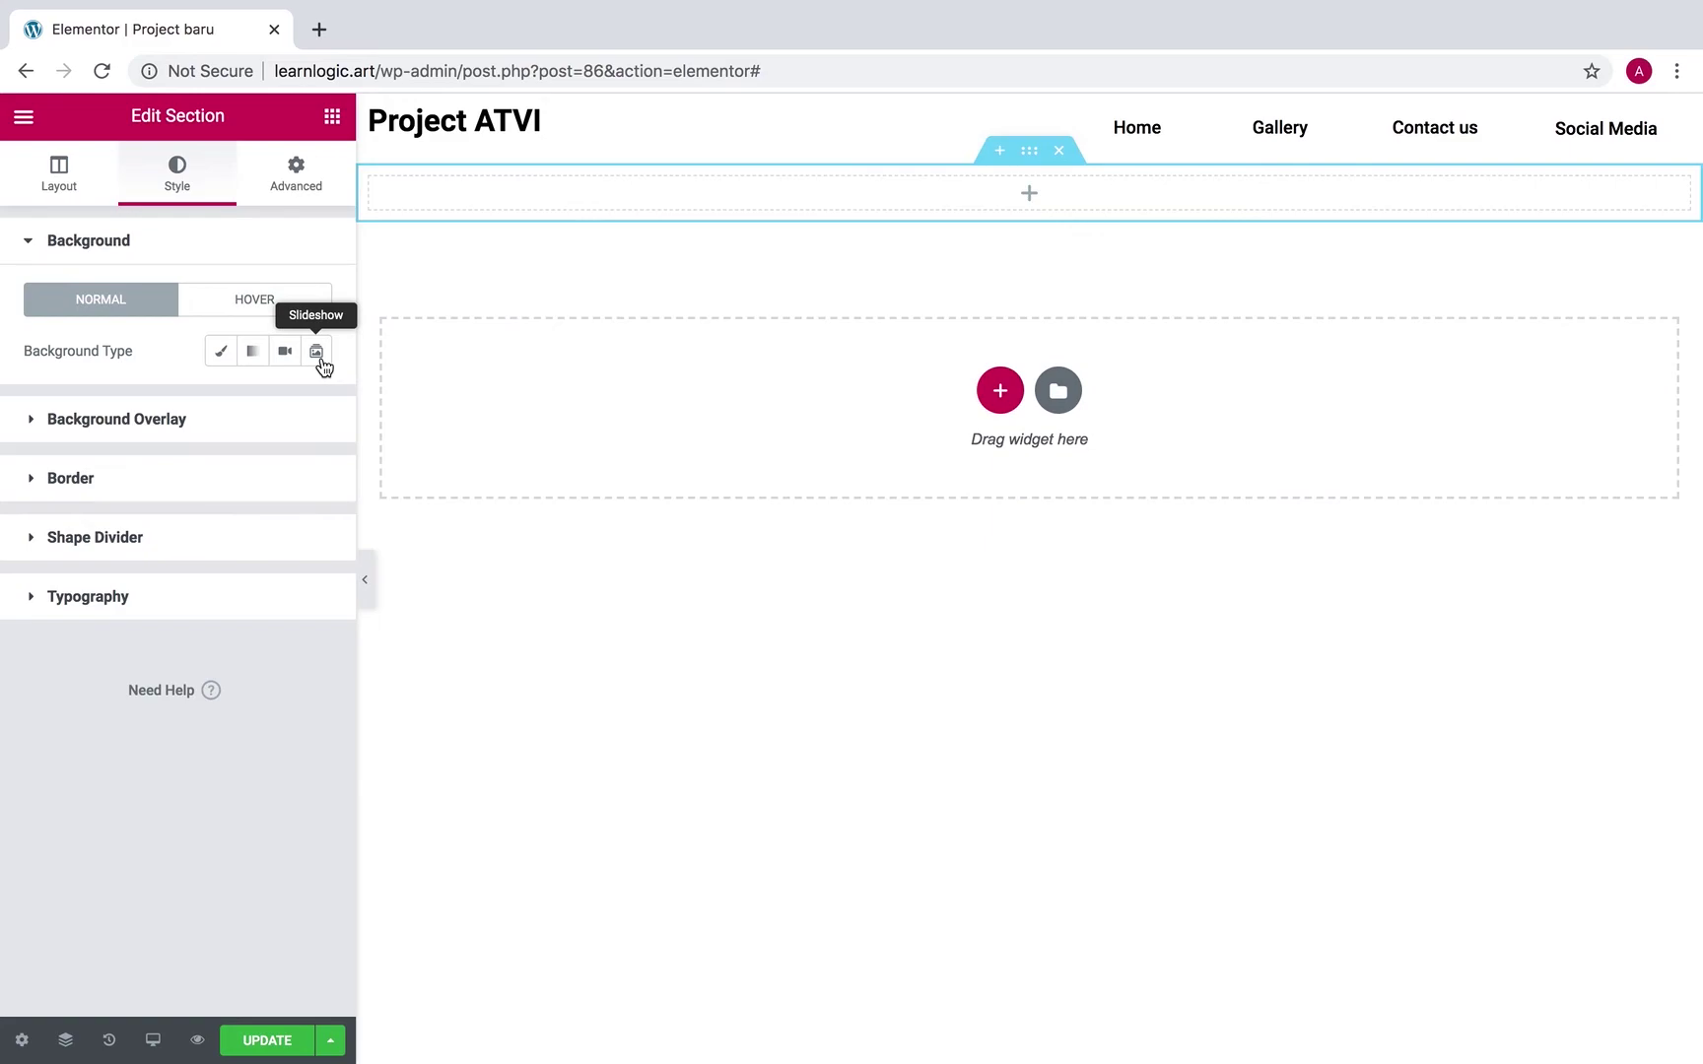
{"action": "left_click", "coordinate": [218, 361]}
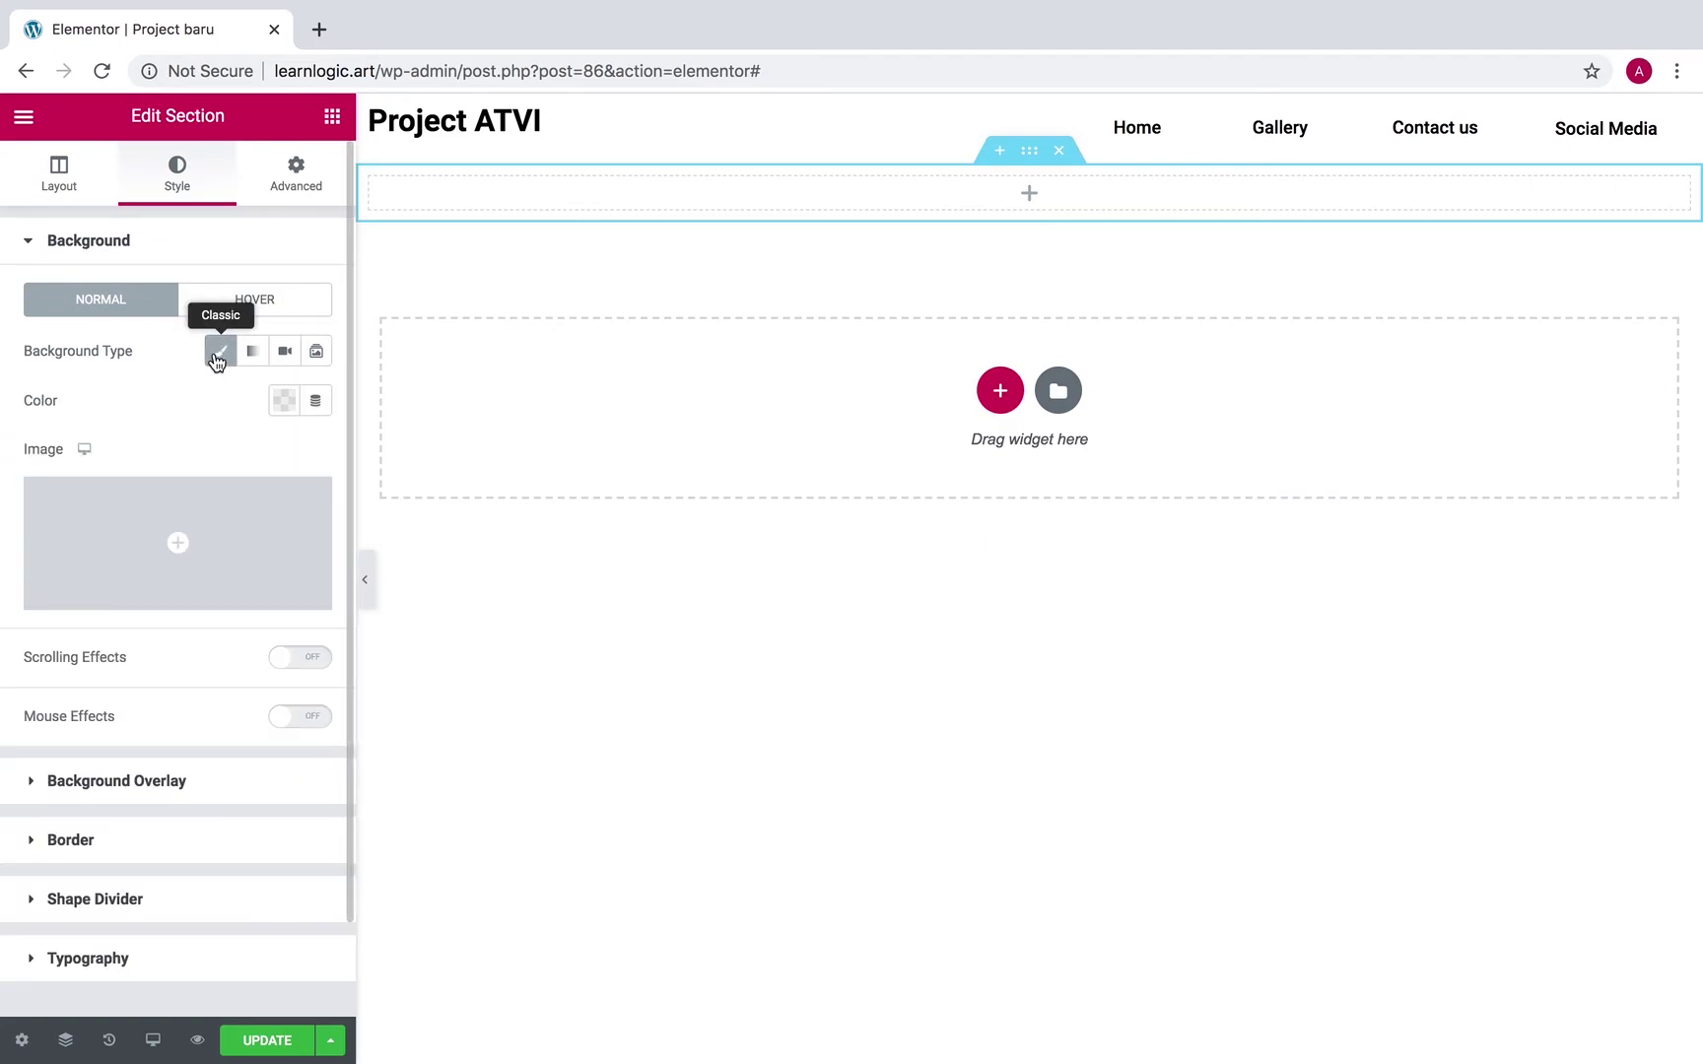
{"action": "left_click", "coordinate": [191, 552]}
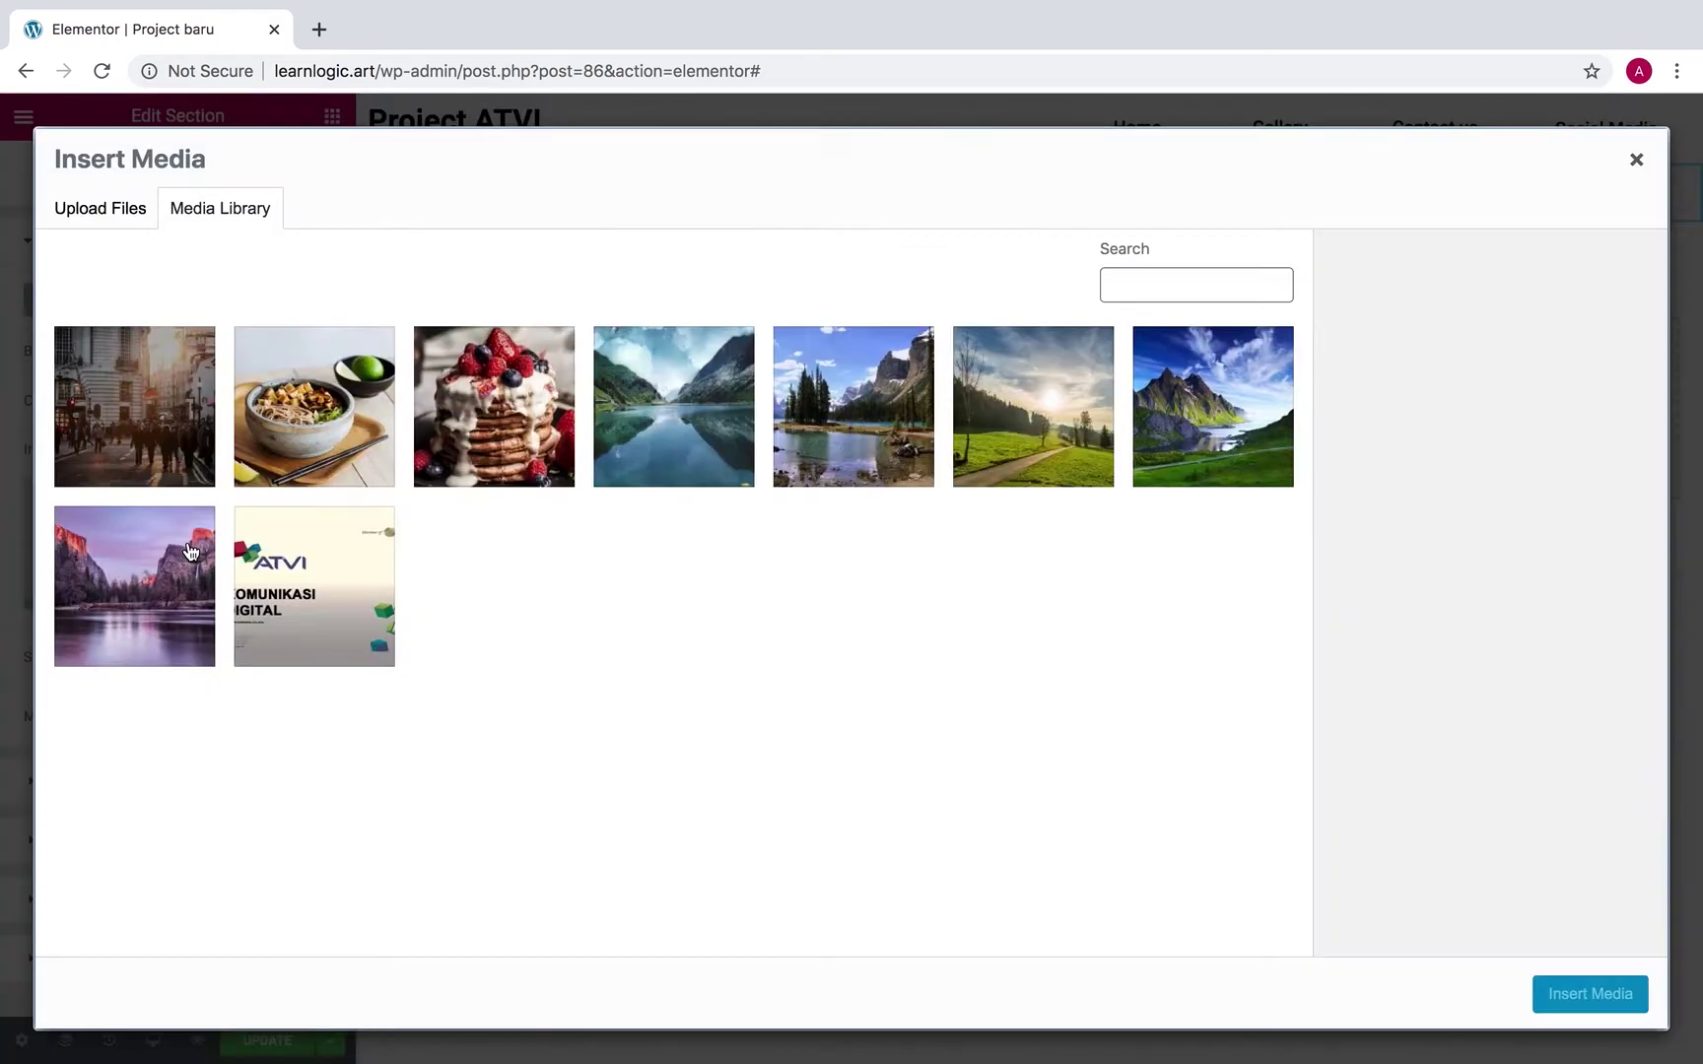
{"action": "left_click", "coordinate": [154, 396]}
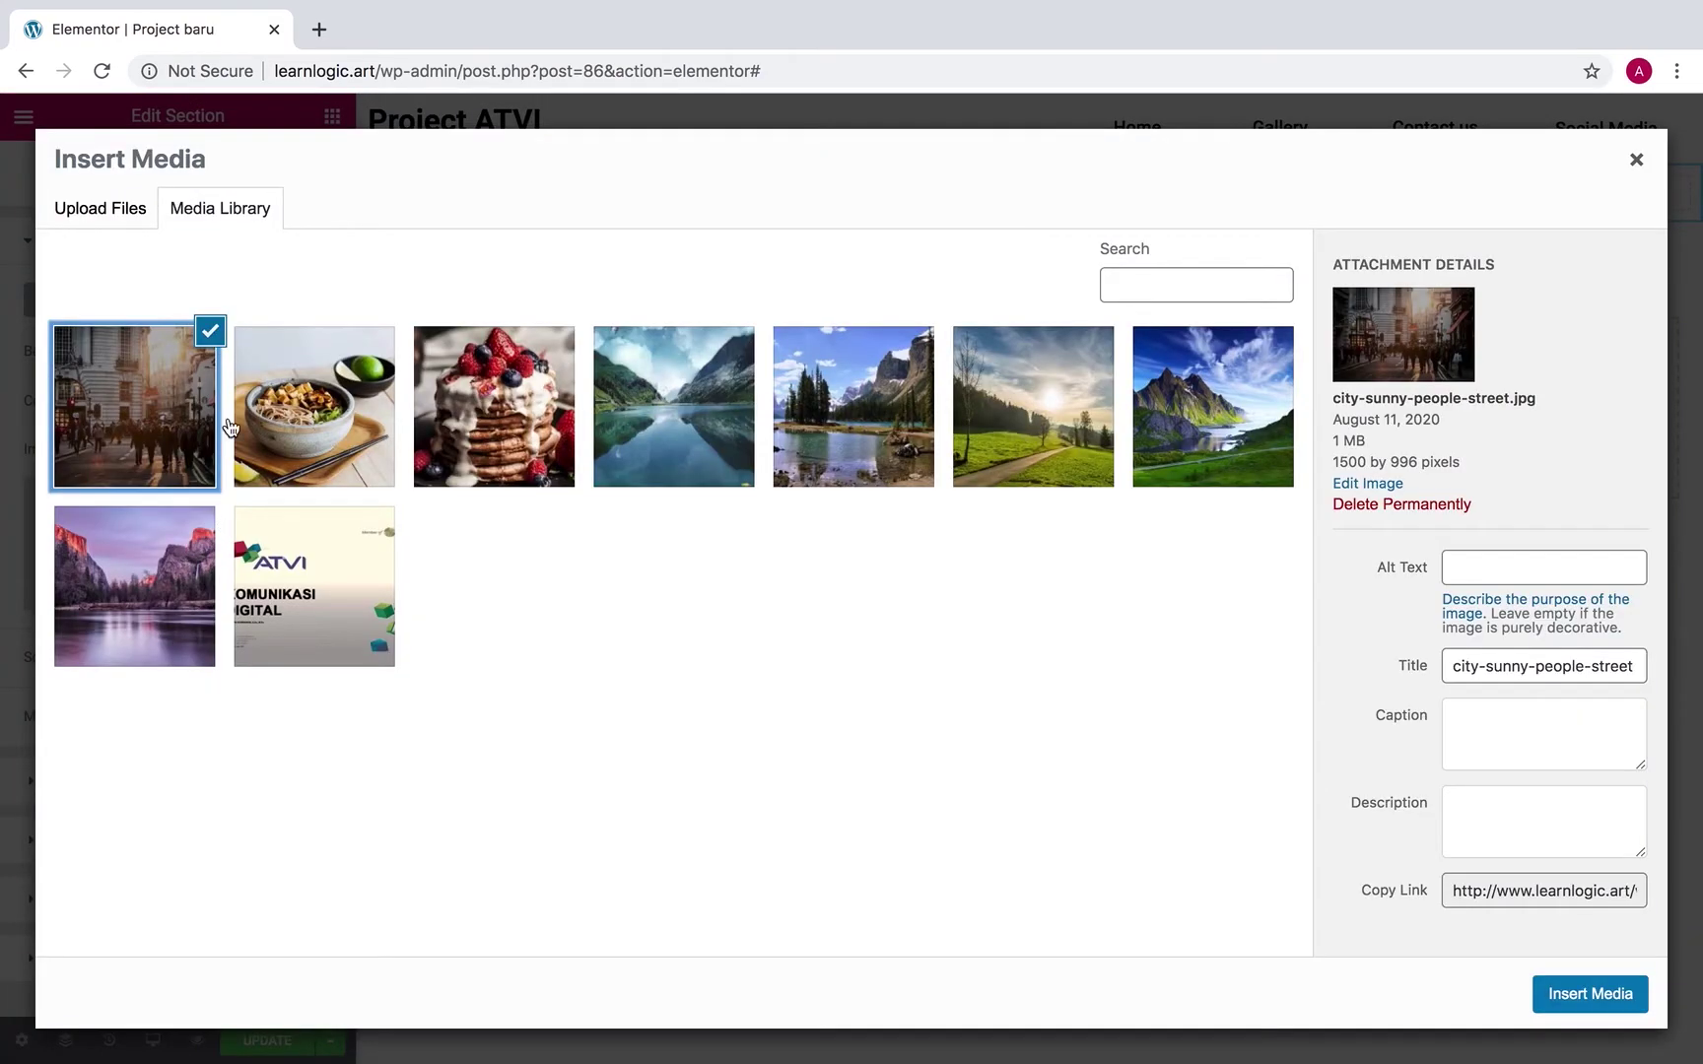
{"action": "left_click", "coordinate": [1590, 994]}
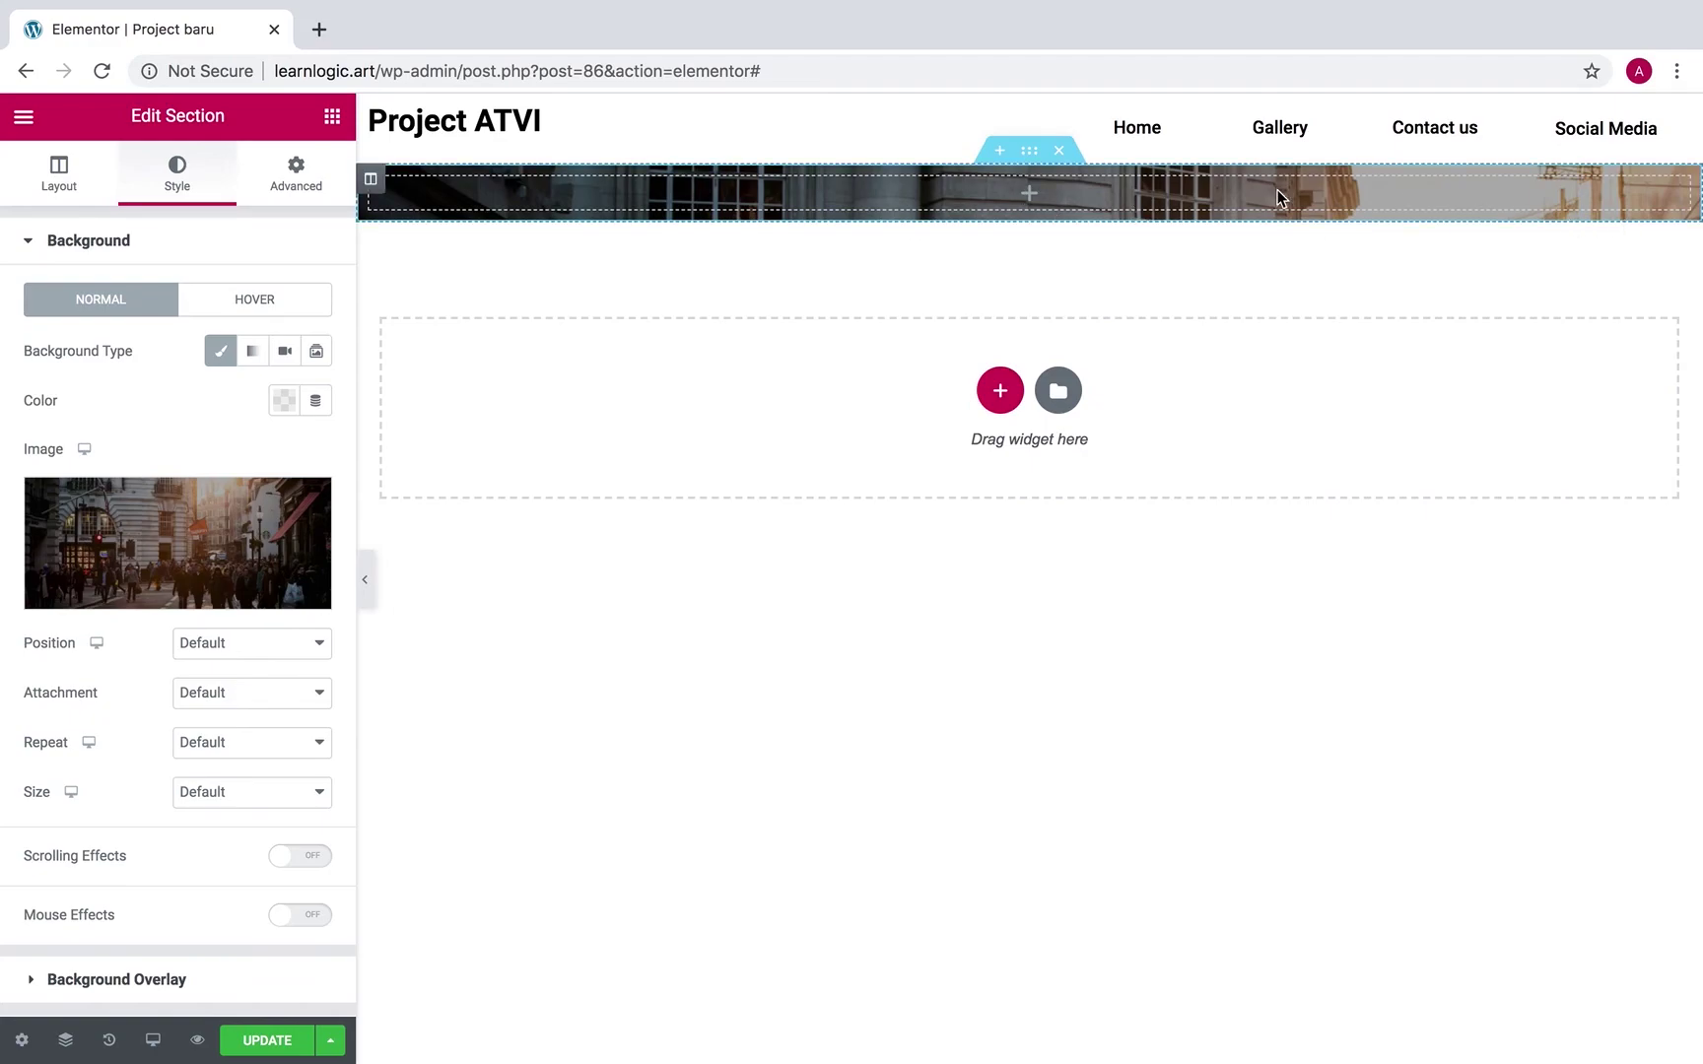
Add a Spacer widget to the section with the background image and set its space to 355 px.
{"action": "left_click", "coordinate": [1029, 194]}
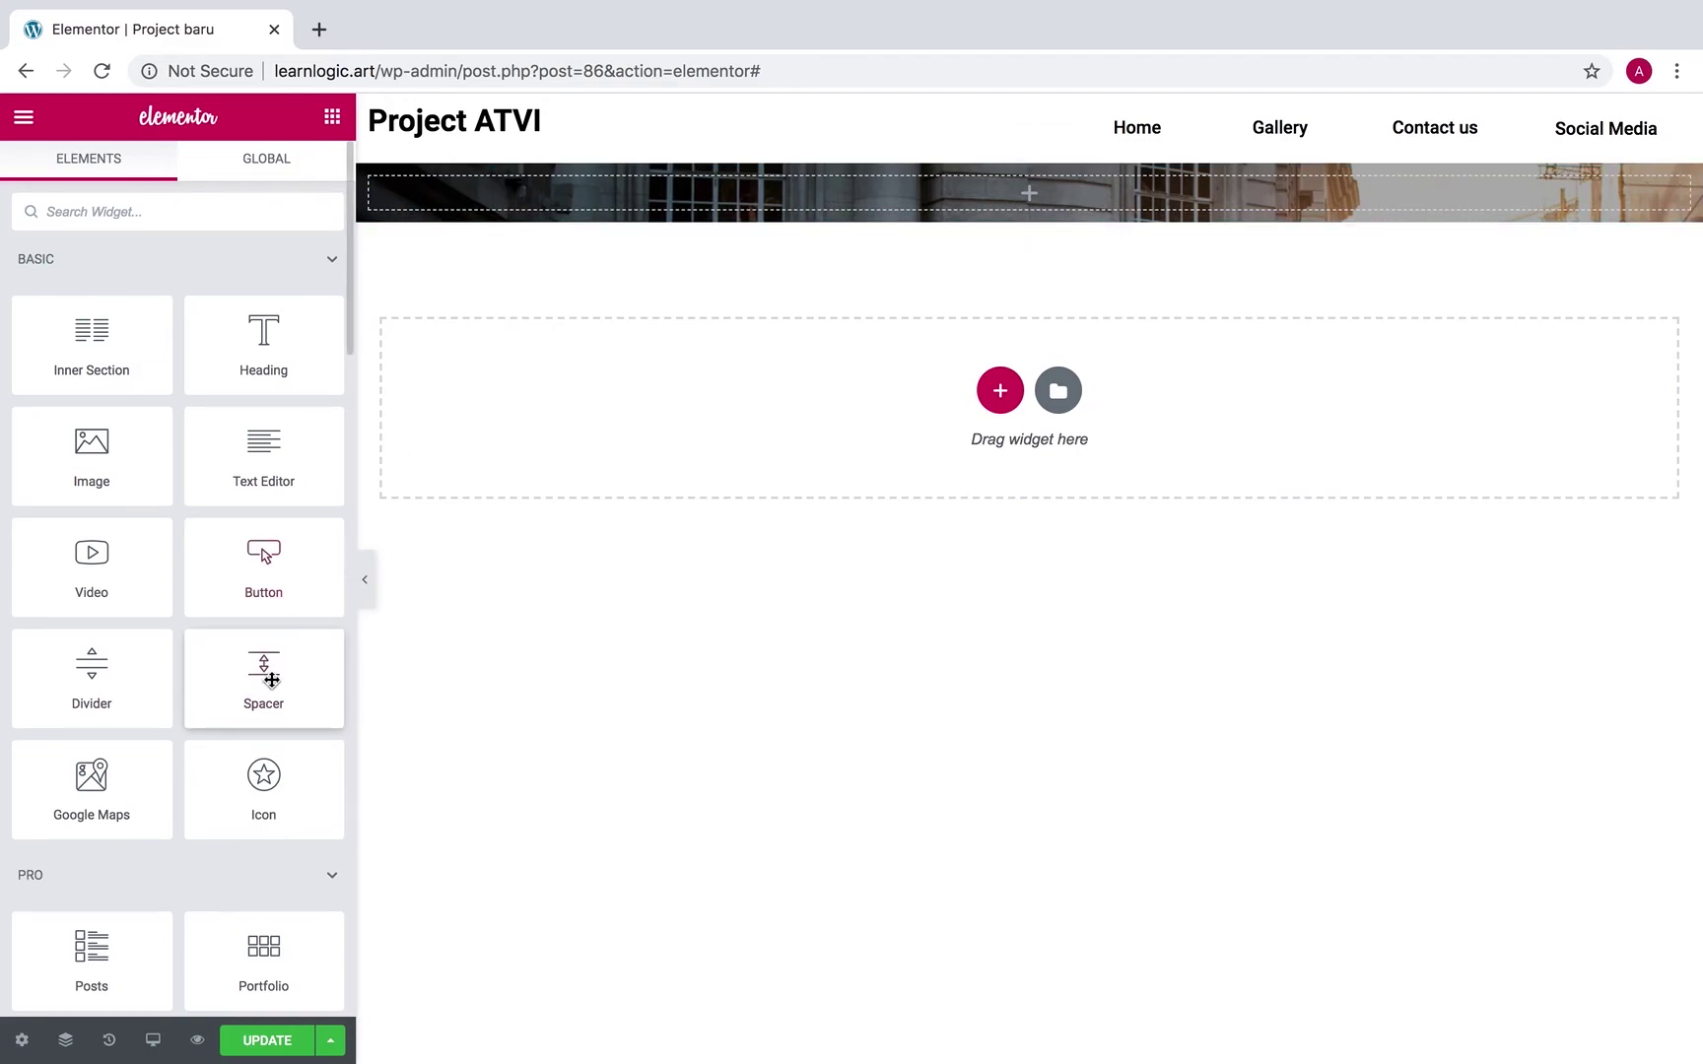
{"action": "left_click_drag", "start_coordinate": [263, 683], "coordinate": [1045, 197]}
{"action": "left_click_drag", "start_coordinate": [38, 341], "coordinate": [156, 361]}
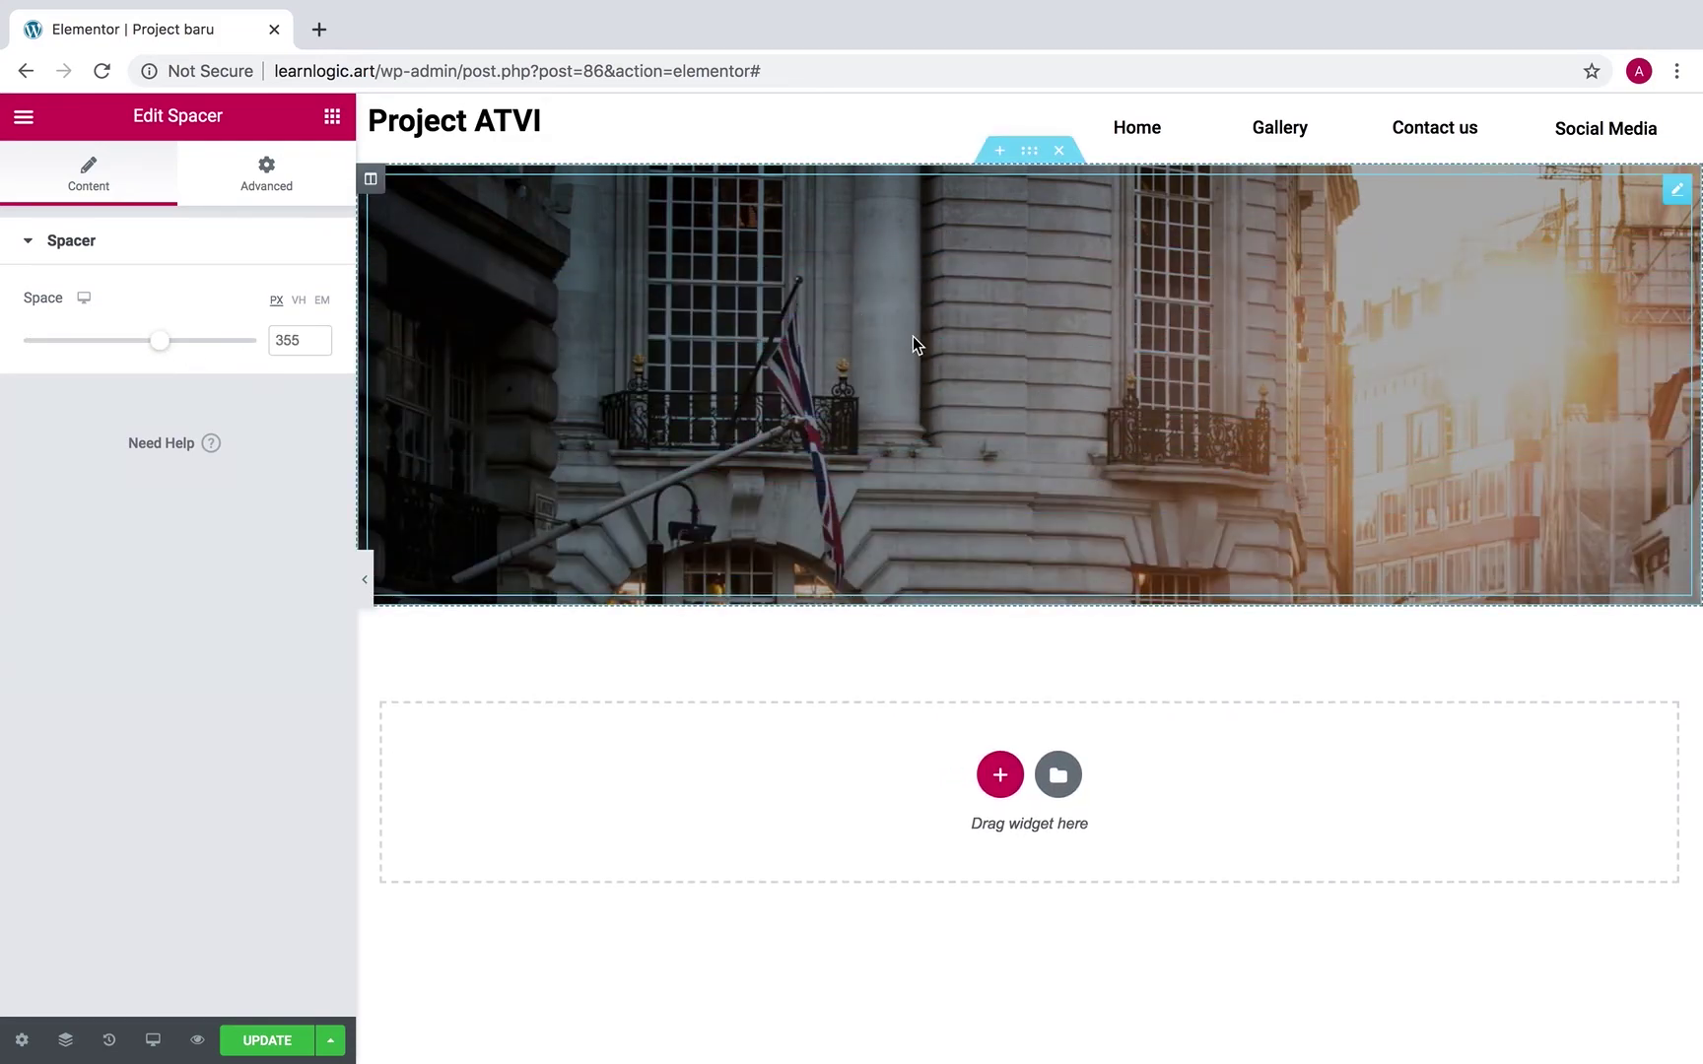
Set the section's background image position to Center Center and its attachment to Fixed.
{"action": "left_click_drag", "start_coordinate": [1028, 151], "coordinate": [1025, 173]}
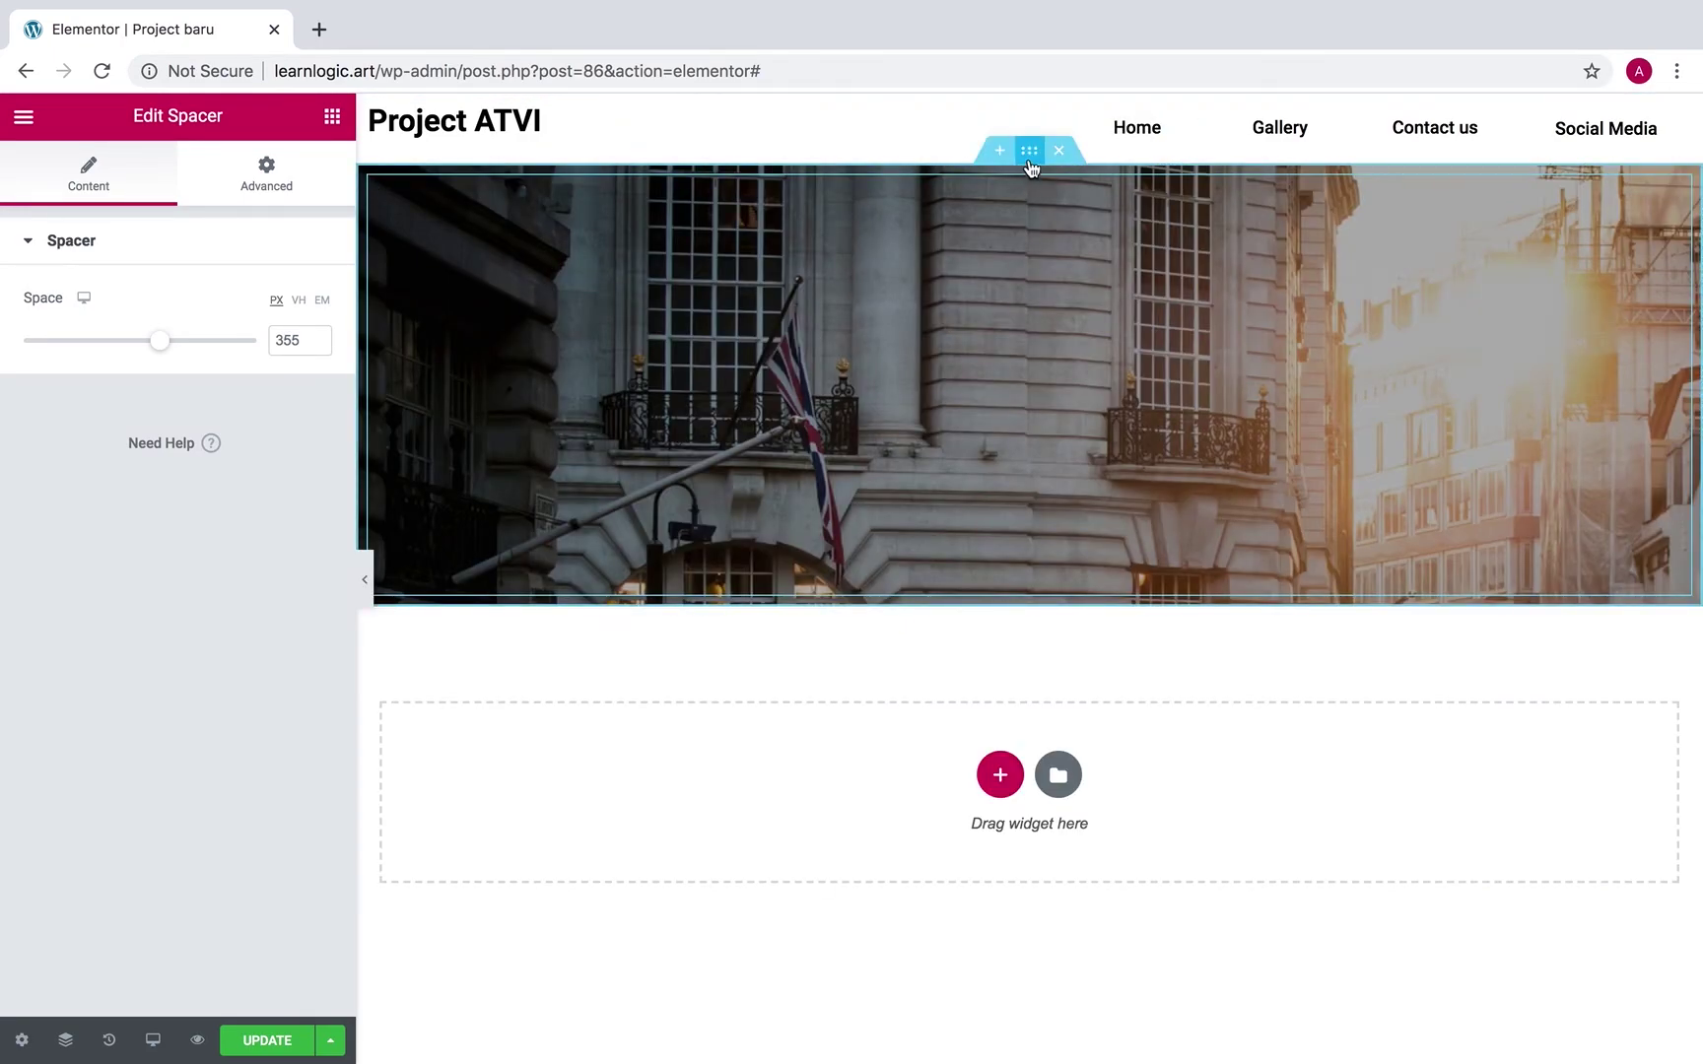
{"action": "left_click", "coordinate": [1028, 156]}
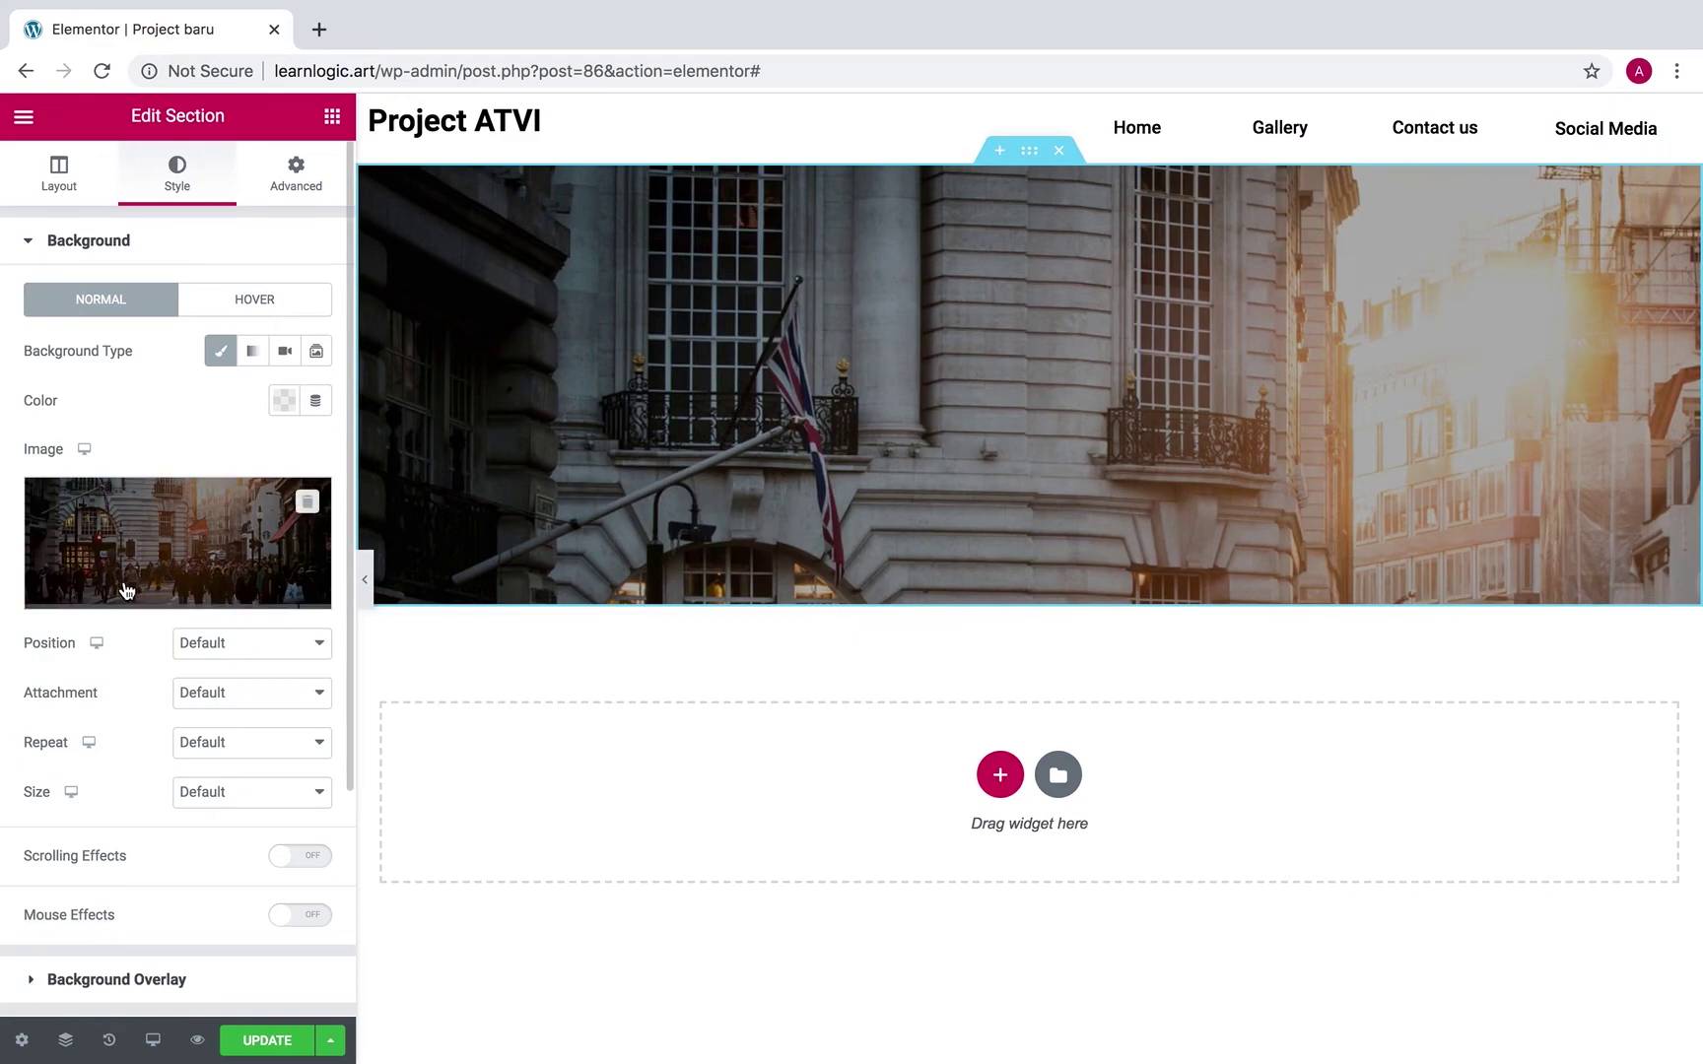
{"action": "left_click", "coordinate": [246, 645]}
{"action": "left_click", "coordinate": [263, 662]}
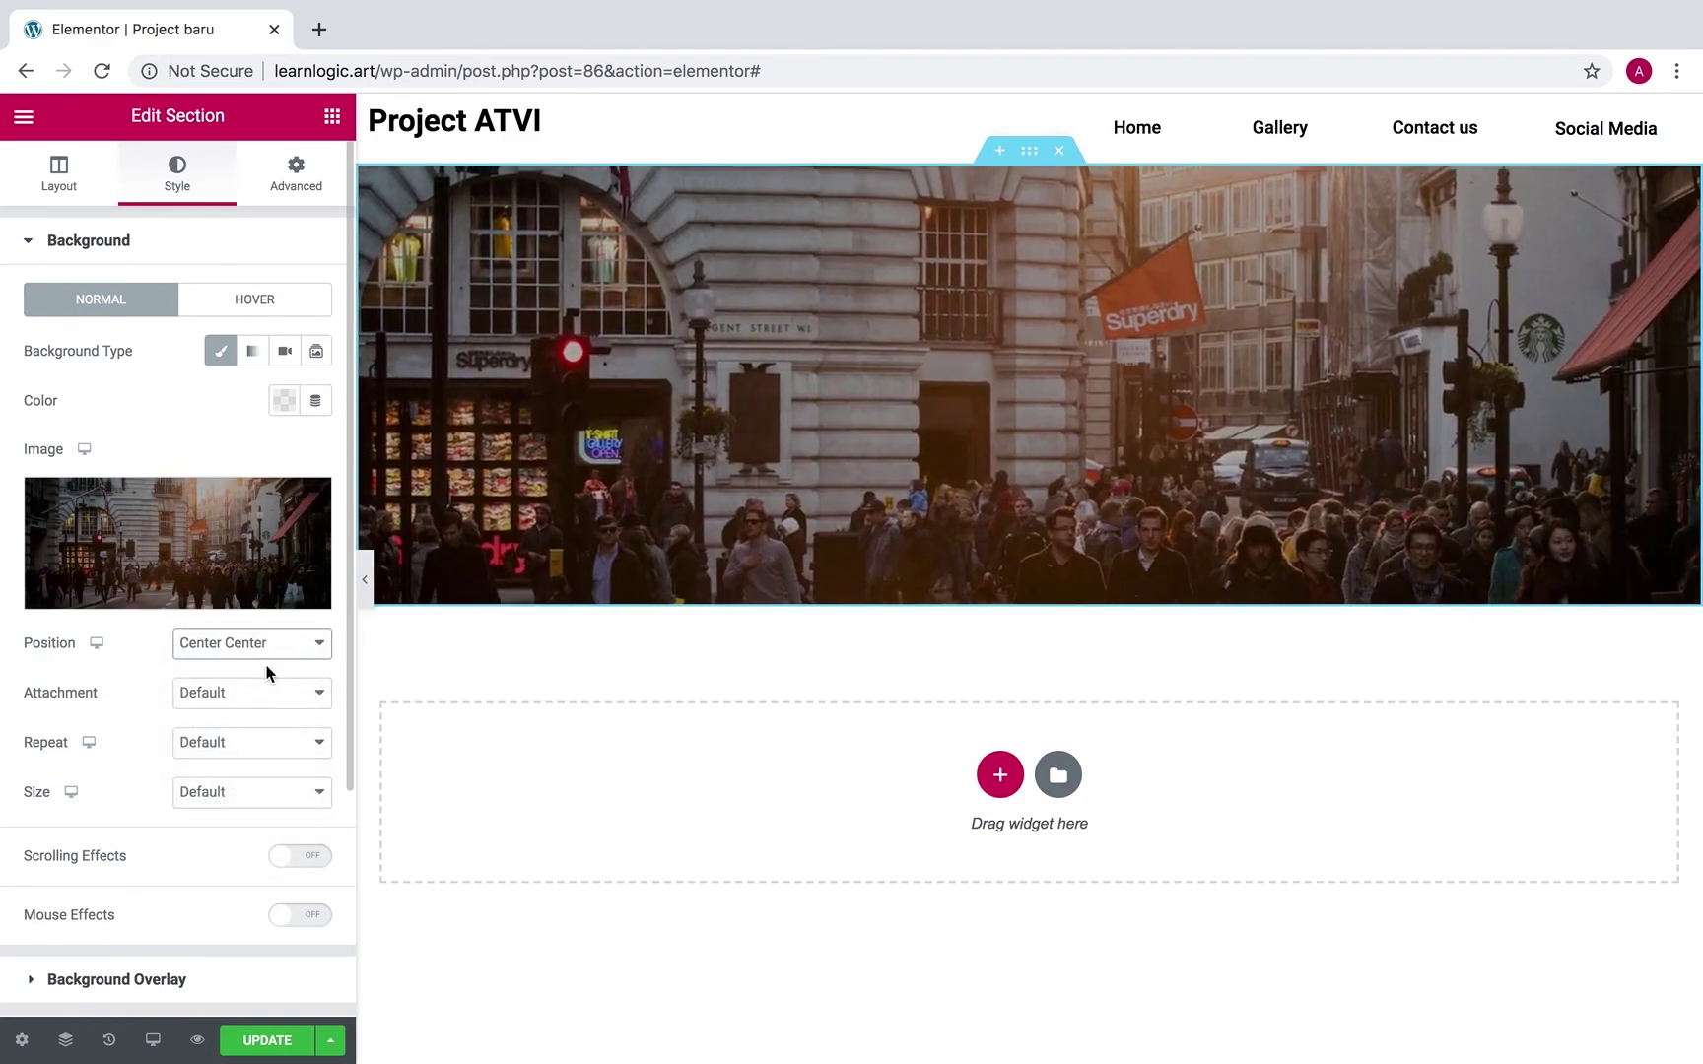
{"action": "left_click", "coordinate": [270, 696]}
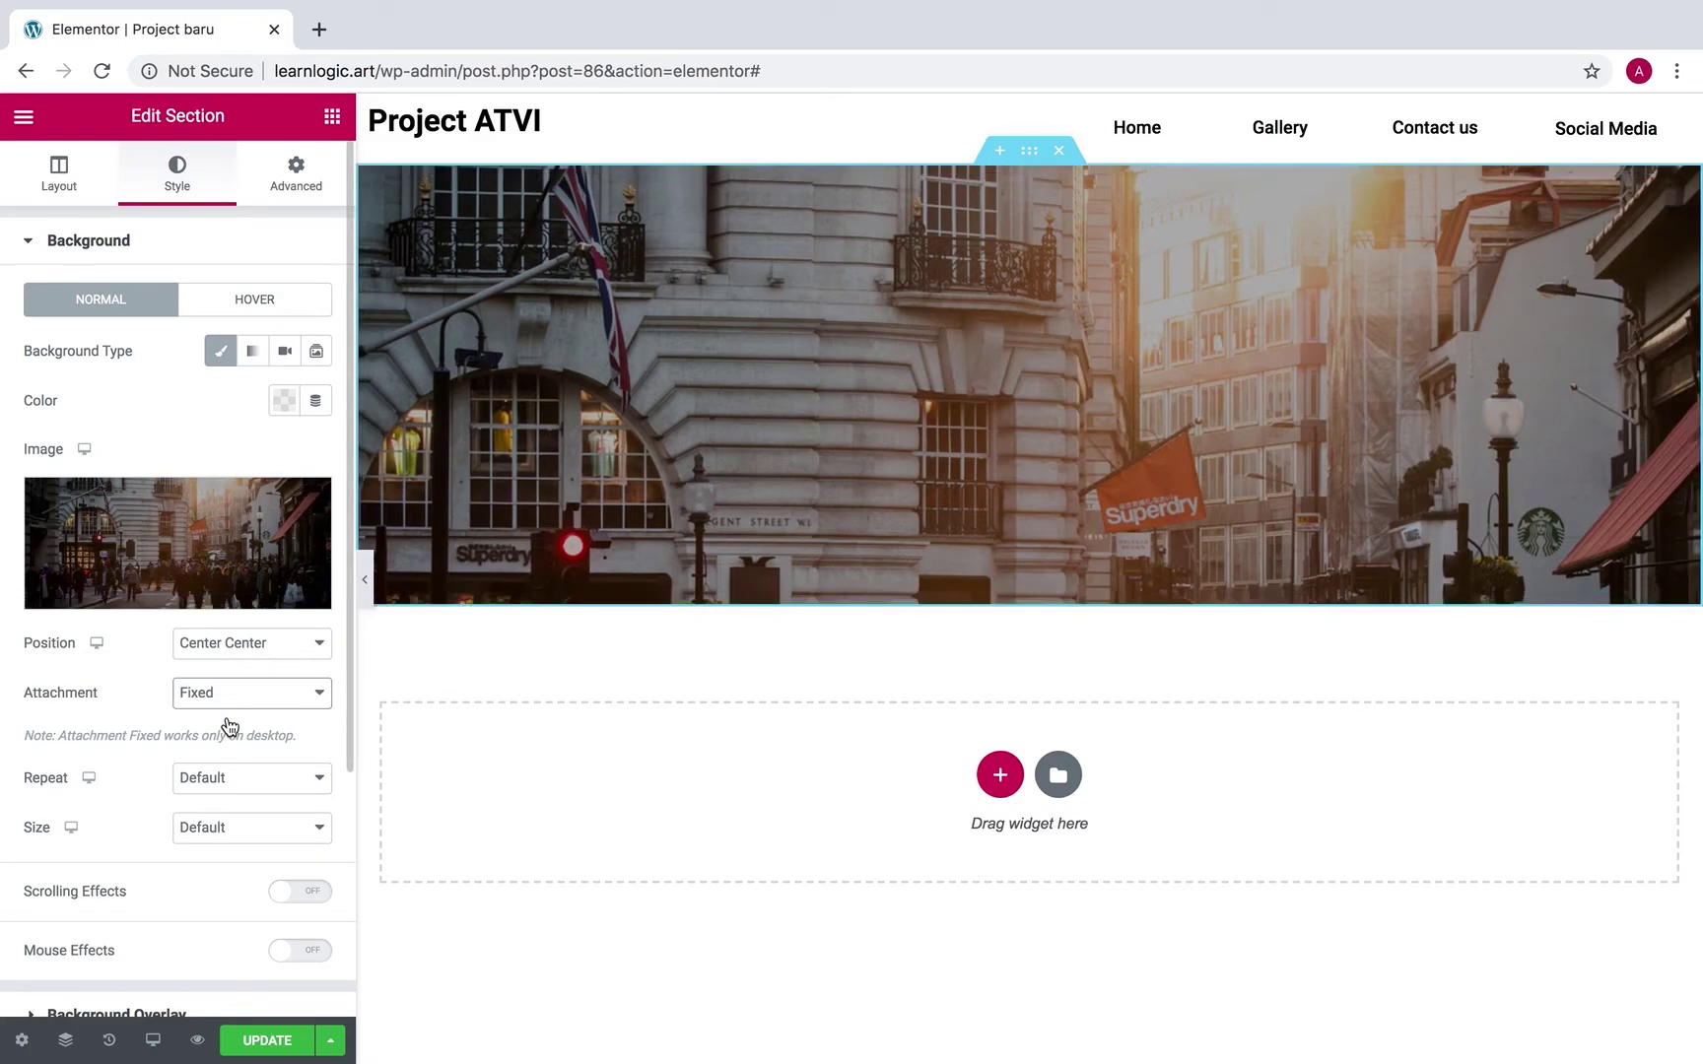
Set the background image's repeat to No-repeat and its size to Cover, and preview the page without the editing panel.
{"action": "left_click", "coordinate": [265, 777]}
{"action": "left_click", "coordinate": [267, 797]}
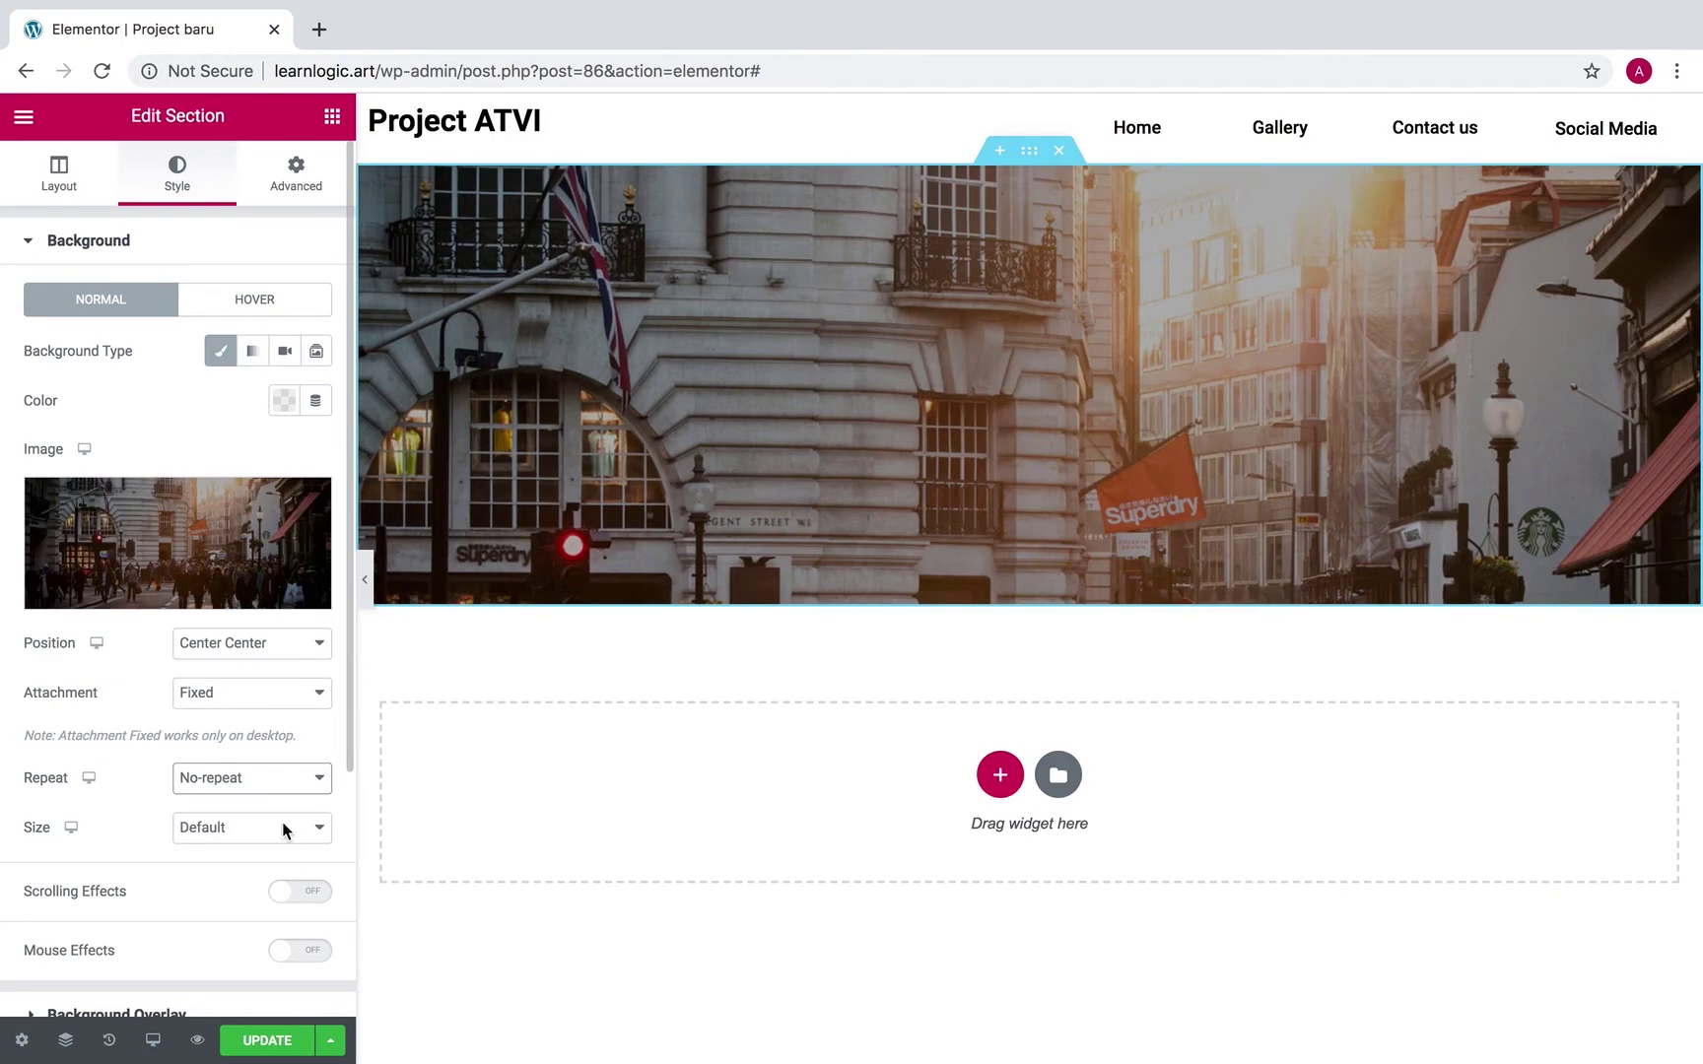
{"action": "left_click", "coordinate": [283, 826]}
{"action": "left_click", "coordinate": [267, 865]}
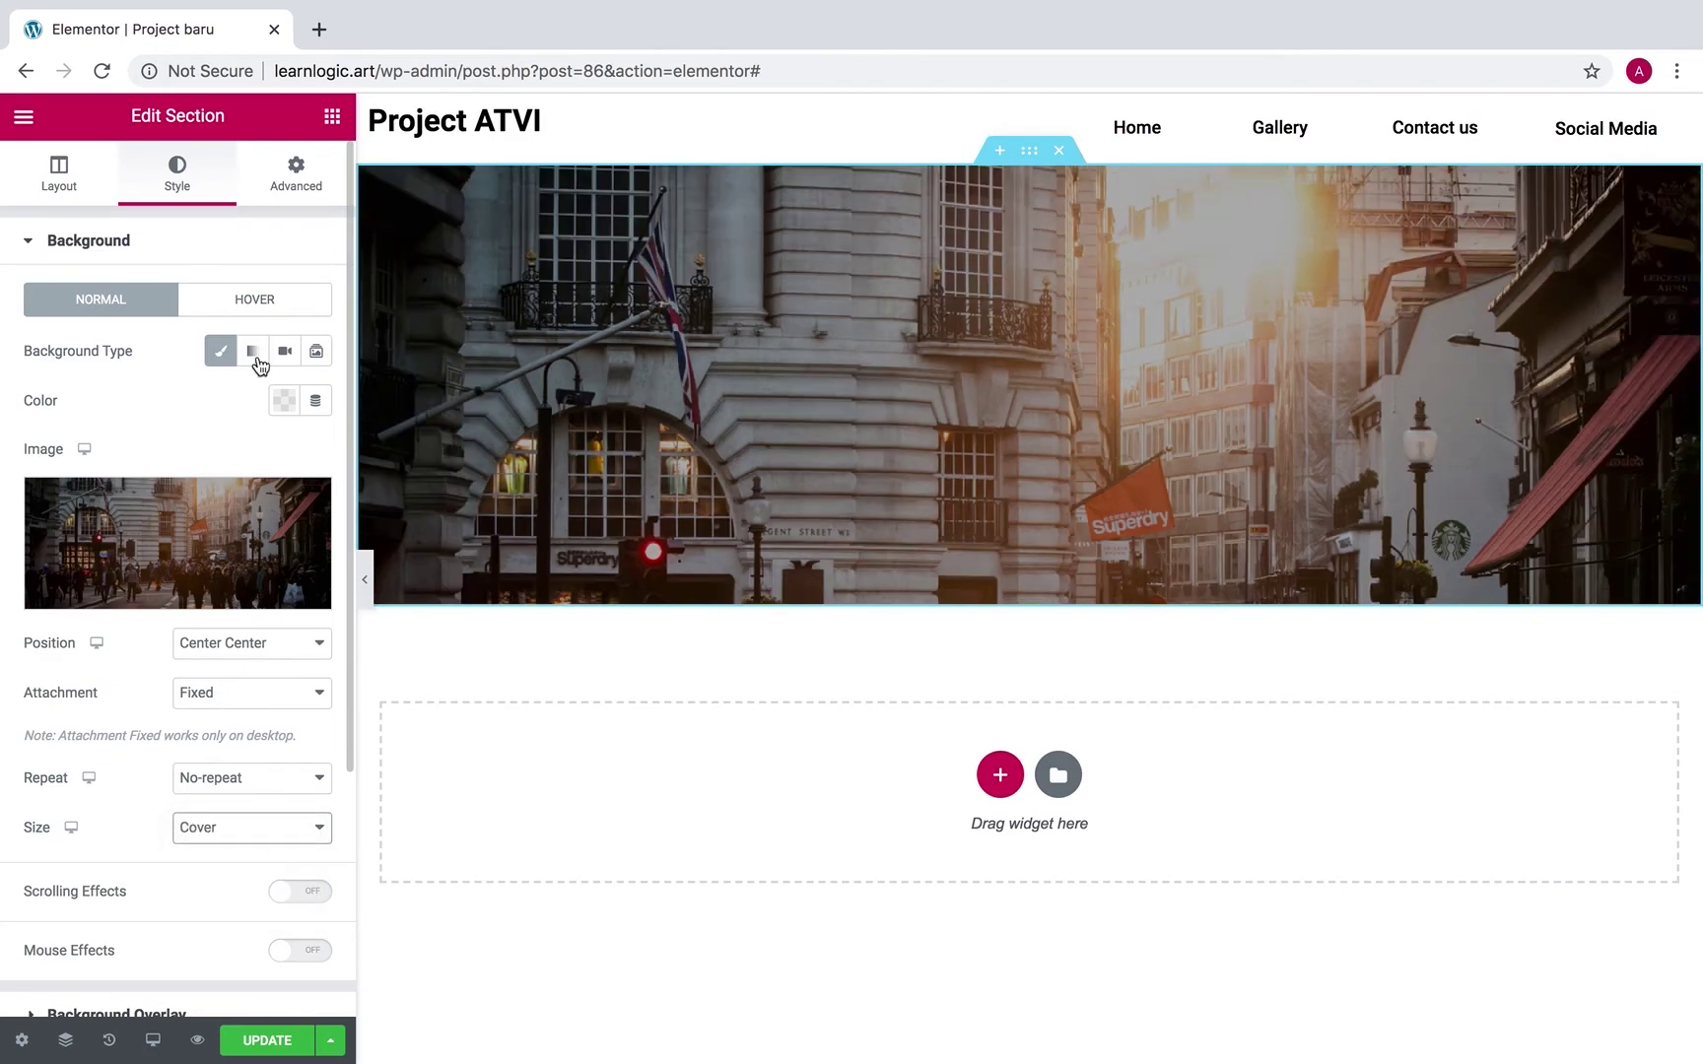
{"action": "left_click", "coordinate": [365, 579]}
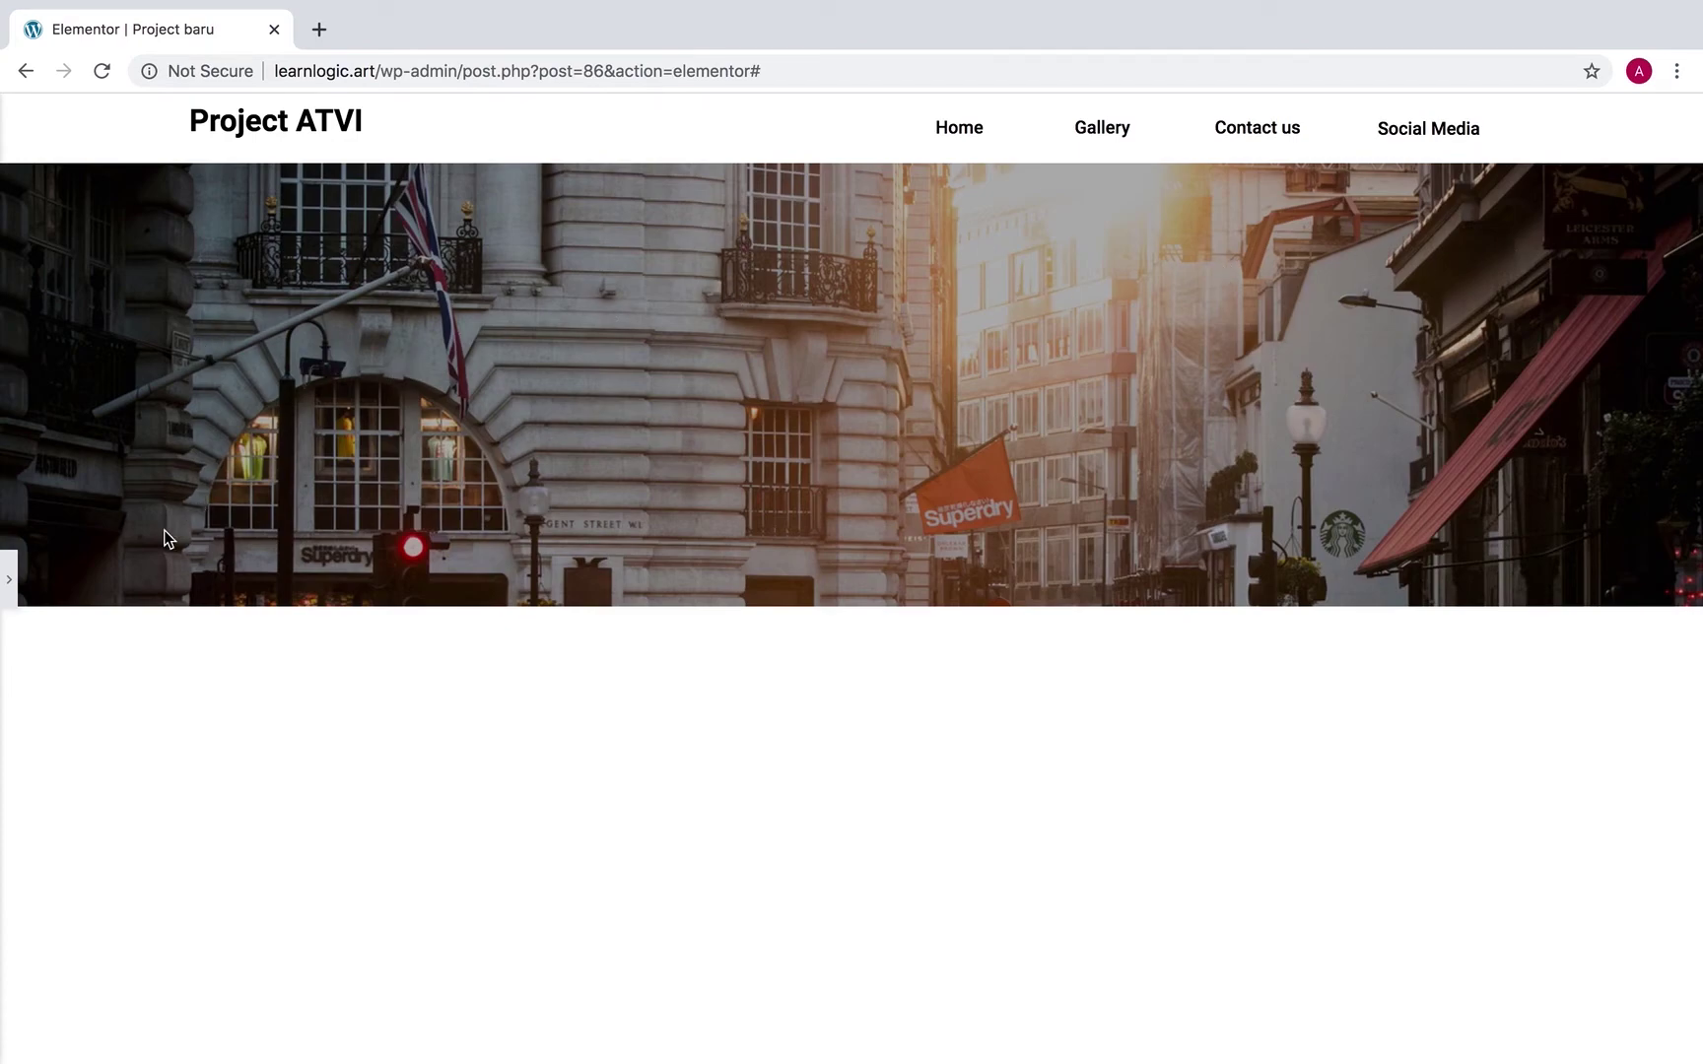
{"action": "left_click", "coordinate": [9, 579]}
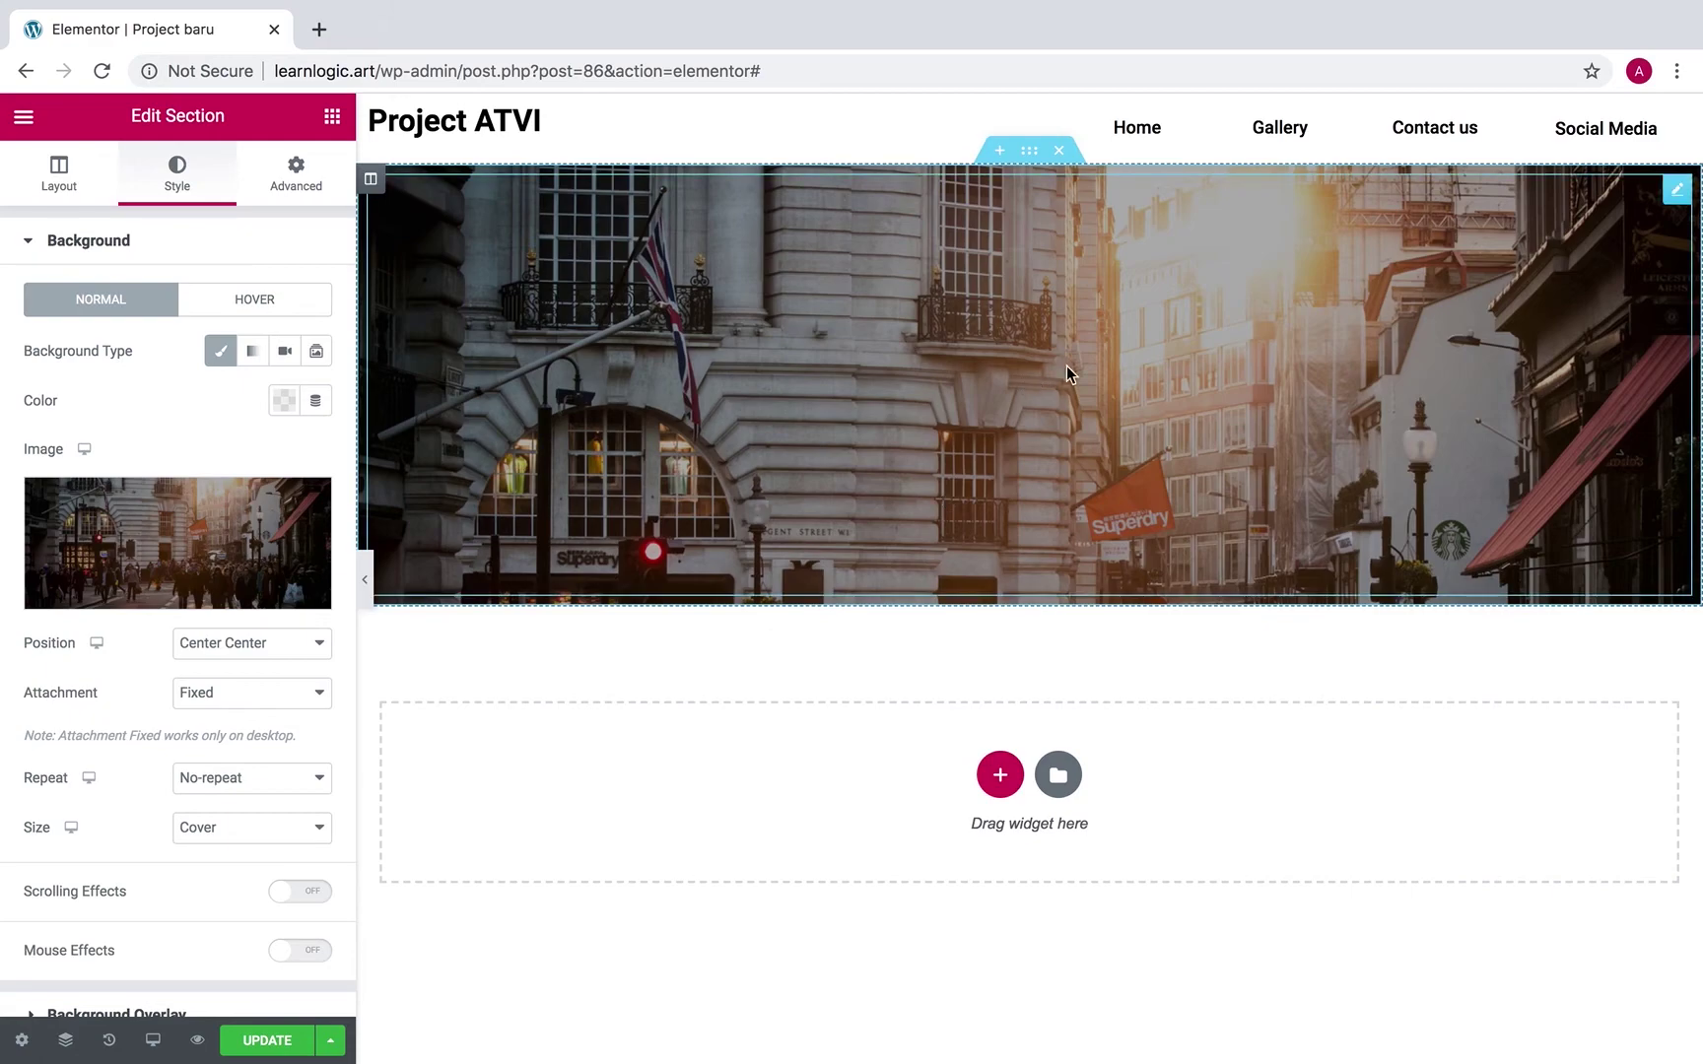
Add a Heading widget above the banner's spacer, title it "Welcome to our world" and center it.
{"action": "left_click", "coordinate": [1676, 190]}
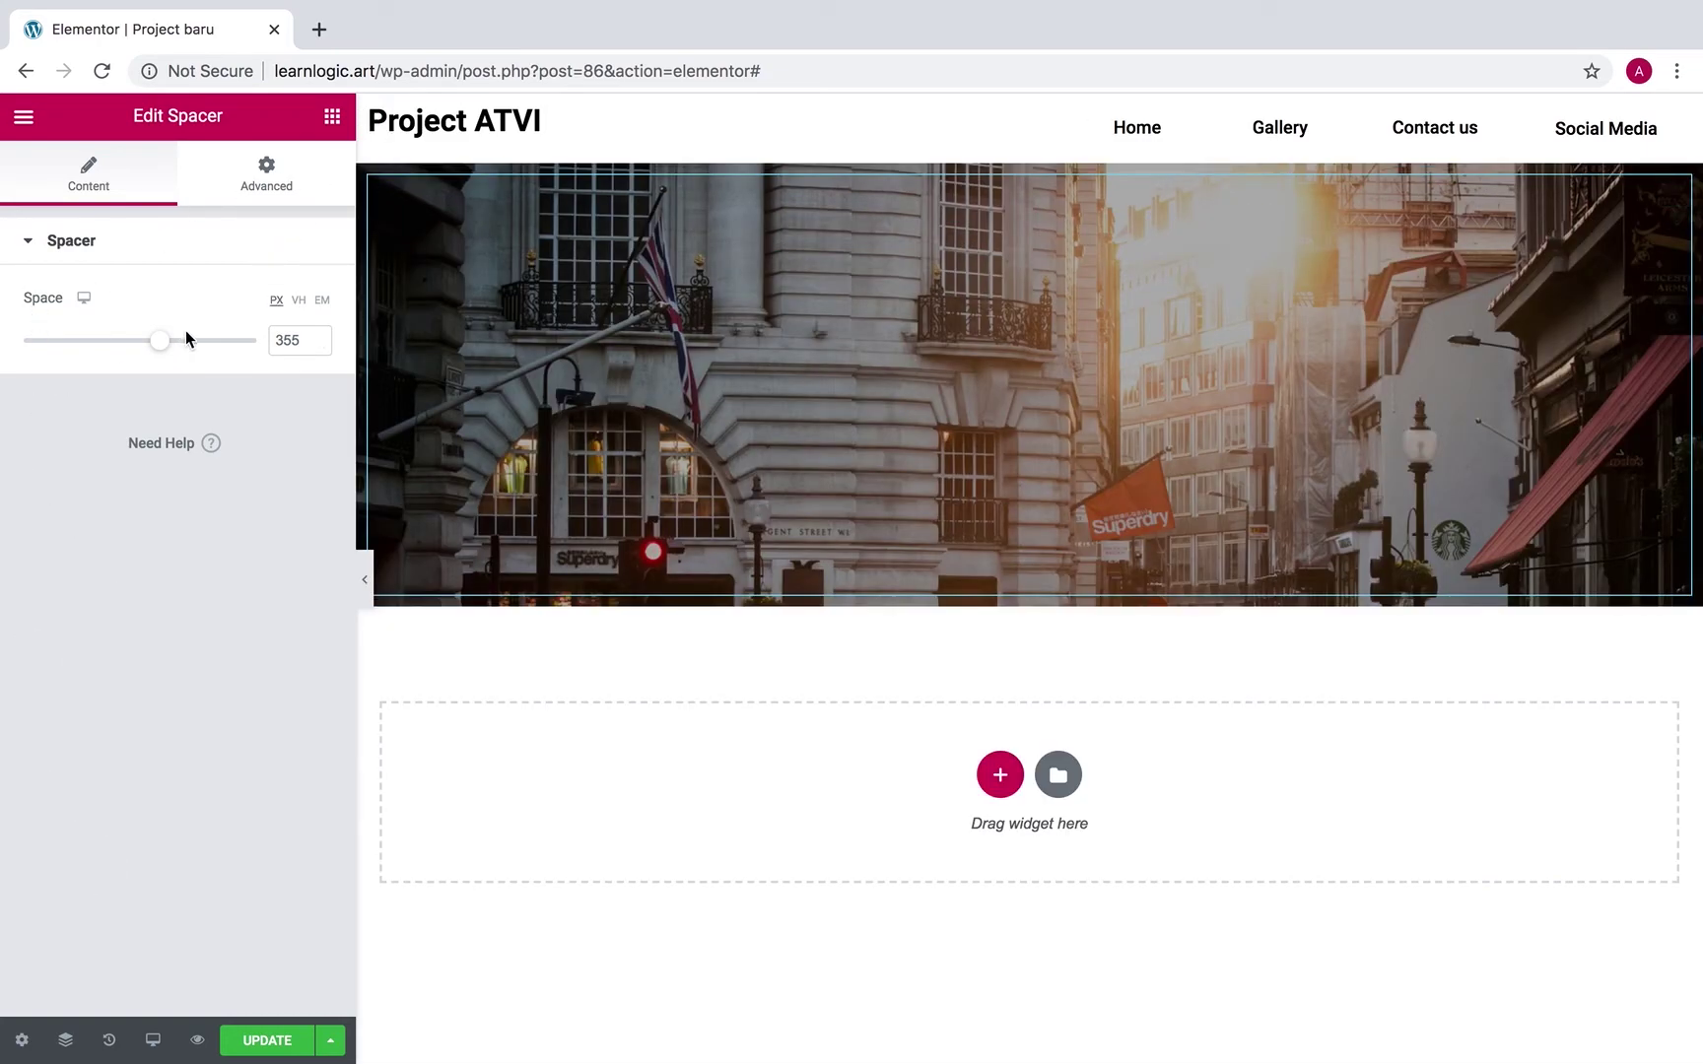
{"action": "left_click", "coordinate": [333, 121]}
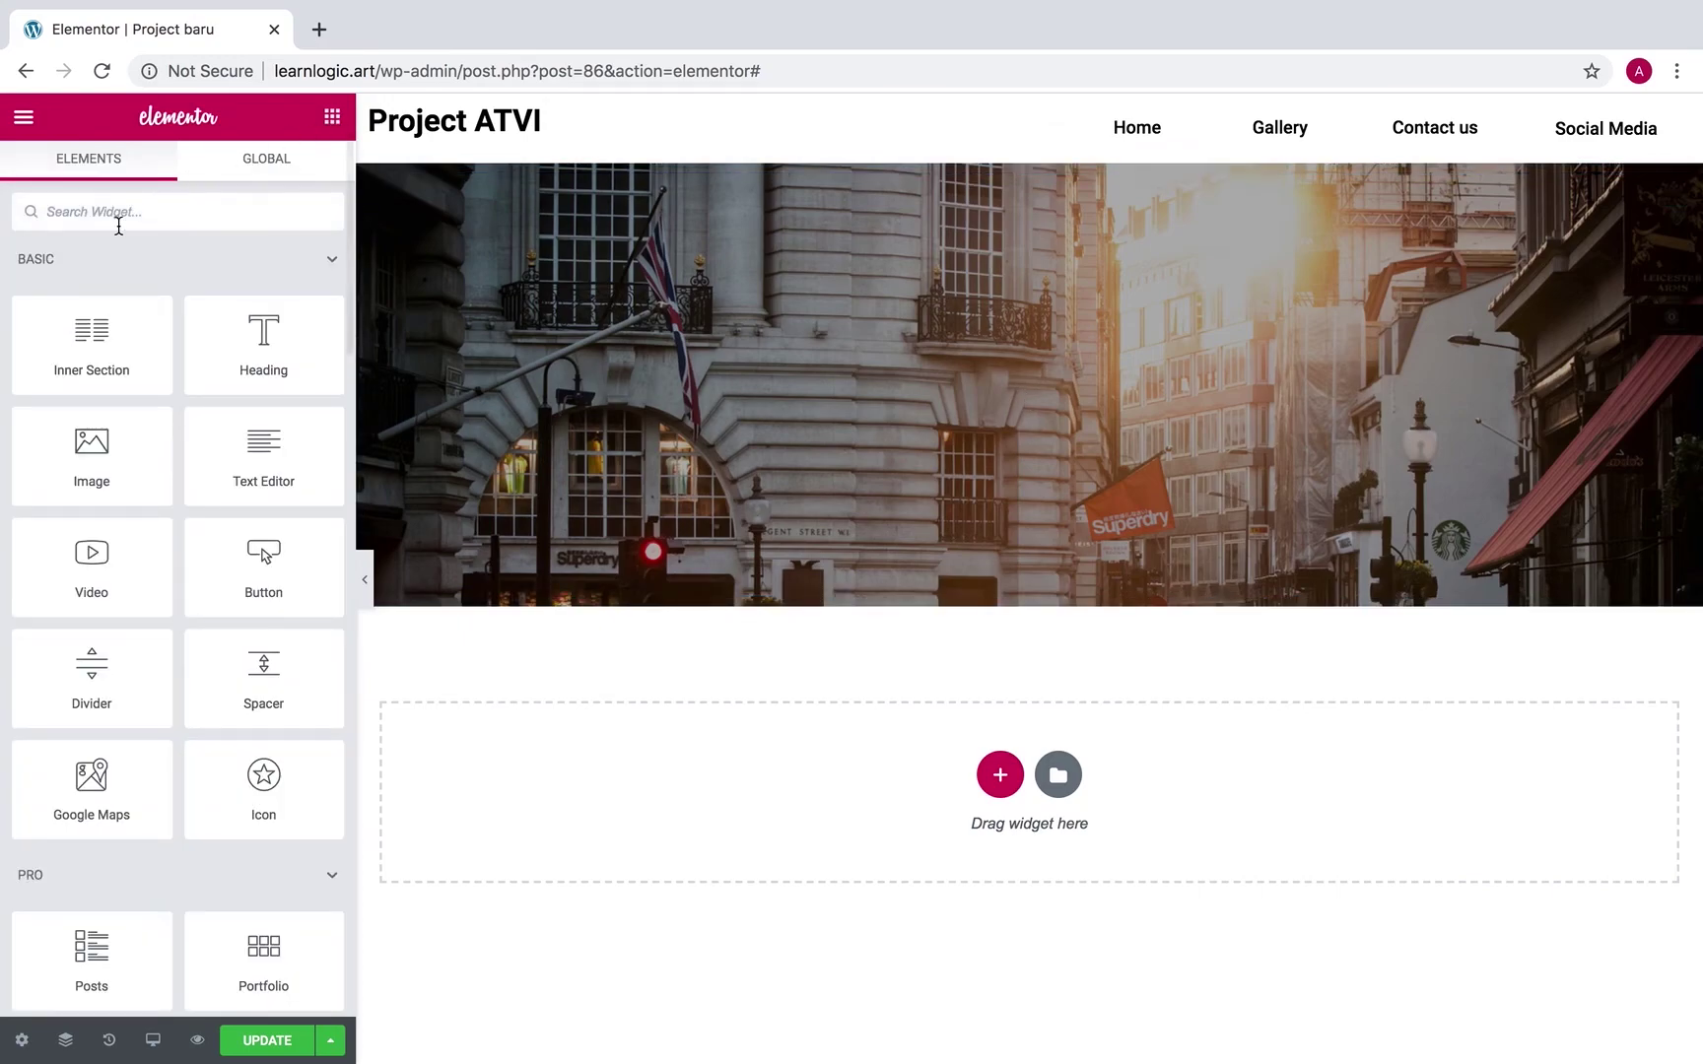
{"action": "left_click_drag", "start_coordinate": [271, 386], "coordinate": [992, 197]}
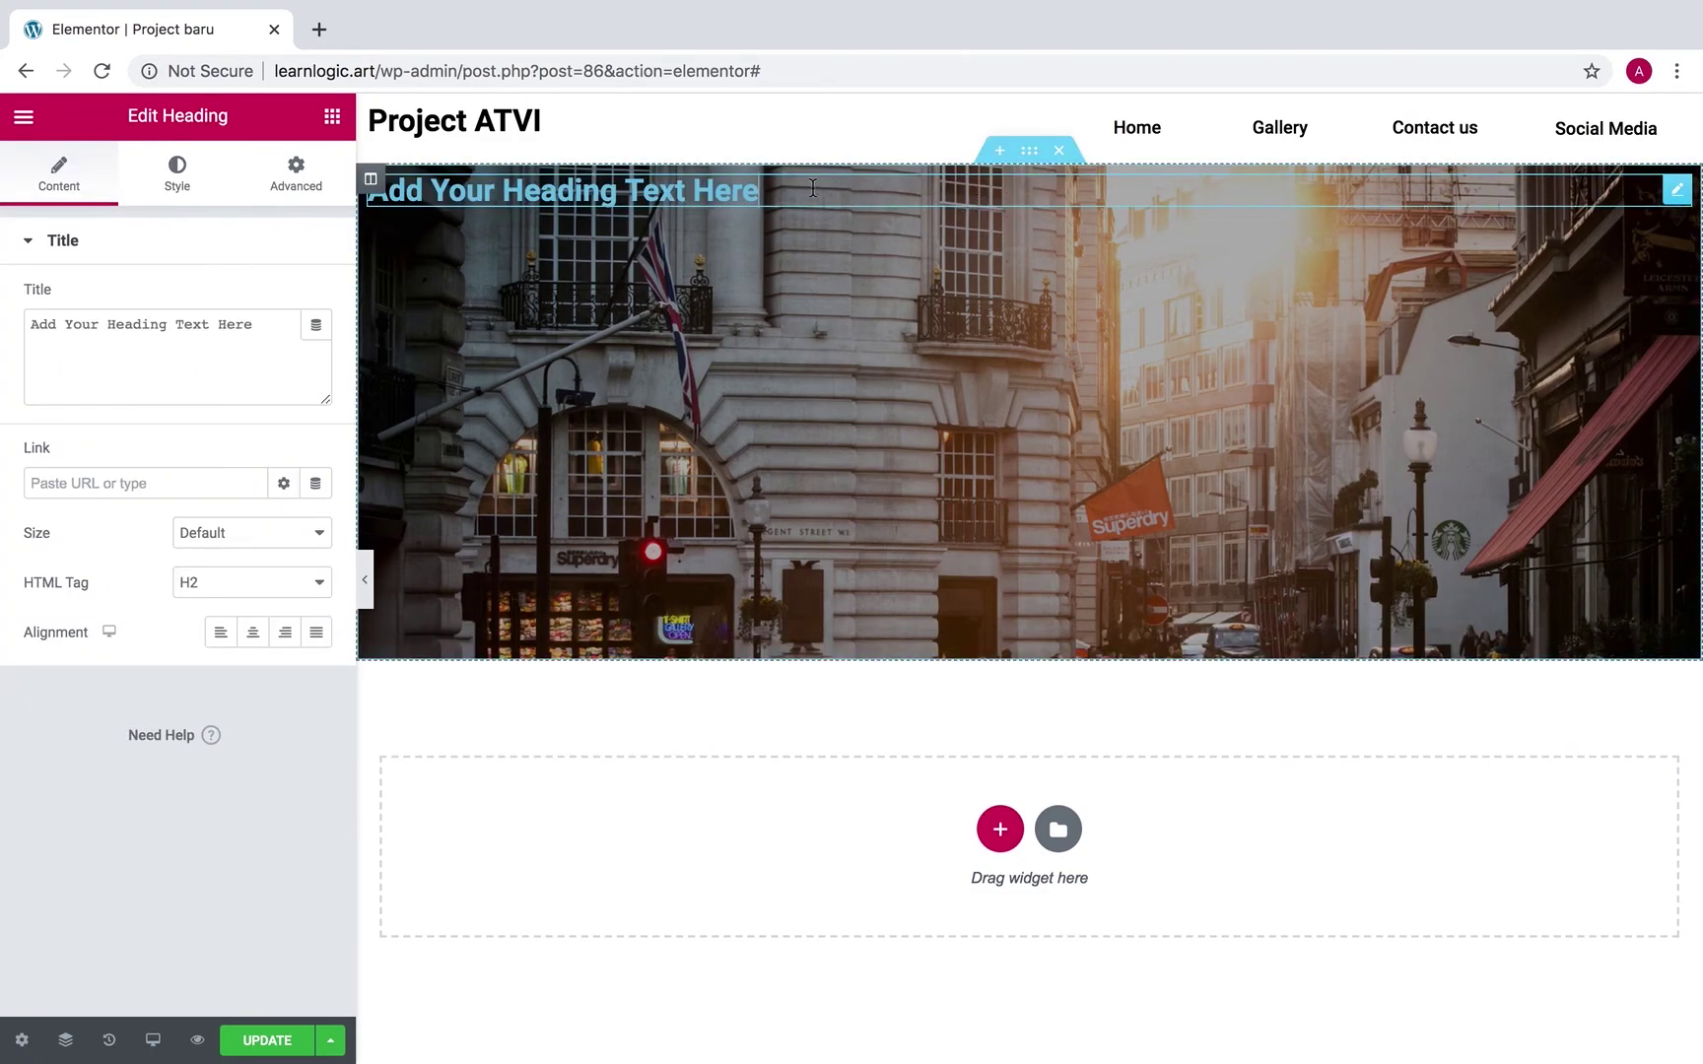
{"action": "left_click", "coordinate": [266, 333]}
{"action": "left_click_drag", "start_coordinate": [266, 333], "coordinate": [49, 308]}
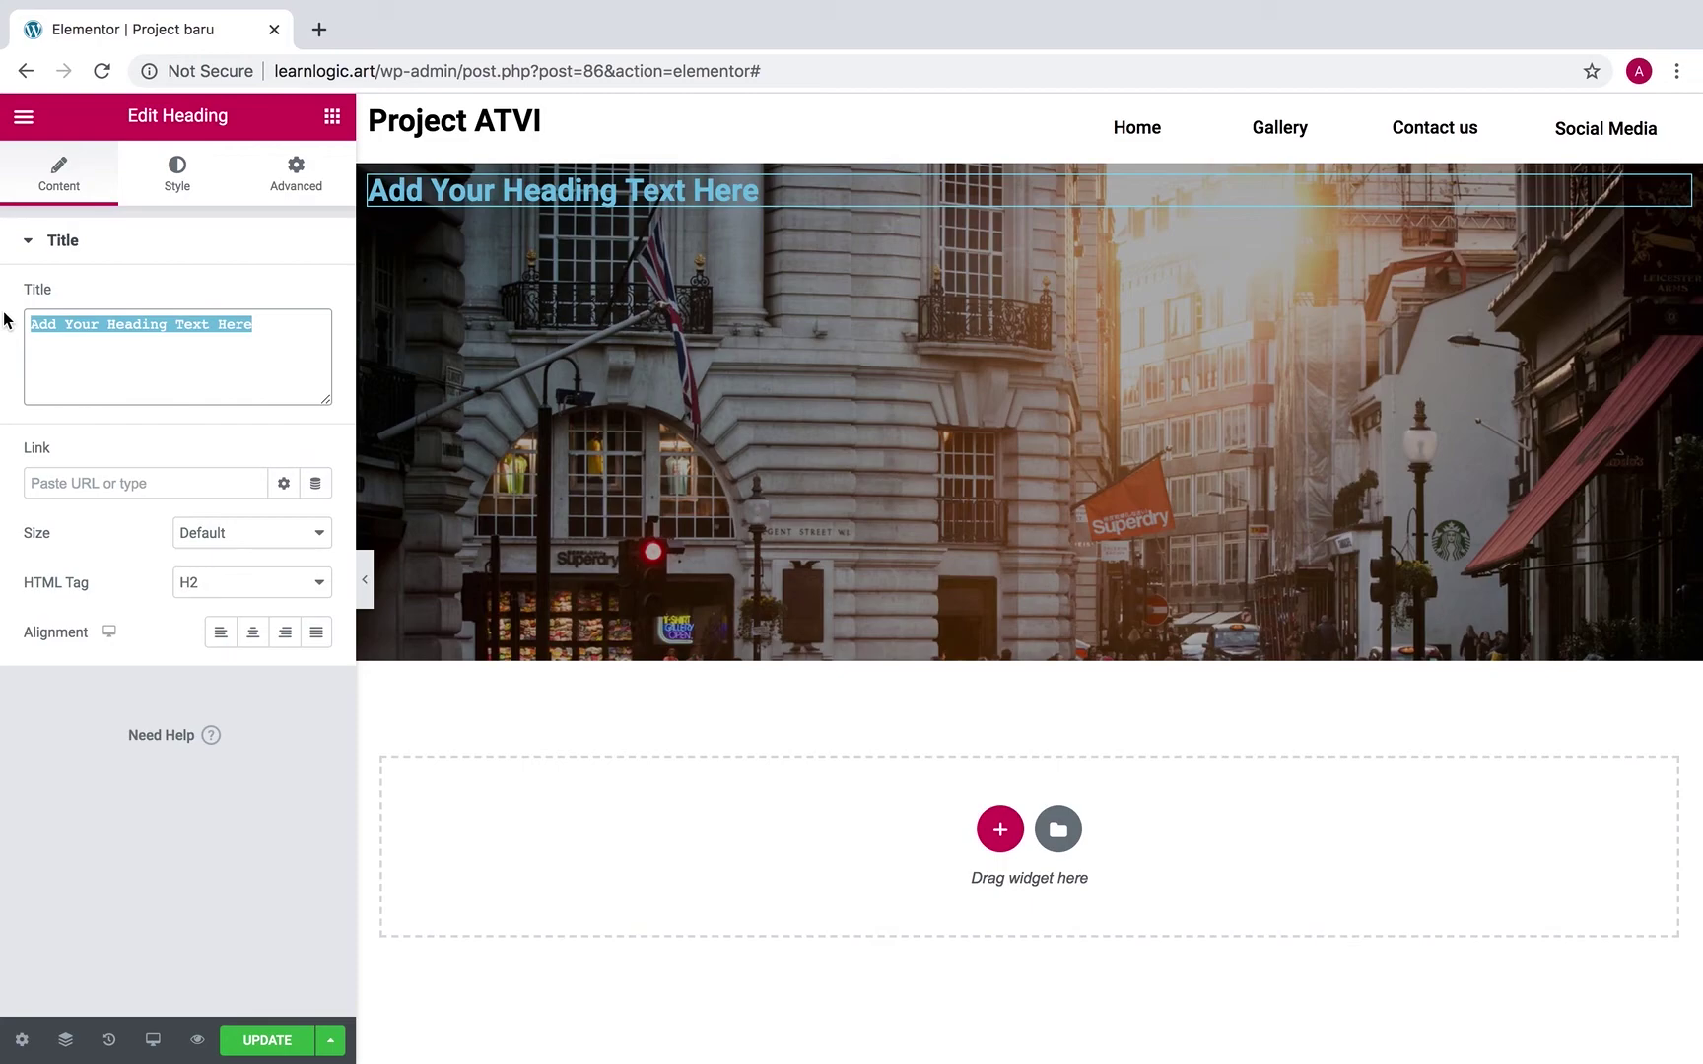
{"action": "type", "text": "Welcome"}
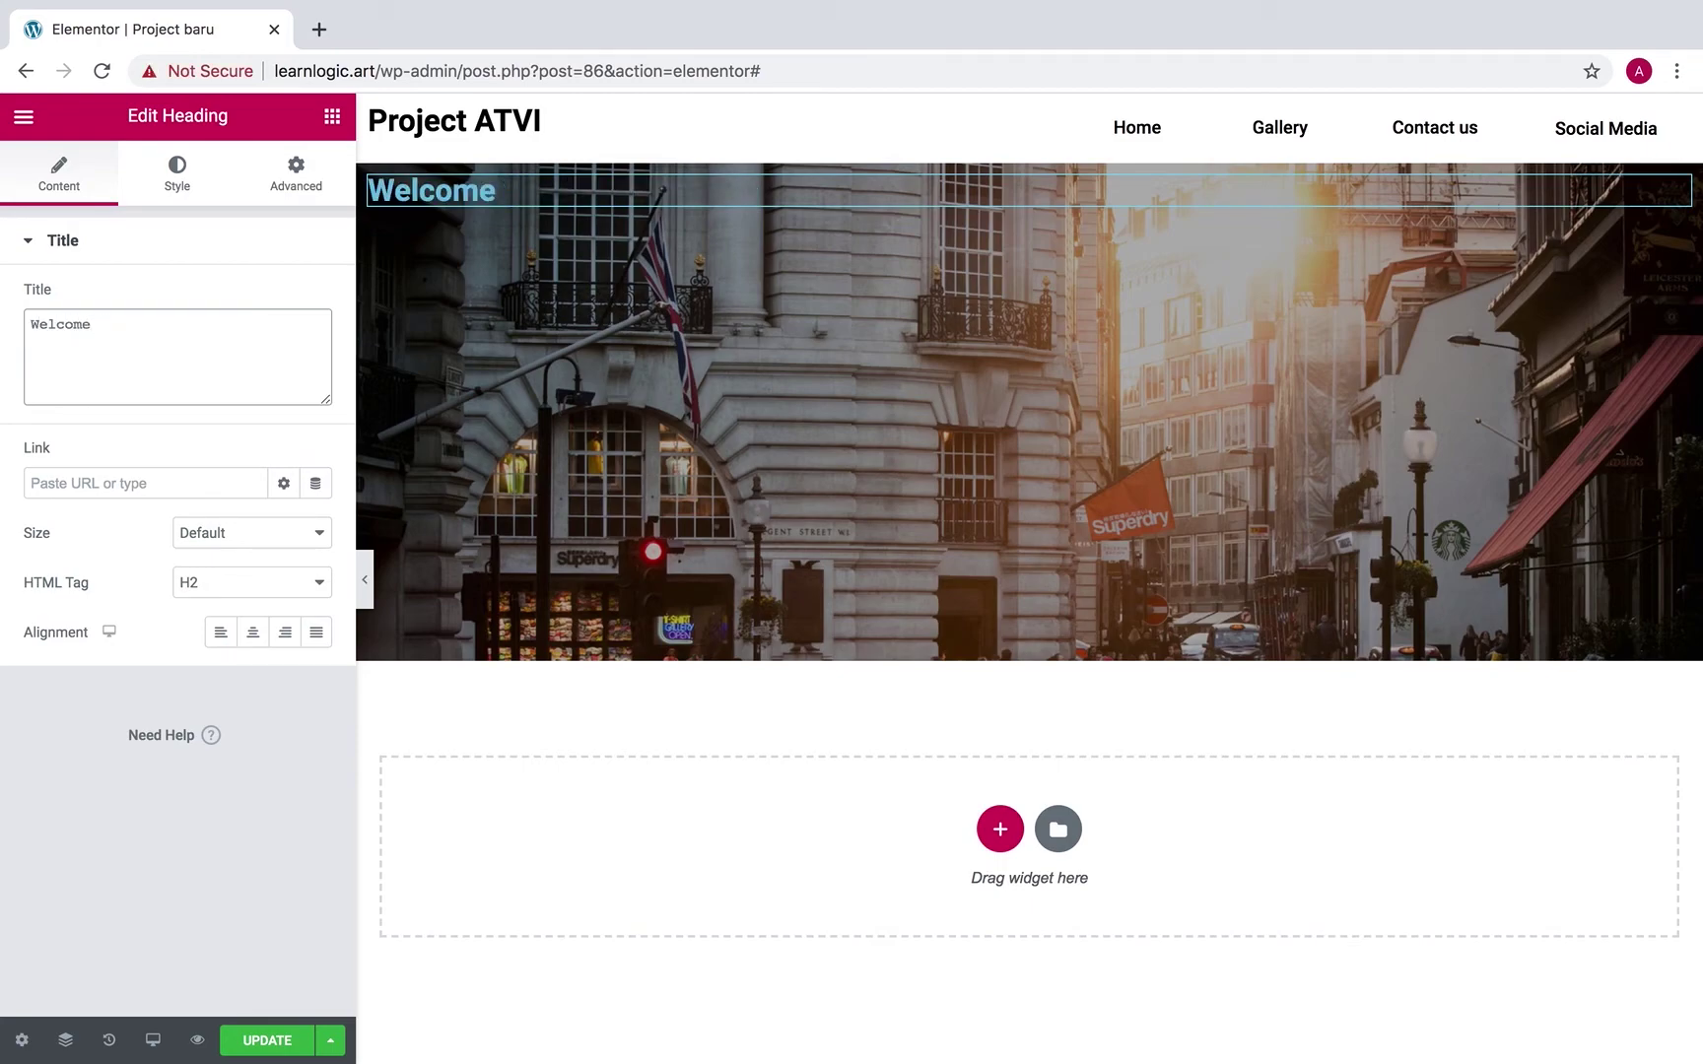
{"action": "type", "text": " yo our wor"}
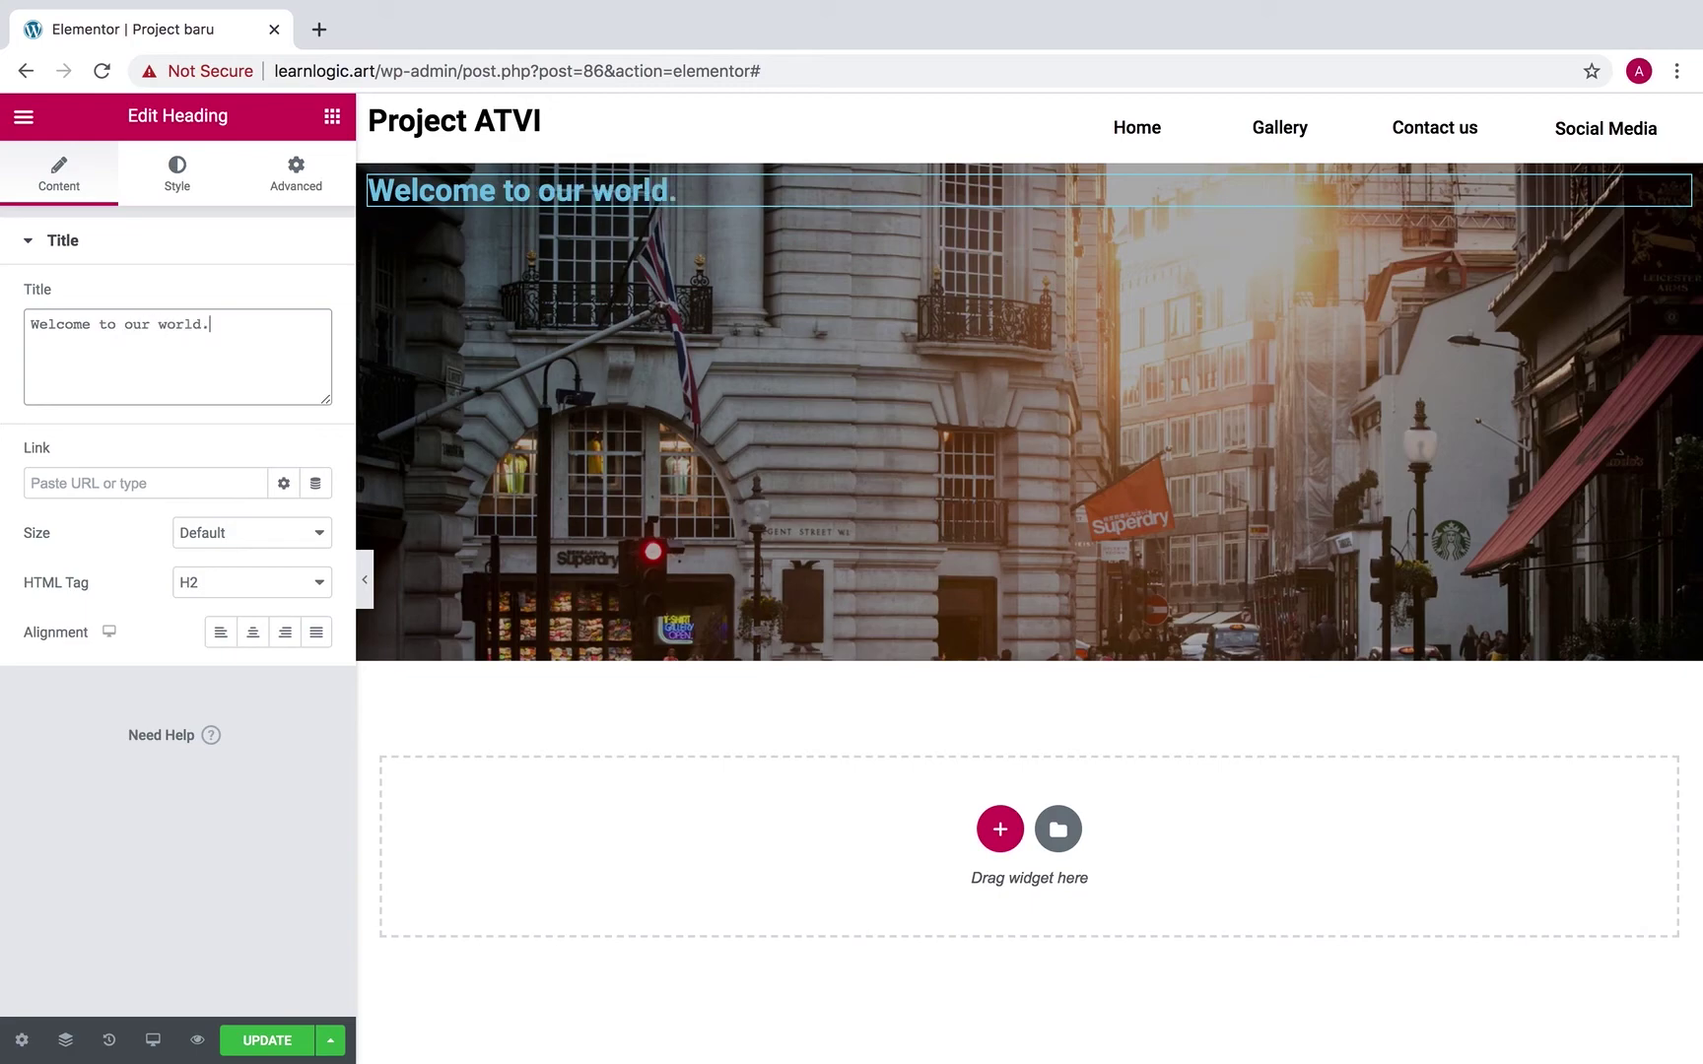
{"action": "type", "text": "ld"}
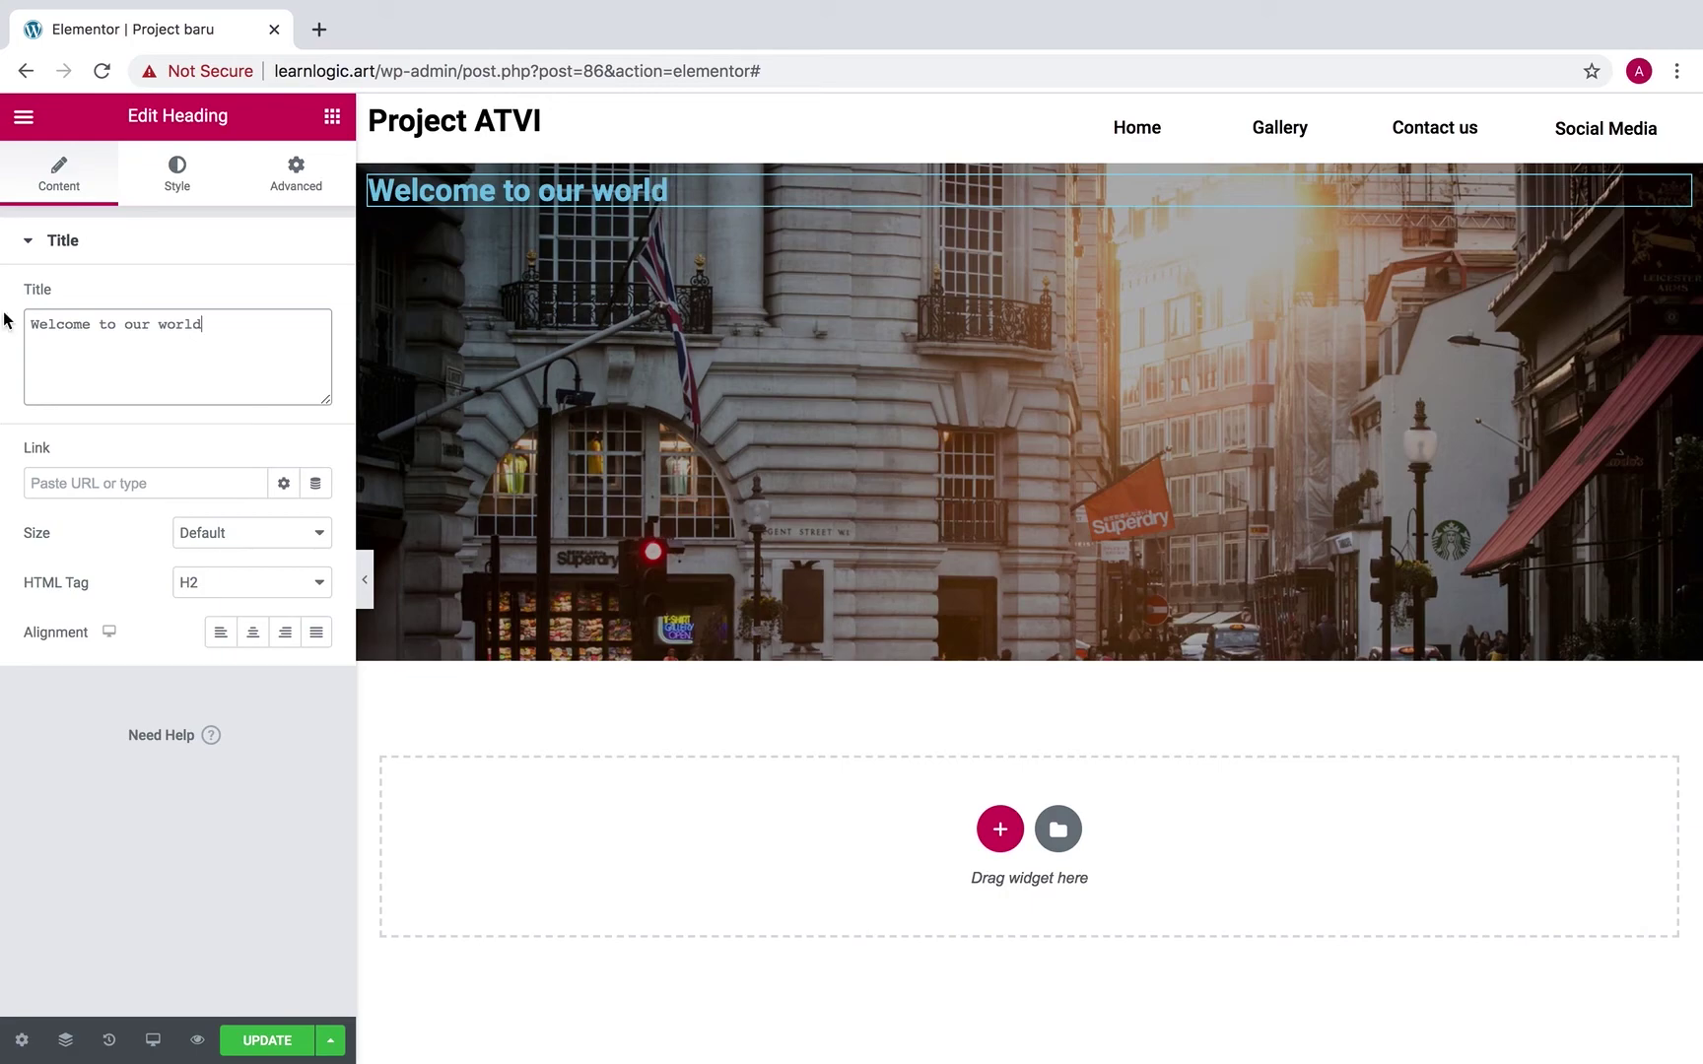
{"action": "left_click", "coordinate": [253, 636]}
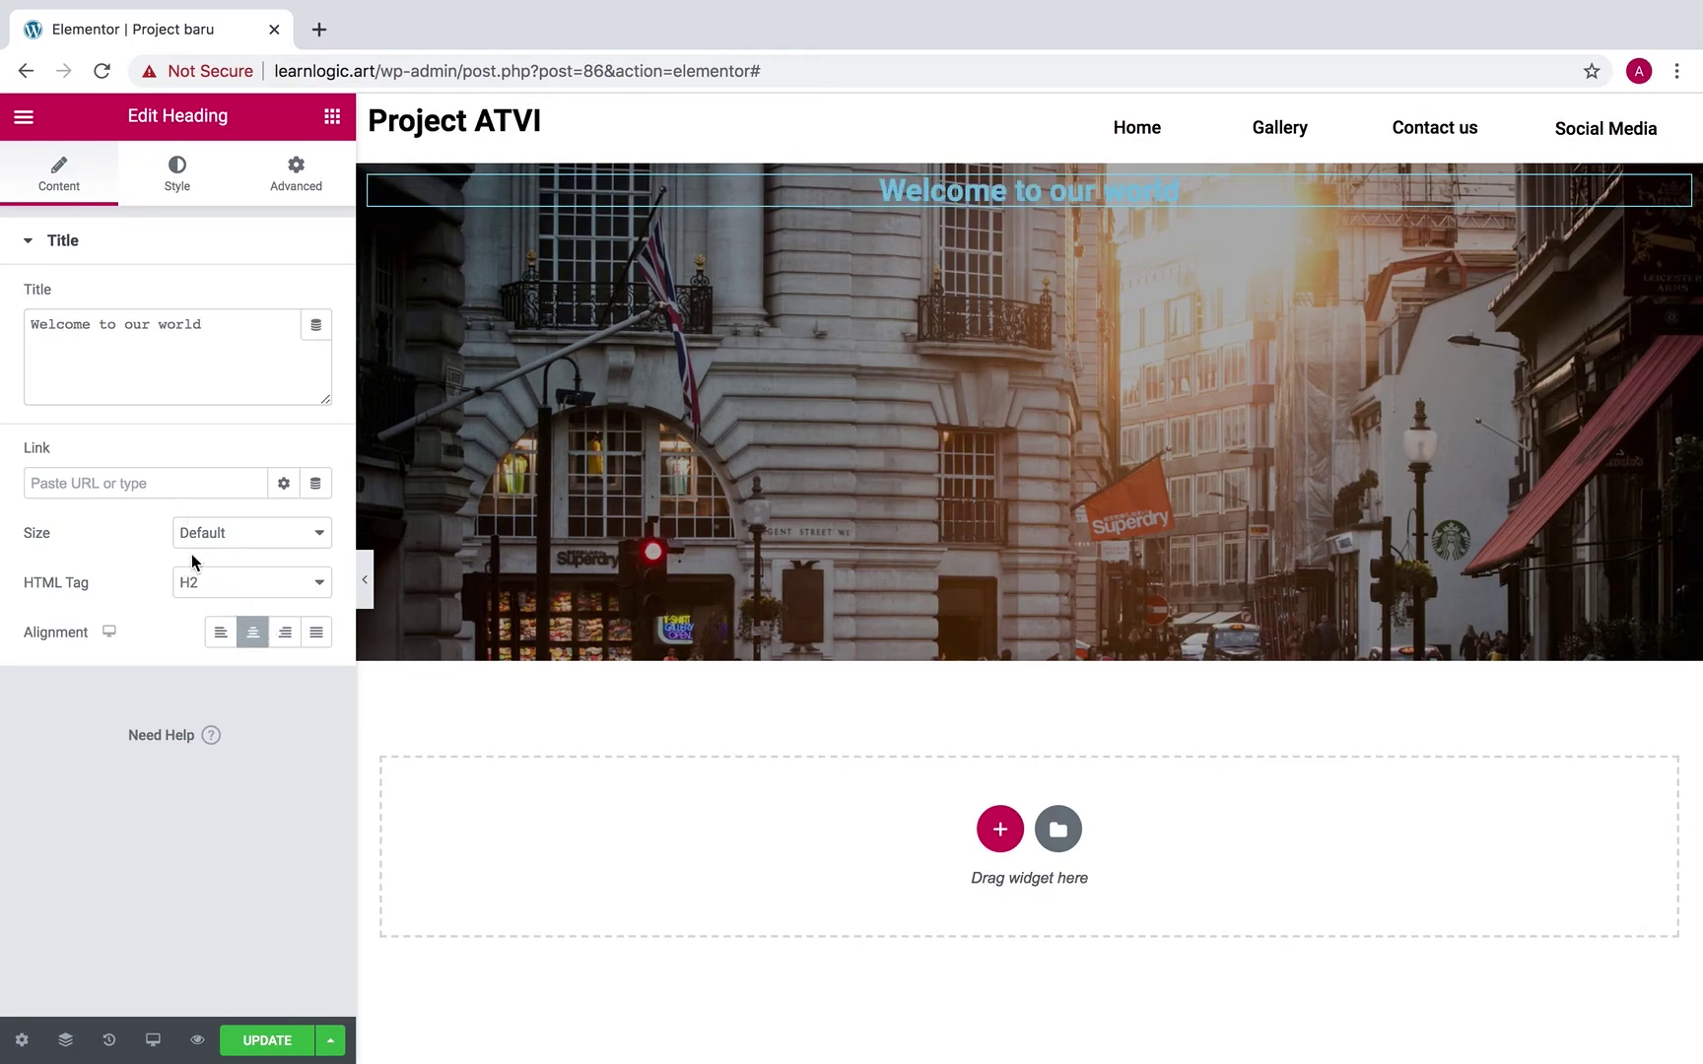
Set the welcome heading's font size to 58 px and its text color to #FFFFFF.
{"action": "left_click", "coordinate": [165, 190]}
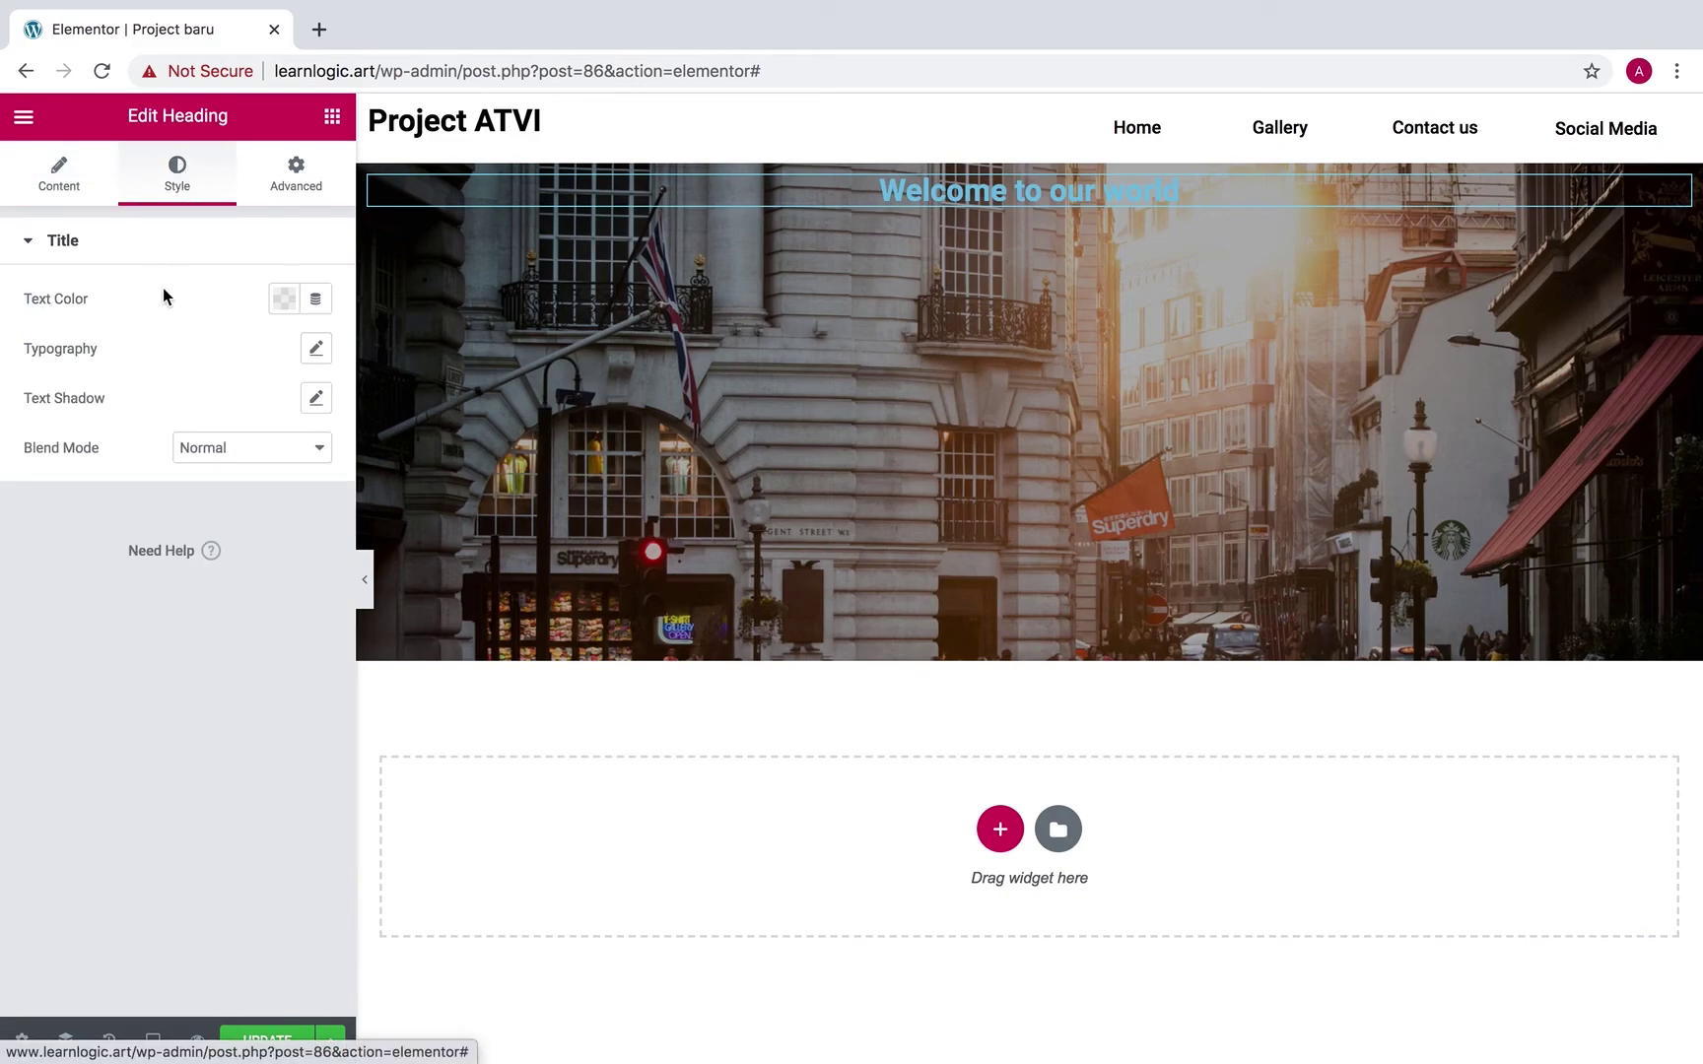
{"action": "left_click", "coordinate": [316, 349]}
{"action": "left_click_drag", "start_coordinate": [45, 507], "coordinate": [101, 525]}
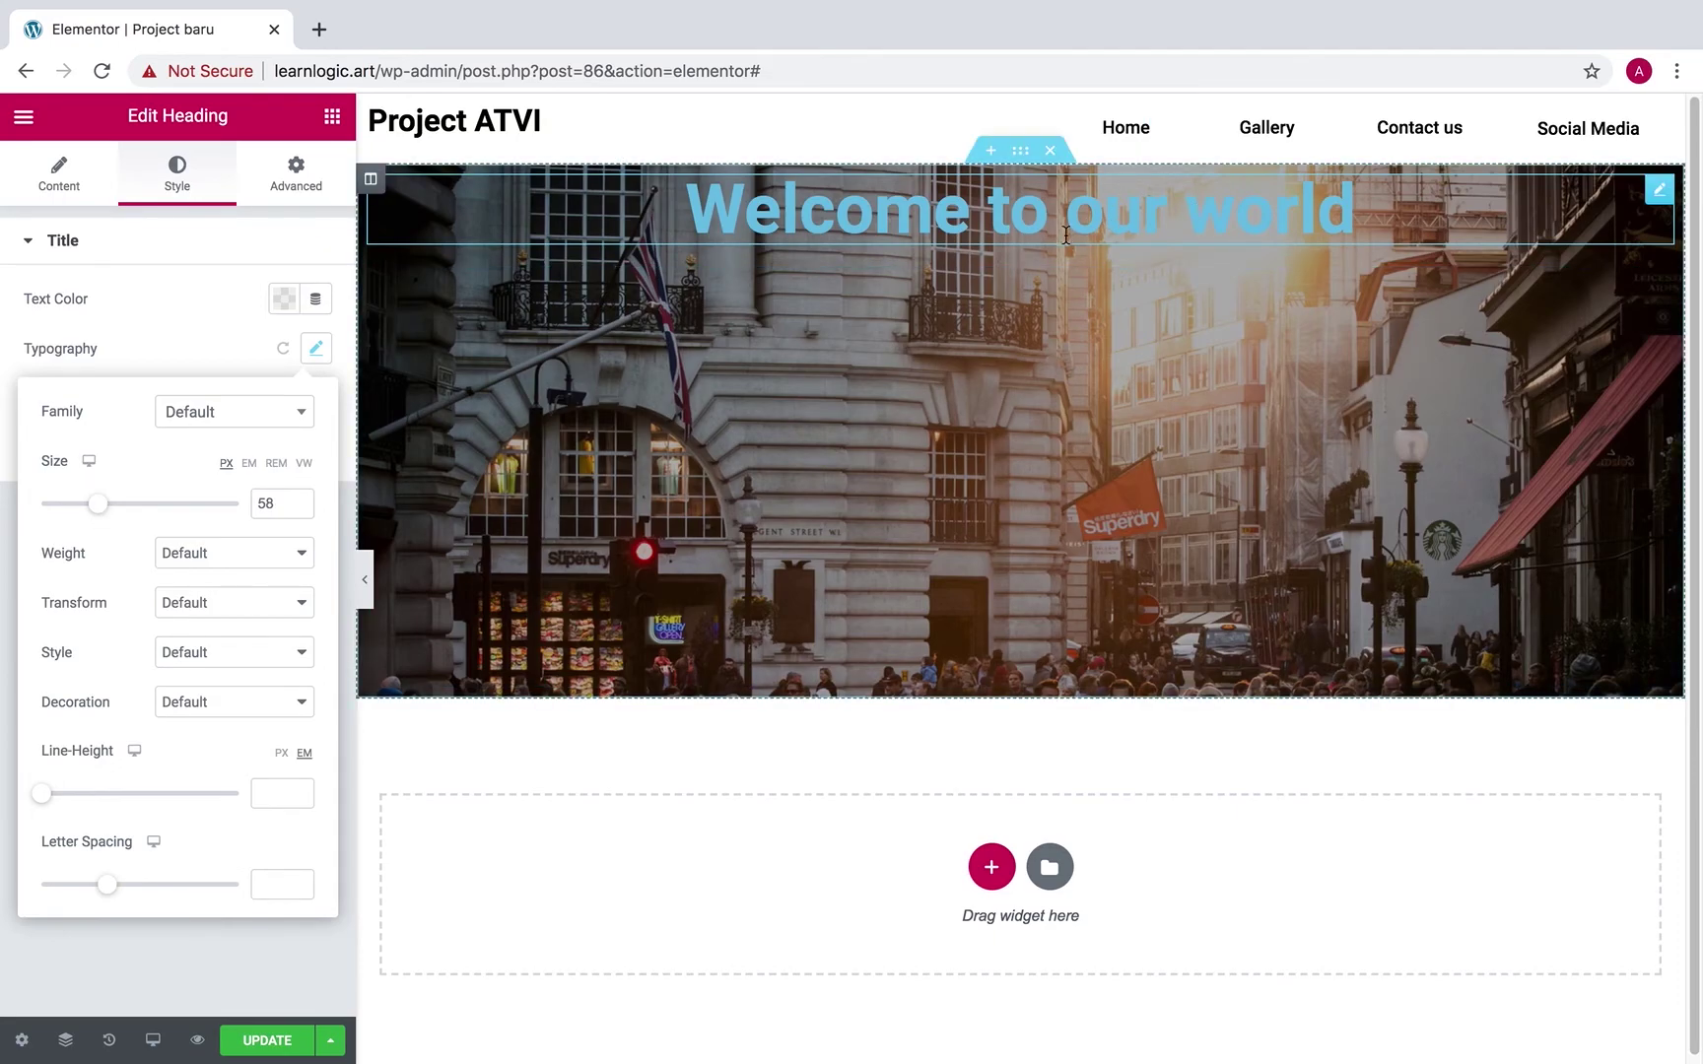
{"action": "left_click", "coordinate": [241, 347]}
{"action": "left_click", "coordinate": [285, 308]}
{"action": "left_click_drag", "start_coordinate": [216, 443], "coordinate": [126, 361]}
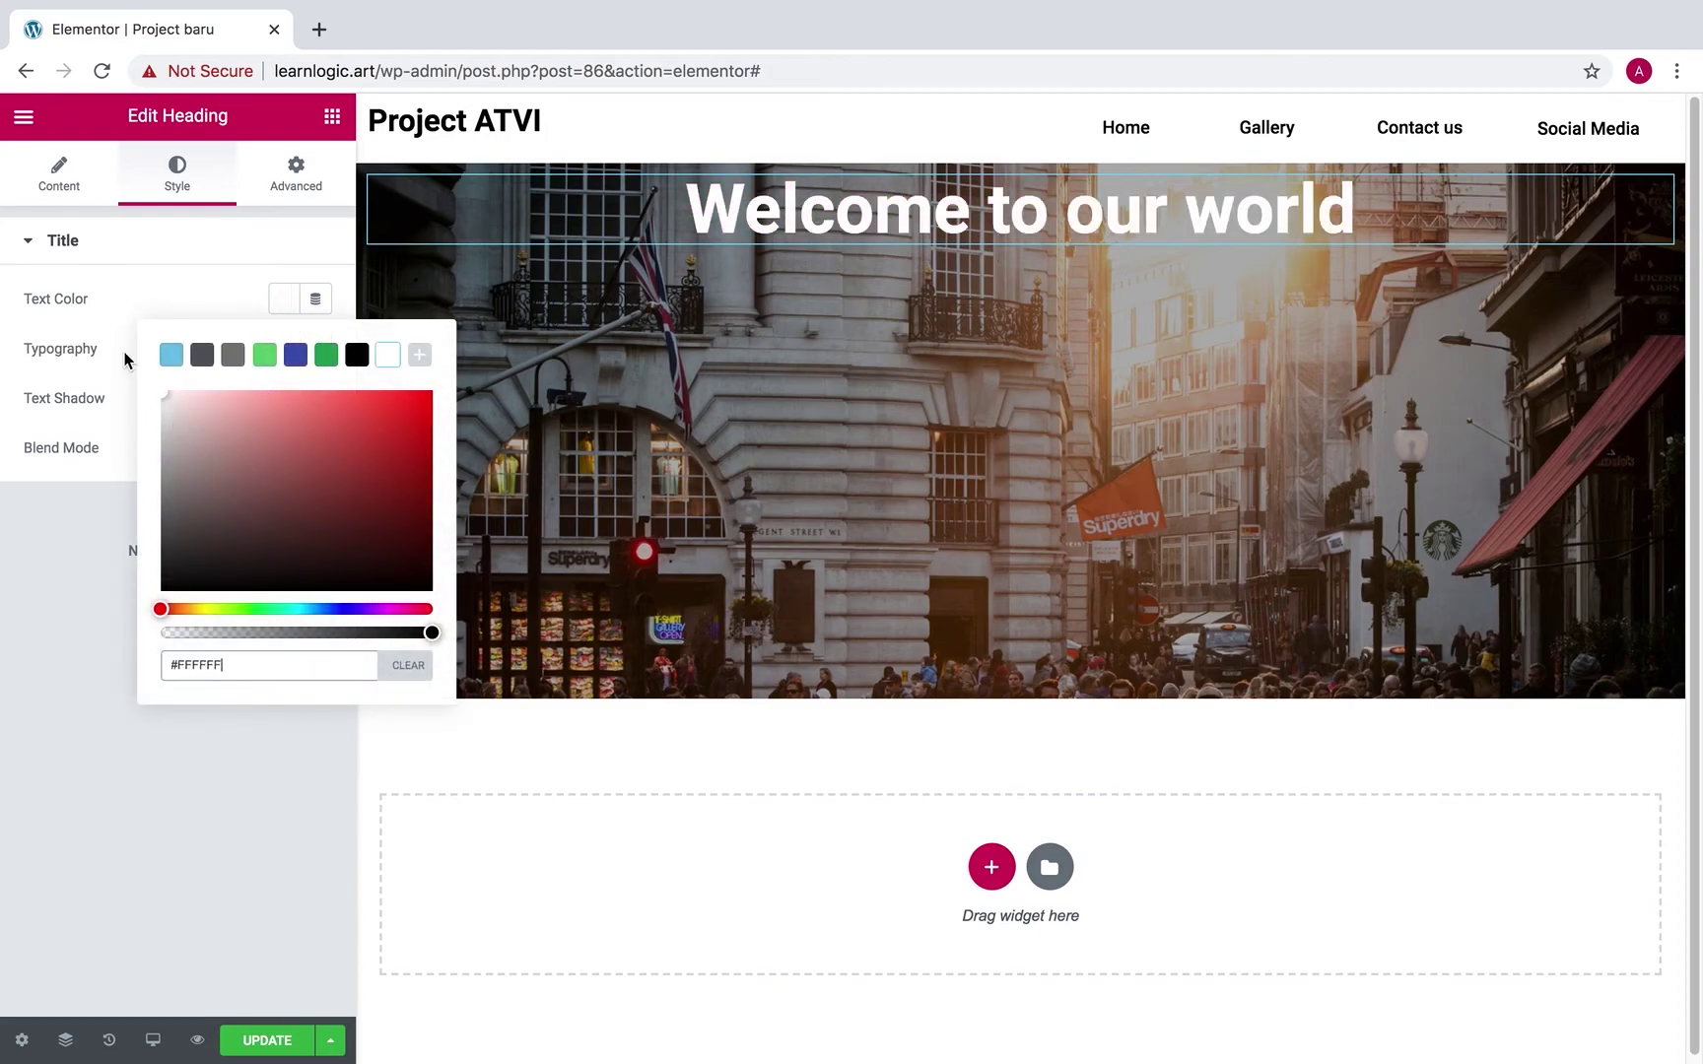
{"action": "left_click", "coordinate": [202, 306]}
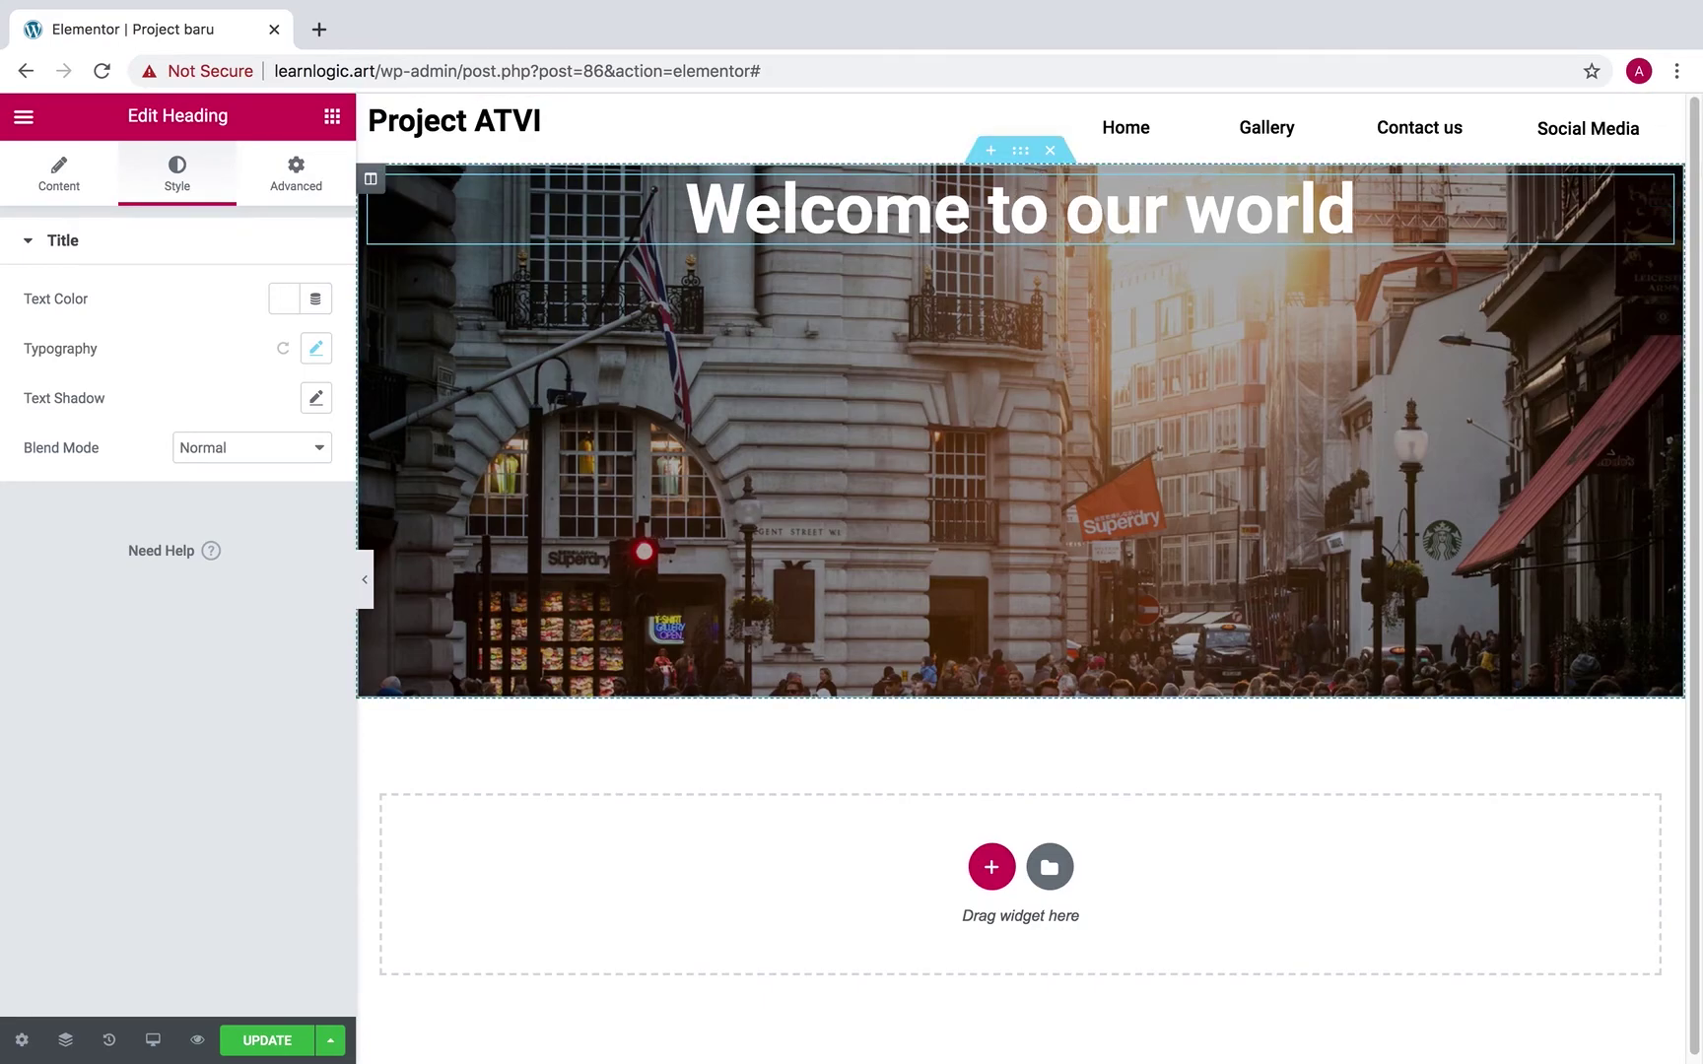
Unlink the welcome heading's margins, set its top margin to 51 px, and preview the page without the editing panel.
{"action": "left_click", "coordinate": [281, 185]}
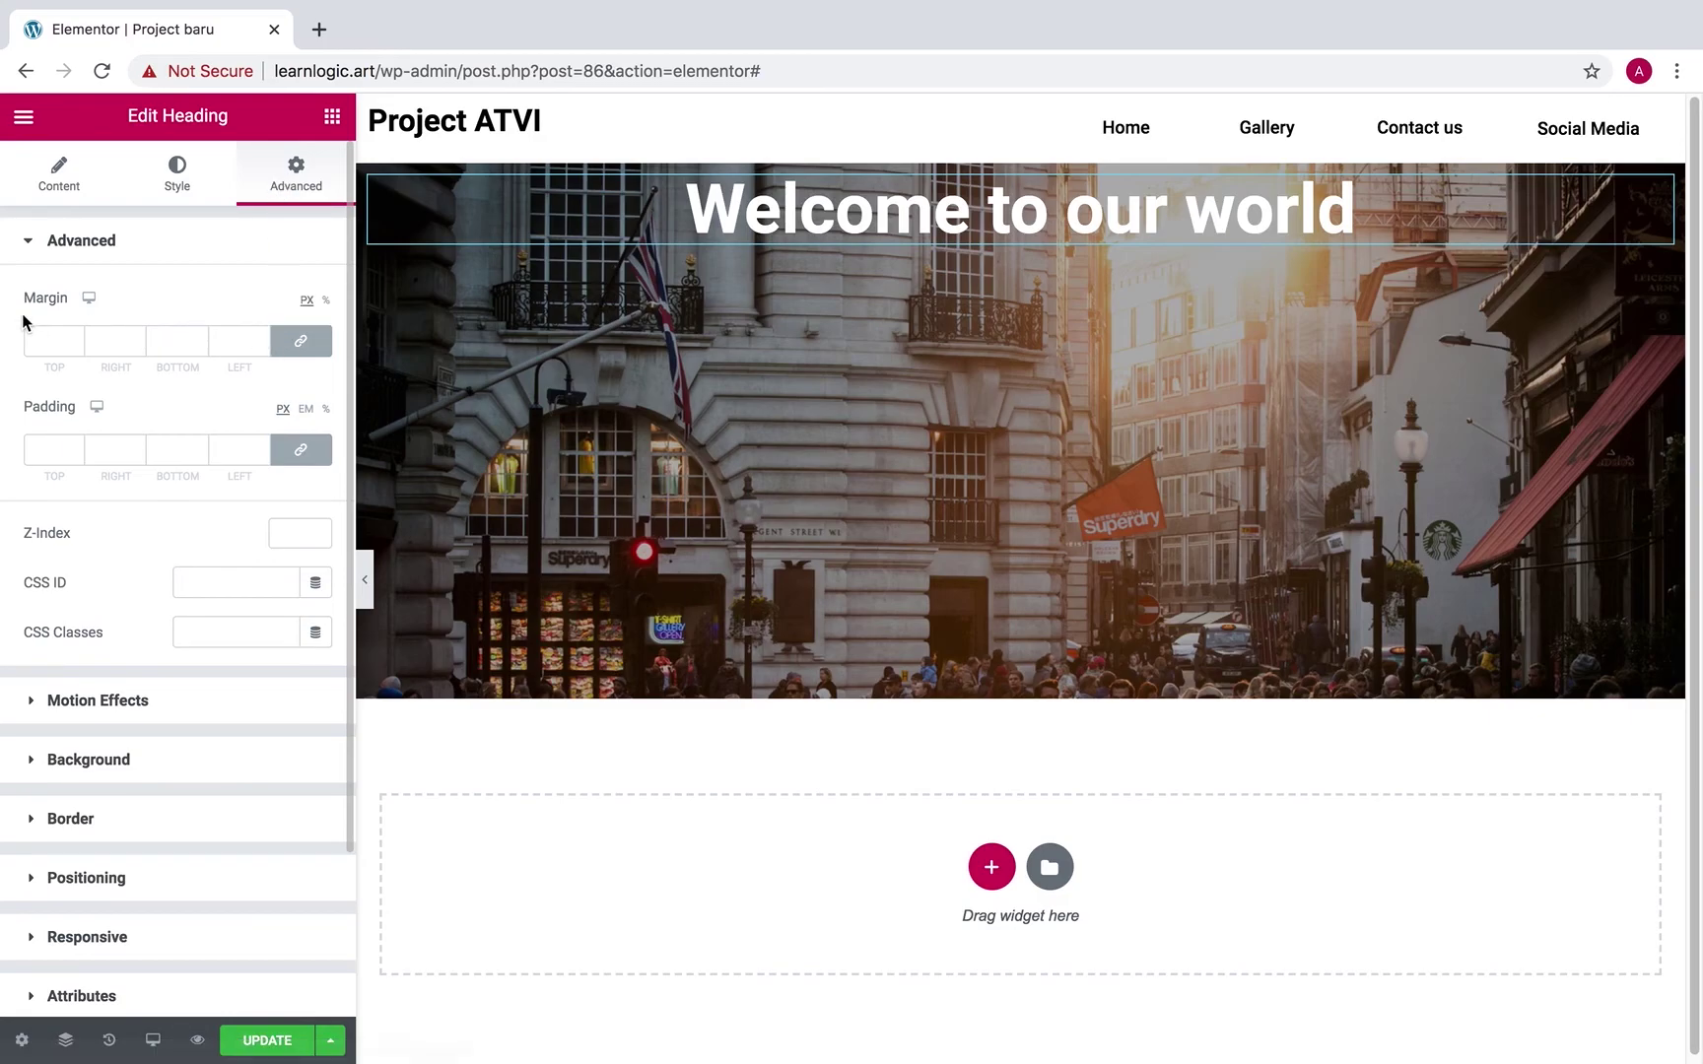
{"action": "left_click", "coordinate": [317, 347]}
{"action": "left_click_drag", "start_coordinate": [73, 338], "coordinate": [73, 337]}
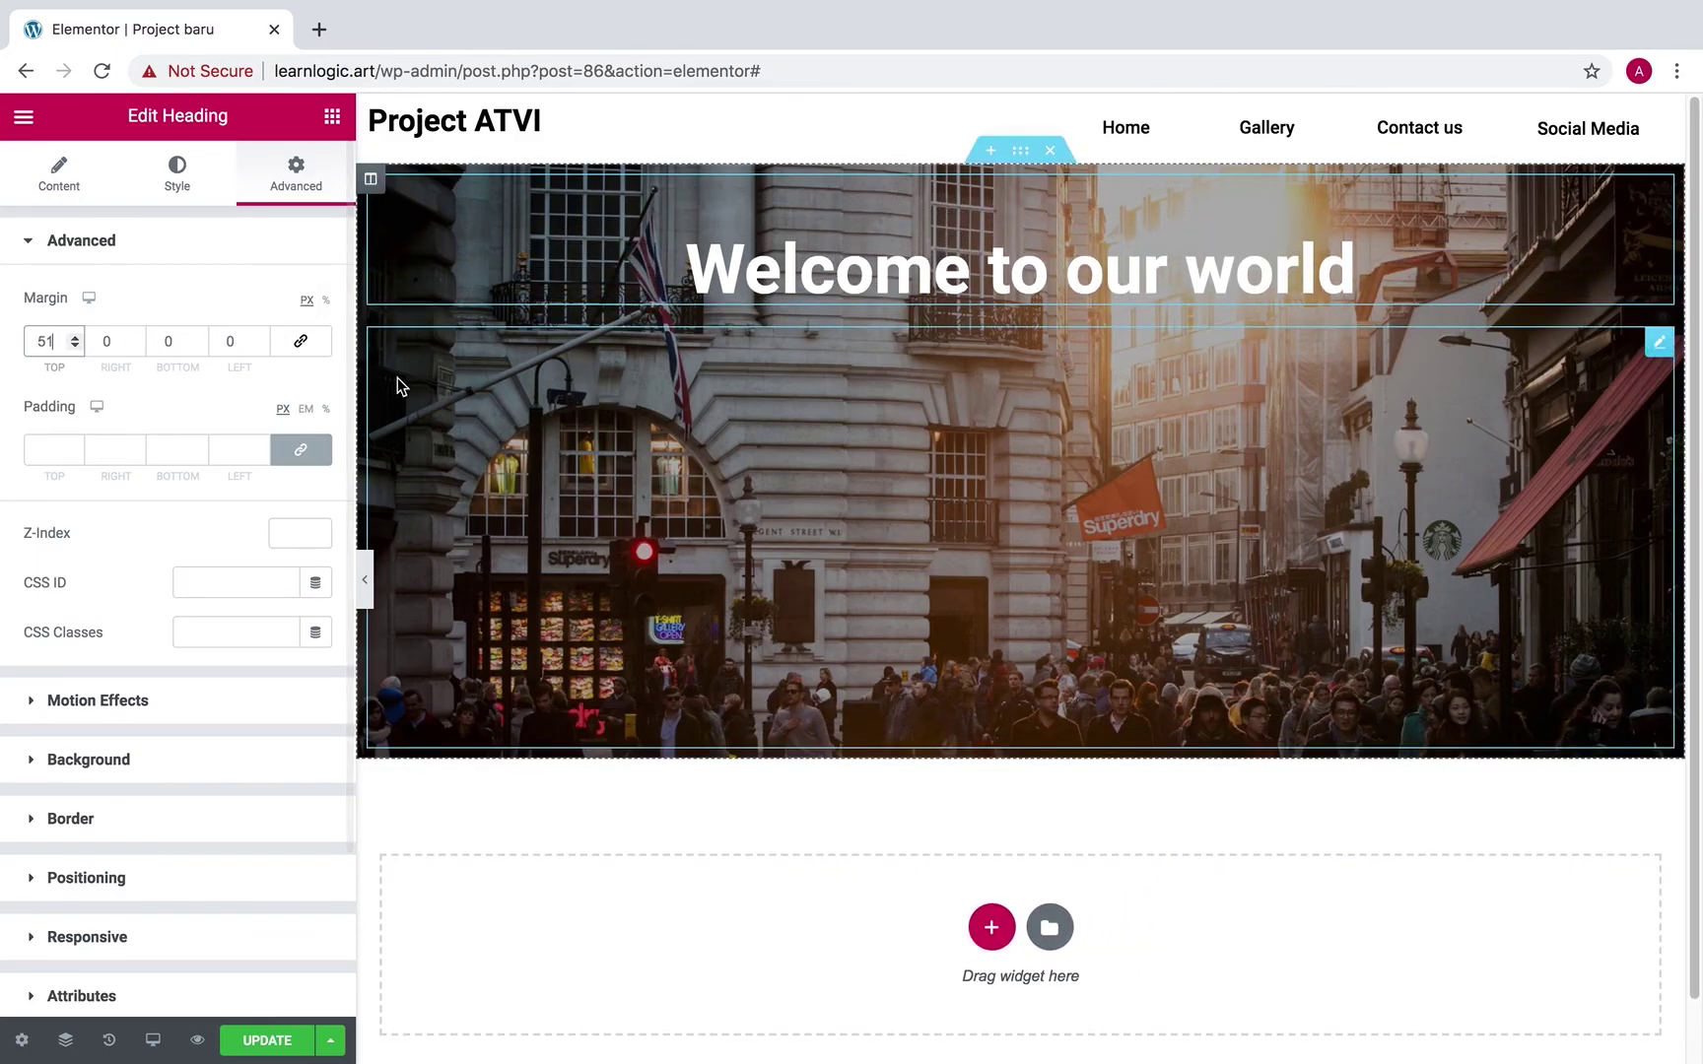
{"action": "left_click", "coordinate": [366, 582]}
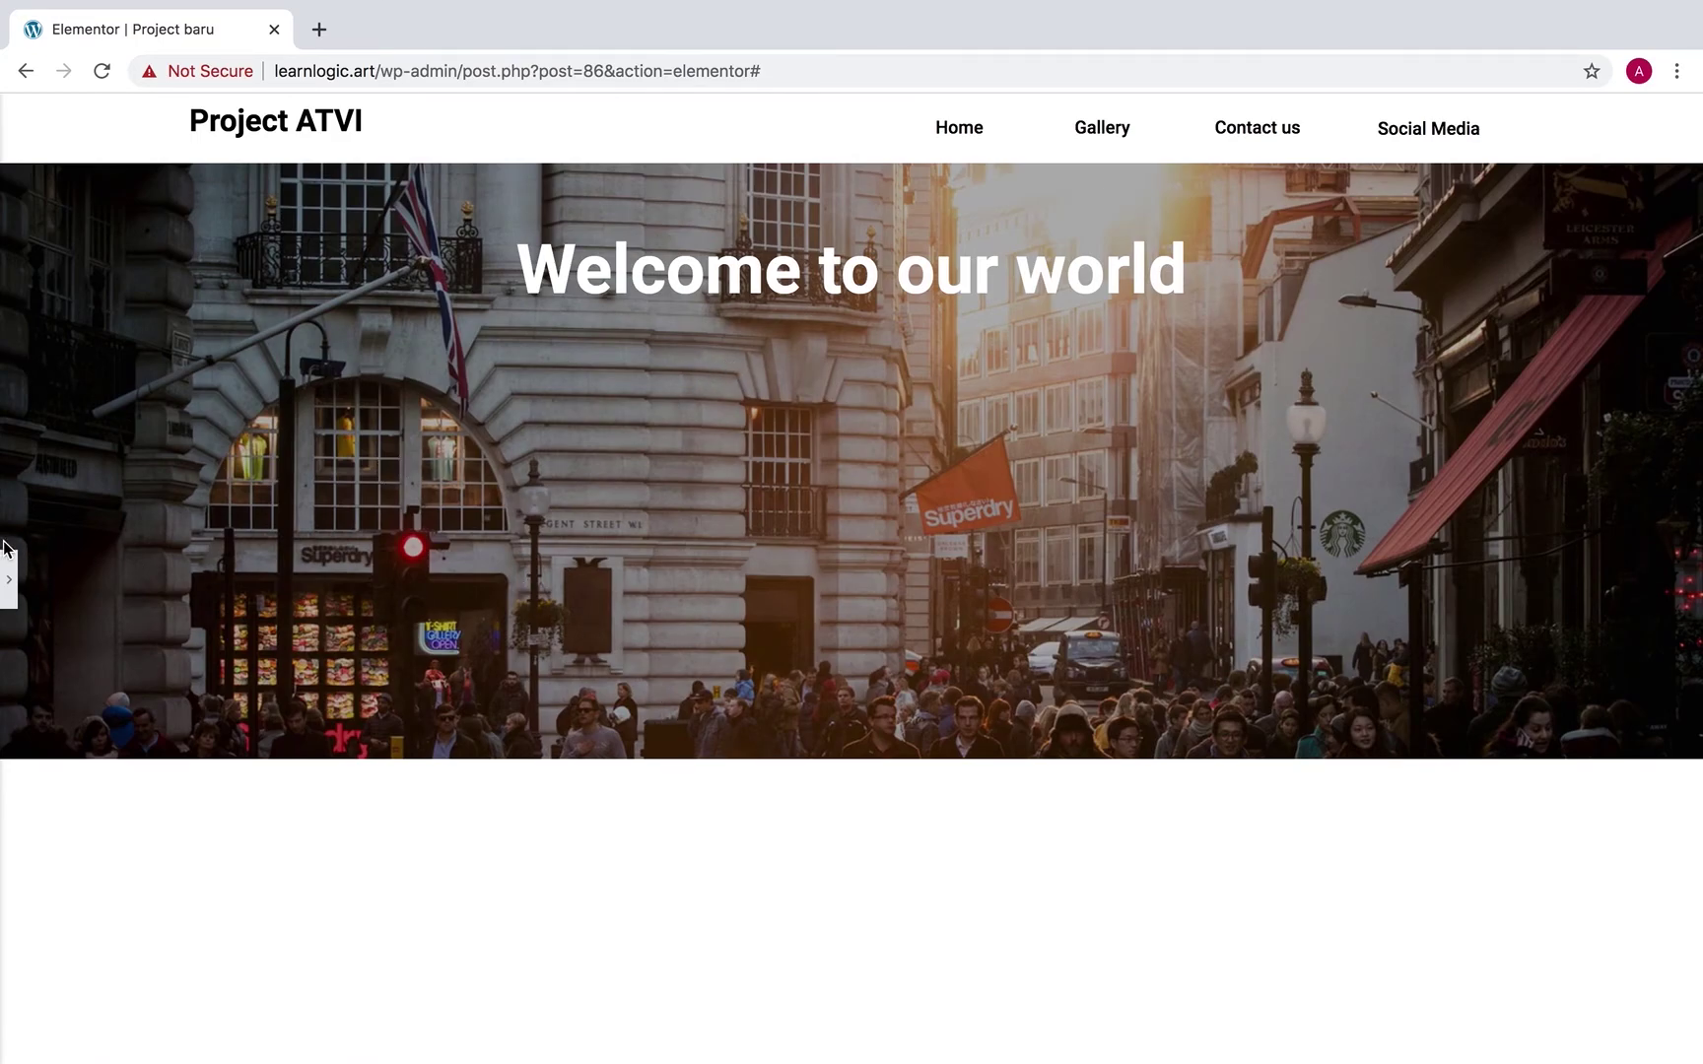
{"action": "left_click", "coordinate": [12, 585]}
Reduce the banner's spacer height, move the welcome heading further down with its margin, and preview the page.
{"action": "left_click", "coordinate": [1049, 474]}
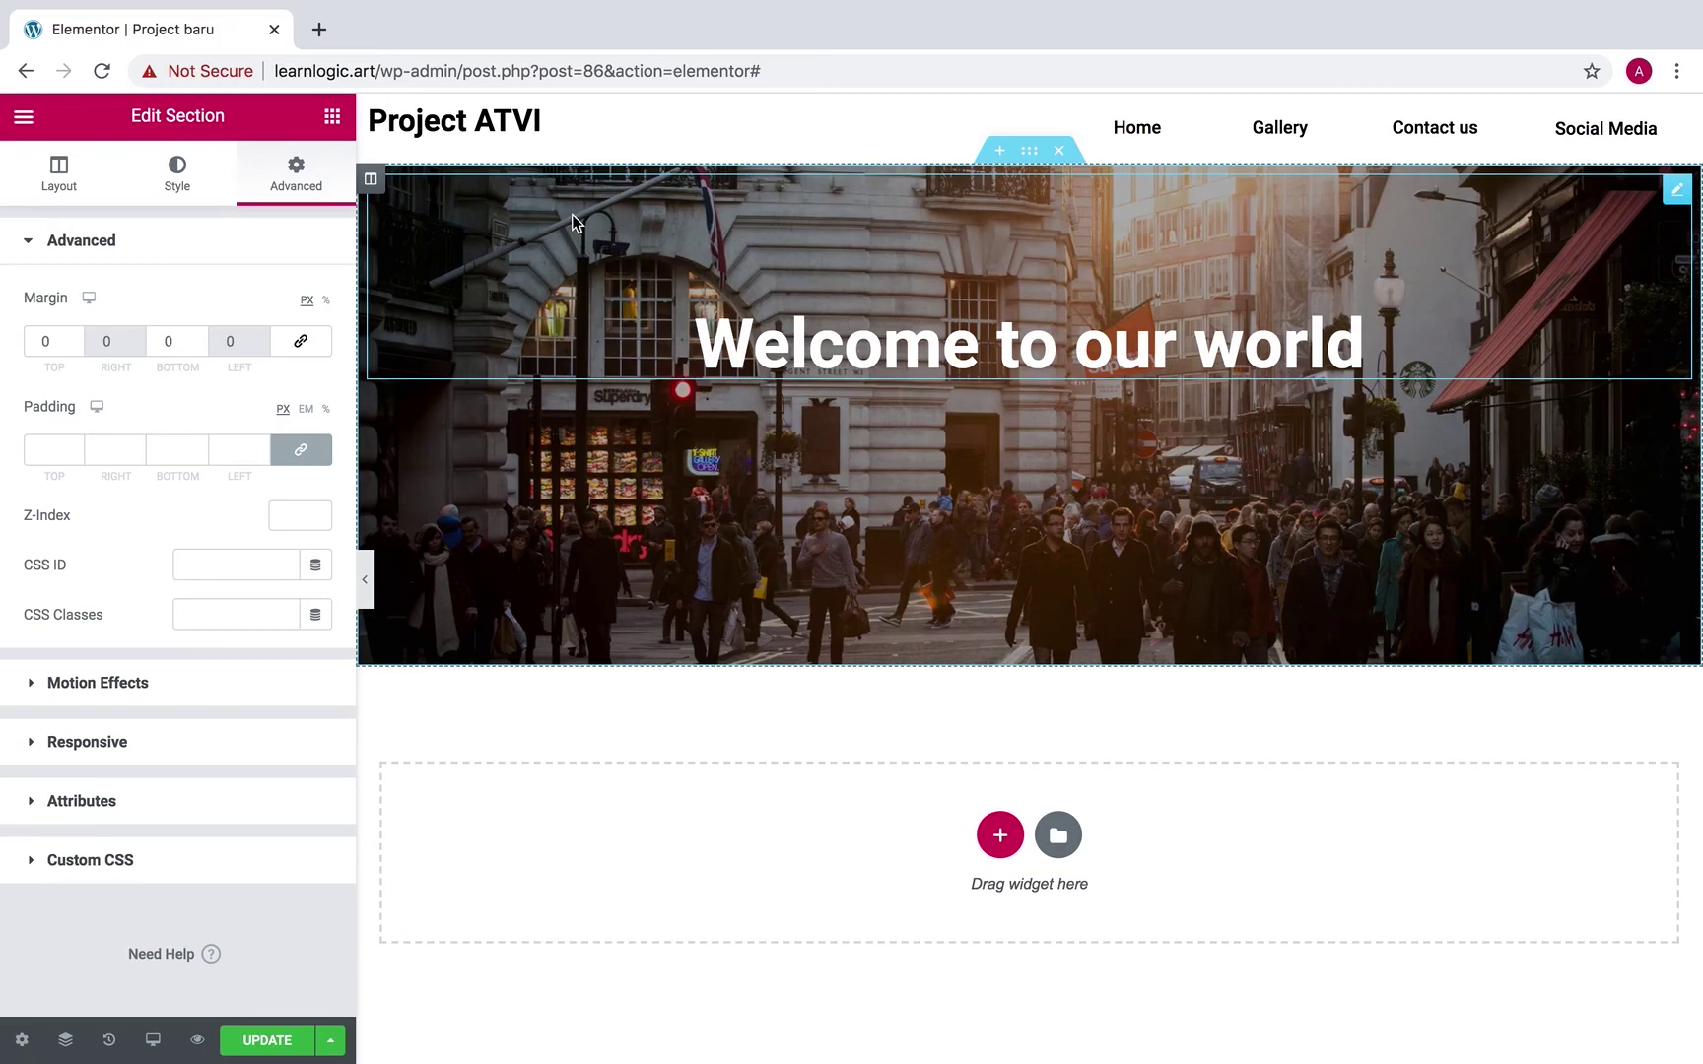
{"action": "left_click", "coordinate": [364, 579]}
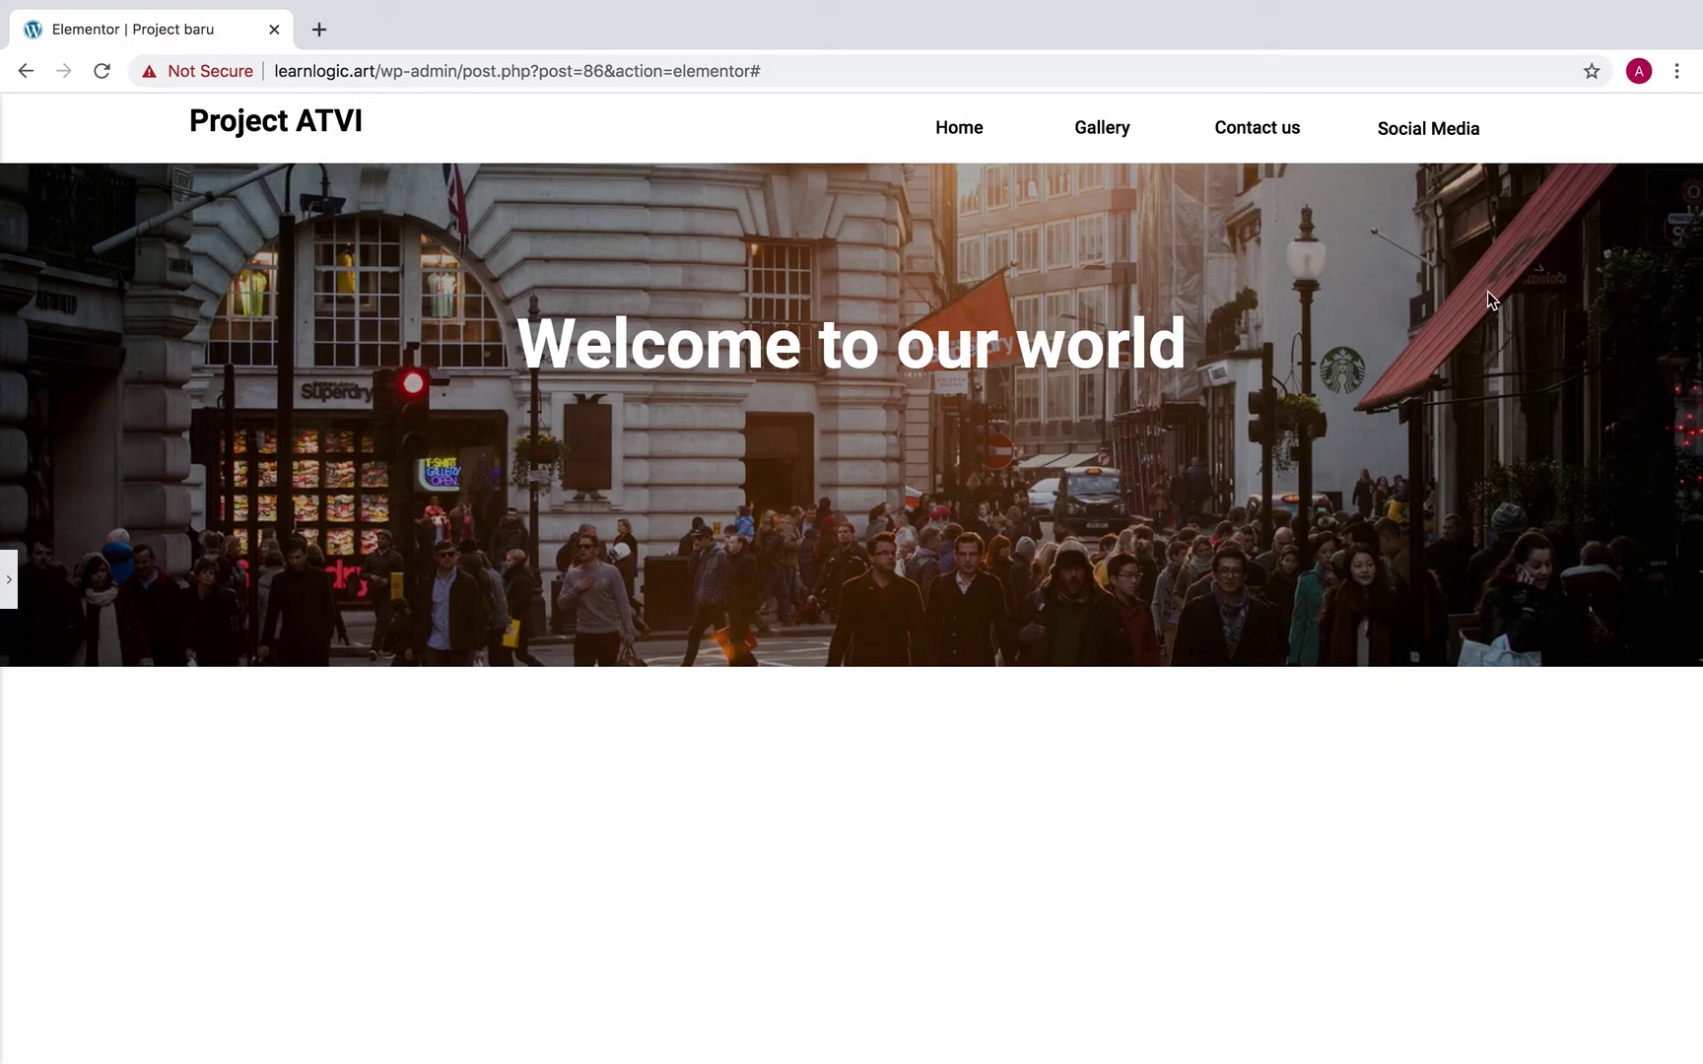
{"action": "left_click", "coordinate": [6, 601]}
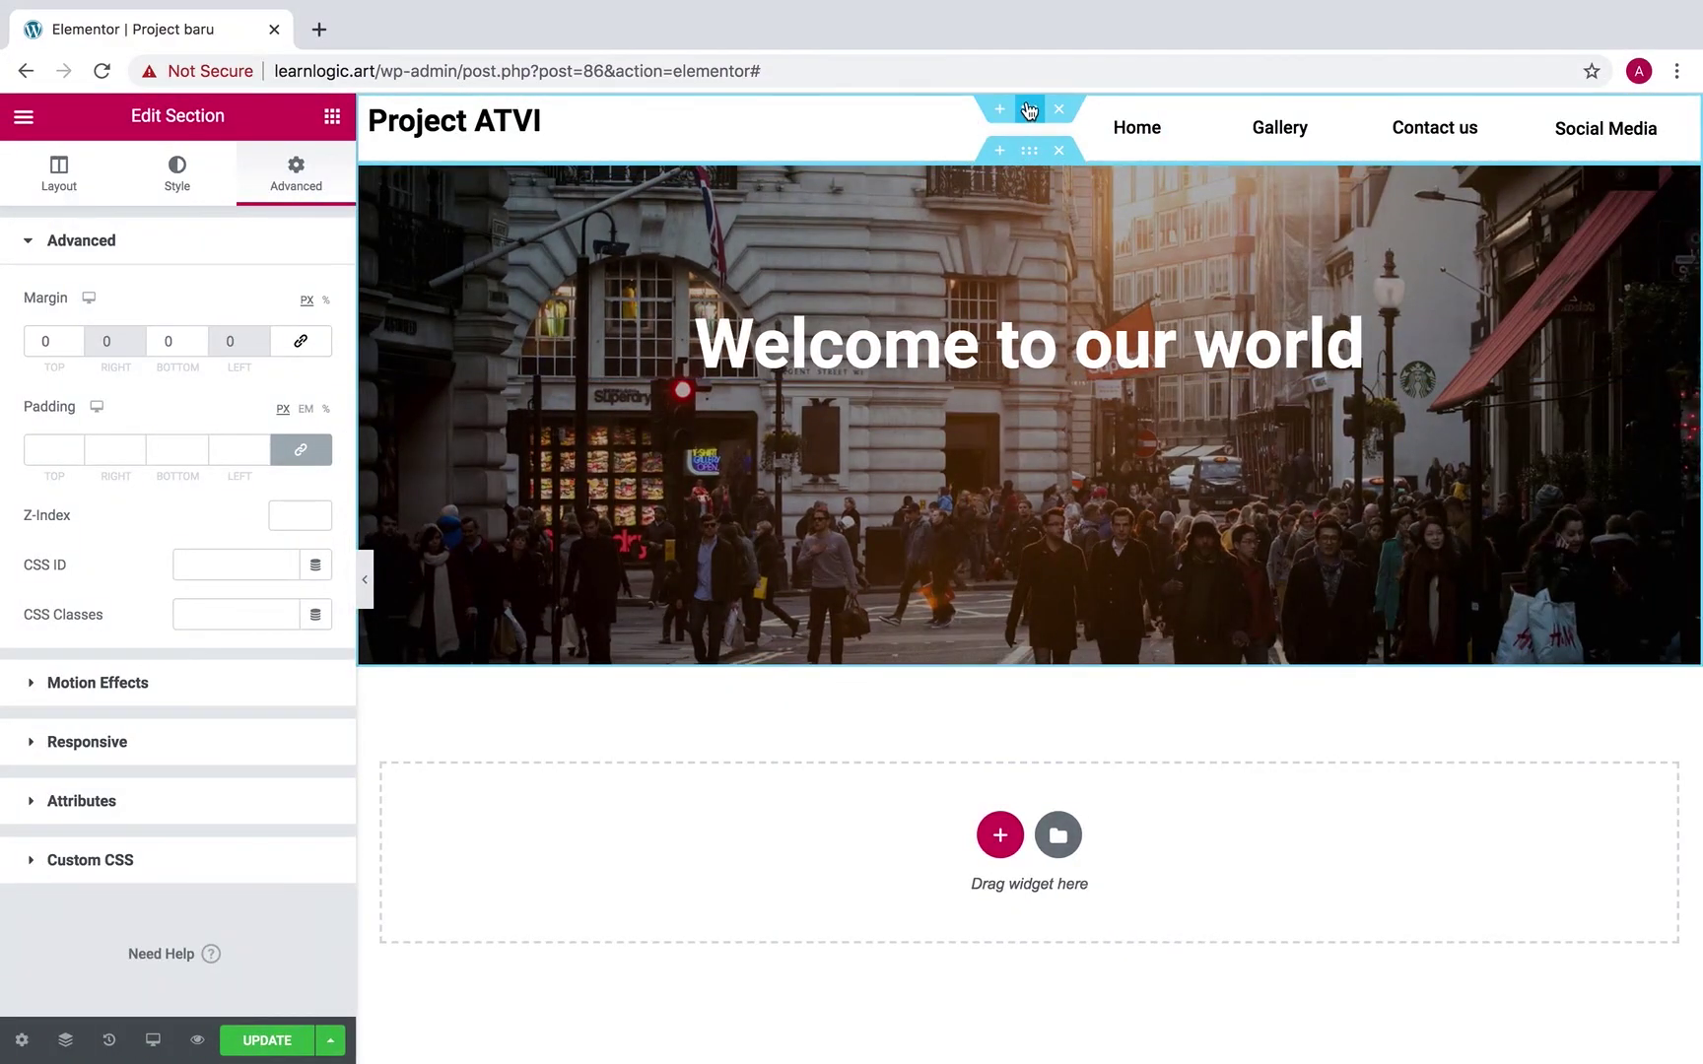
Set the header section's Z-Index to 0 and preview the page without the editing panel.
{"action": "left_click", "coordinate": [1029, 110]}
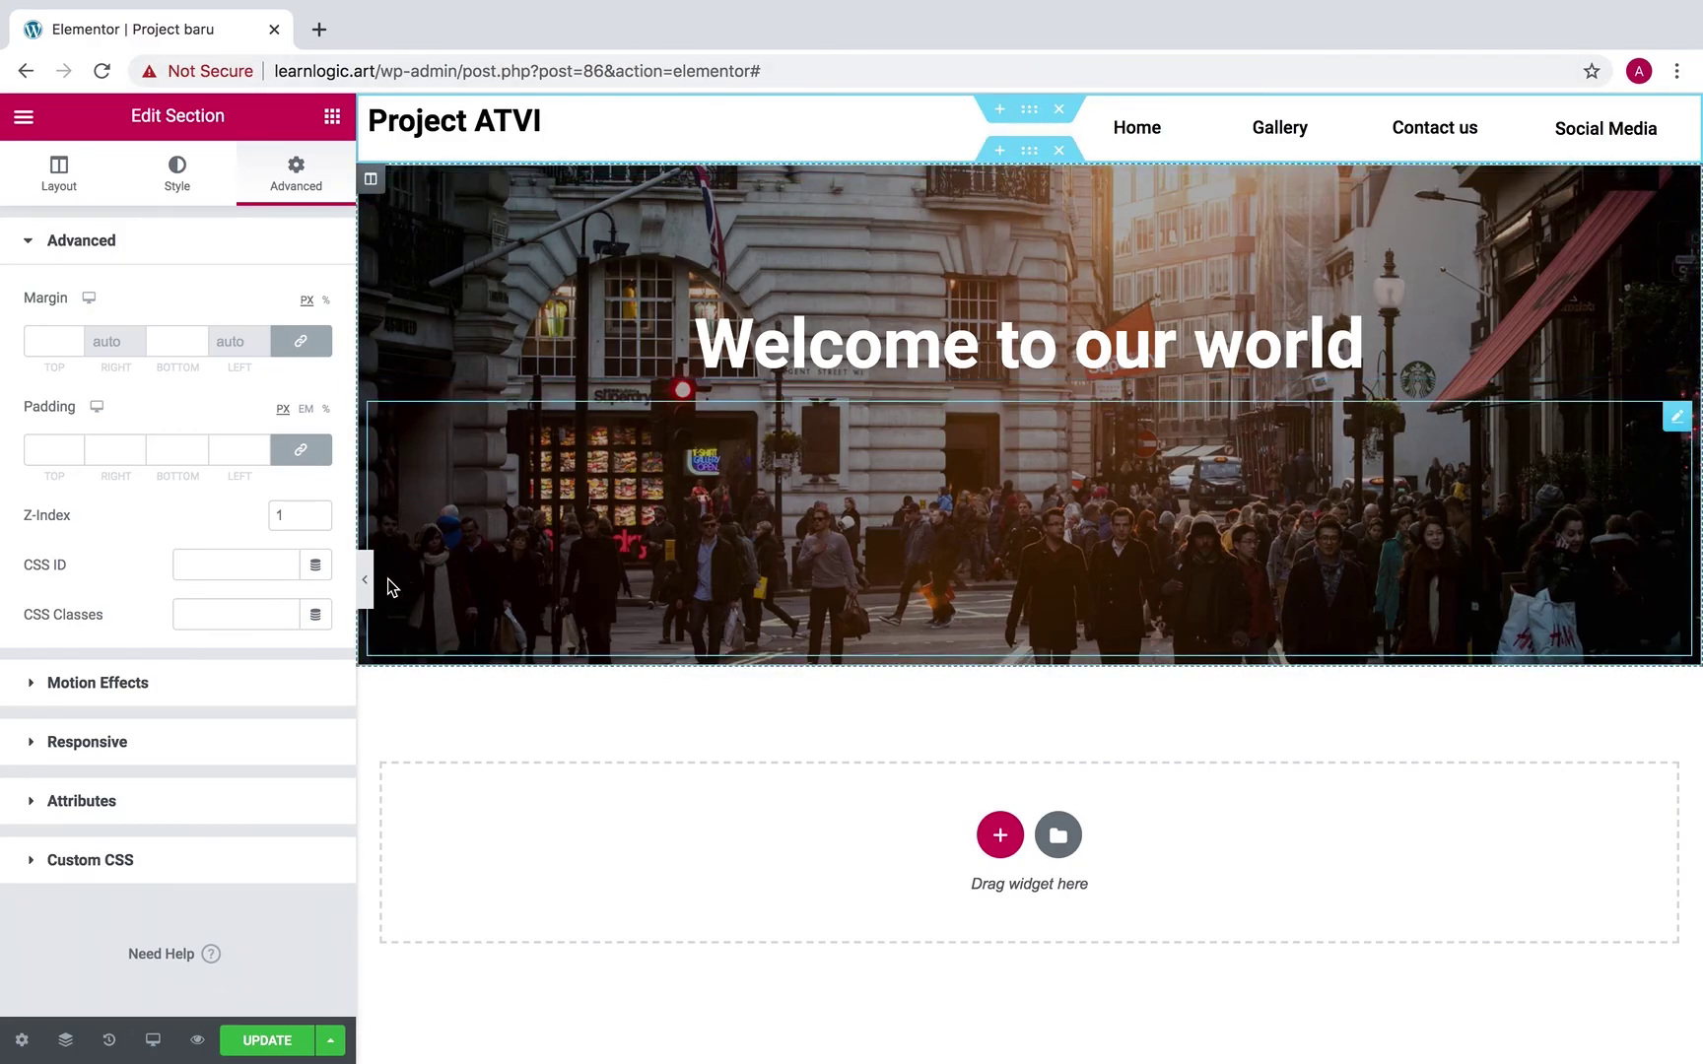
{"action": "double_click", "coordinate": [272, 514]}
{"action": "right_click", "coordinate": [259, 497]}
{"action": "key", "text": "Escape"}
{"action": "left_click", "coordinate": [365, 580]}
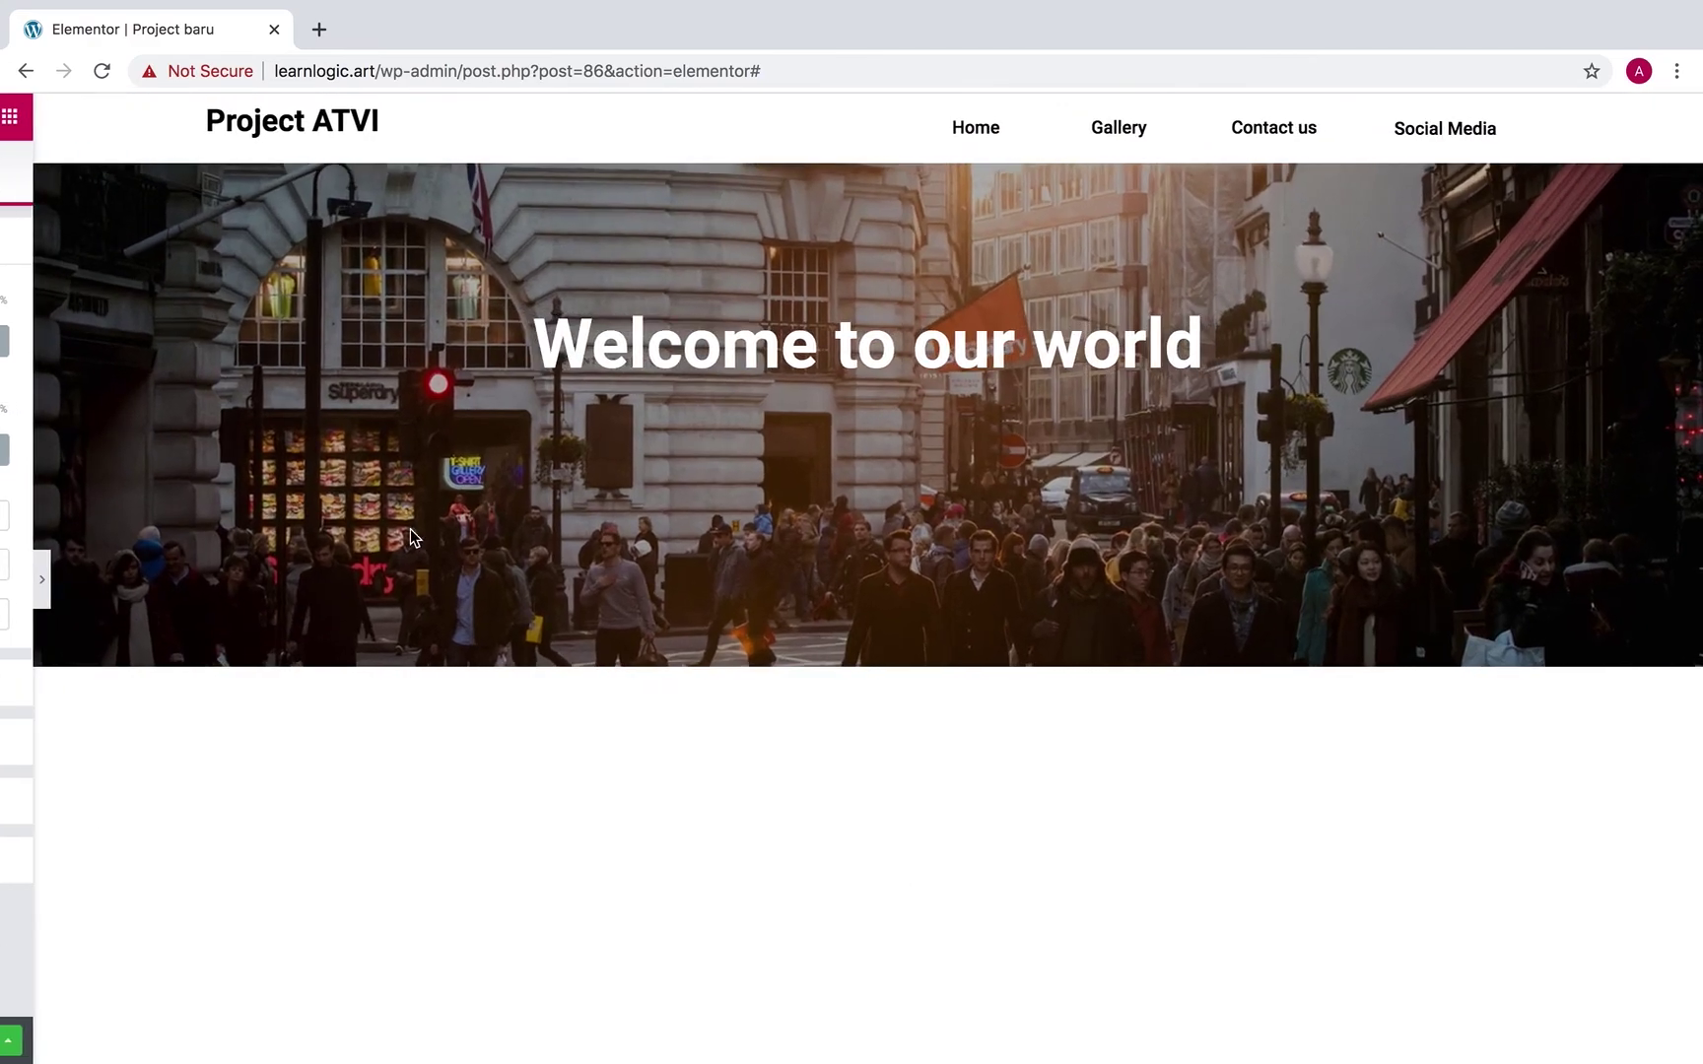
{"action": "left_click", "coordinate": [10, 591]}
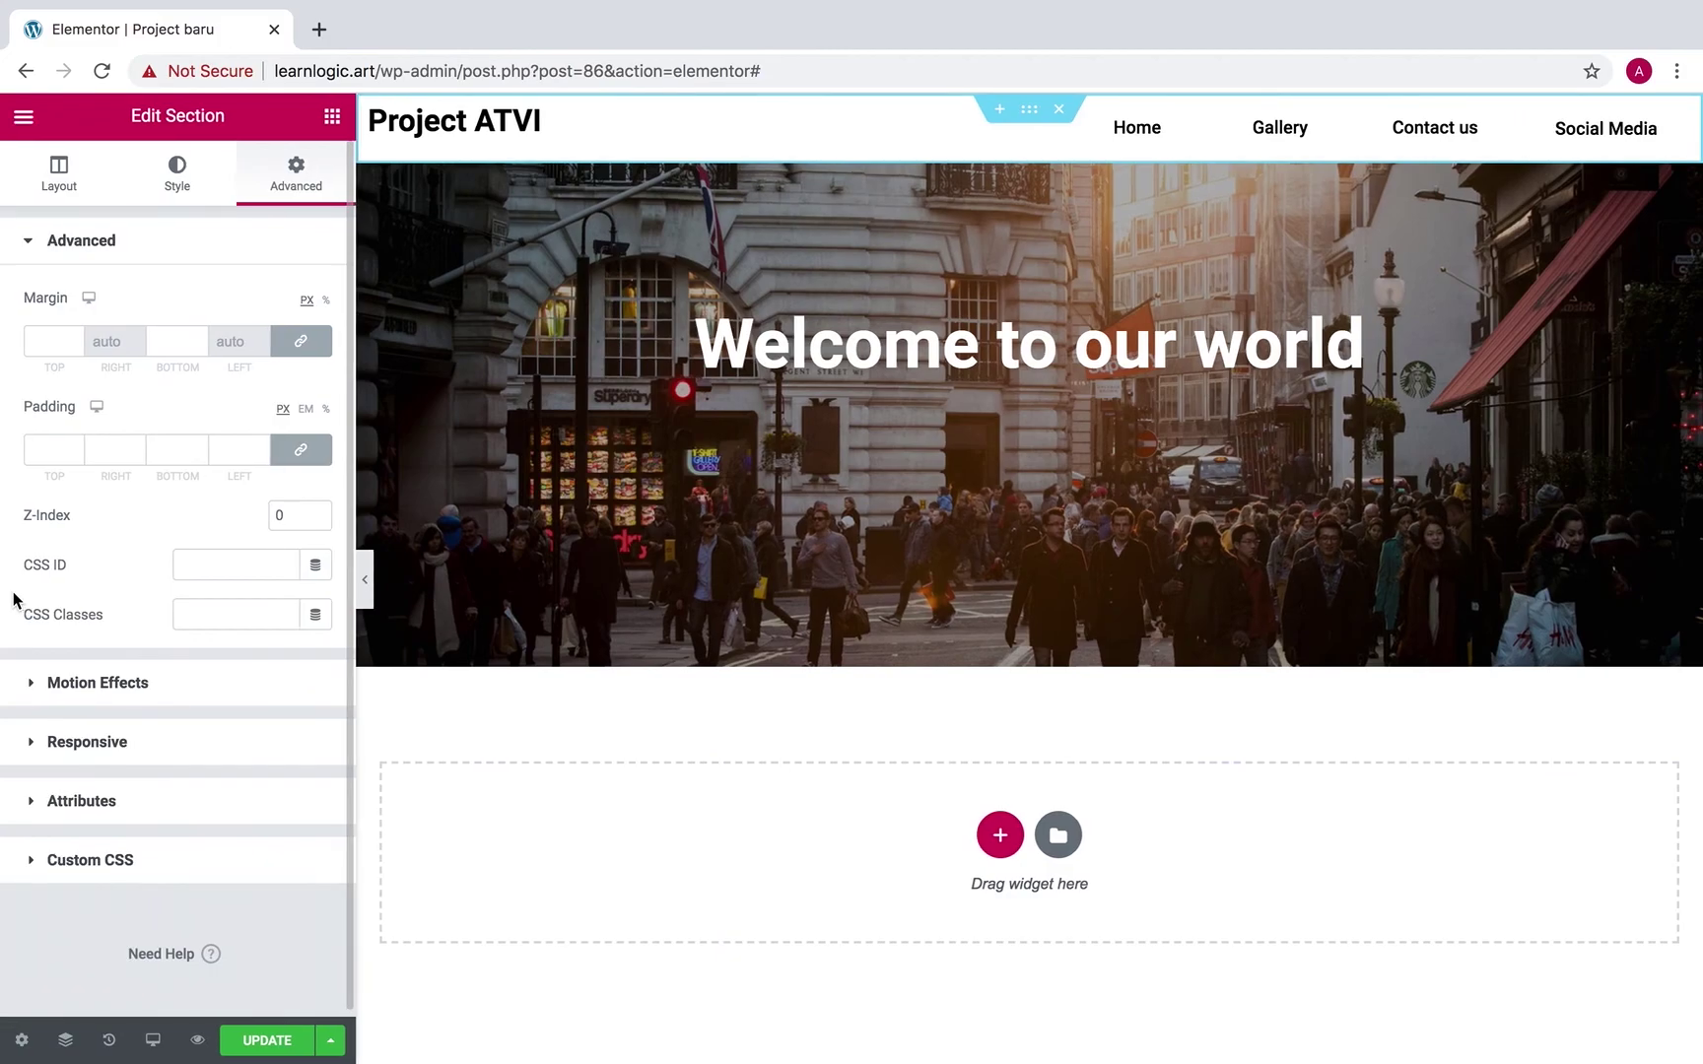
Set the banner section's top margin to -61 px so it overlaps the header, and preview the page.
{"action": "left_click", "coordinate": [1032, 156]}
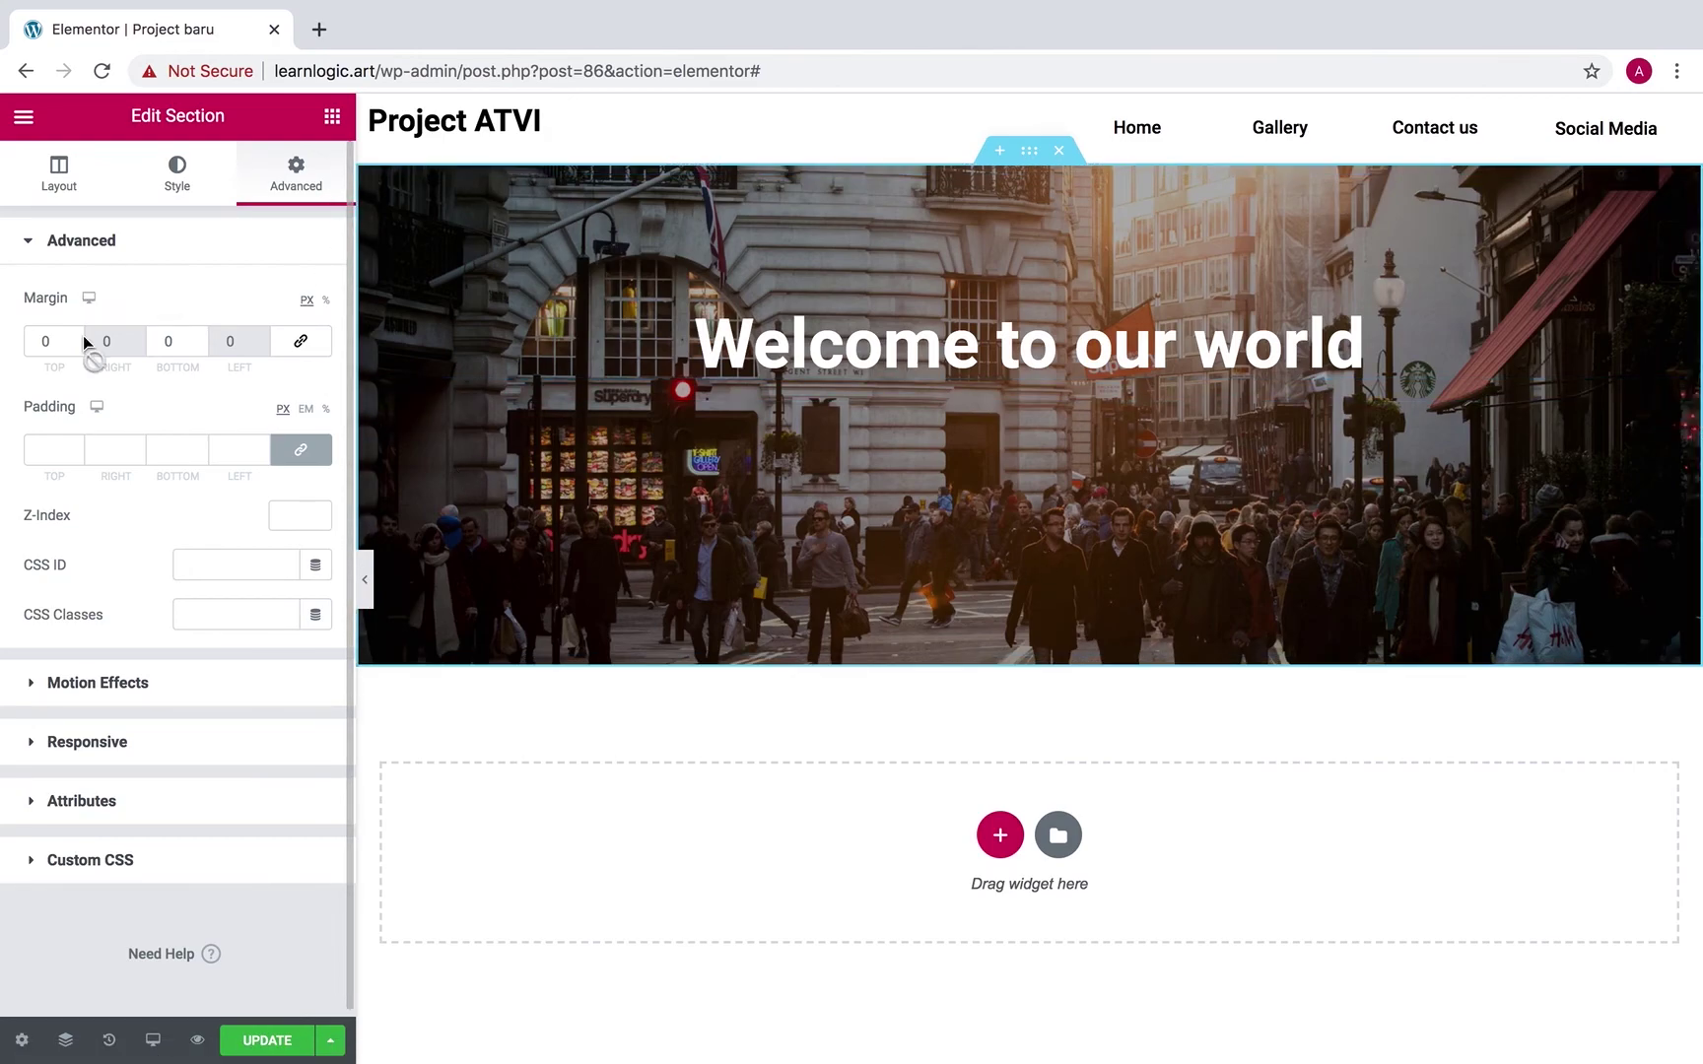
{"action": "left_click_drag", "start_coordinate": [72, 345], "coordinate": [72, 345]}
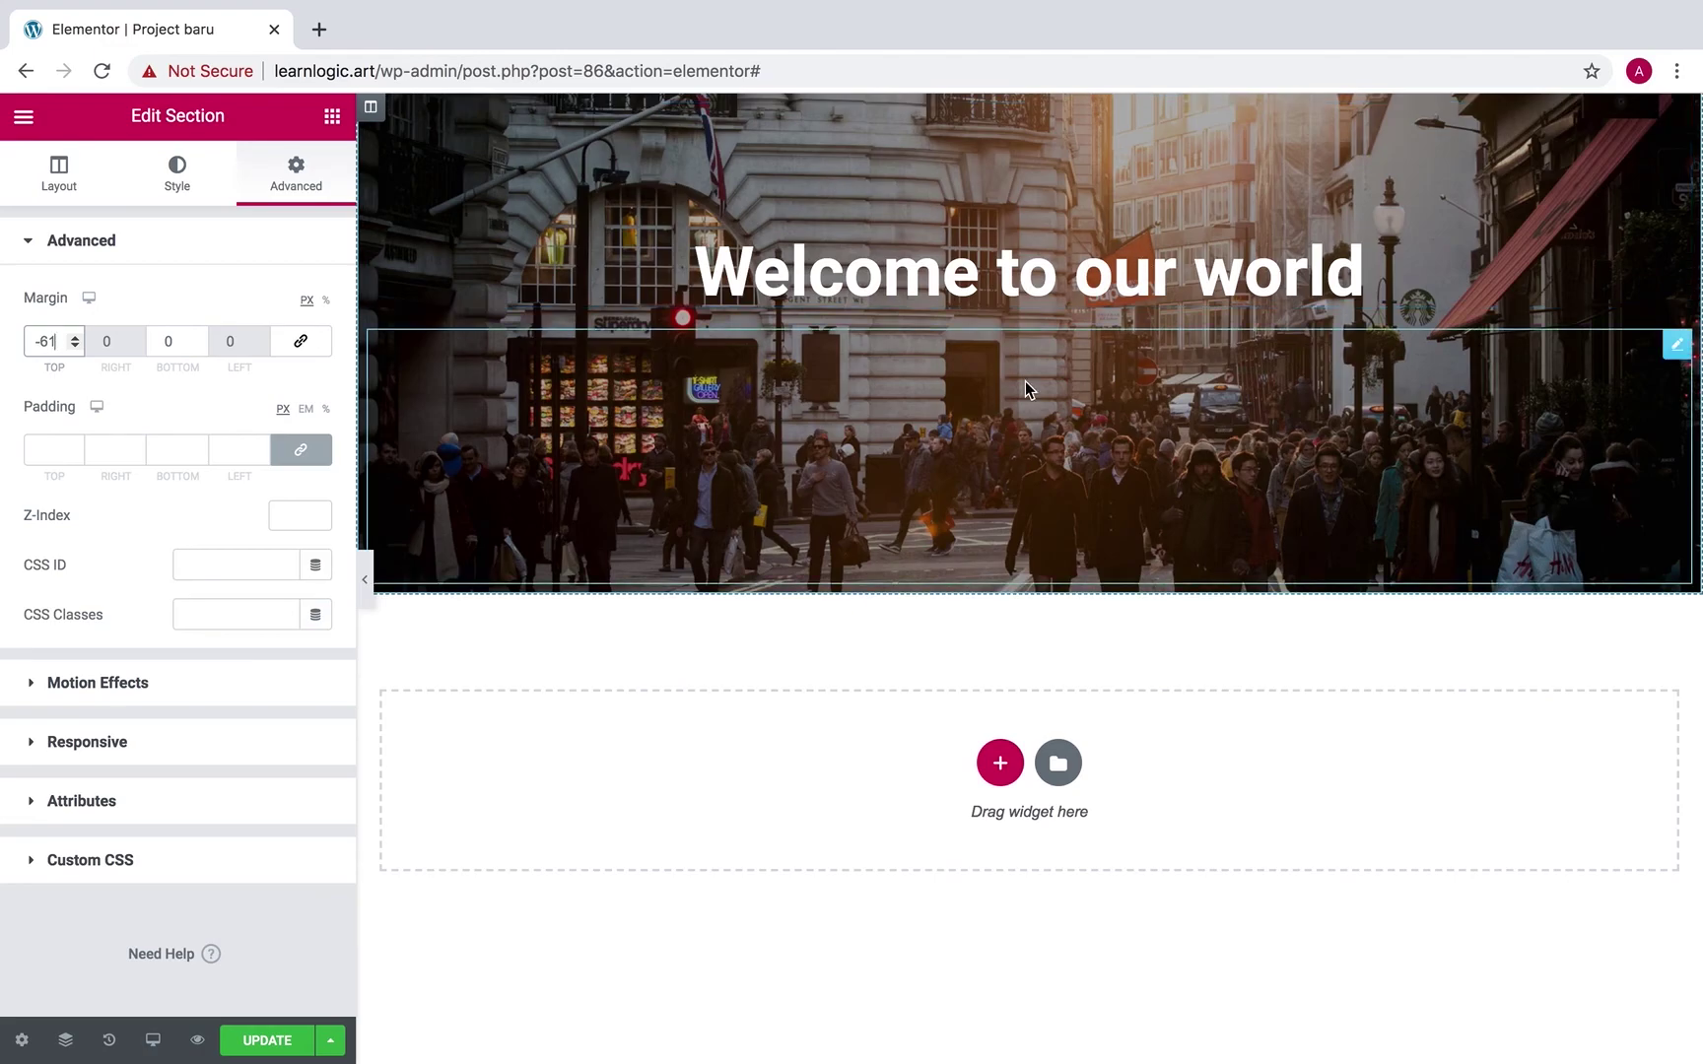
{"action": "left_click", "coordinate": [365, 581]}
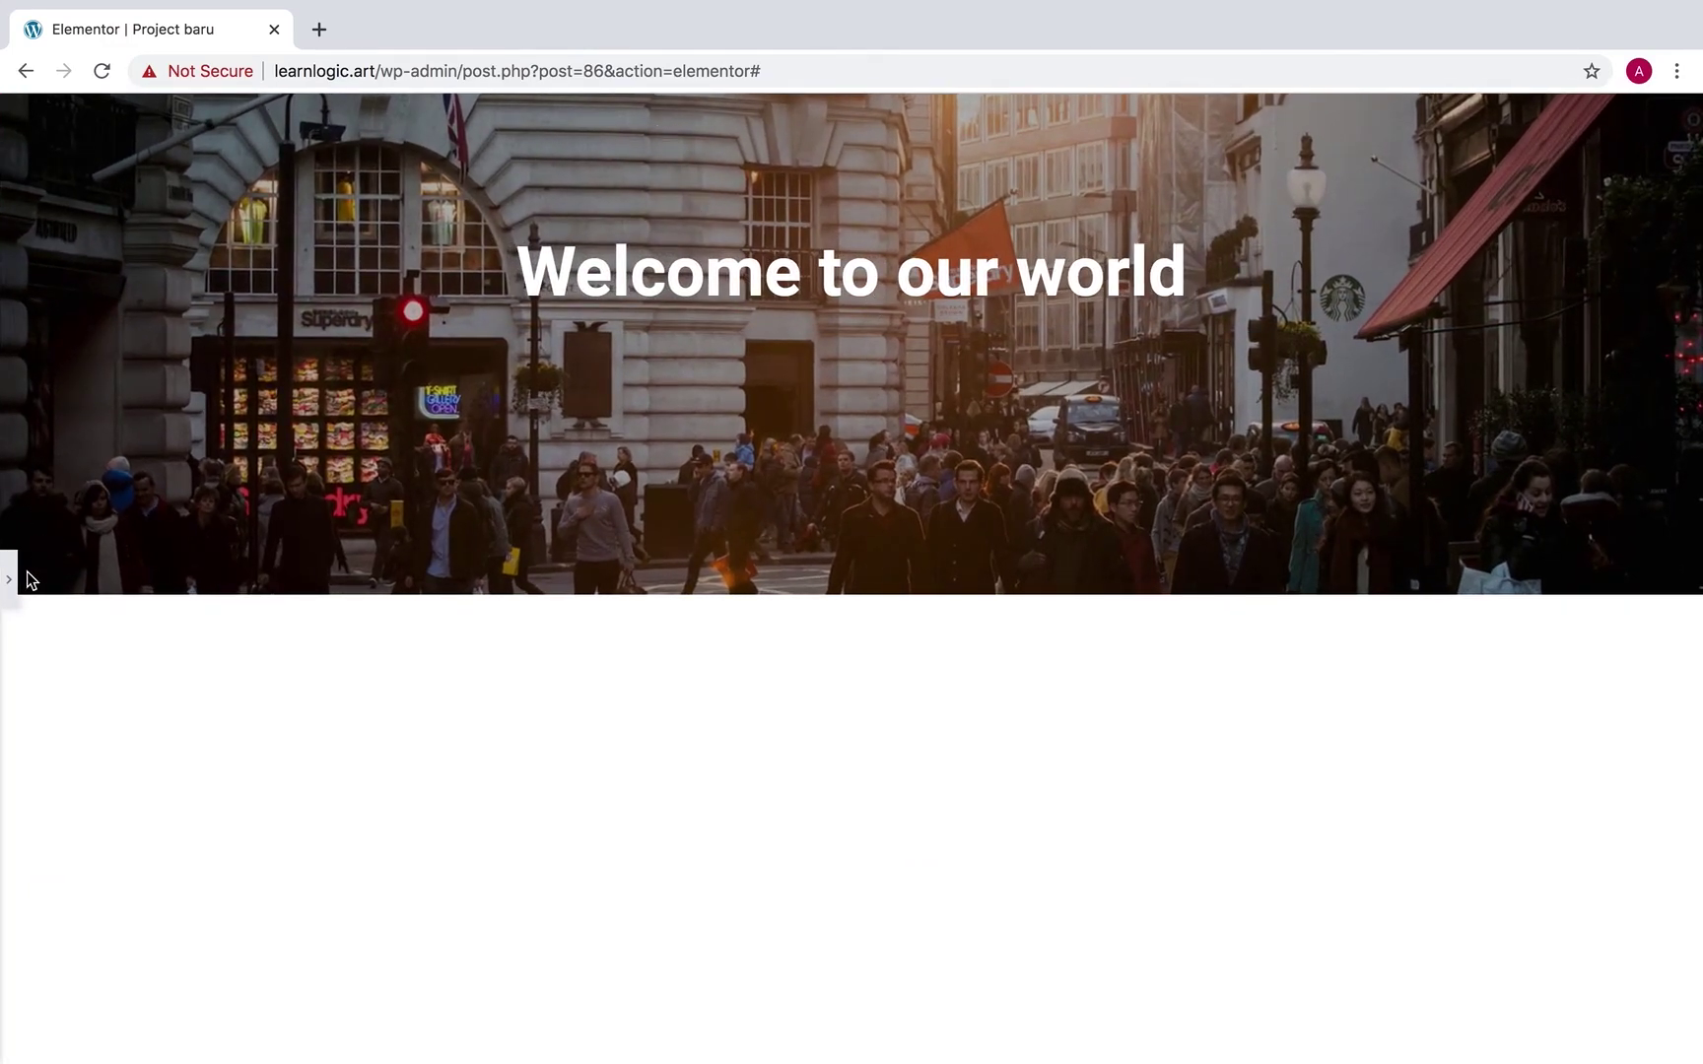
{"action": "left_click", "coordinate": [8, 580]}
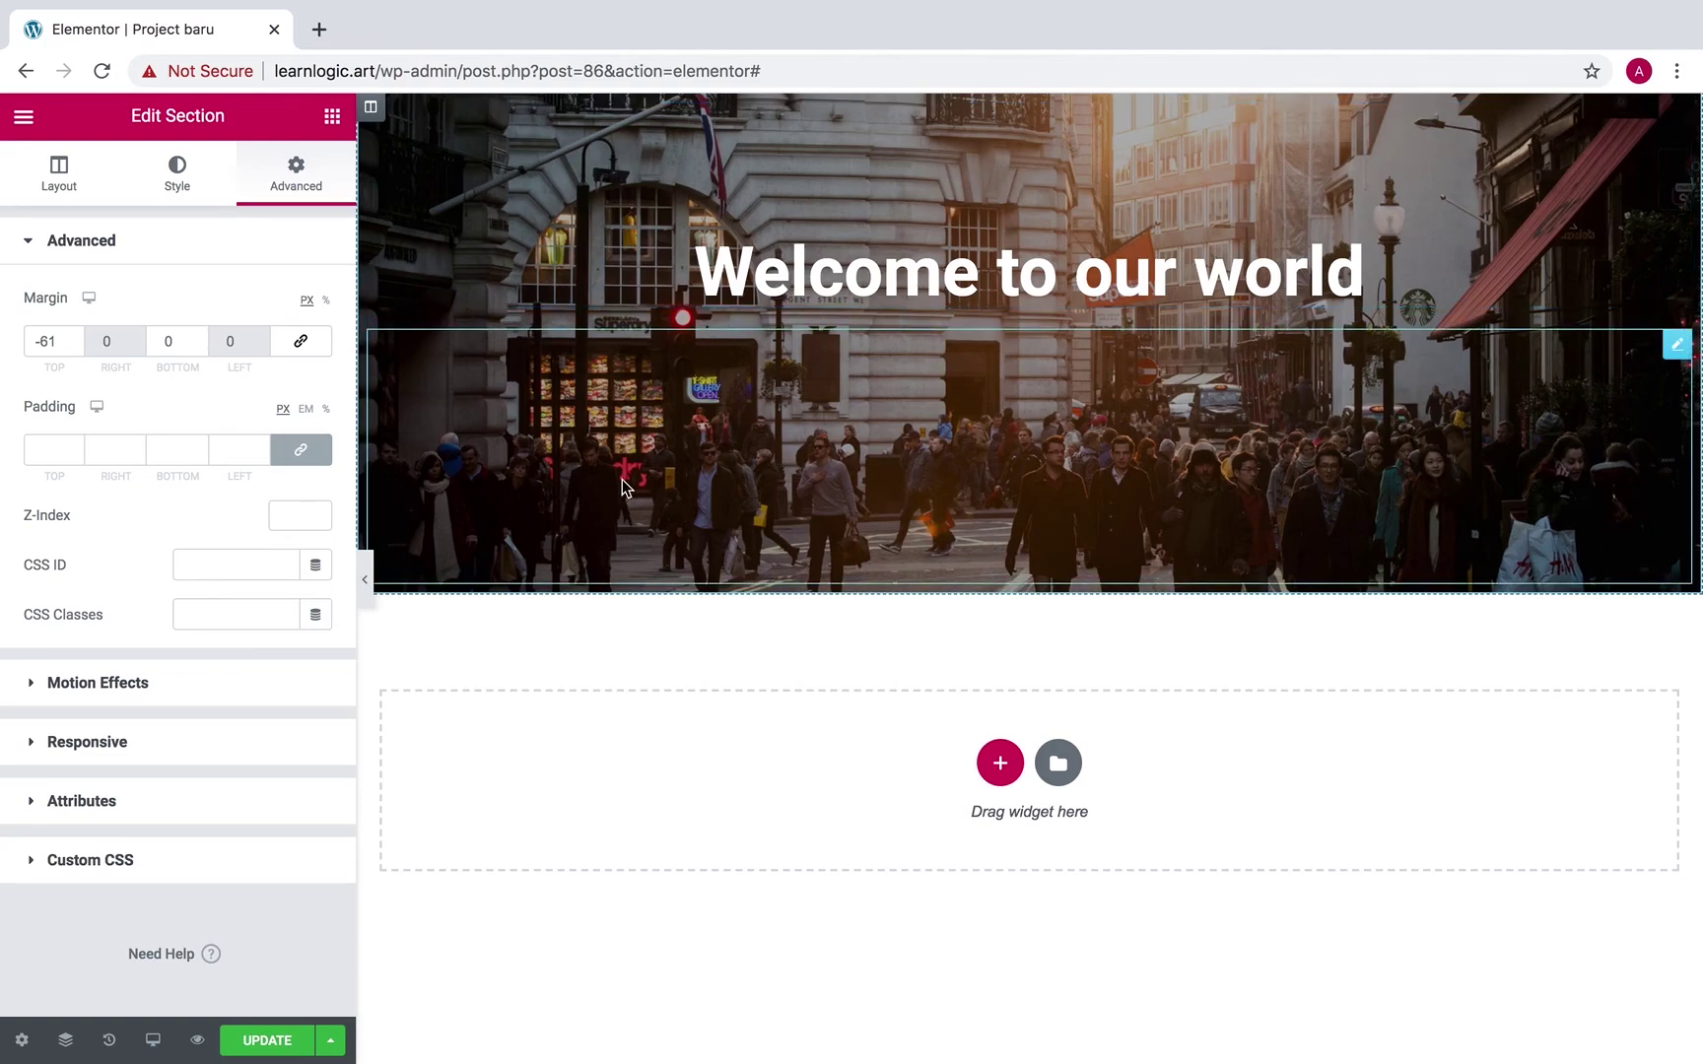
Select the hidden header section in the Navigator, set its Z-Index to 1, and preview the page.
{"action": "left_click", "coordinate": [66, 1040]}
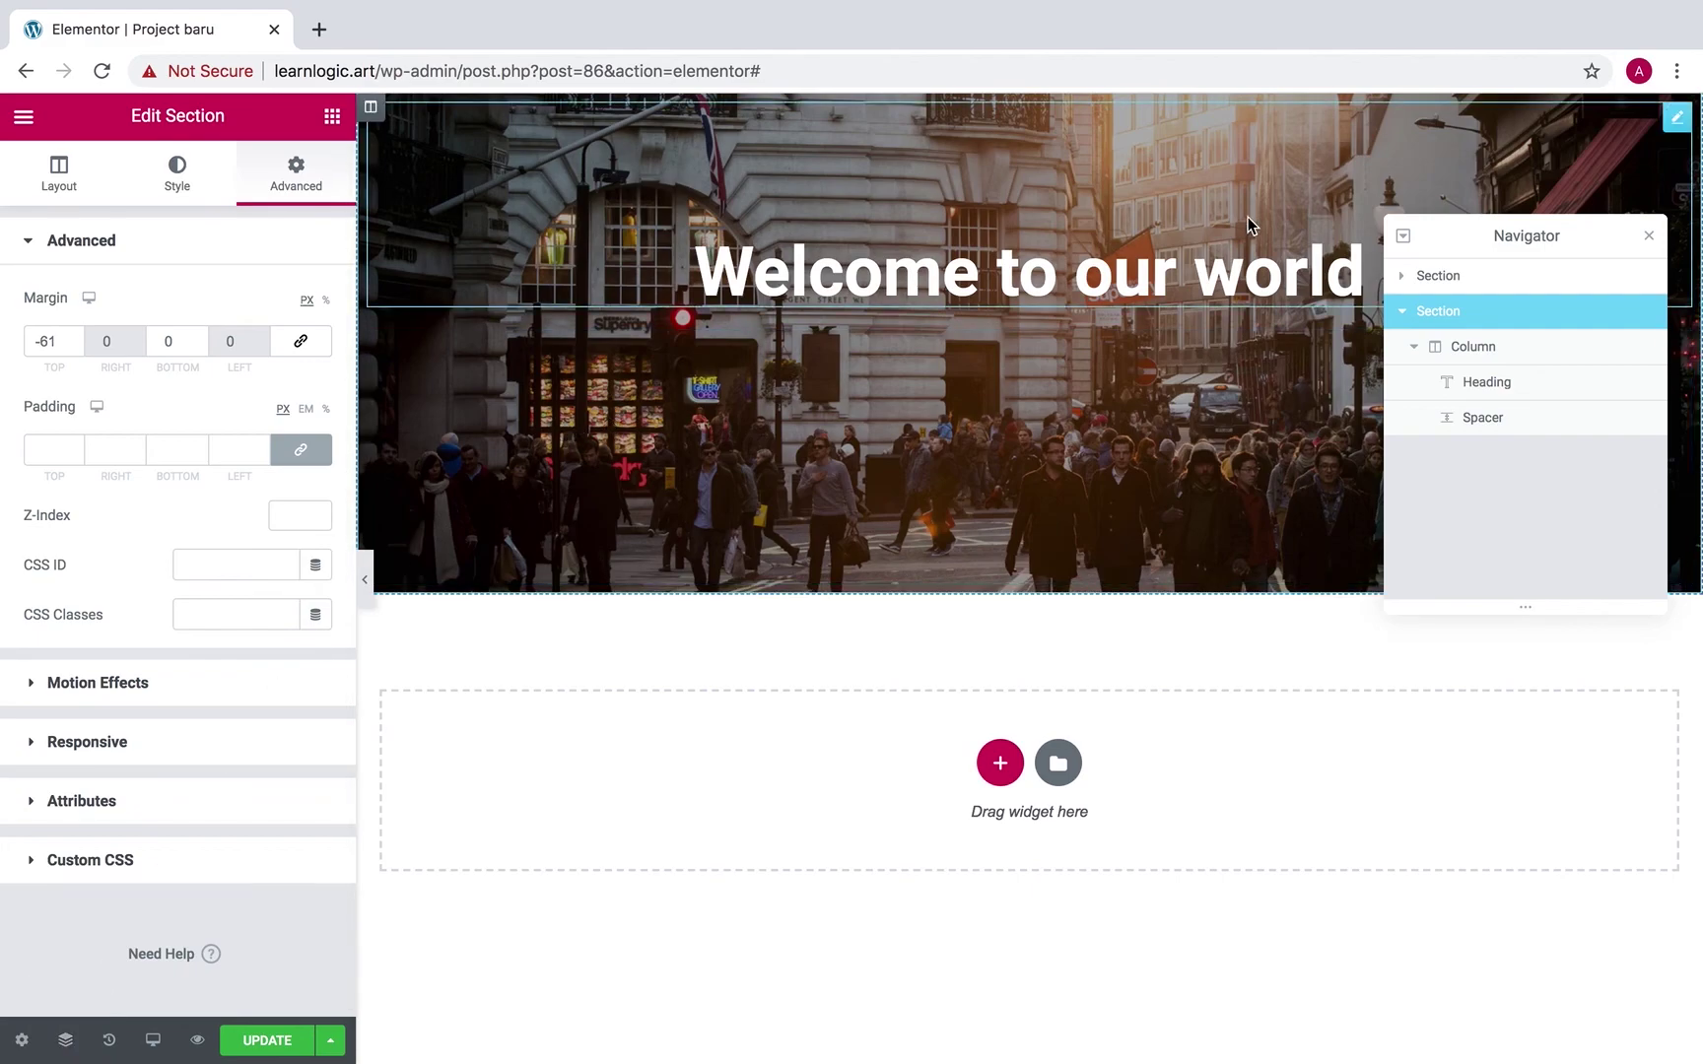
{"action": "left_click", "coordinate": [1400, 276]}
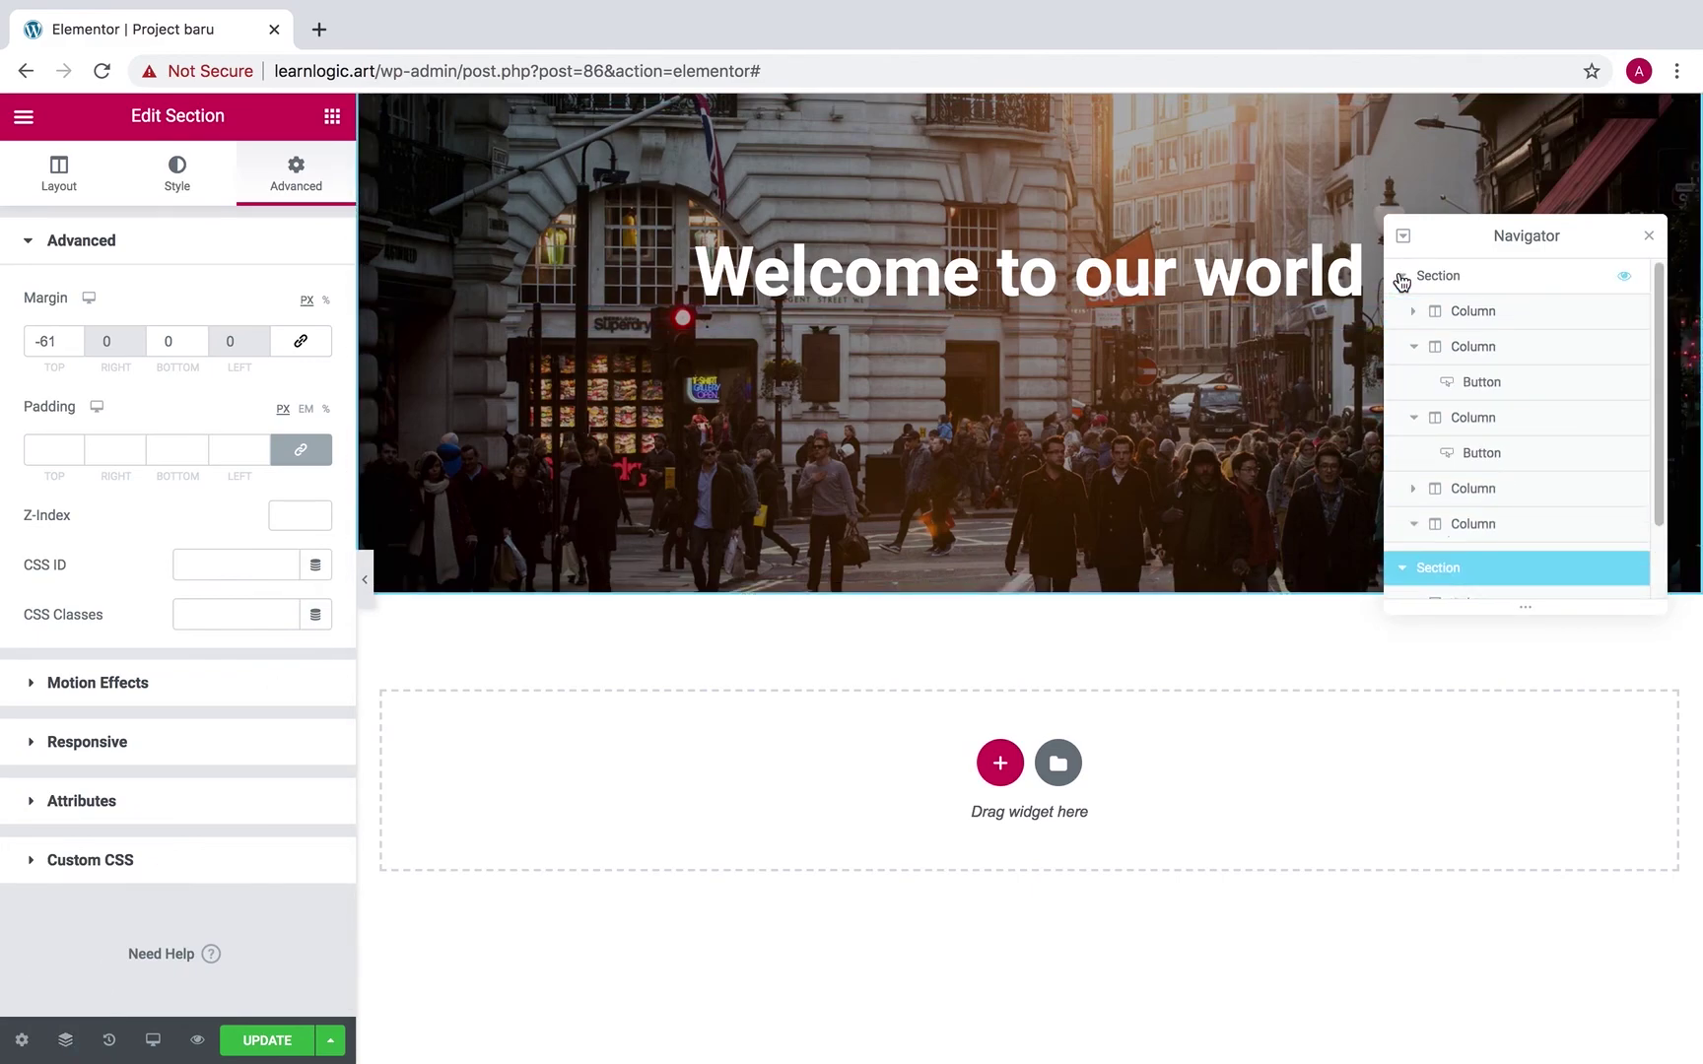
{"action": "left_click", "coordinate": [1539, 286]}
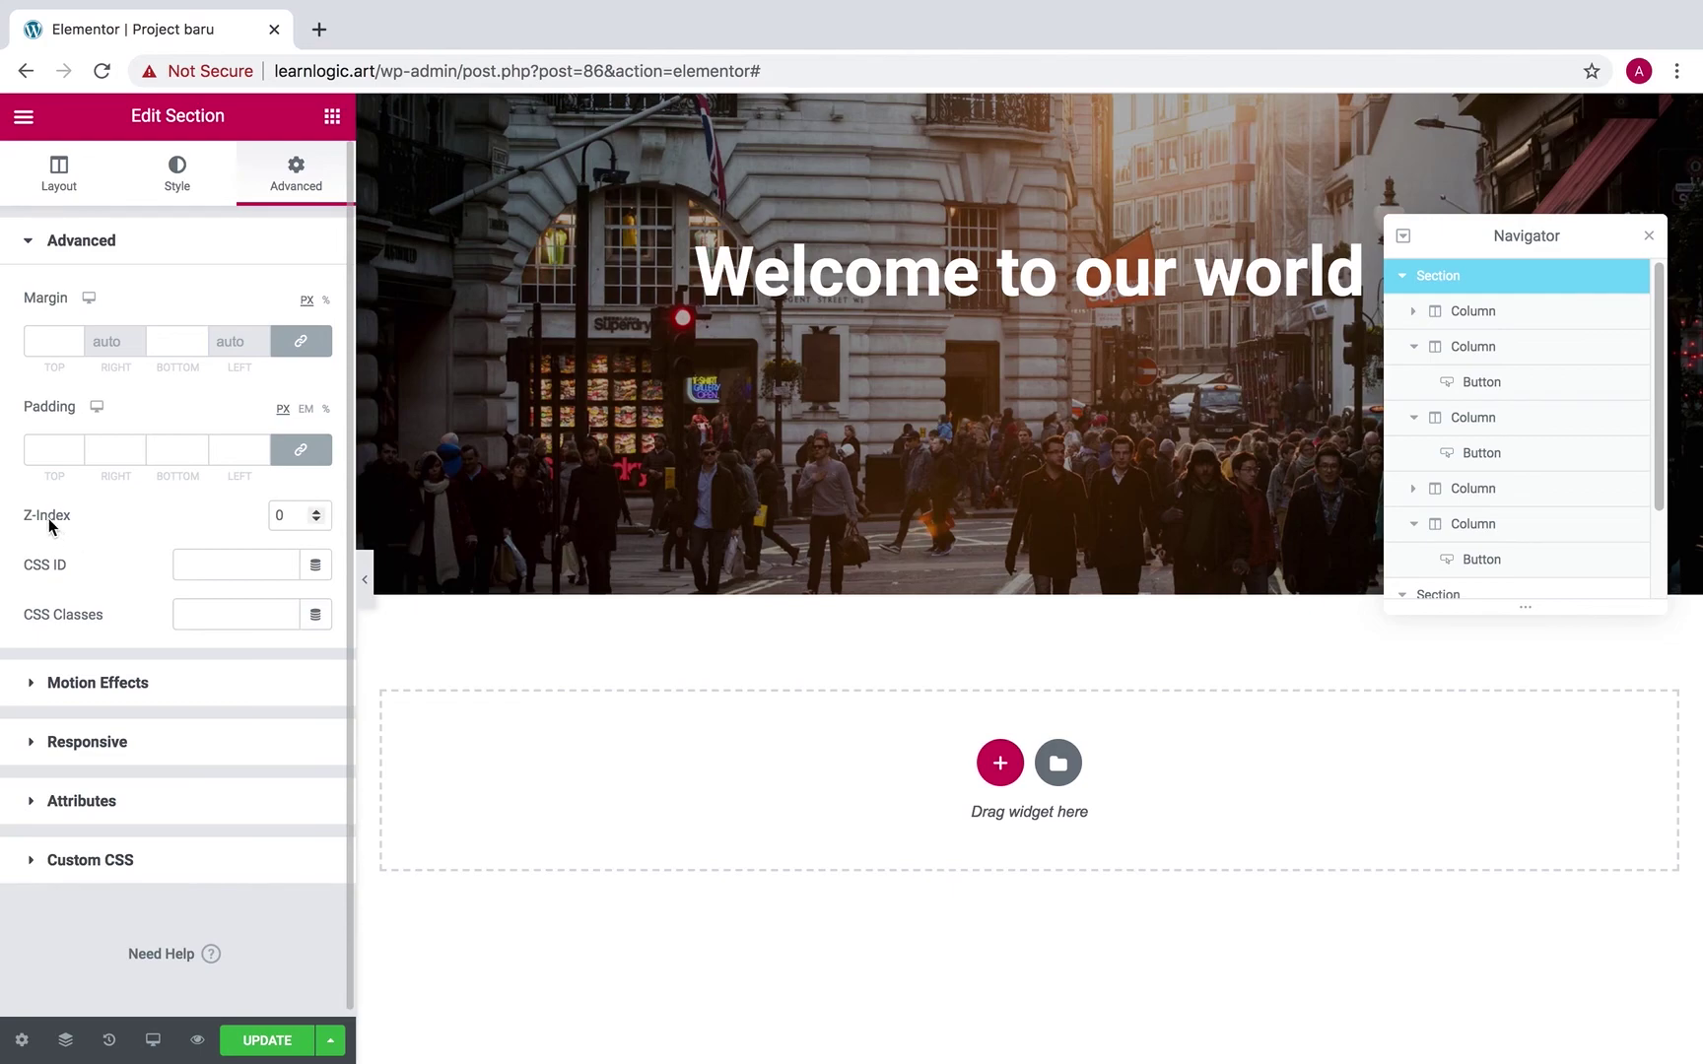
{"action": "left_click", "coordinate": [316, 513]}
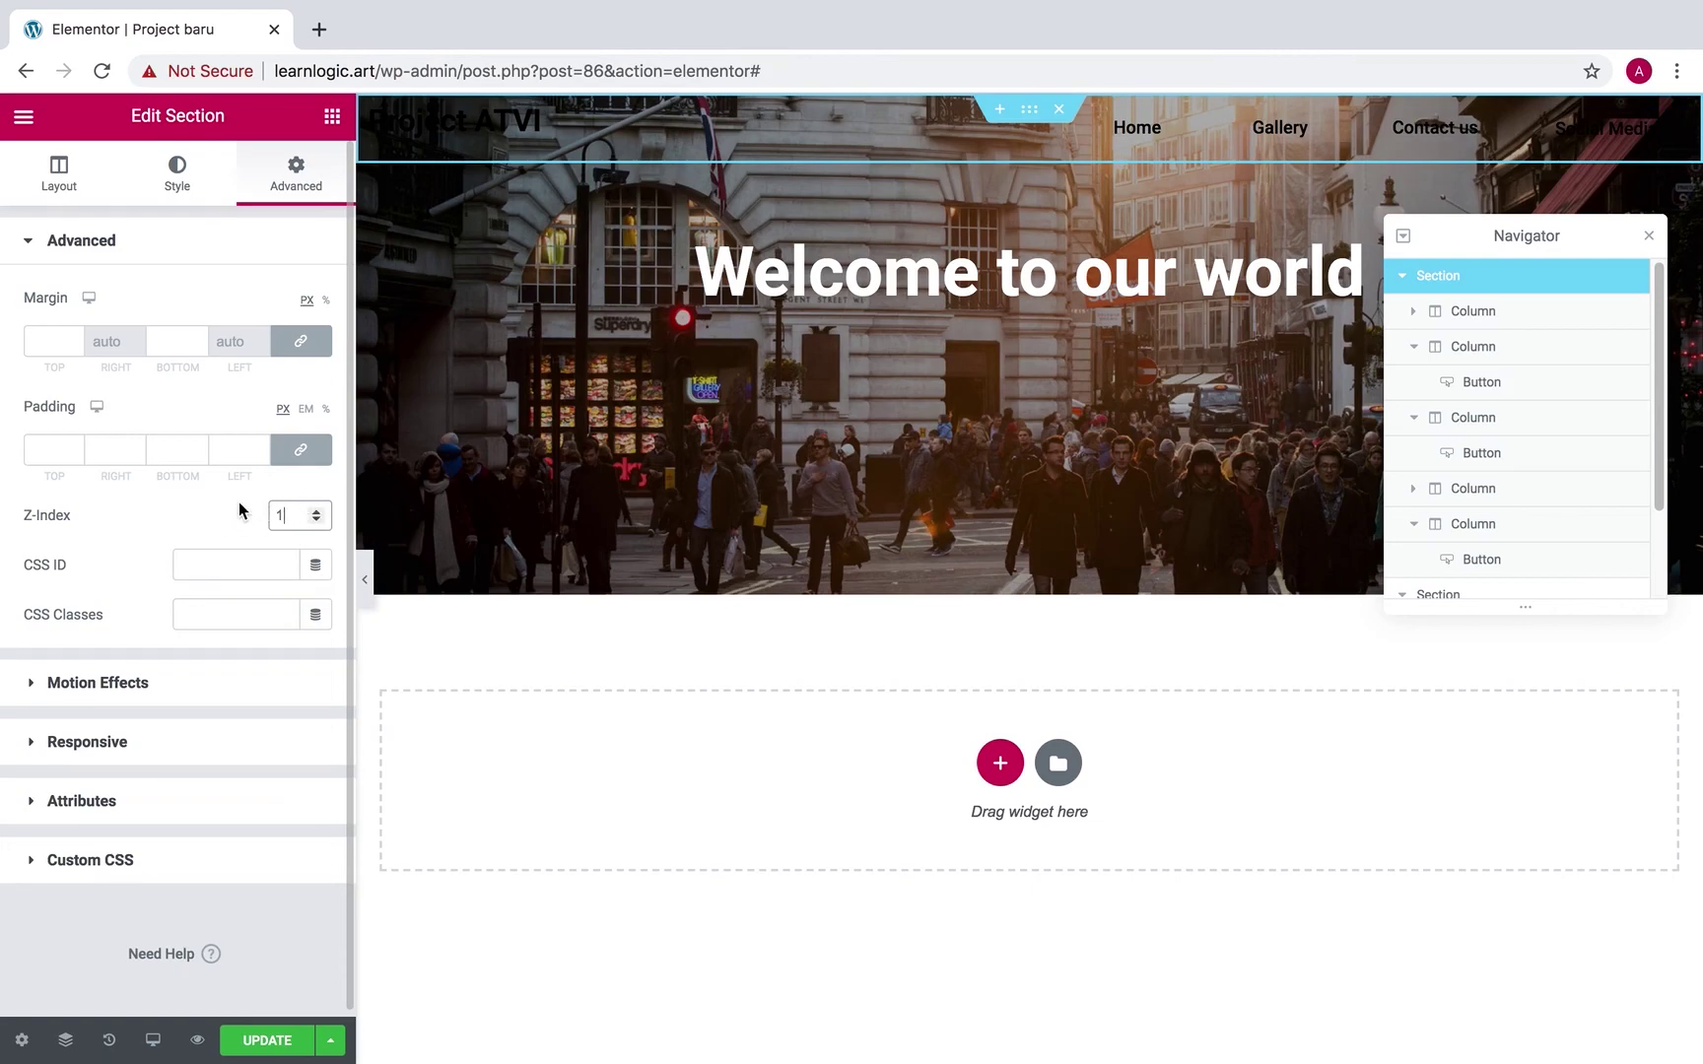
{"action": "left_click_drag", "start_coordinate": [1465, 237], "coordinate": [1485, 409]}
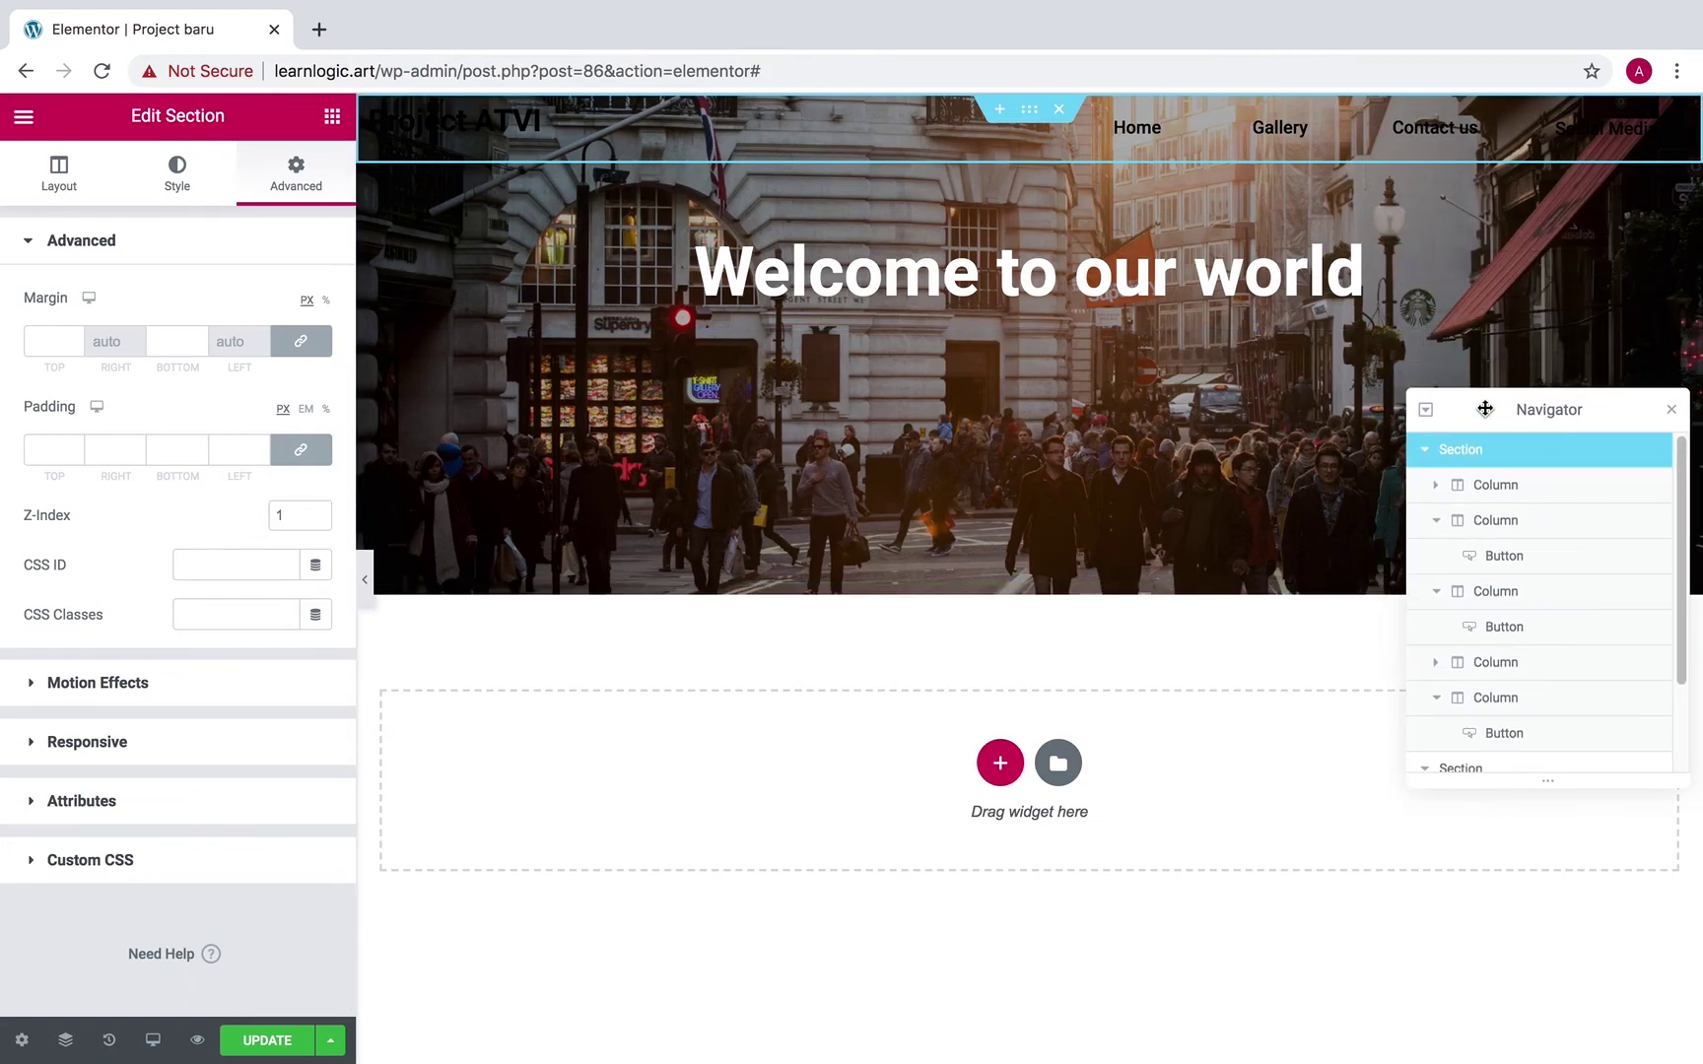
{"action": "left_click", "coordinate": [366, 581]}
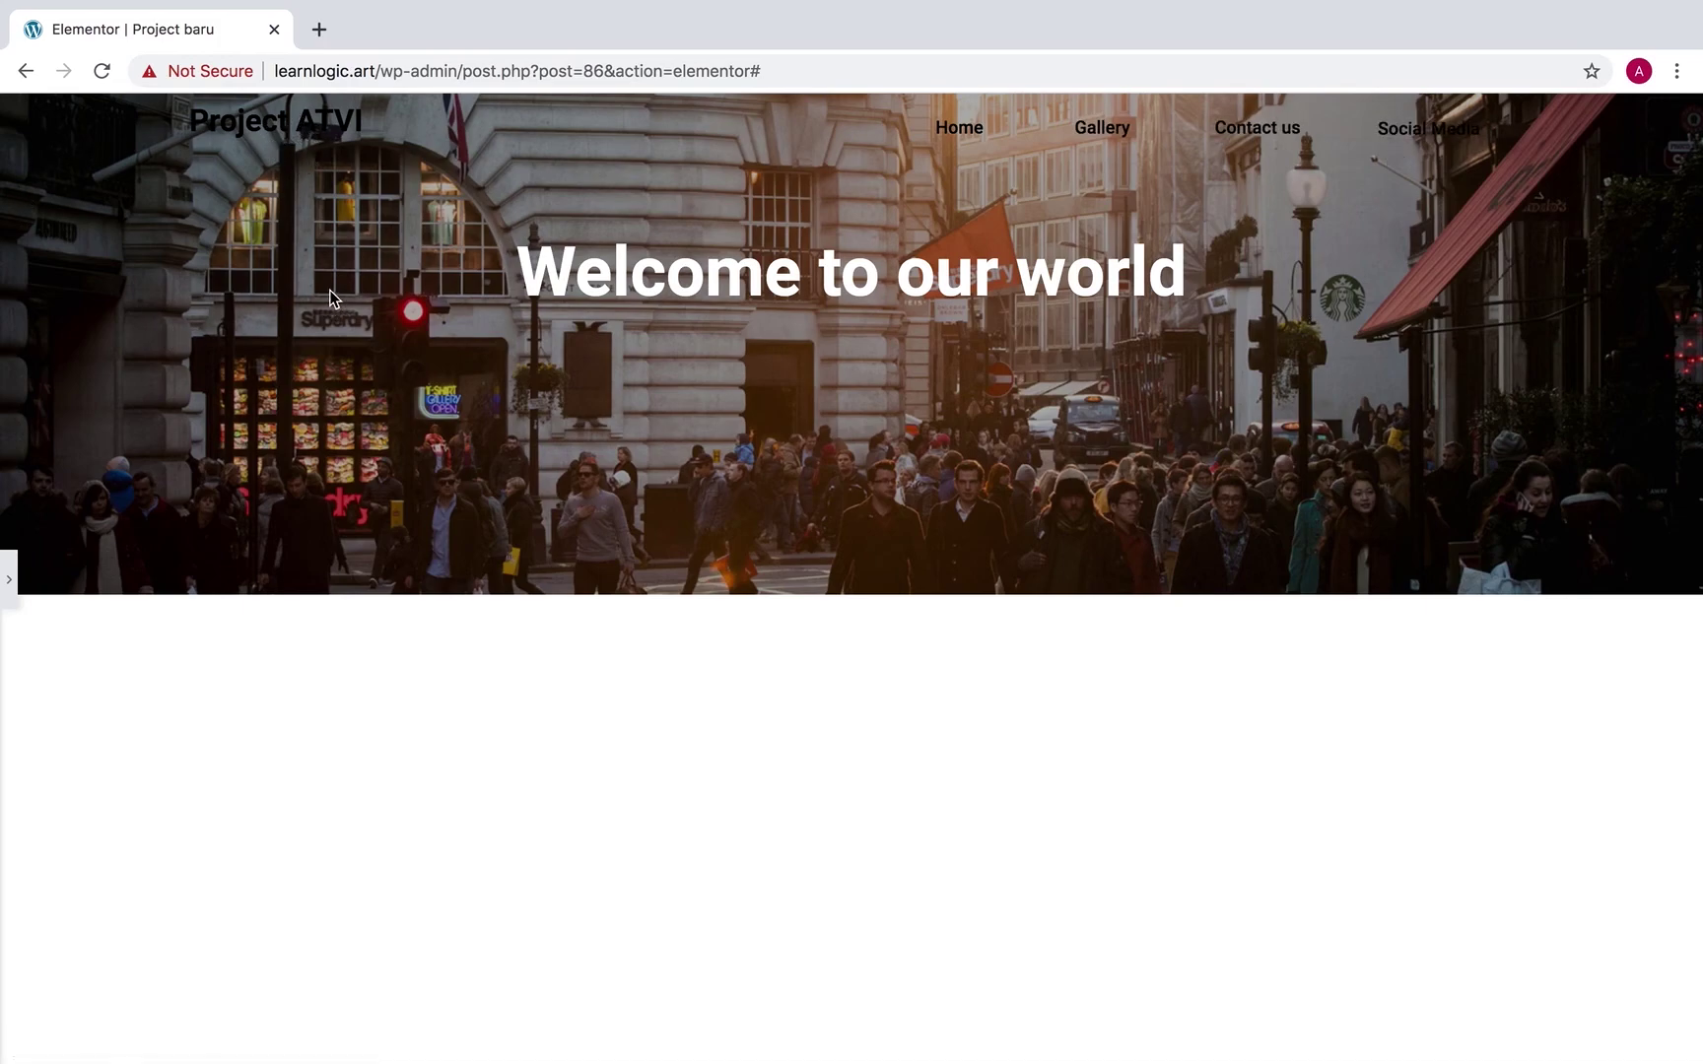
{"action": "left_click", "coordinate": [9, 579]}
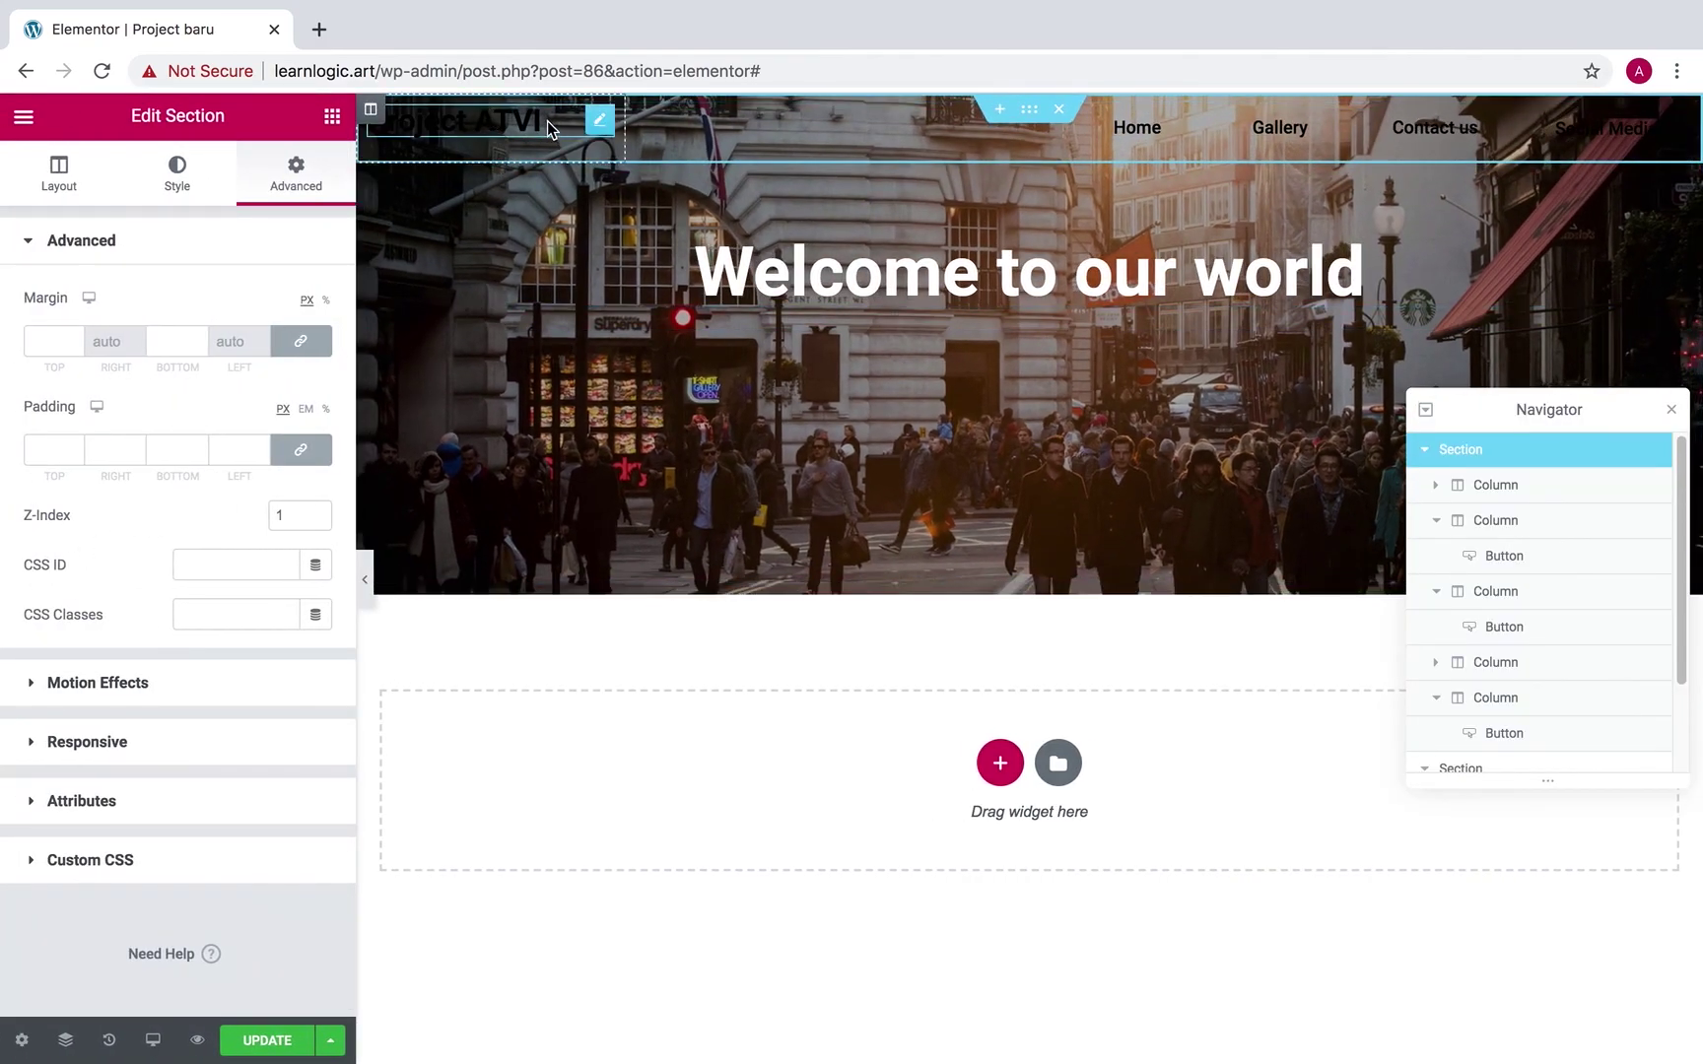
Set the Project ATVI heading's text color to white (#FFFFFF).
{"action": "left_click", "coordinate": [542, 123]}
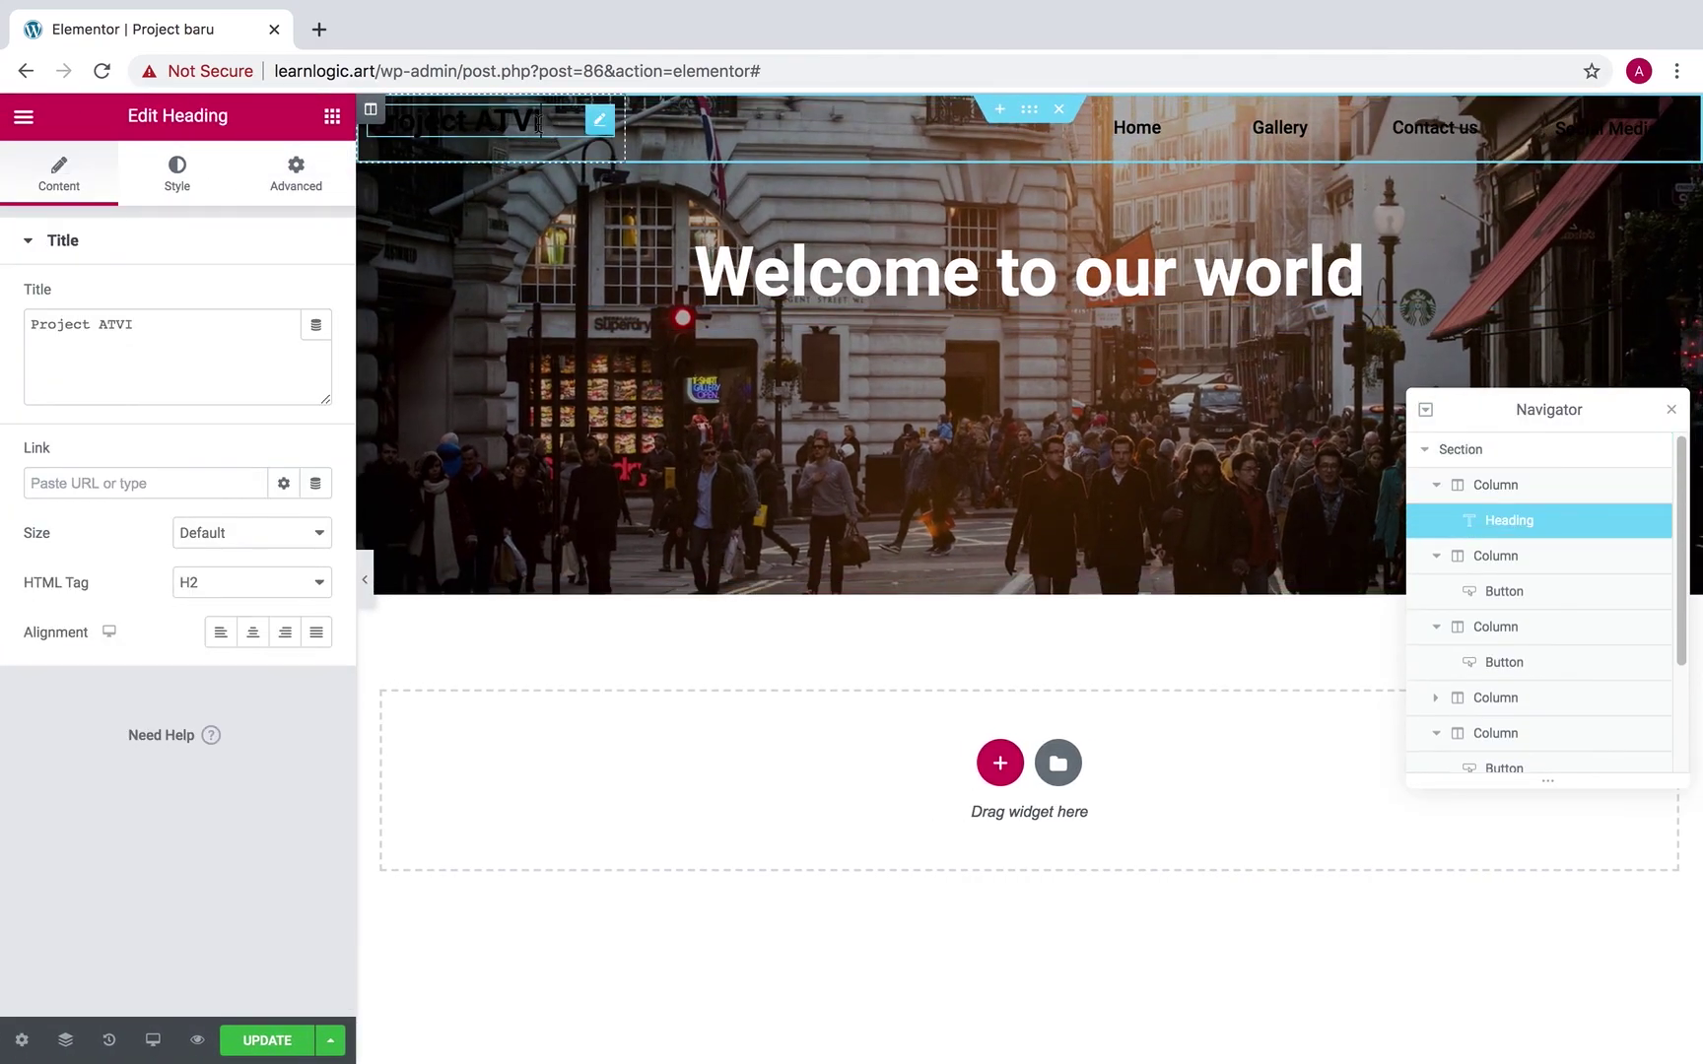
{"action": "left_click", "coordinate": [177, 174]}
{"action": "left_click", "coordinate": [284, 299]}
{"action": "type", "text": "#FFFFFF"}
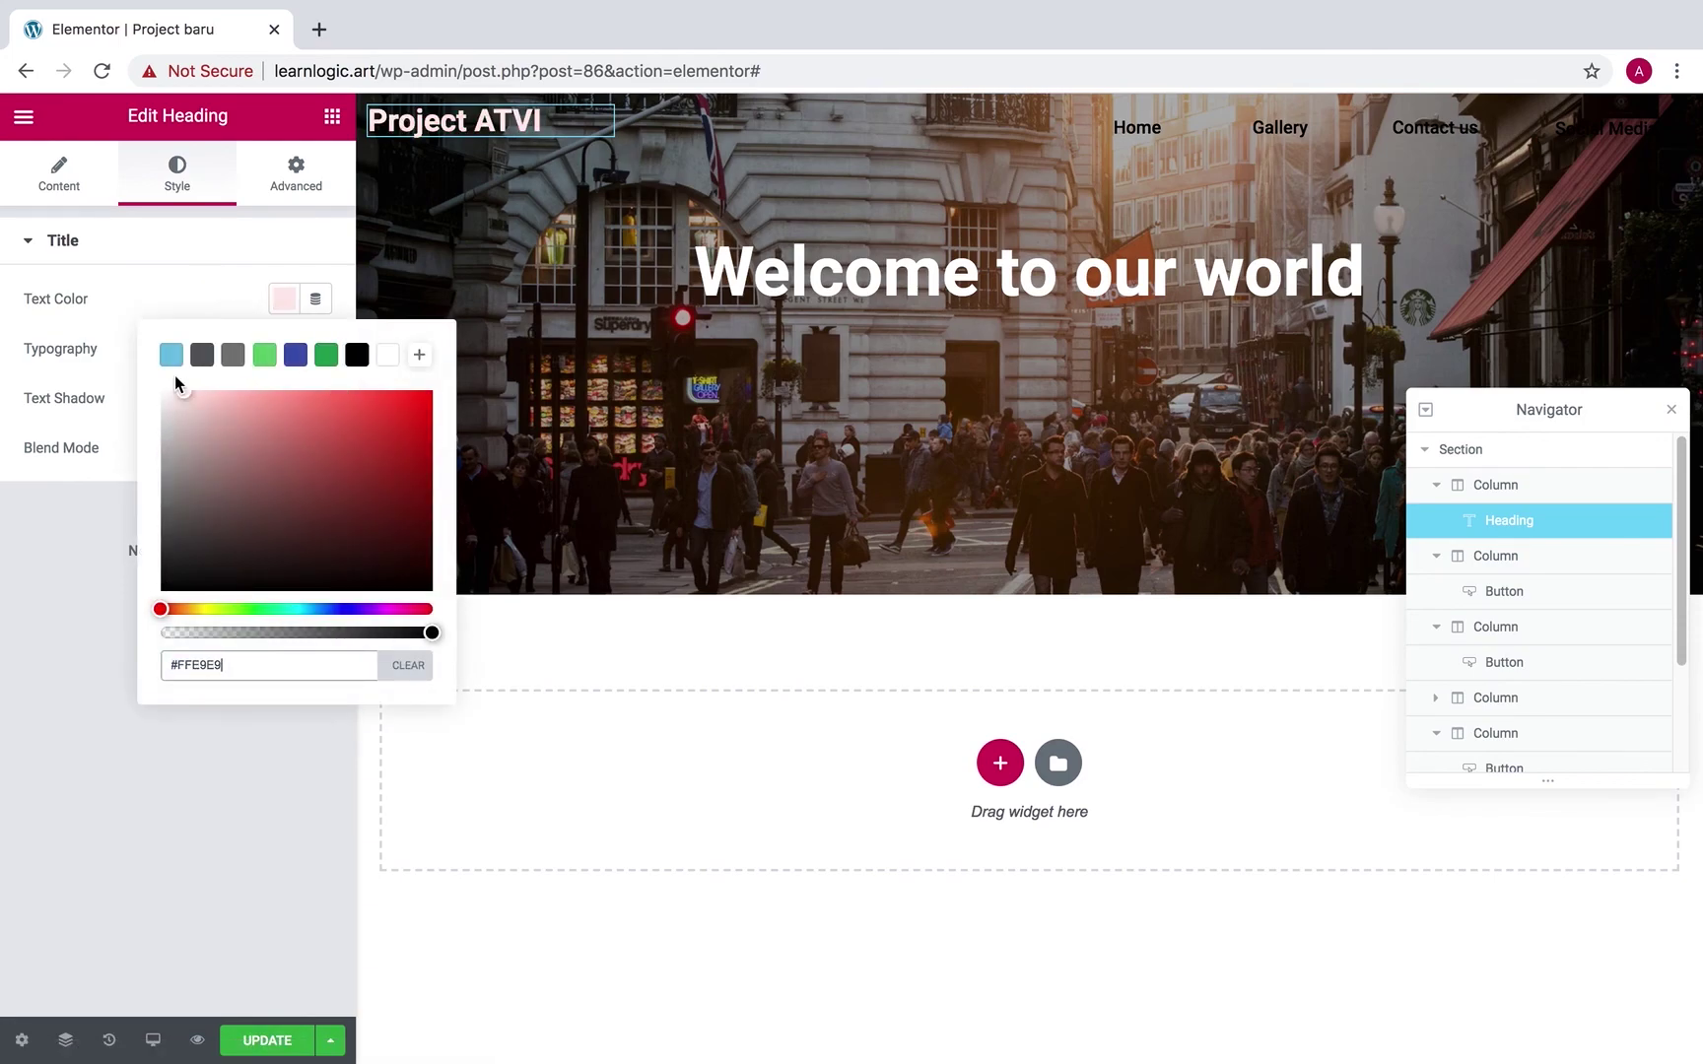
Set the Home menu button's normal text color to white.
{"action": "left_click", "coordinate": [1141, 136]}
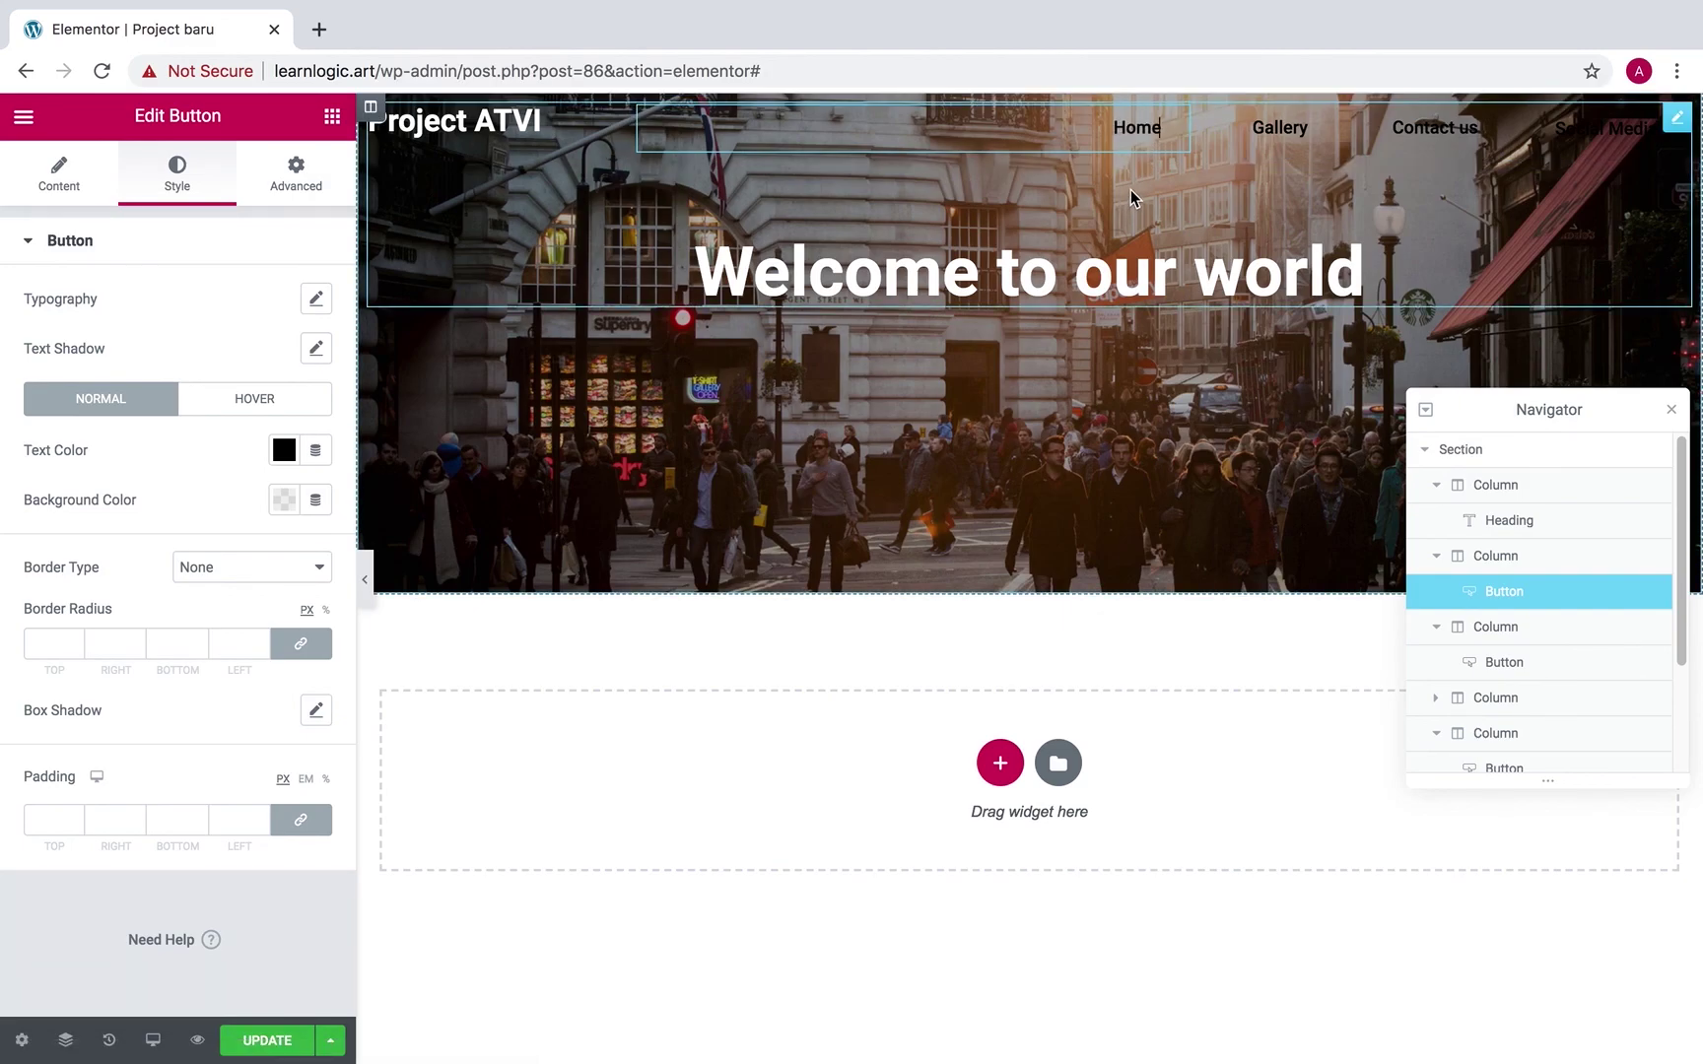
{"action": "left_click", "coordinate": [284, 451]}
{"action": "left_click", "coordinate": [225, 571]}
{"action": "left_click", "coordinate": [387, 505]}
Set the Home button's hover text color to dark red (#A80202) and preview the page without the editing panel.
{"action": "left_click", "coordinate": [241, 402]}
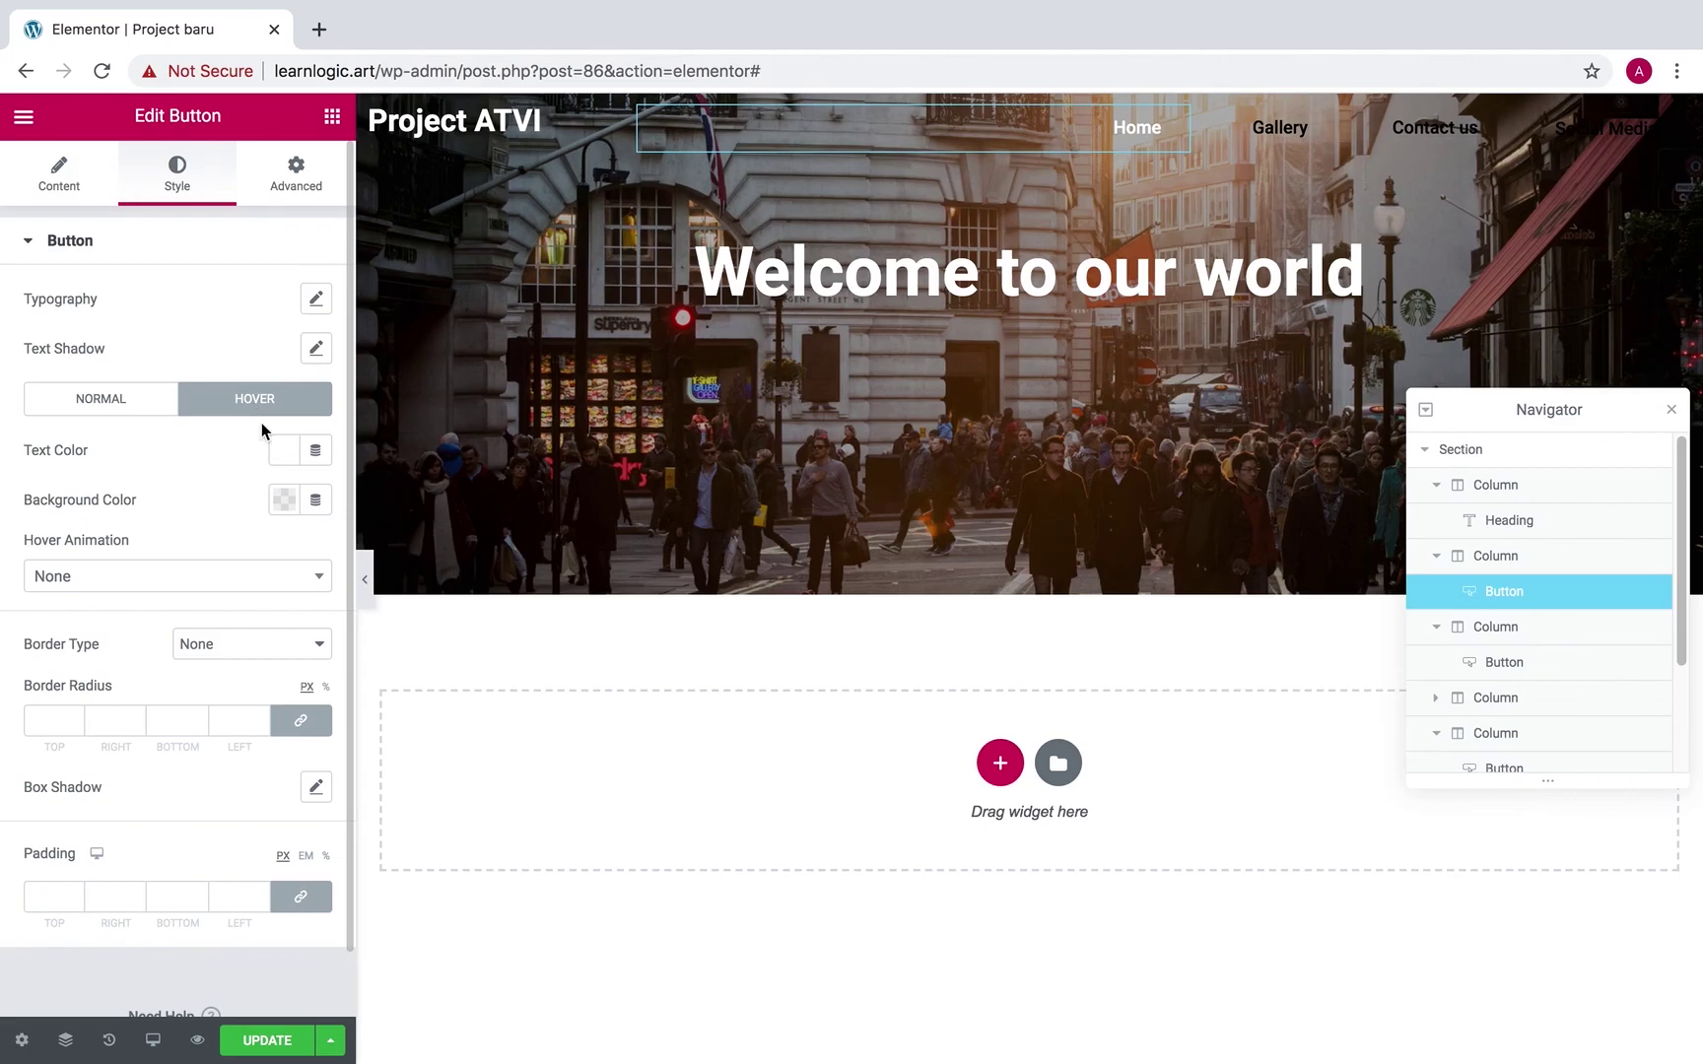
{"action": "left_click", "coordinate": [284, 452]}
{"action": "left_click", "coordinate": [405, 610]}
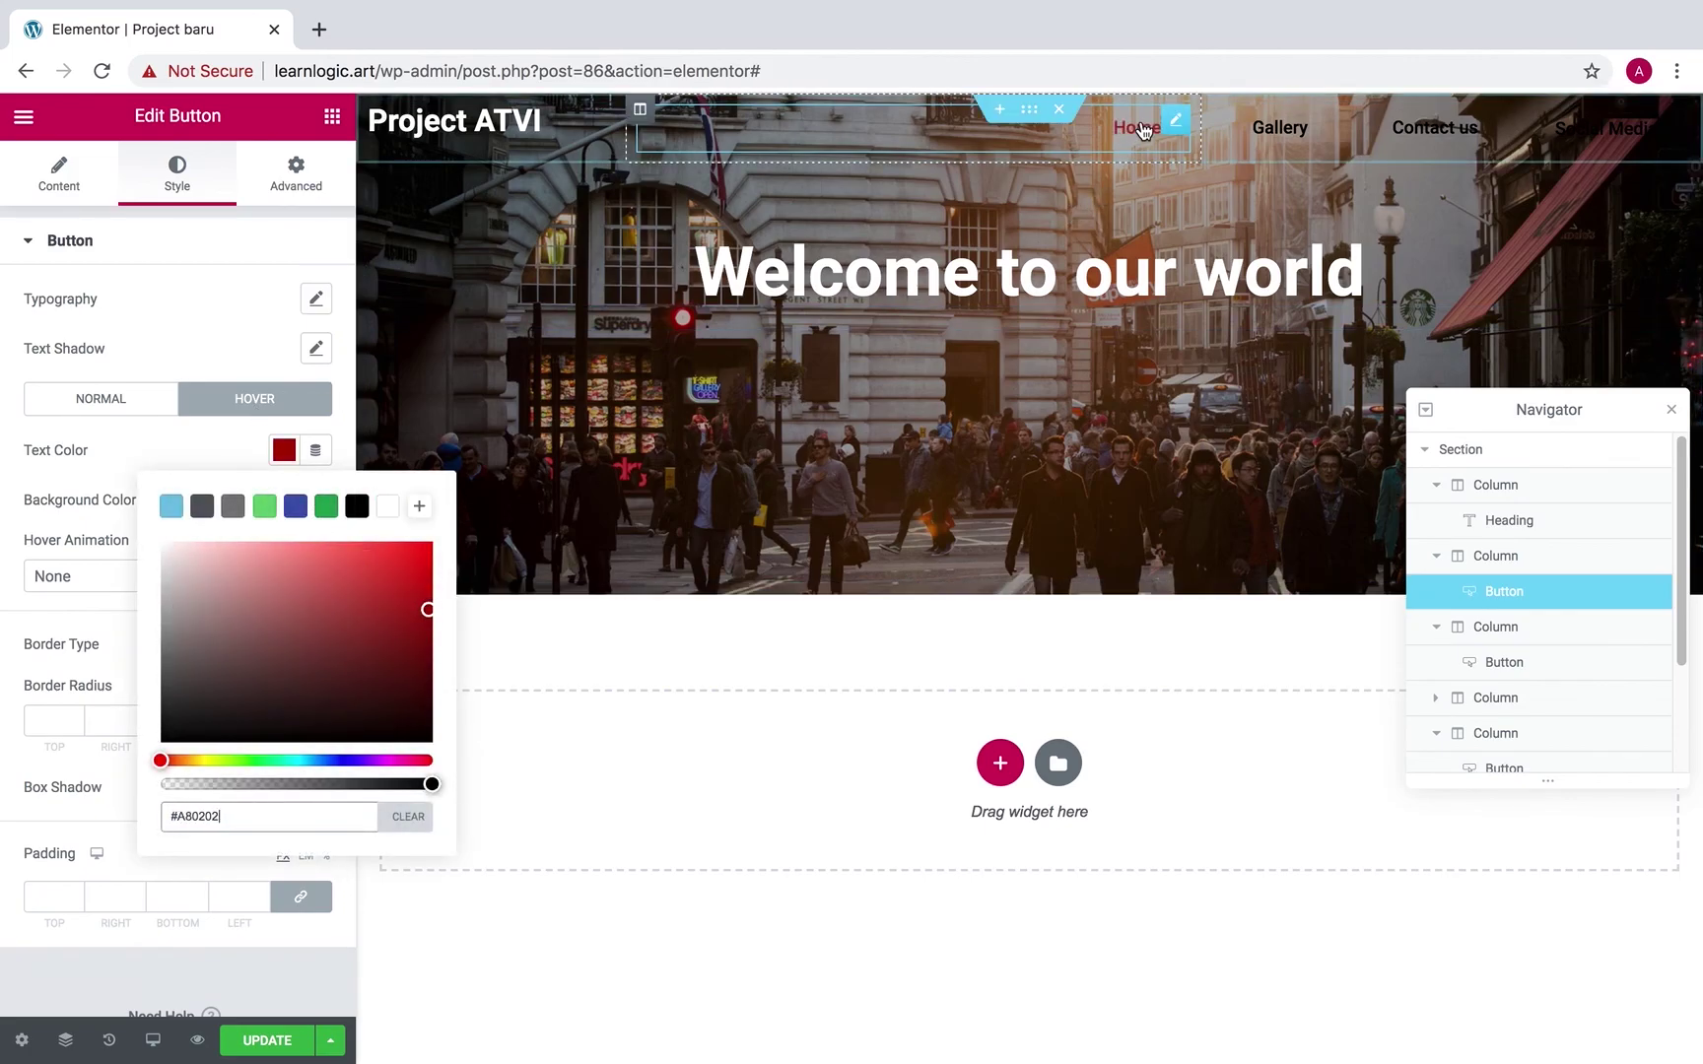
{"action": "left_click", "coordinate": [439, 350]}
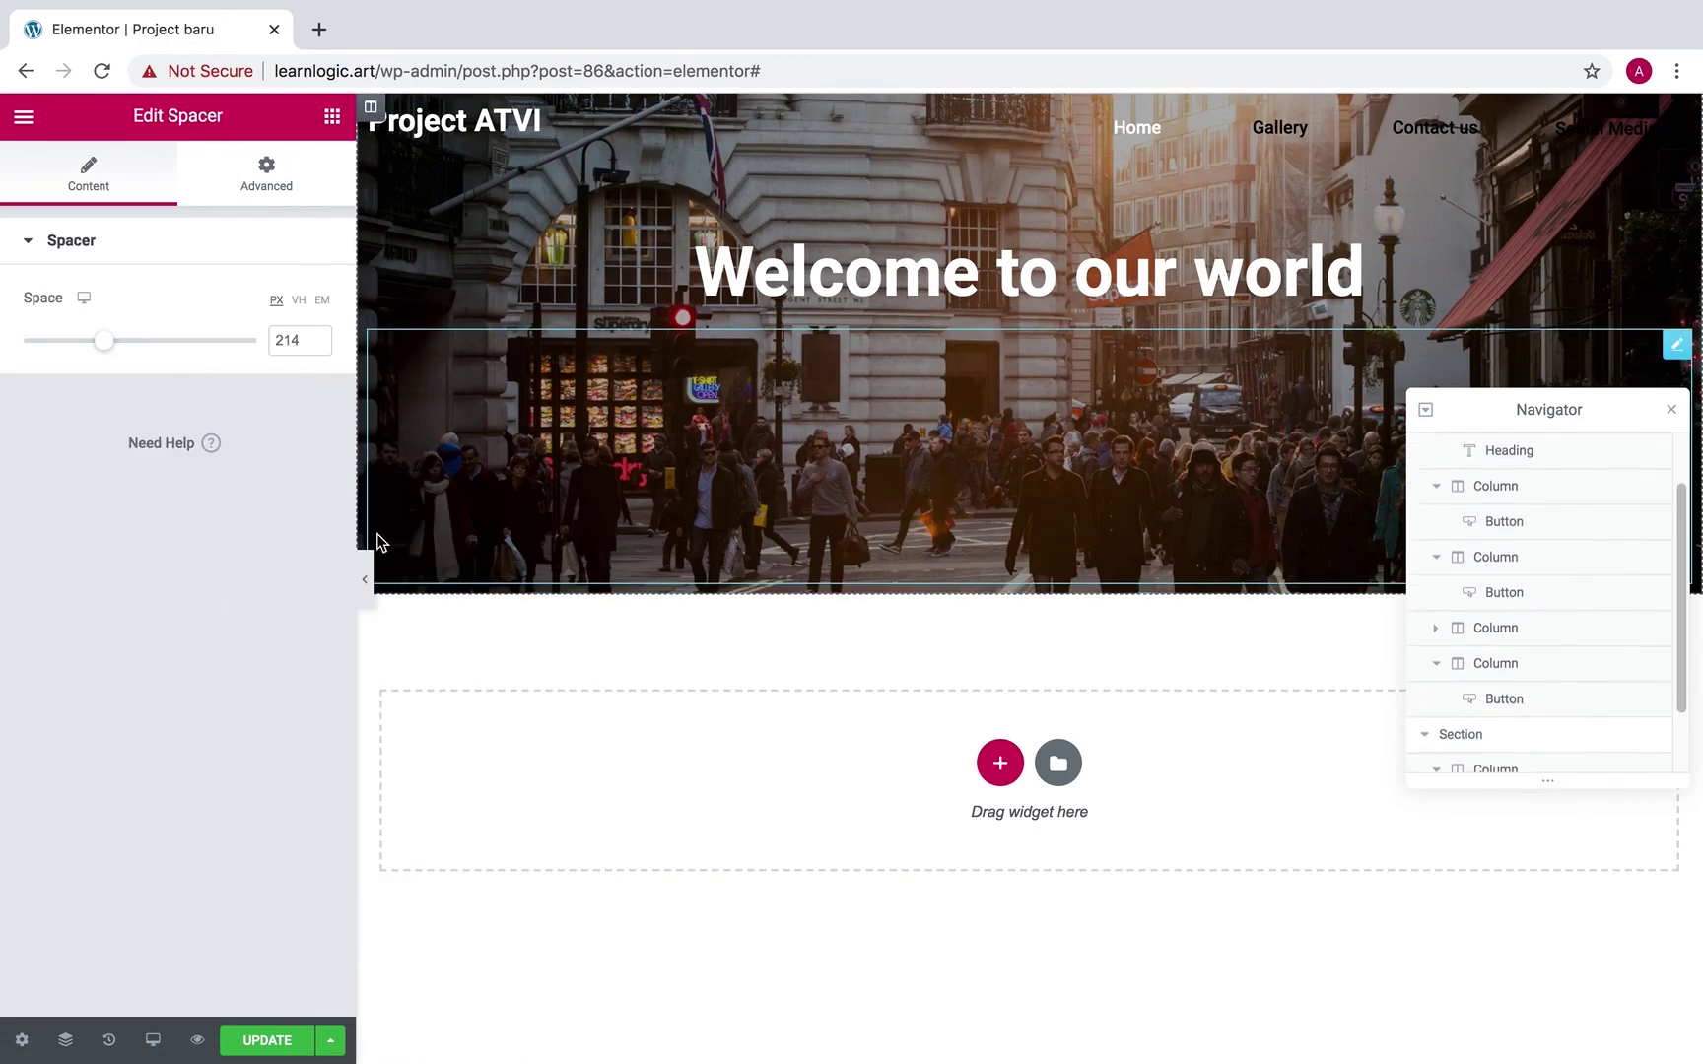
{"action": "left_click", "coordinate": [364, 578]}
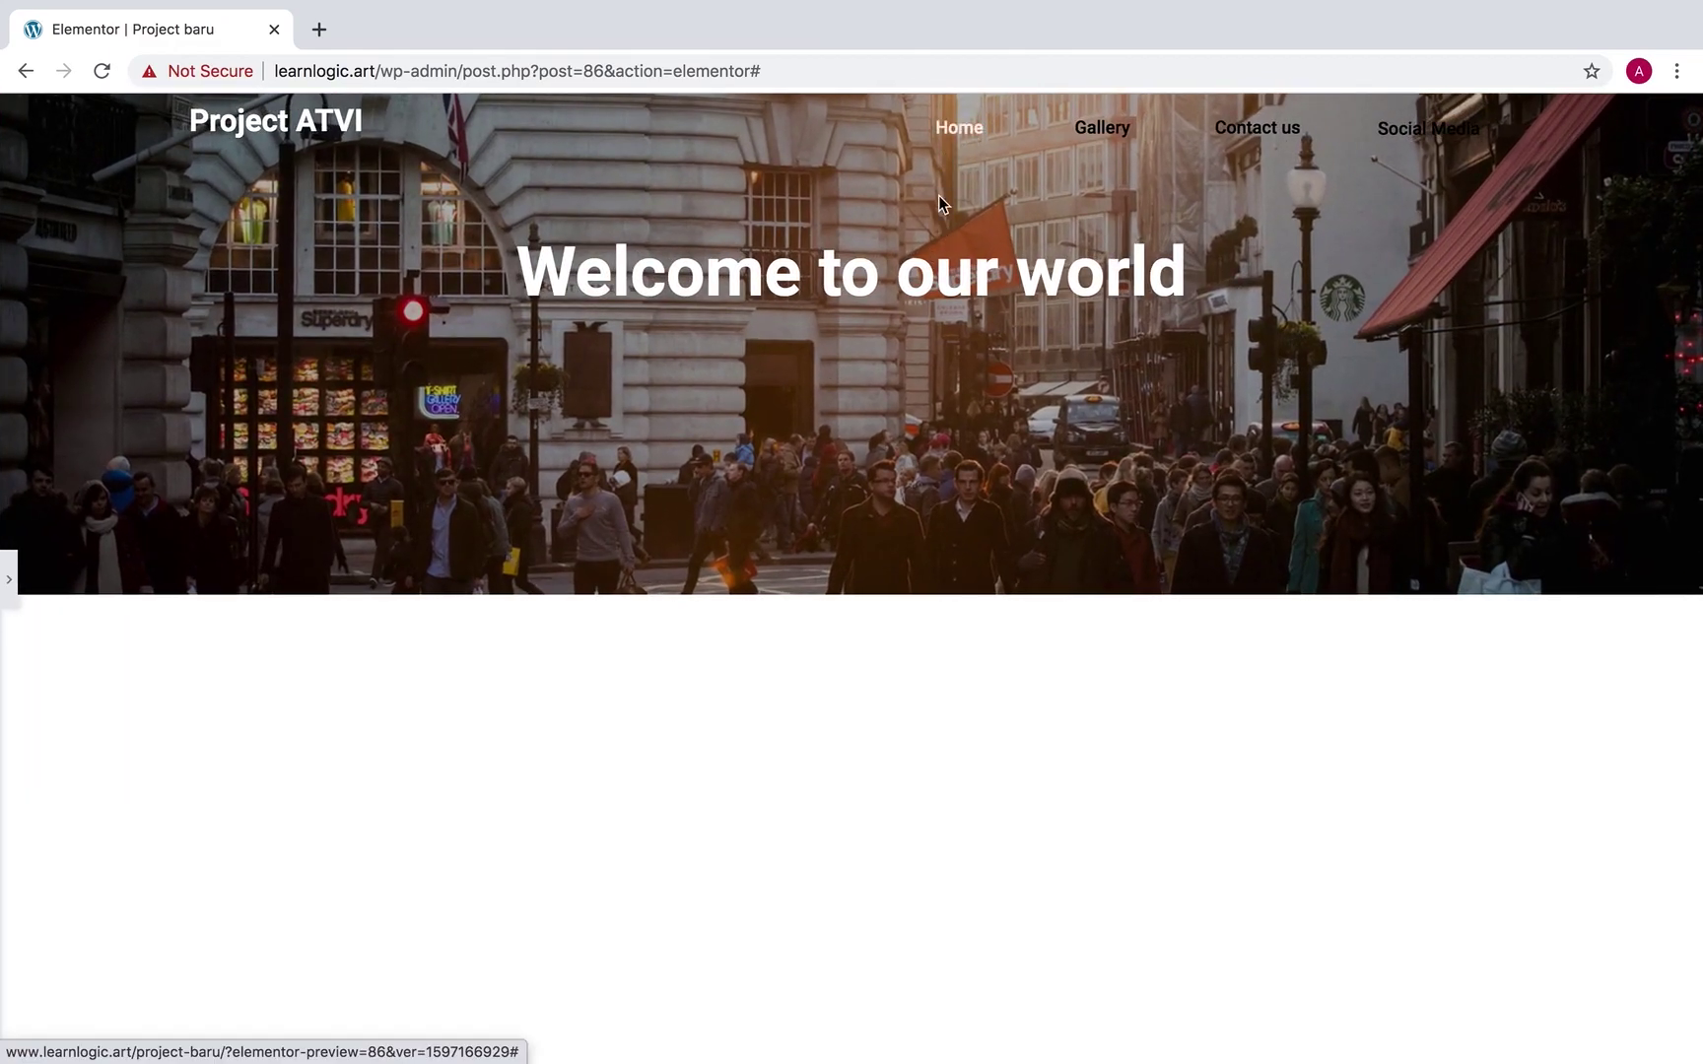
{"action": "left_click", "coordinate": [10, 581]}
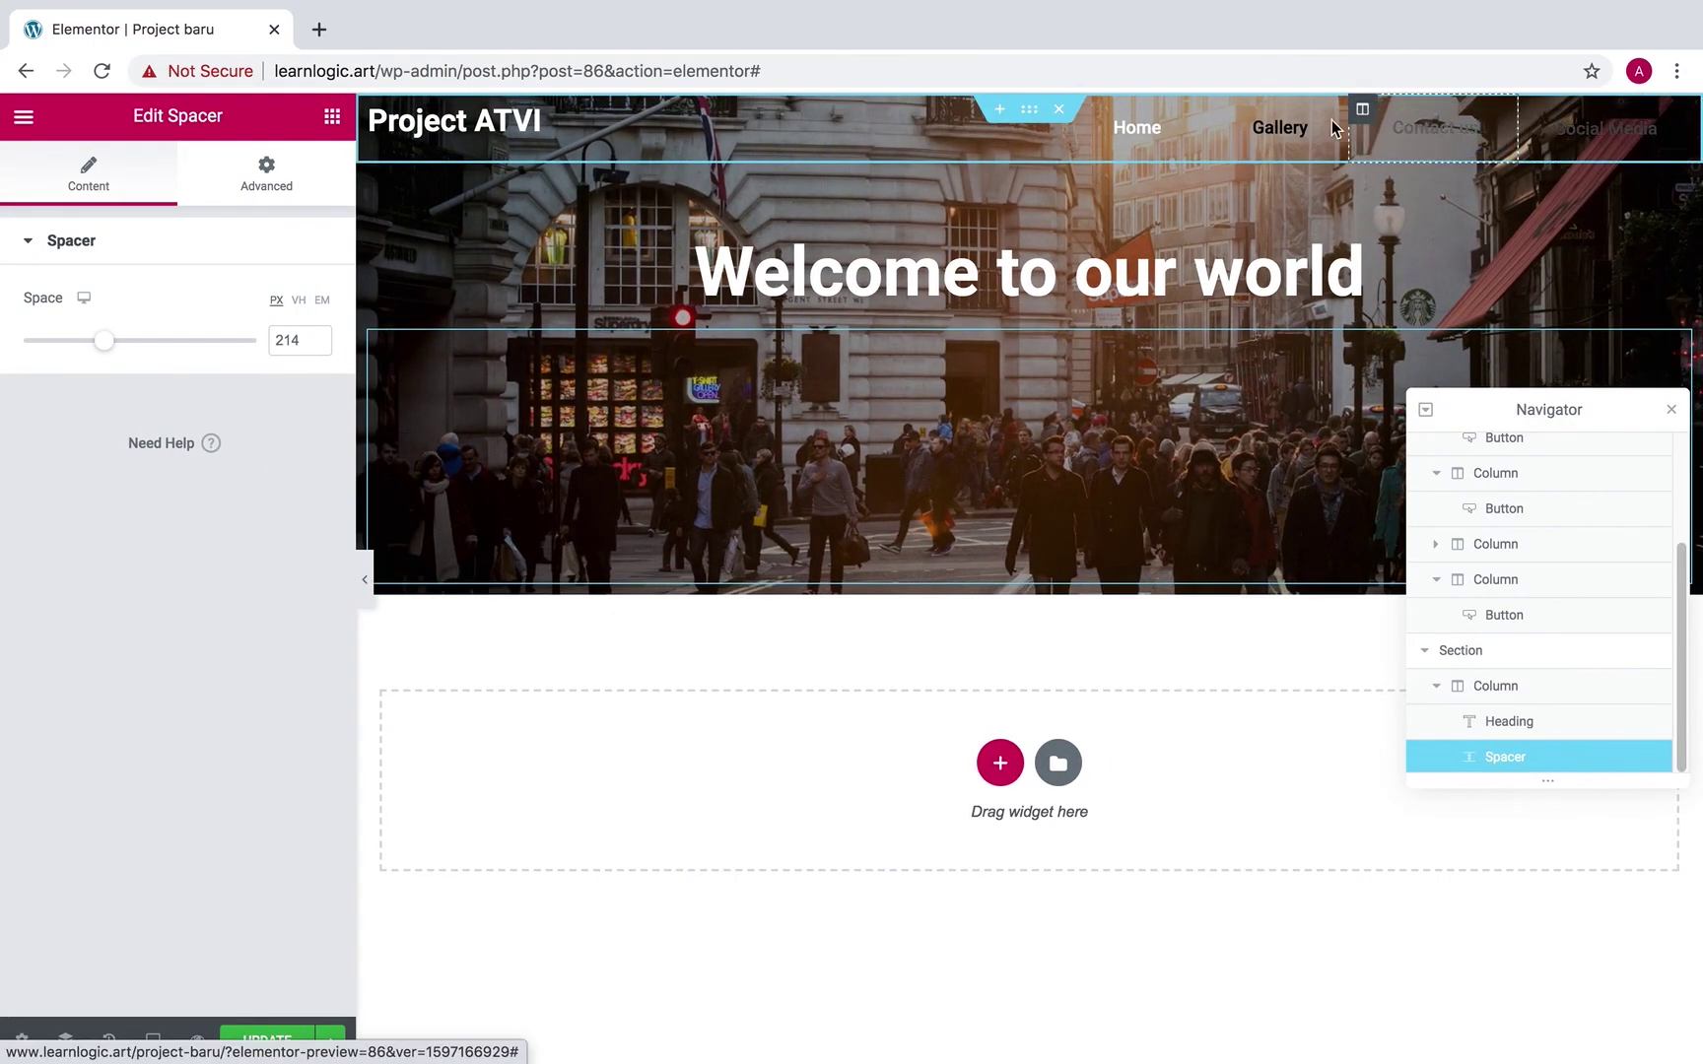
Copy the Home button and paste its style onto the Gallery button.
{"action": "right_click", "coordinate": [1138, 118]}
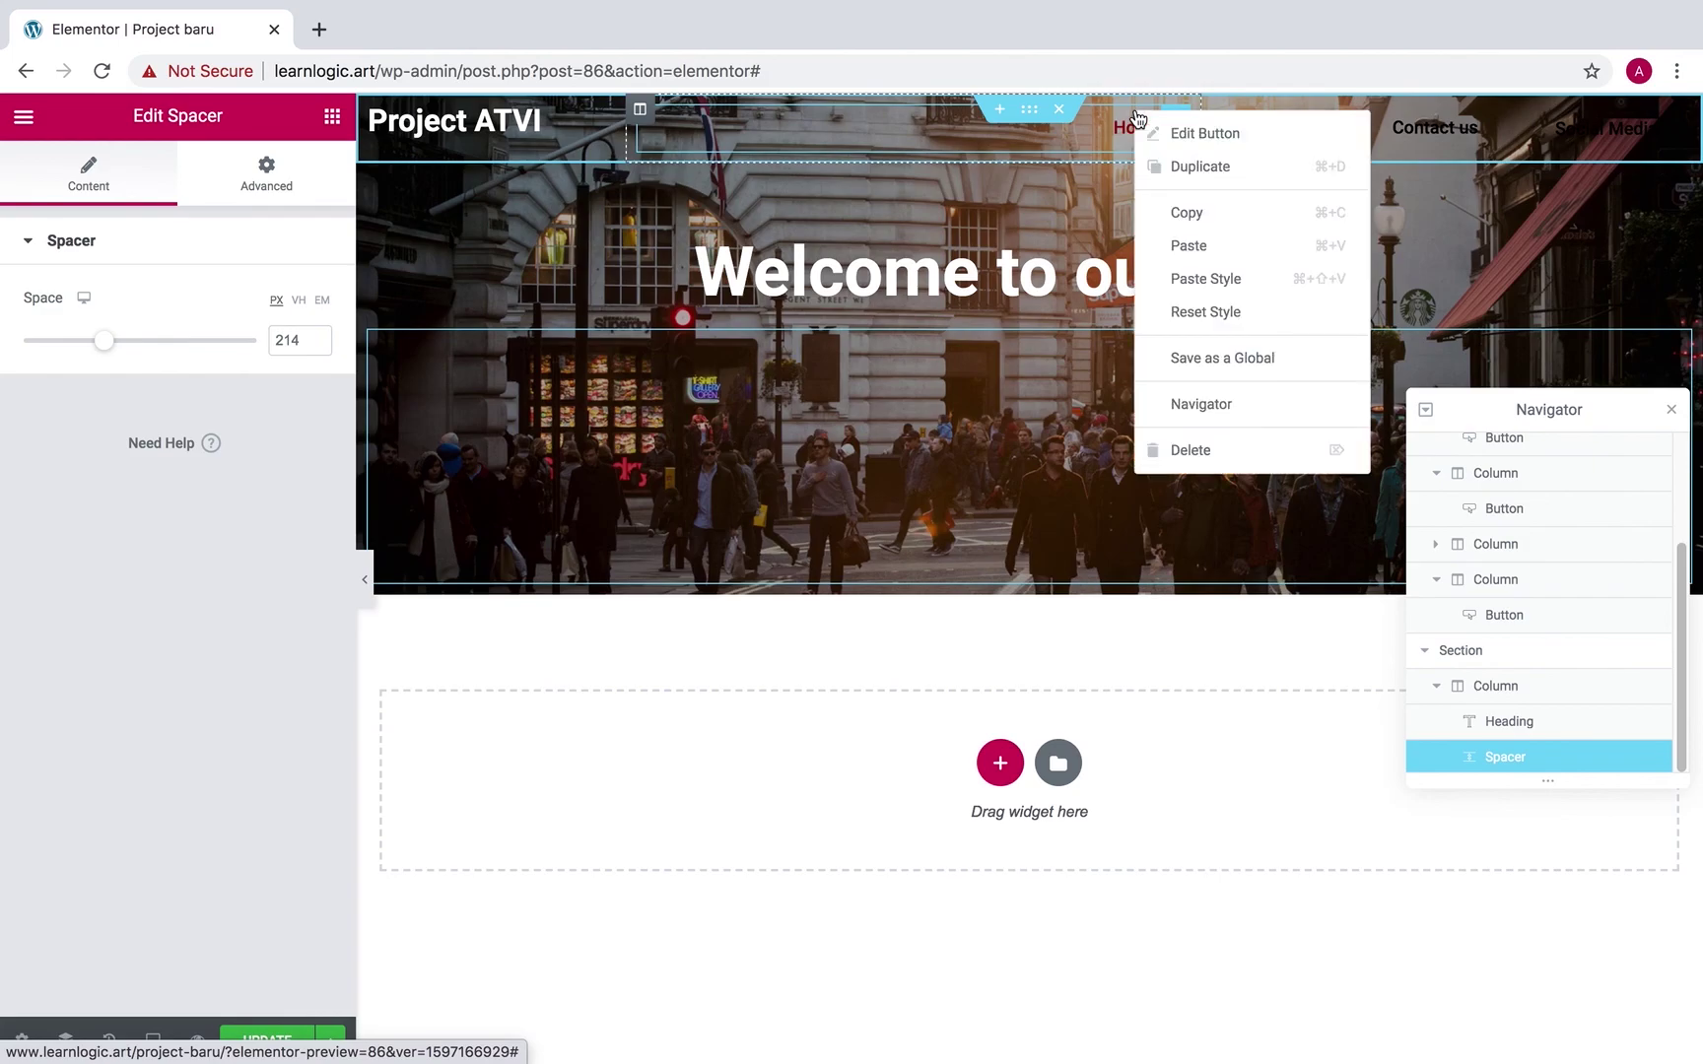
{"action": "left_click", "coordinate": [1181, 213]}
{"action": "left_click", "coordinate": [1249, 124]}
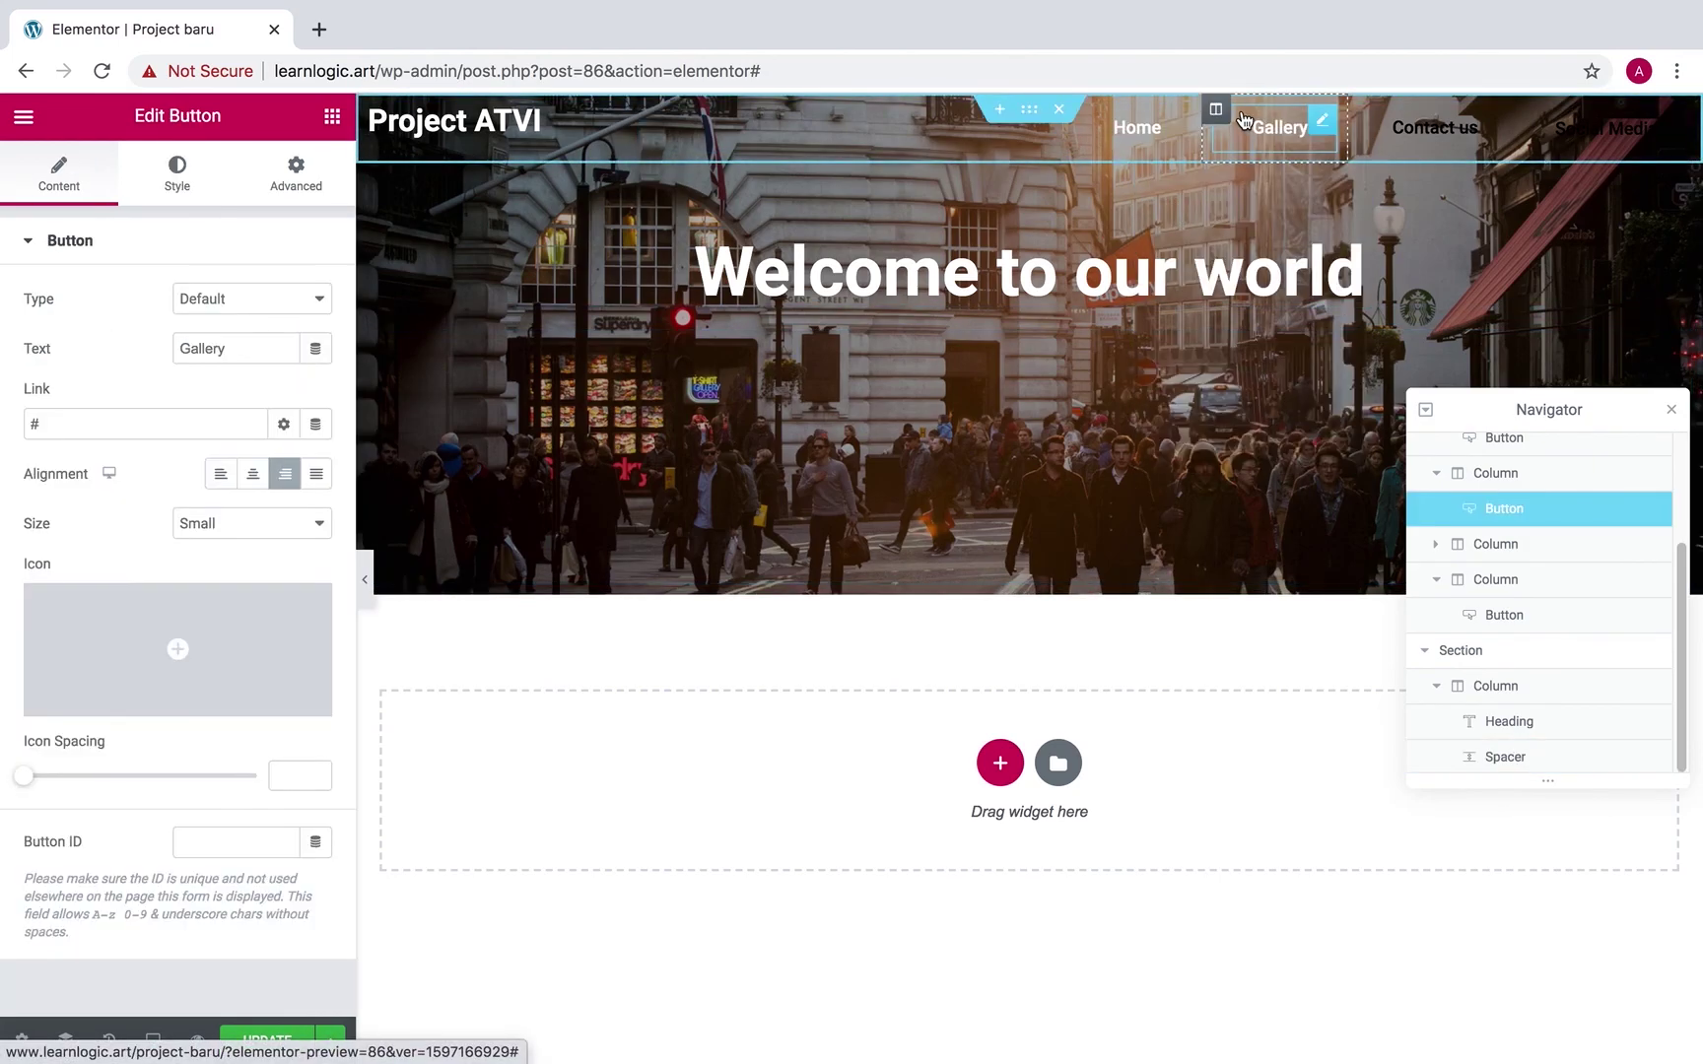
{"action": "right_click", "coordinate": [1252, 126]}
{"action": "left_click", "coordinate": [1304, 276]}
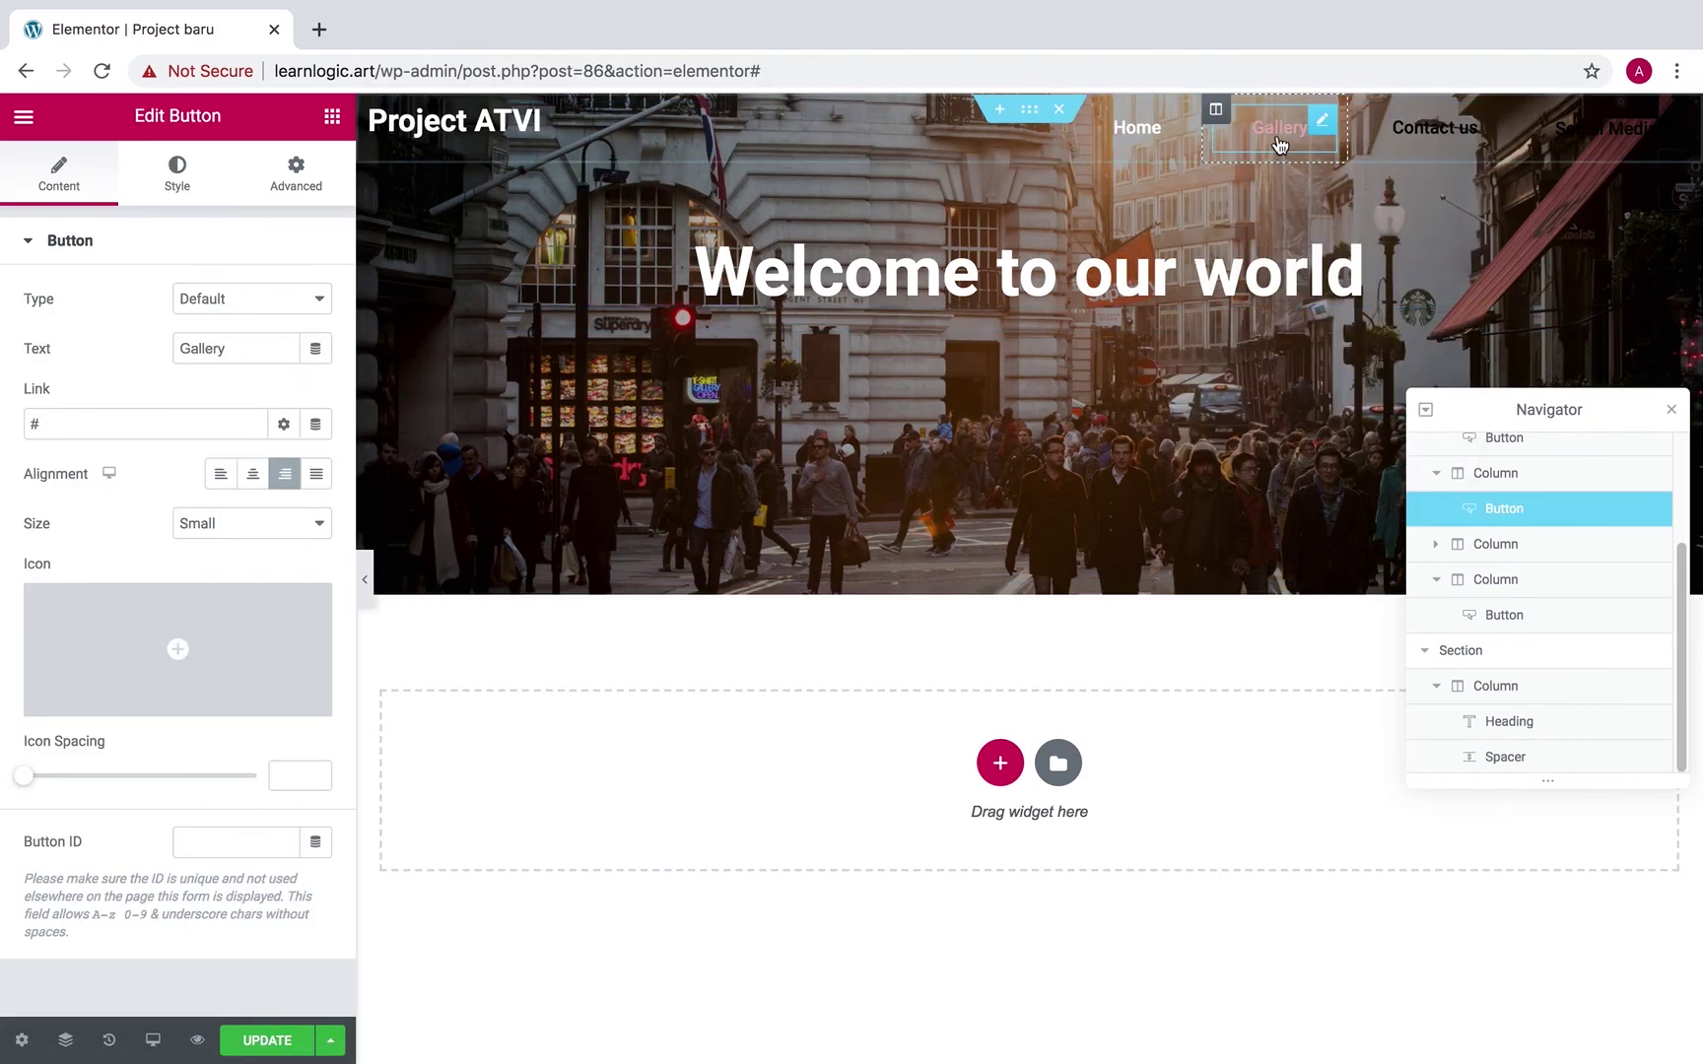
Paste the copied Home button style onto the Contact us and Social Media buttons.
{"action": "left_click", "coordinate": [1385, 123]}
{"action": "right_click", "coordinate": [1383, 118]}
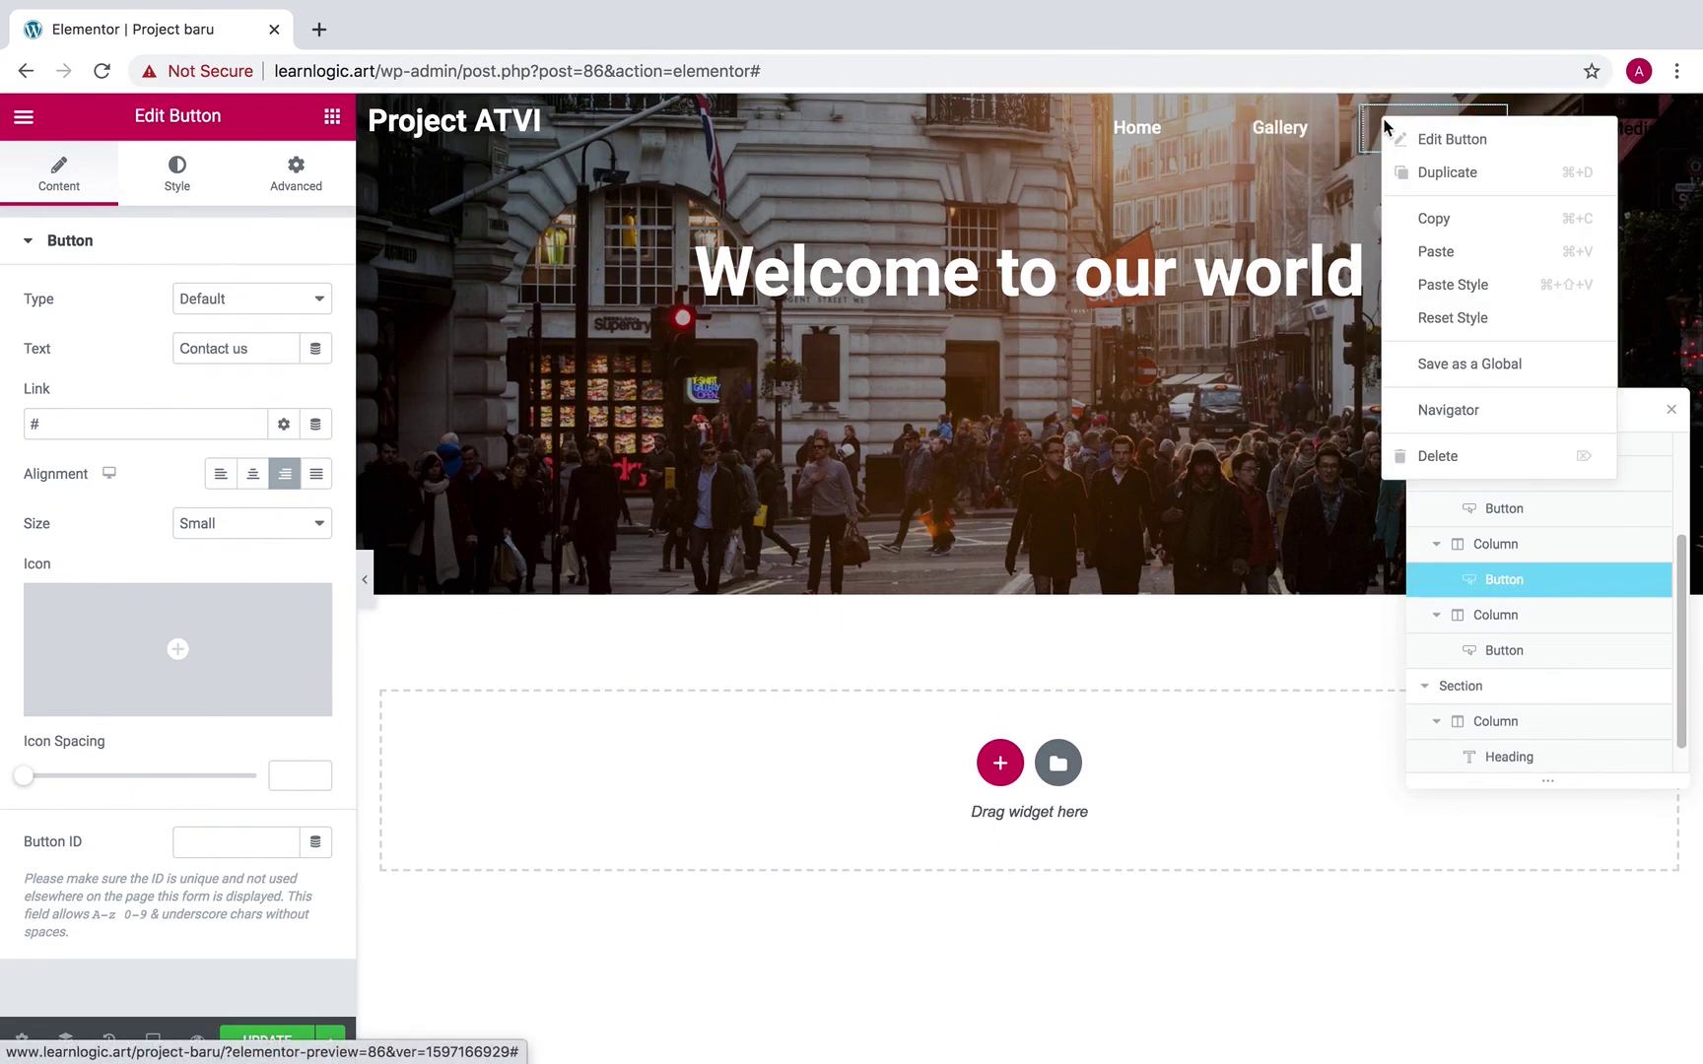
{"action": "left_click", "coordinate": [1439, 284]}
{"action": "right_click", "coordinate": [1546, 138]}
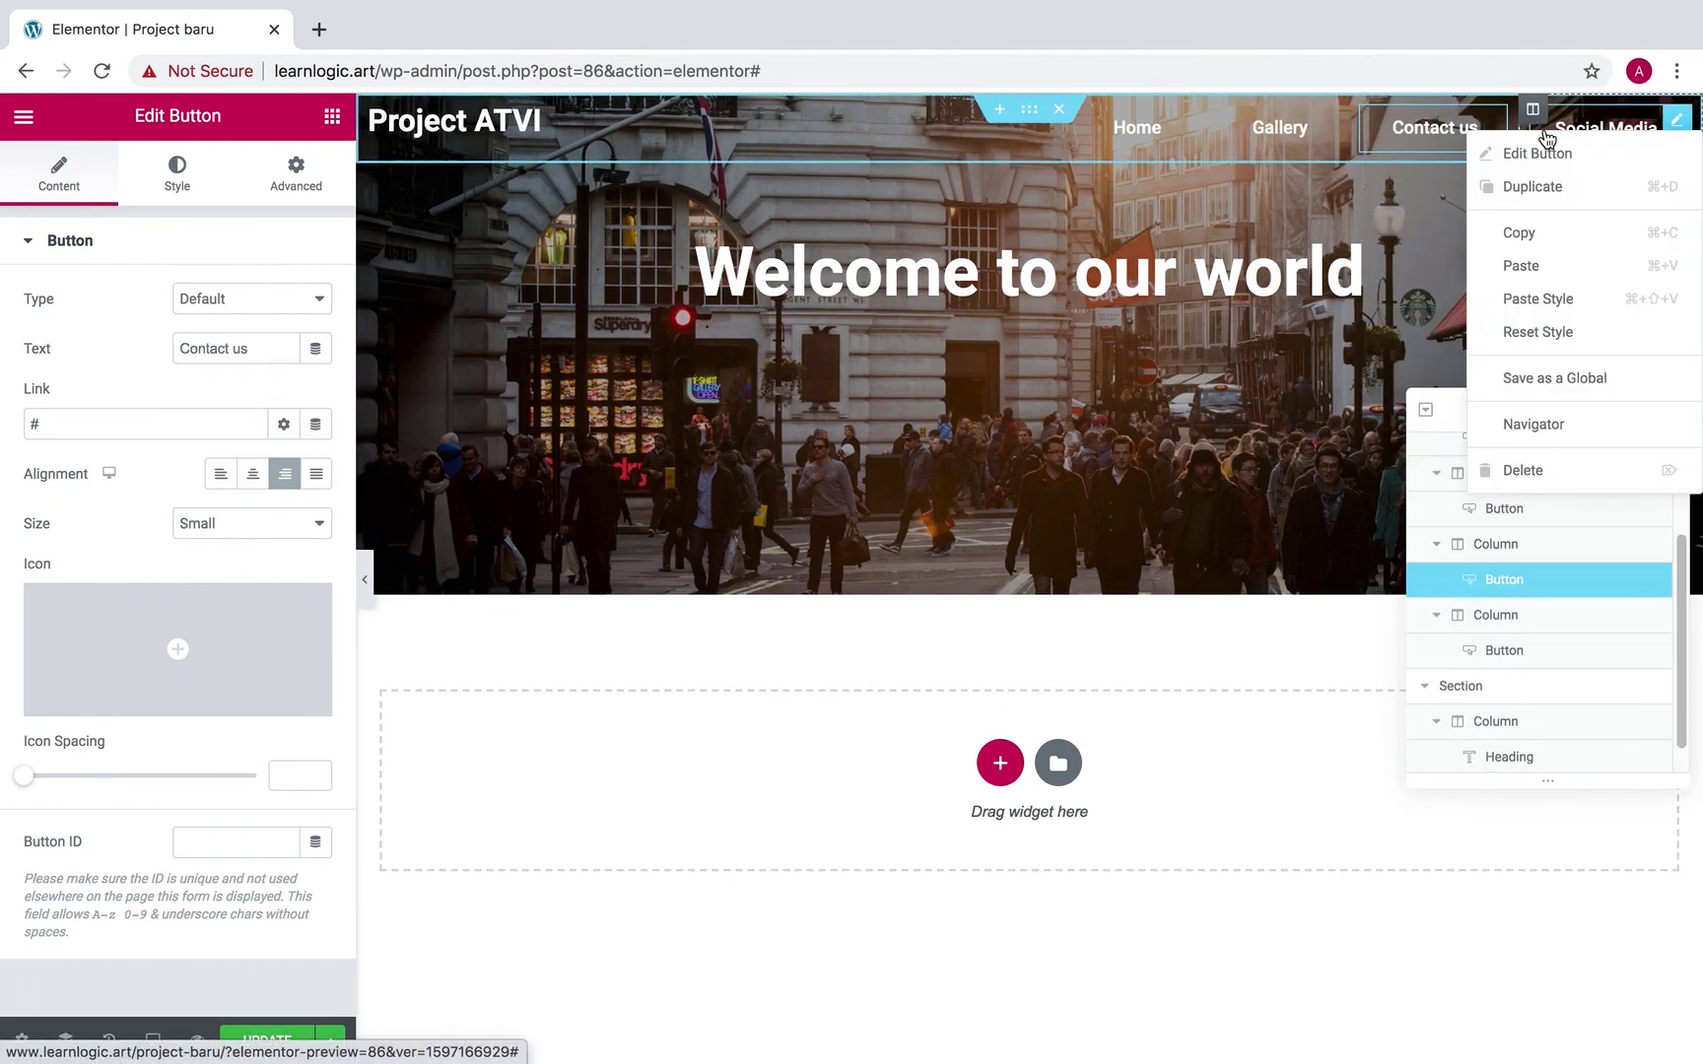
{"action": "left_click", "coordinate": [1524, 292]}
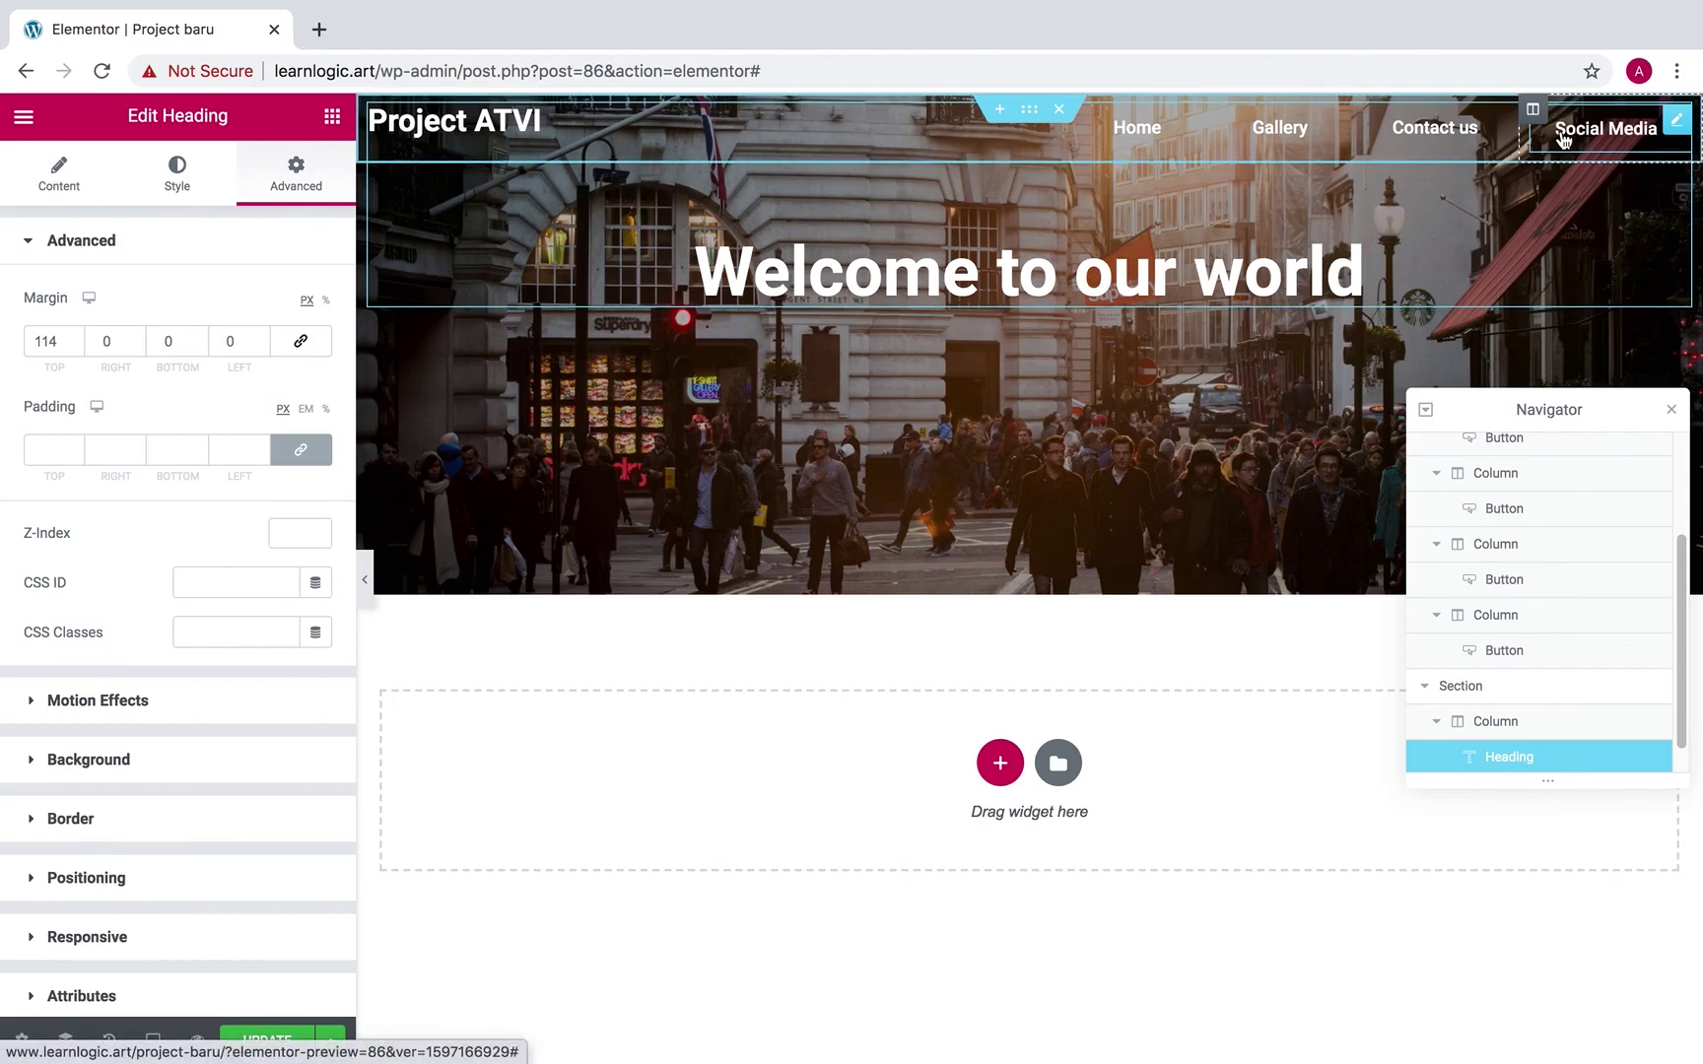
{"action": "right_click", "coordinate": [1565, 138]}
{"action": "left_click", "coordinate": [1558, 289]}
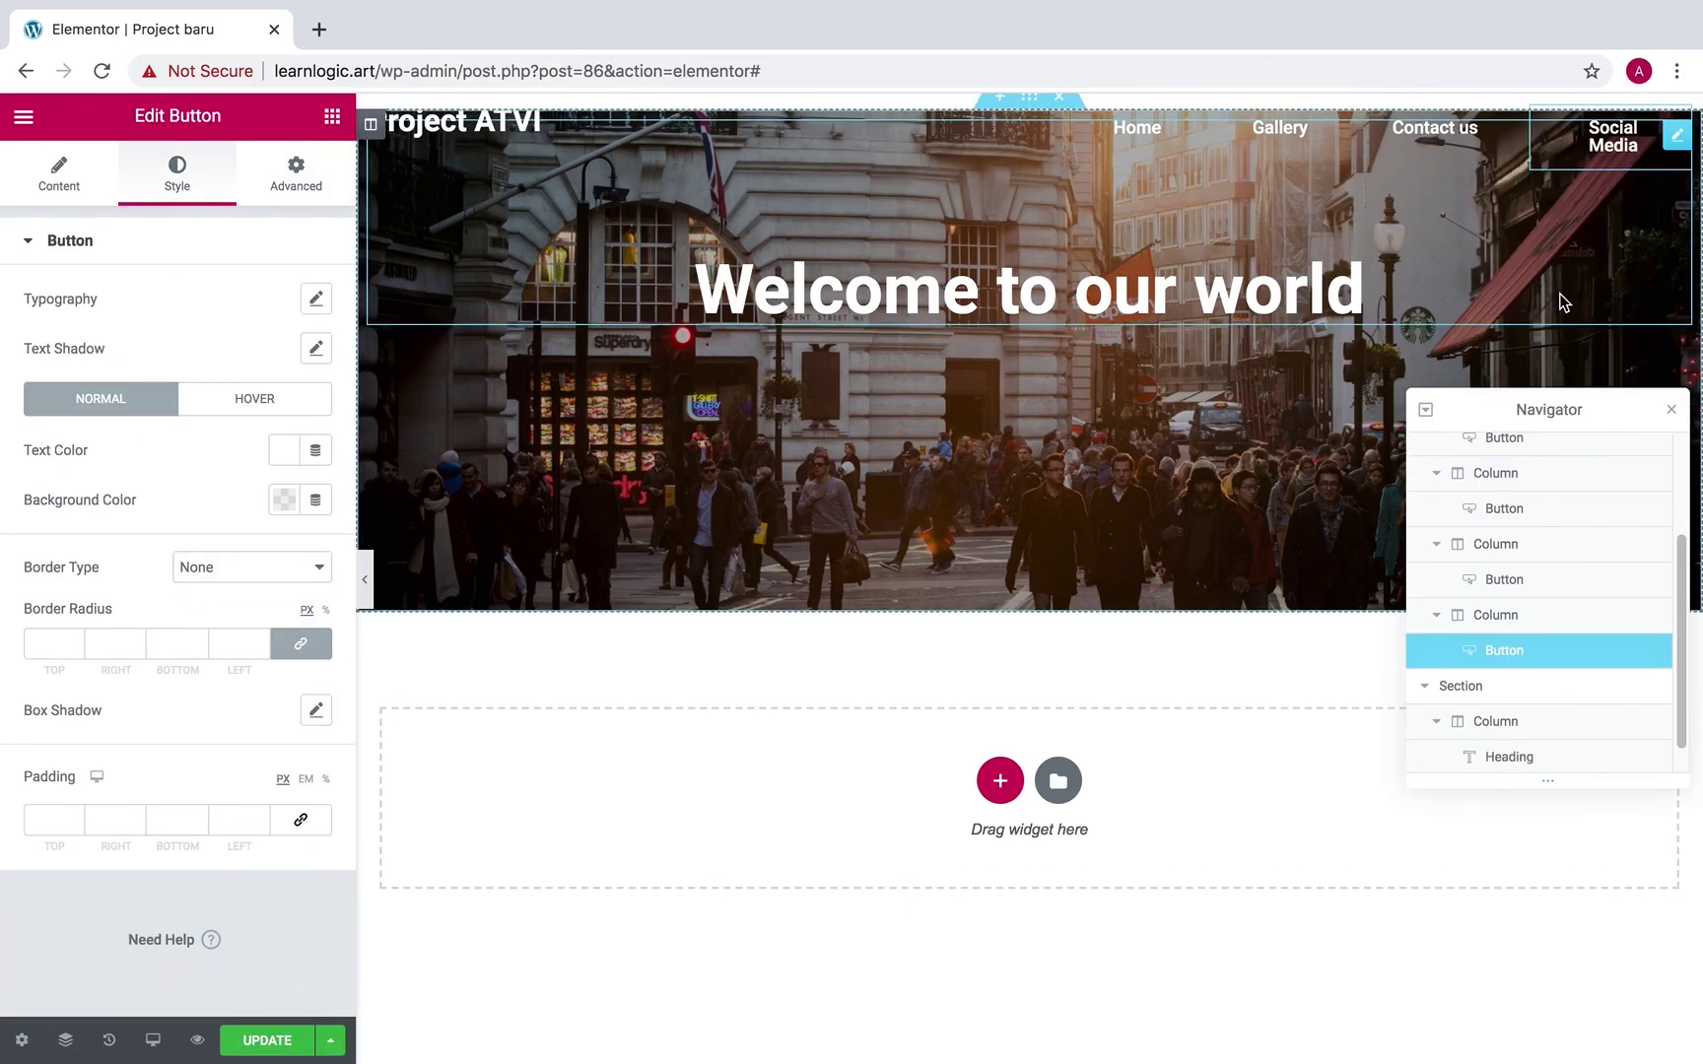
Preview the page, and slightly widen the Social Media and Contact us columns so each label fits on one line.
{"action": "left_click", "coordinate": [365, 580]}
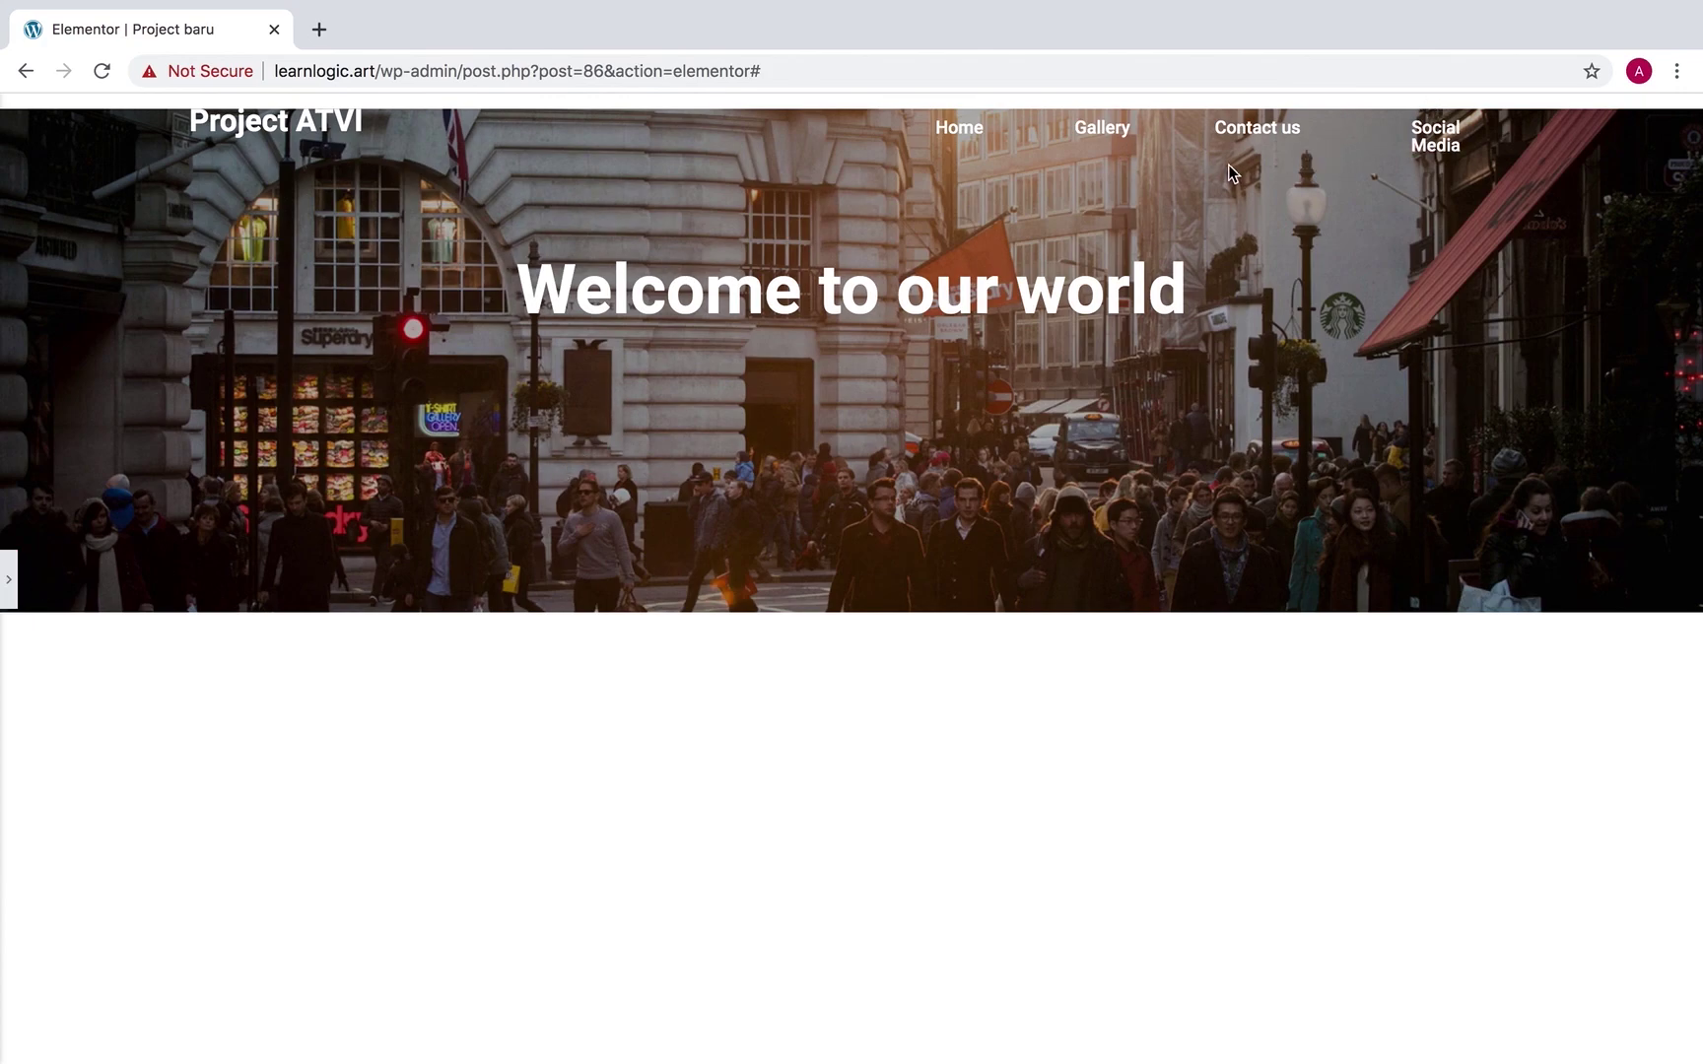
{"action": "left_click", "coordinate": [12, 581]}
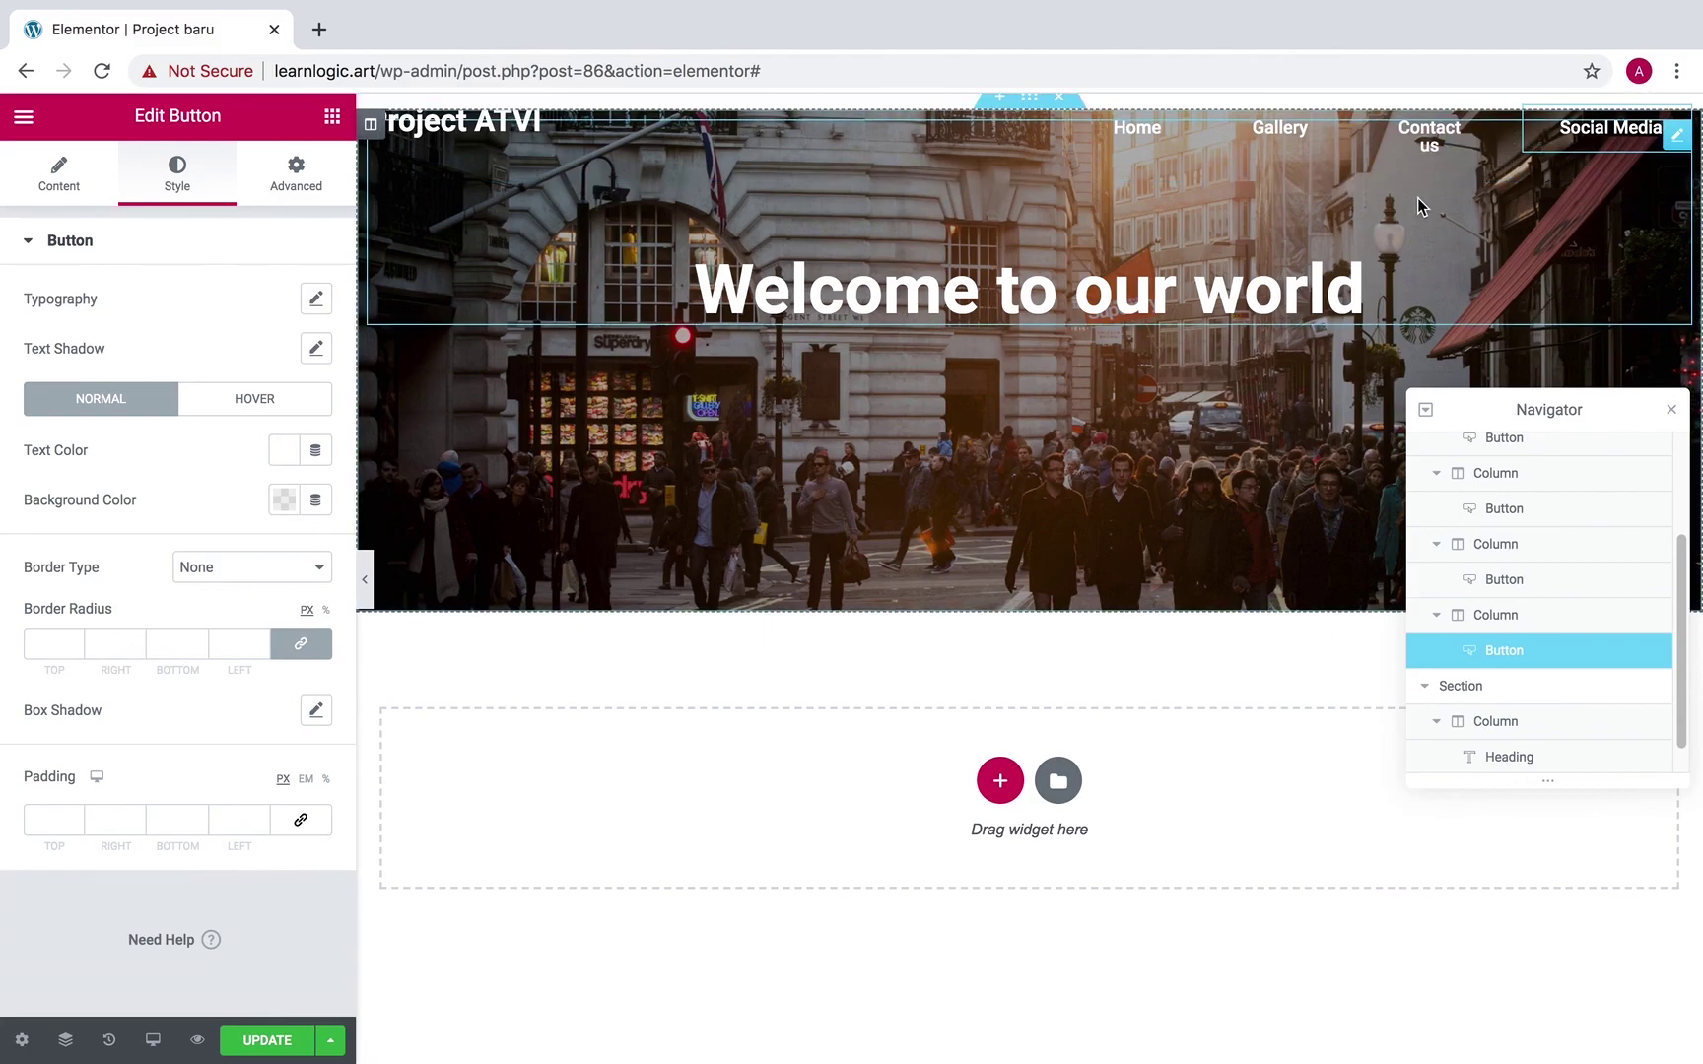
{"action": "left_click_drag", "start_coordinate": [1349, 139], "coordinate": [1340, 139]}
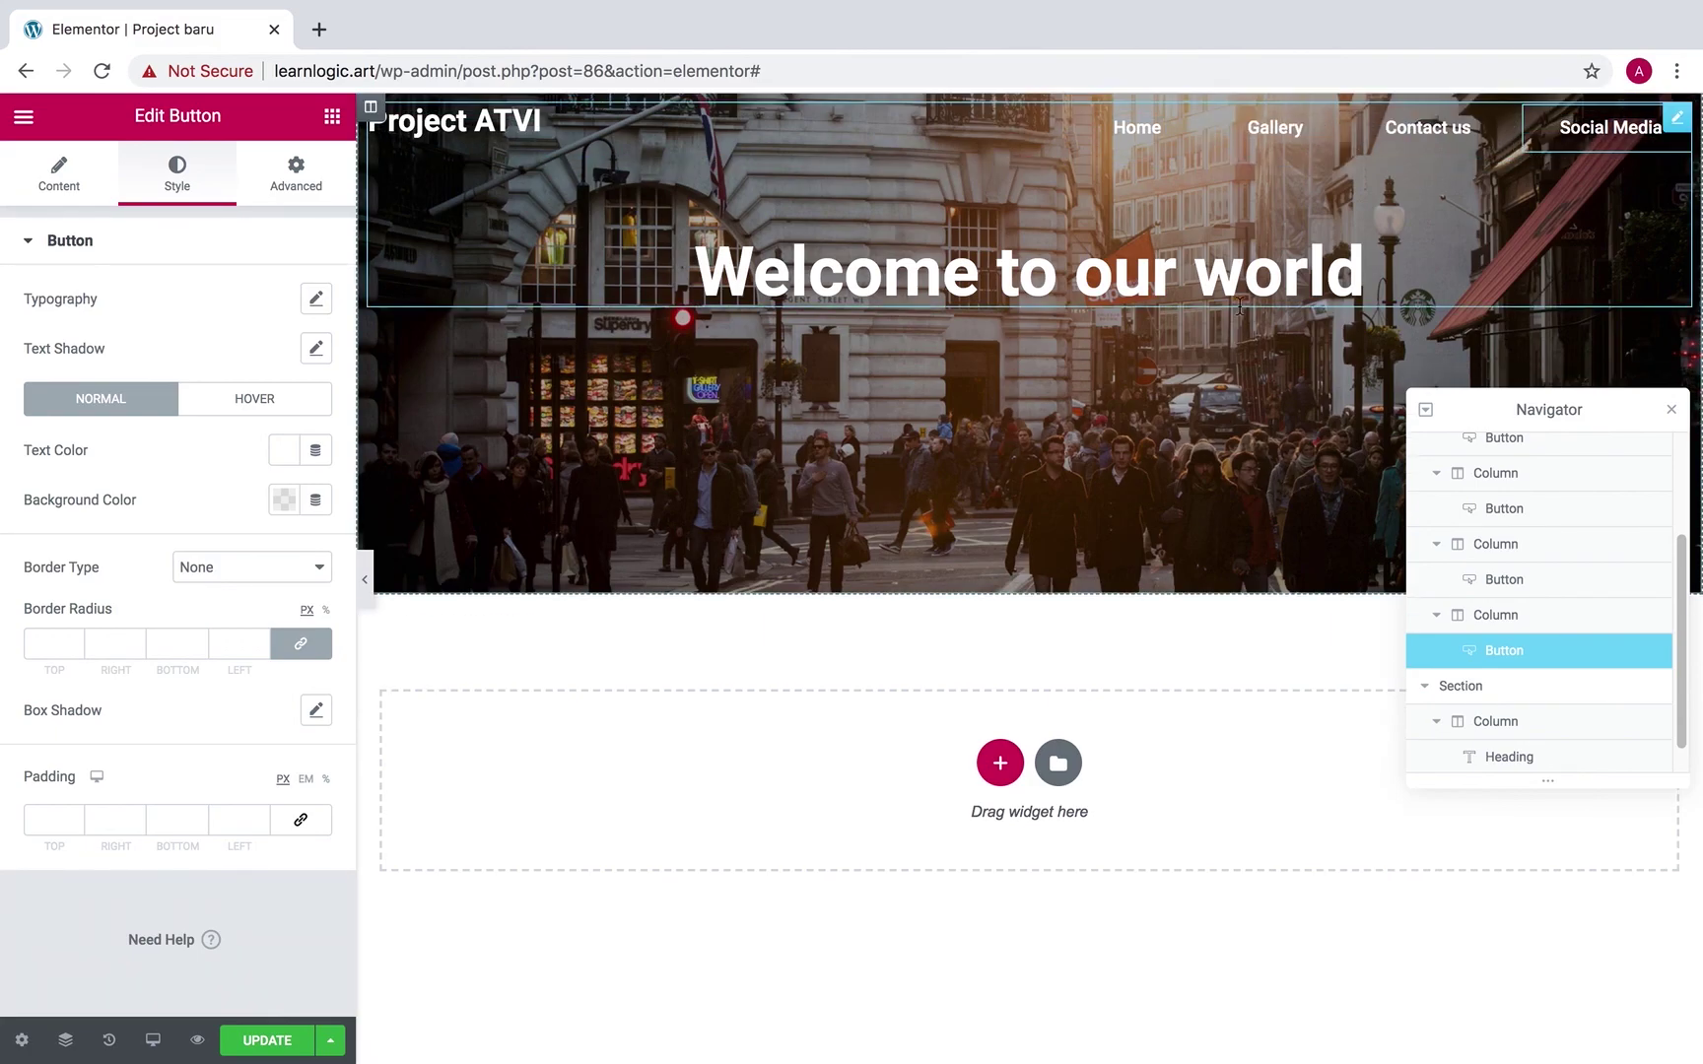
Close the Navigator and preview the header menu without the editing panel.
{"action": "left_click", "coordinate": [1673, 411]}
{"action": "left_click", "coordinate": [365, 579]}
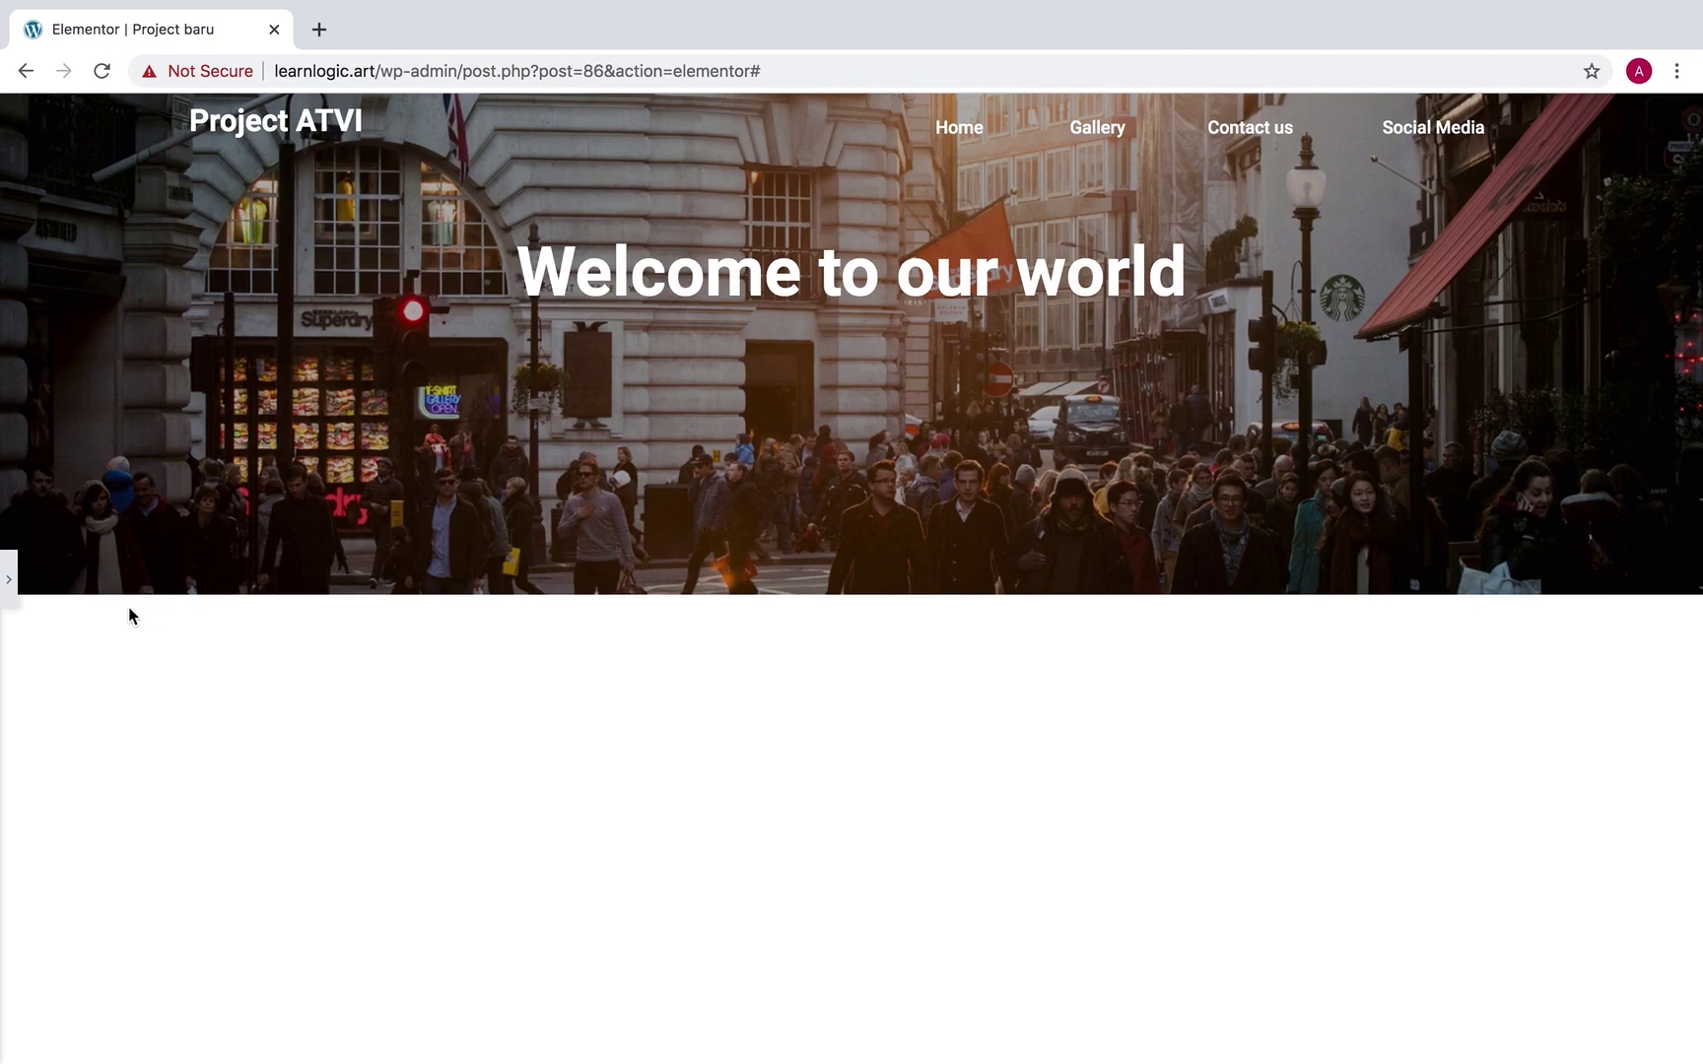
{"action": "left_click", "coordinate": [10, 590]}
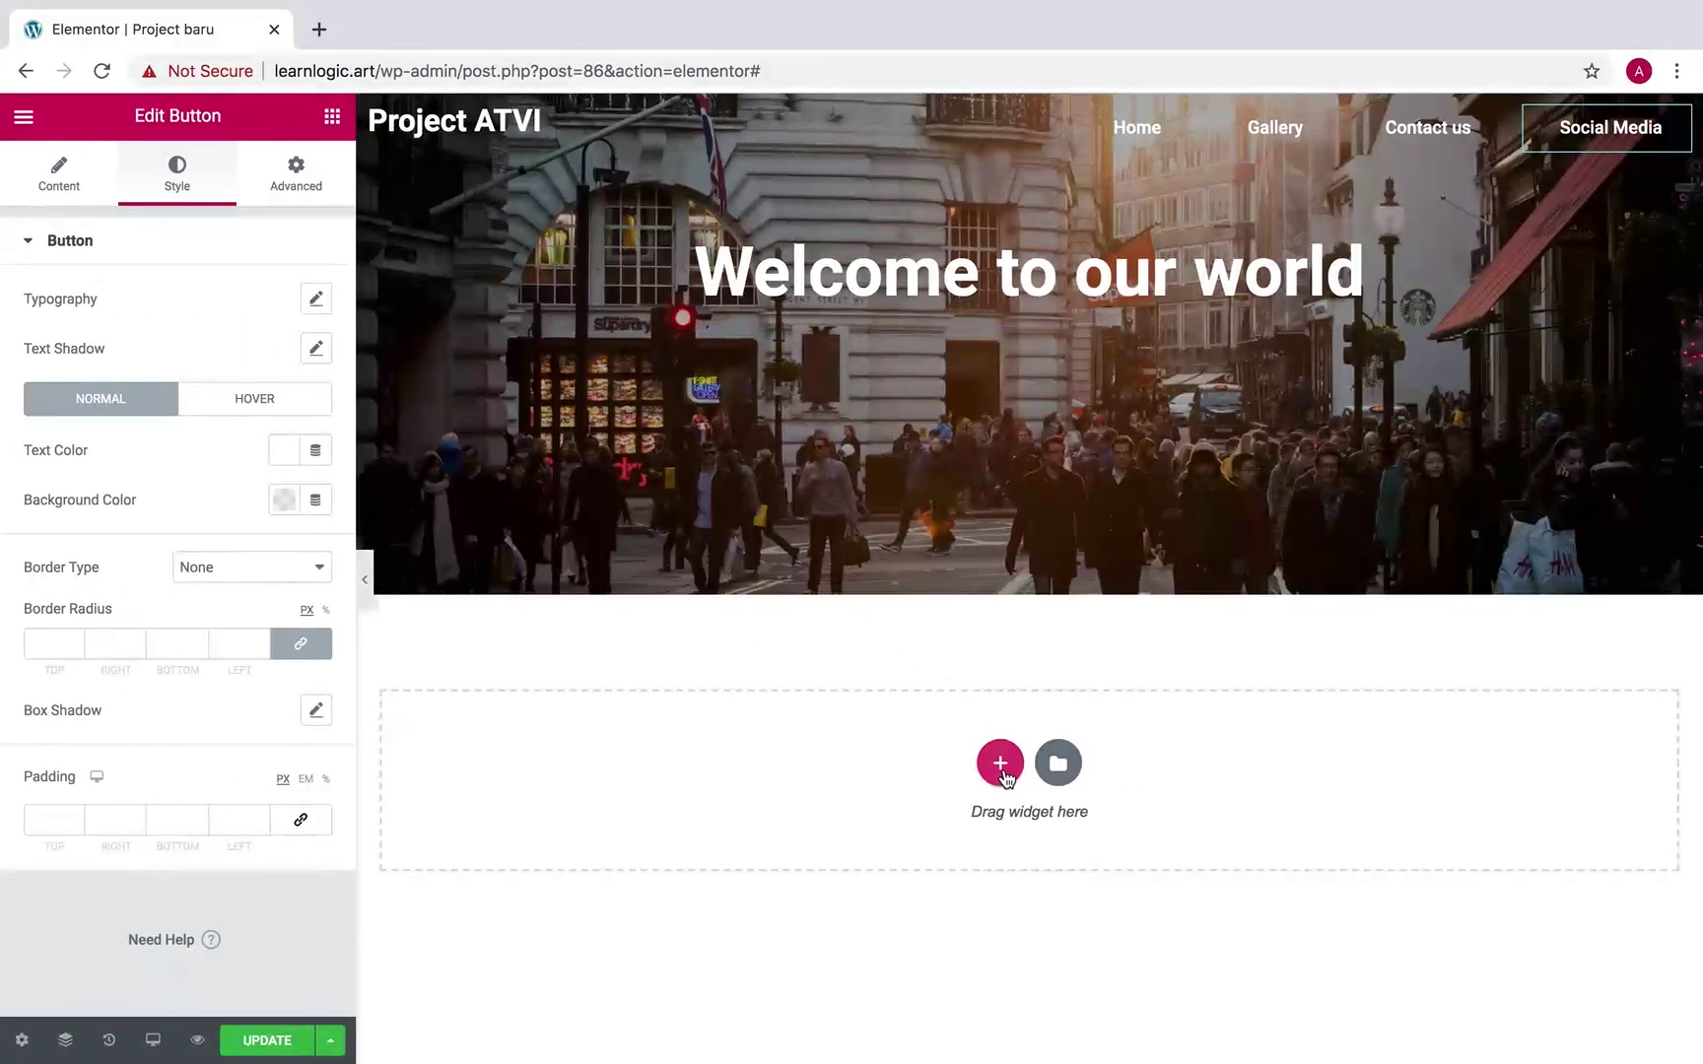
Add a section with three equal columns below the banner and place a Text Editor widget in its first column.
{"action": "left_click", "coordinate": [997, 760]}
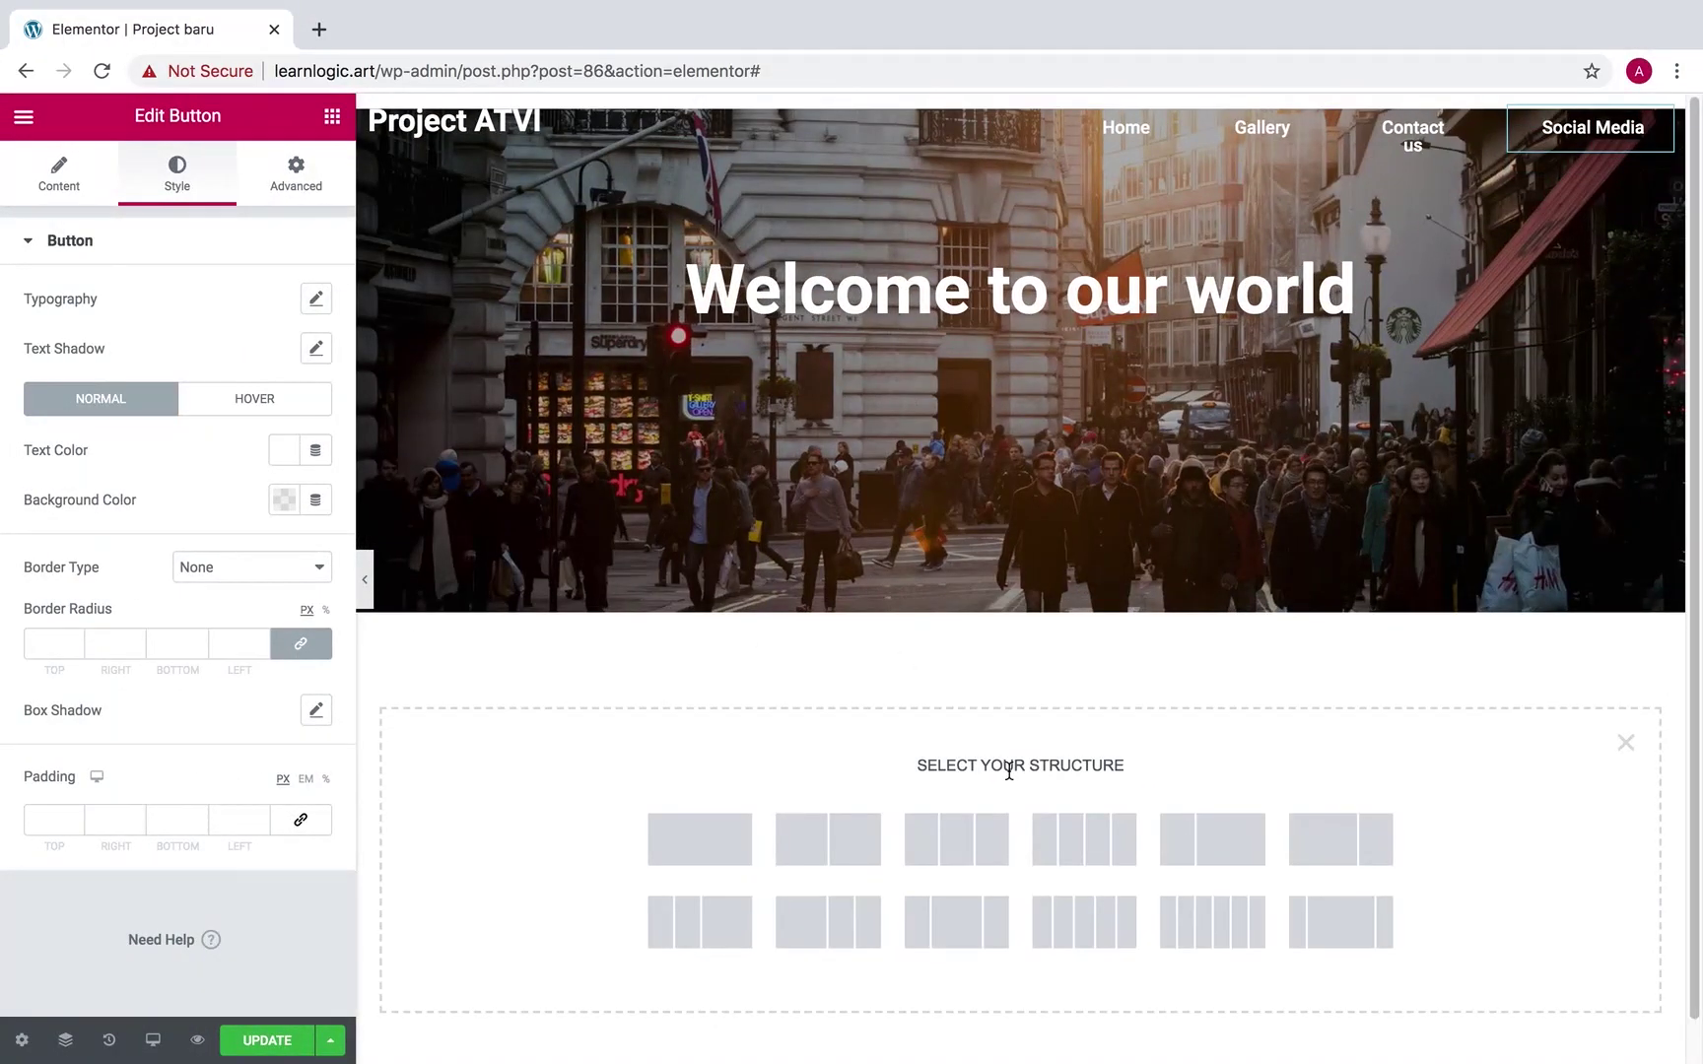
{"action": "left_click", "coordinate": [977, 845]}
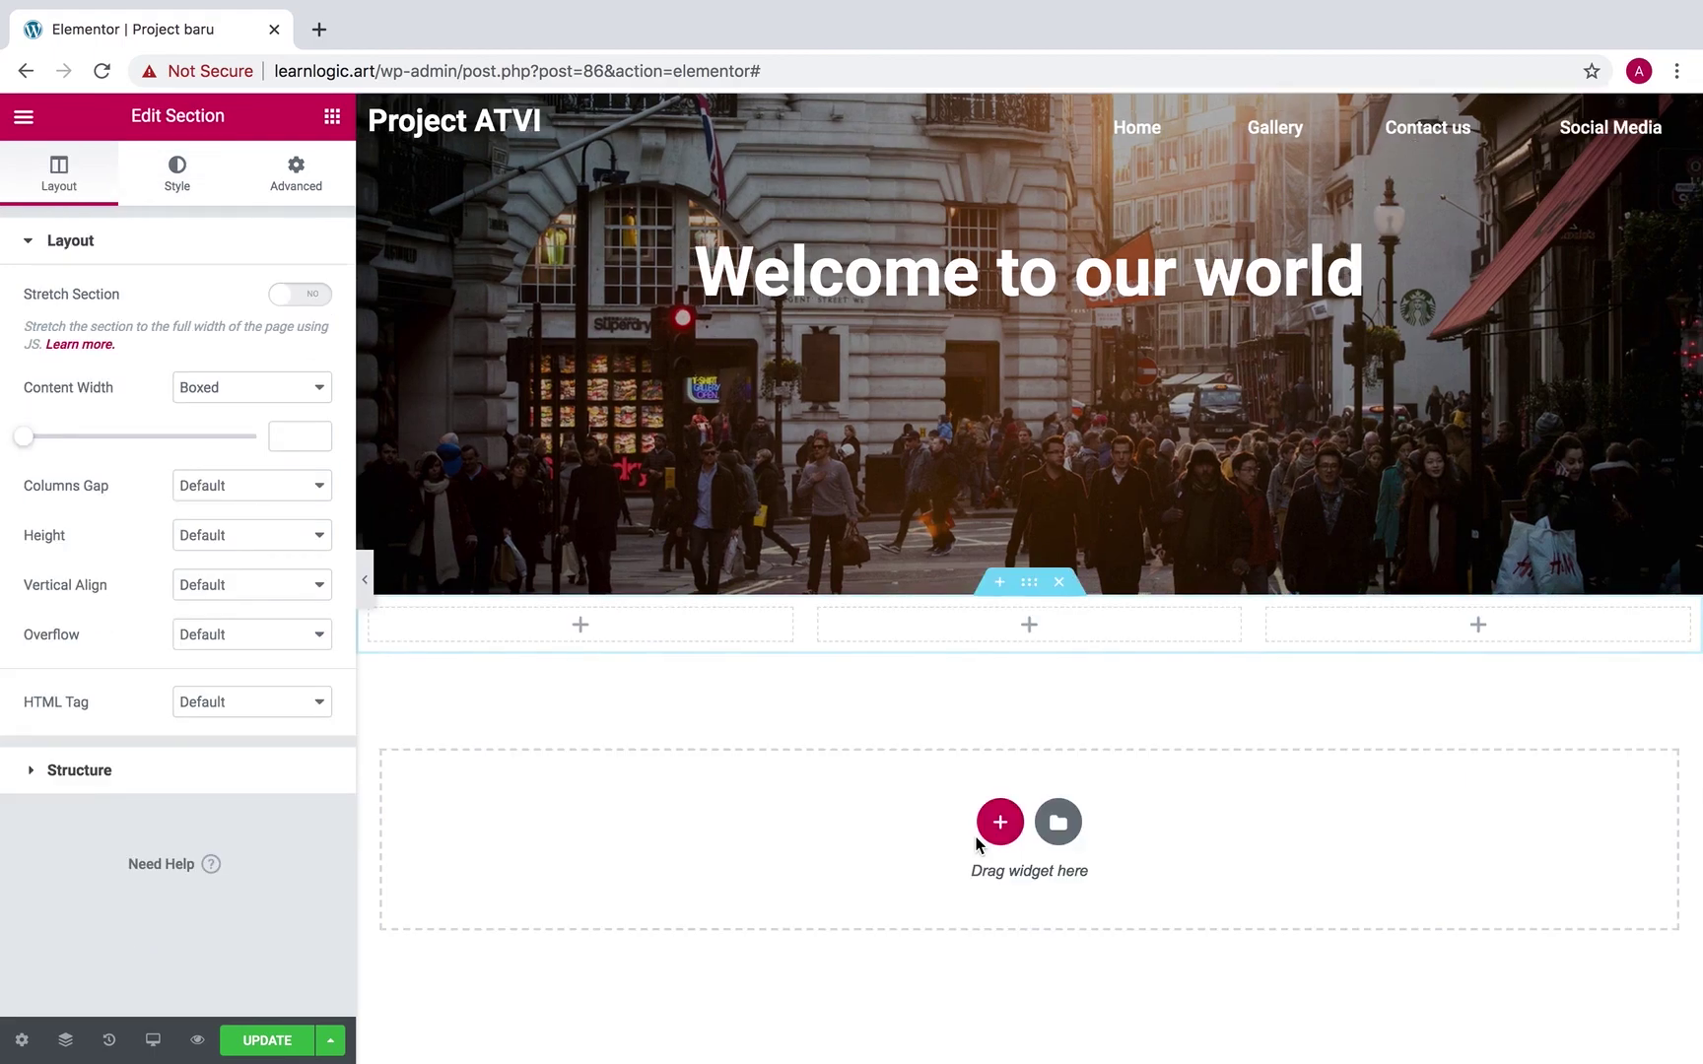
{"action": "left_click", "coordinate": [580, 631]}
{"action": "left_click_drag", "start_coordinate": [263, 453], "coordinate": [514, 626]}
Copy the first column's lorem ipsum paragraph and paste it below as a second paragraph.
{"action": "left_click_drag", "start_coordinate": [260, 591], "coordinate": [80, 425]}
{"action": "key", "text": "ctrl+c"}
{"action": "left_click", "coordinate": [264, 608]}
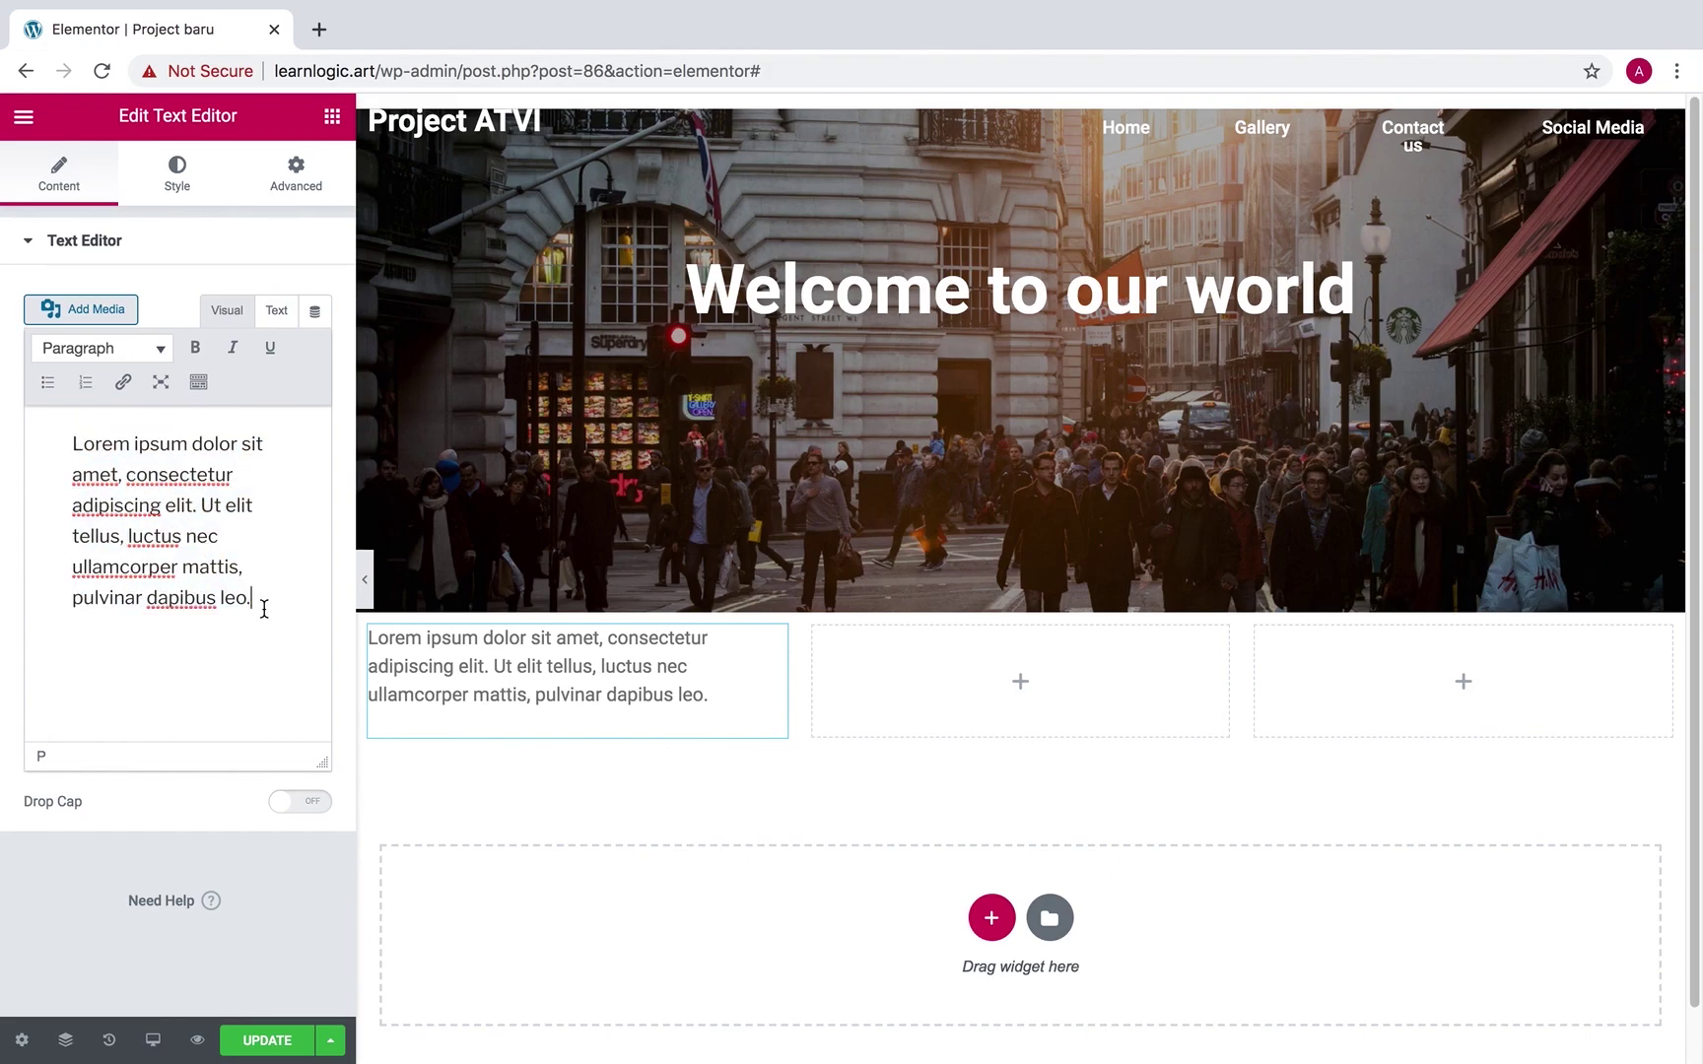
{"action": "key", "text": "Return"}
{"action": "key", "text": "ctrl+v"}
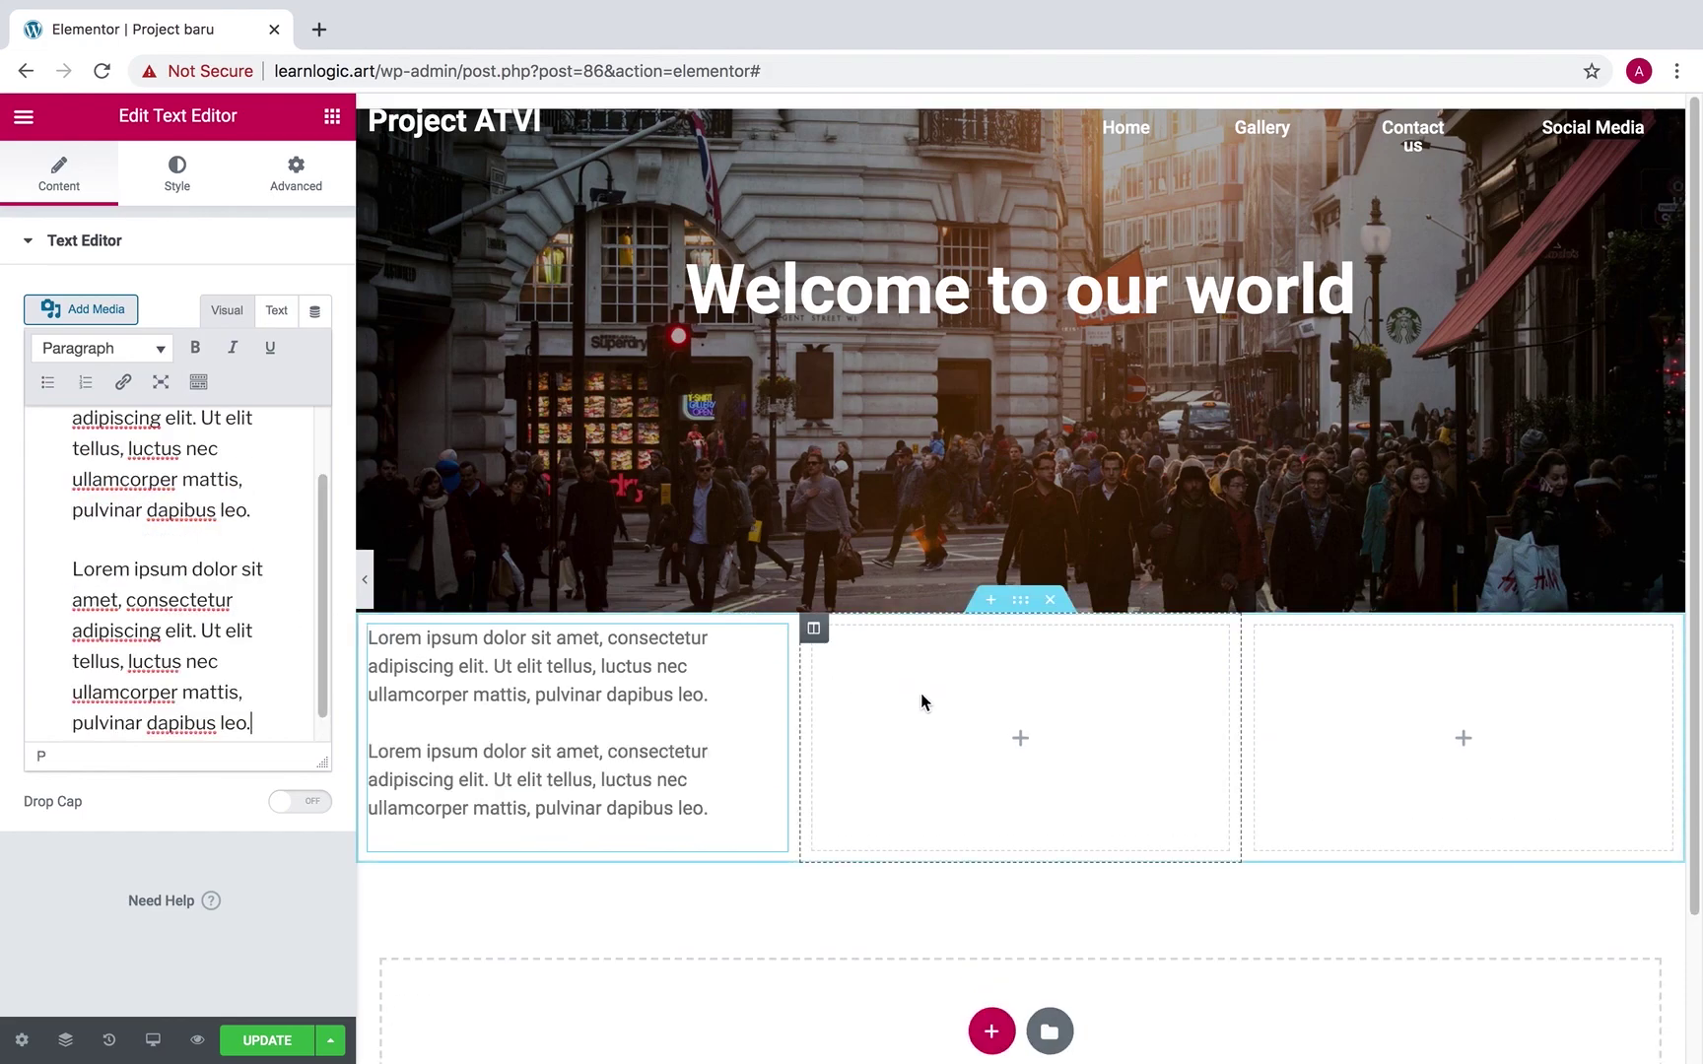
Place a Text Editor widget in each of the second and third columns.
{"action": "left_click", "coordinate": [984, 701]}
{"action": "left_click_drag", "start_coordinate": [270, 475], "coordinate": [892, 689]}
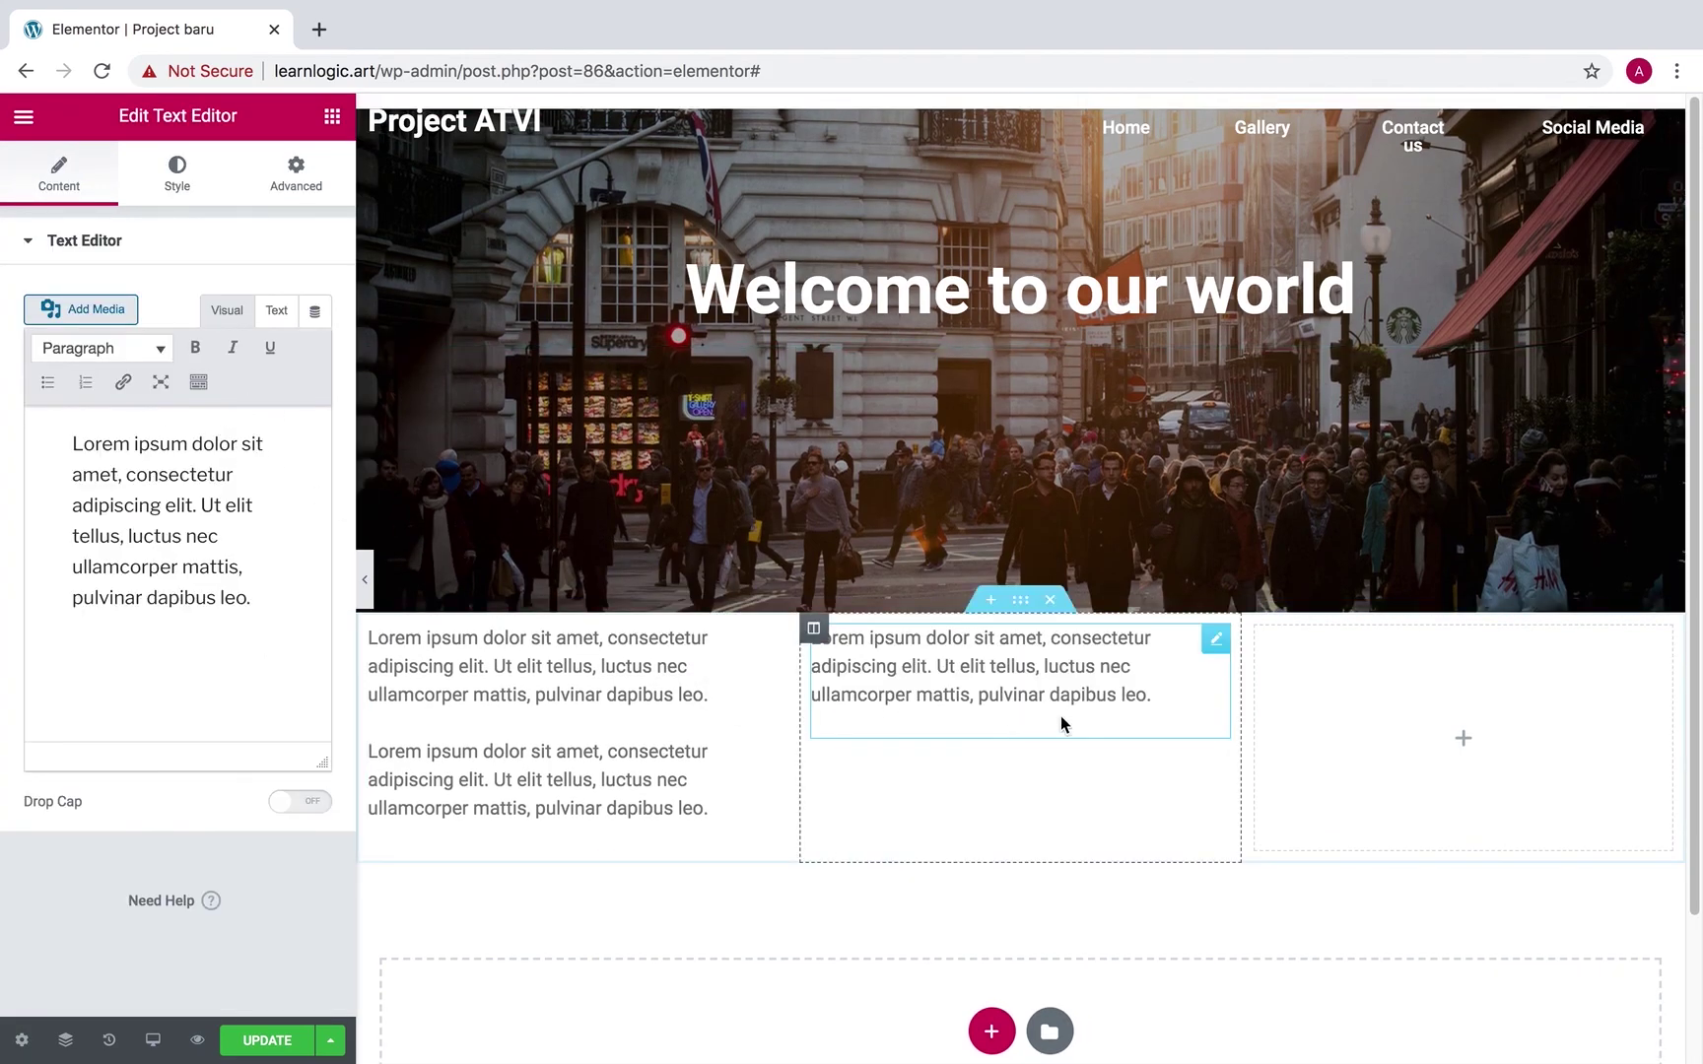
{"action": "left_click", "coordinate": [1453, 747]}
{"action": "left_click_drag", "start_coordinate": [299, 459], "coordinate": [1508, 727]}
Append the copied lorem ipsum text to the end of the second and third columns' paragraphs.
{"action": "left_click", "coordinate": [1162, 696]}
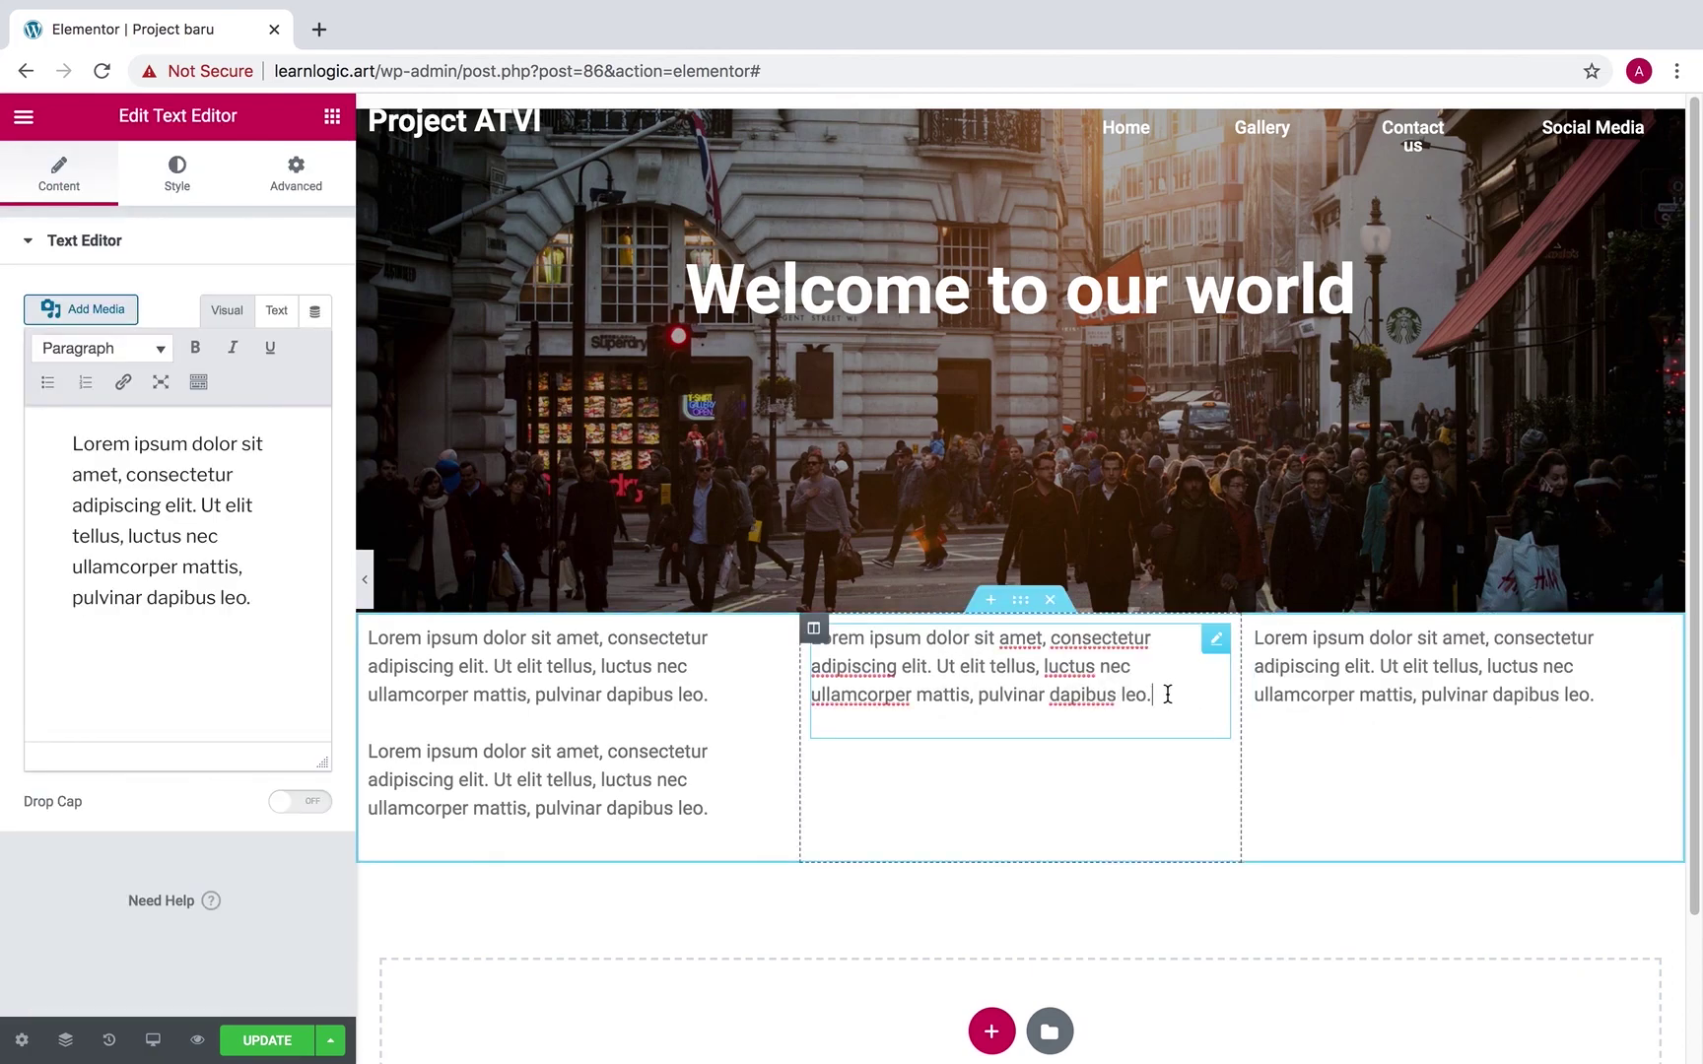
{"action": "key", "text": "ctrl+v"}
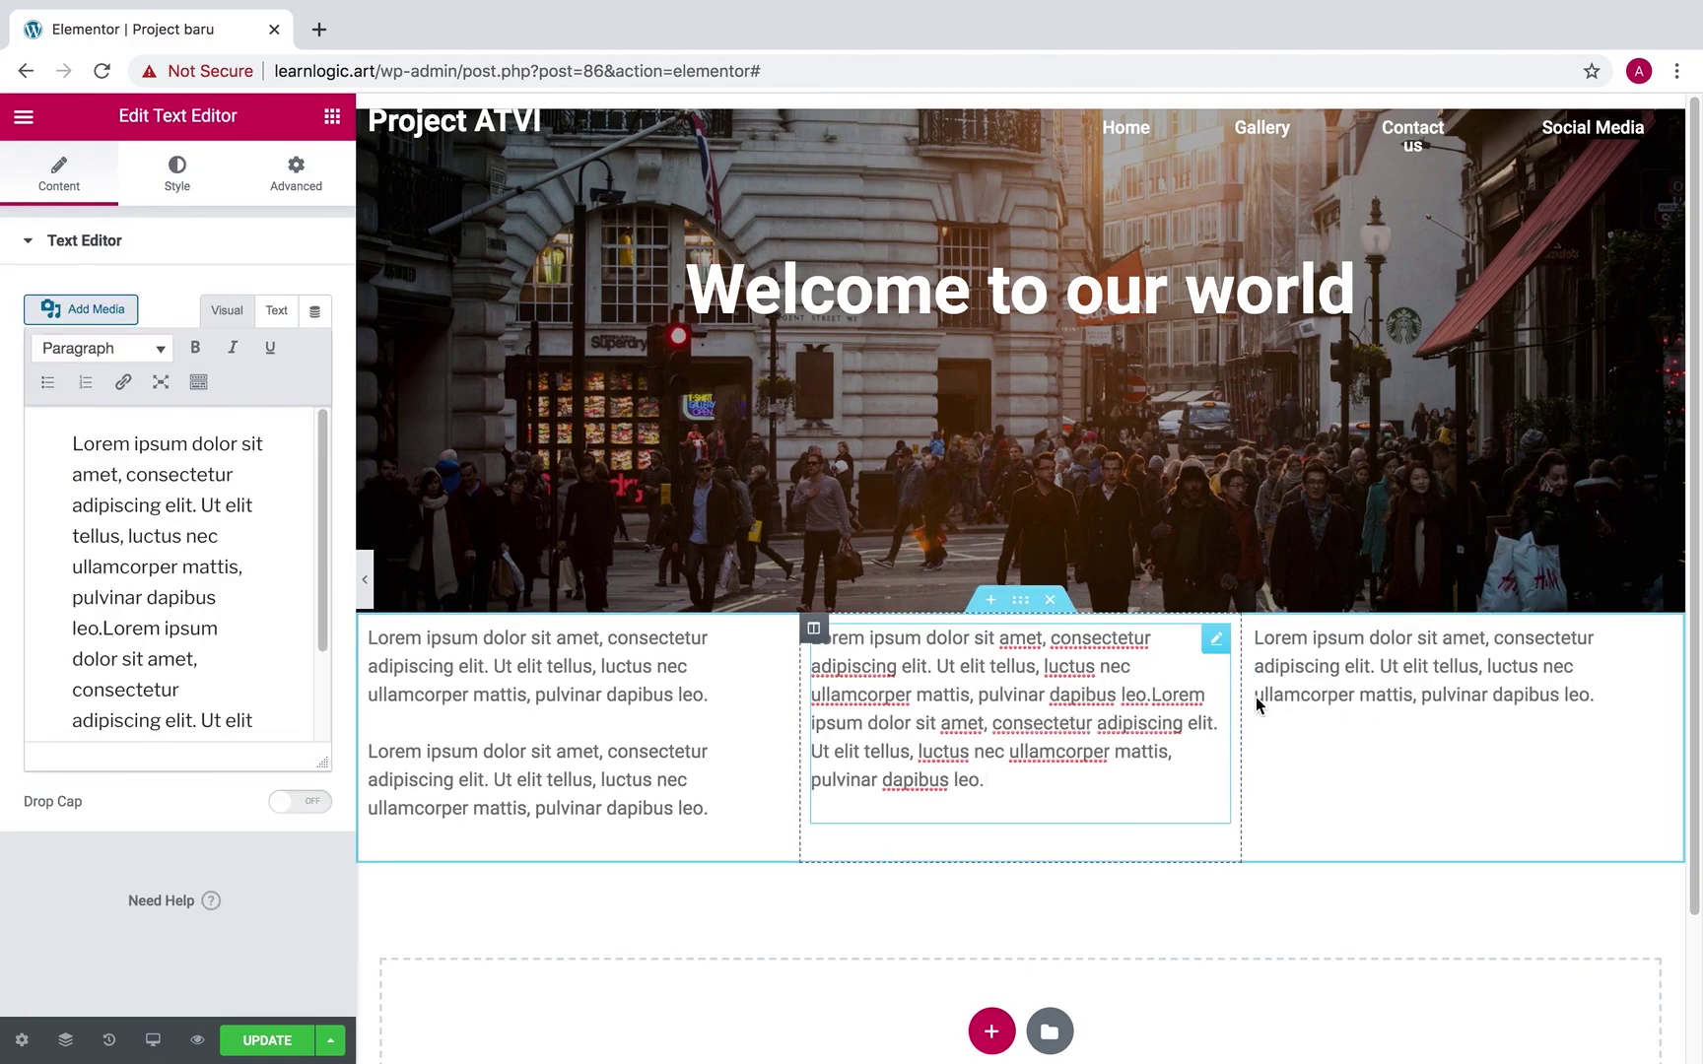
{"action": "left_click", "coordinate": [1606, 697]}
{"action": "key", "text": "ctrl+v"}
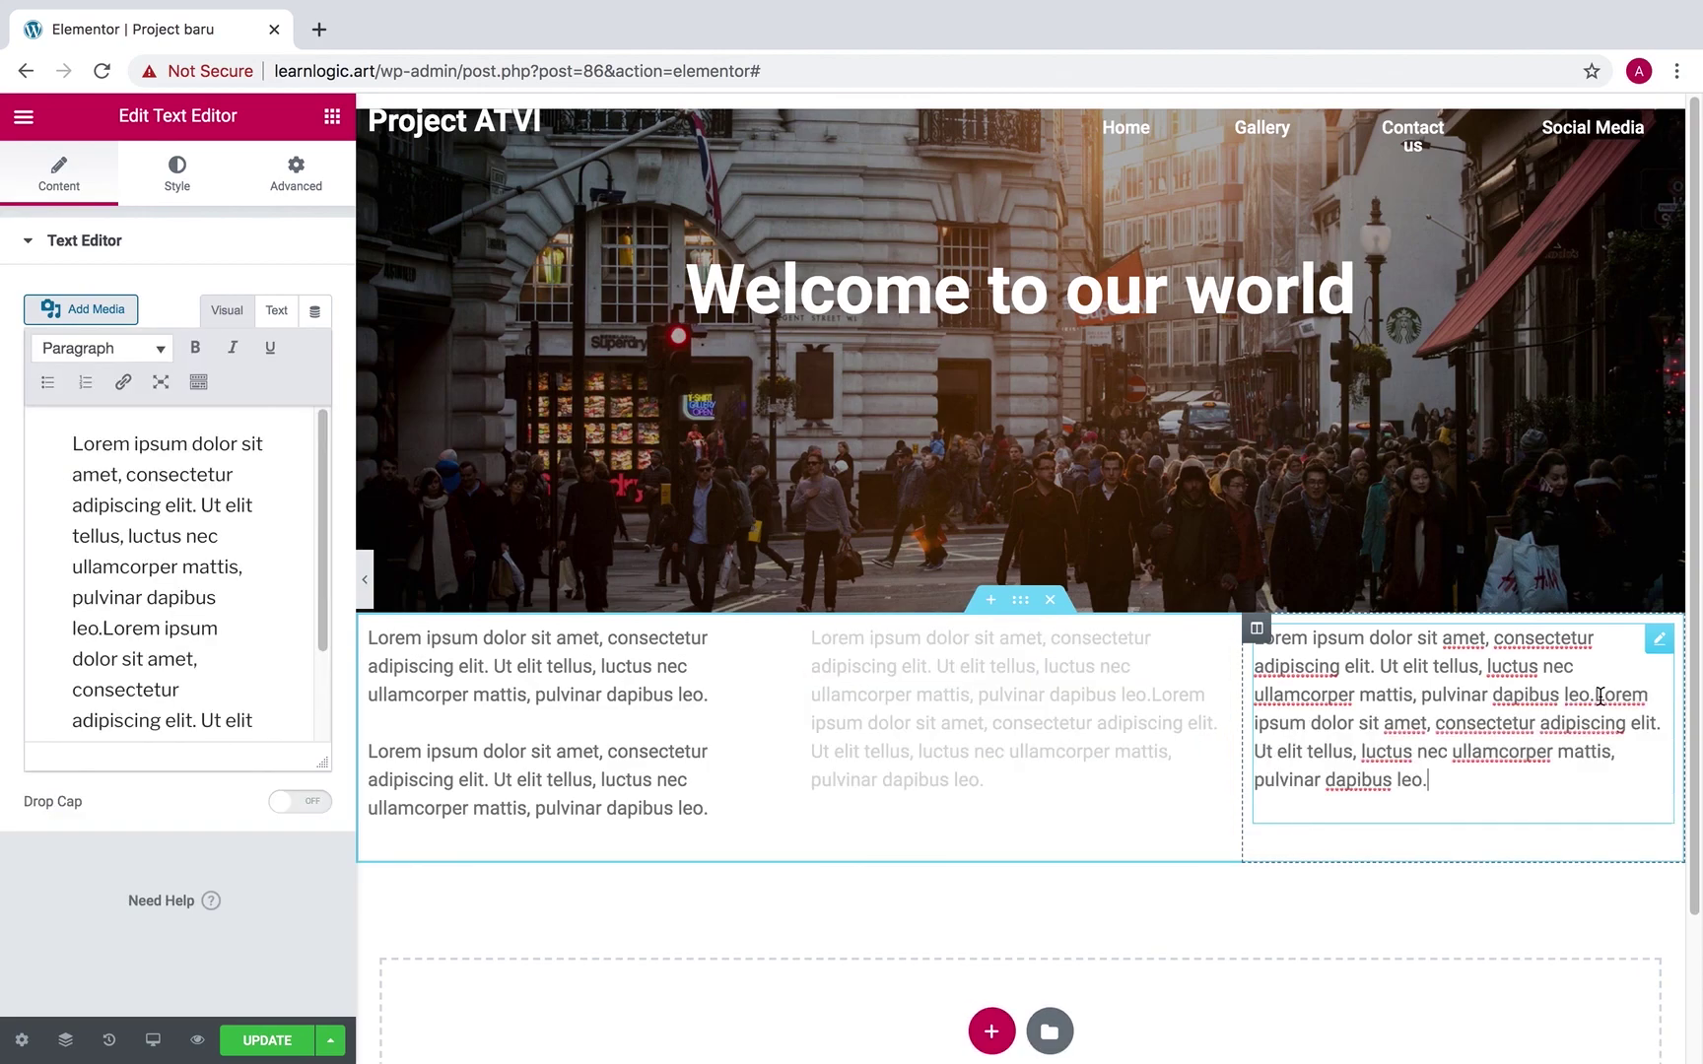
Shorten the third column's appended text, add a new paragraph "Lorem ipsum dolor sit amet, consectetur", and preview the page.
{"action": "left_click_drag", "start_coordinate": [1462, 755], "coordinate": [1391, 724]}
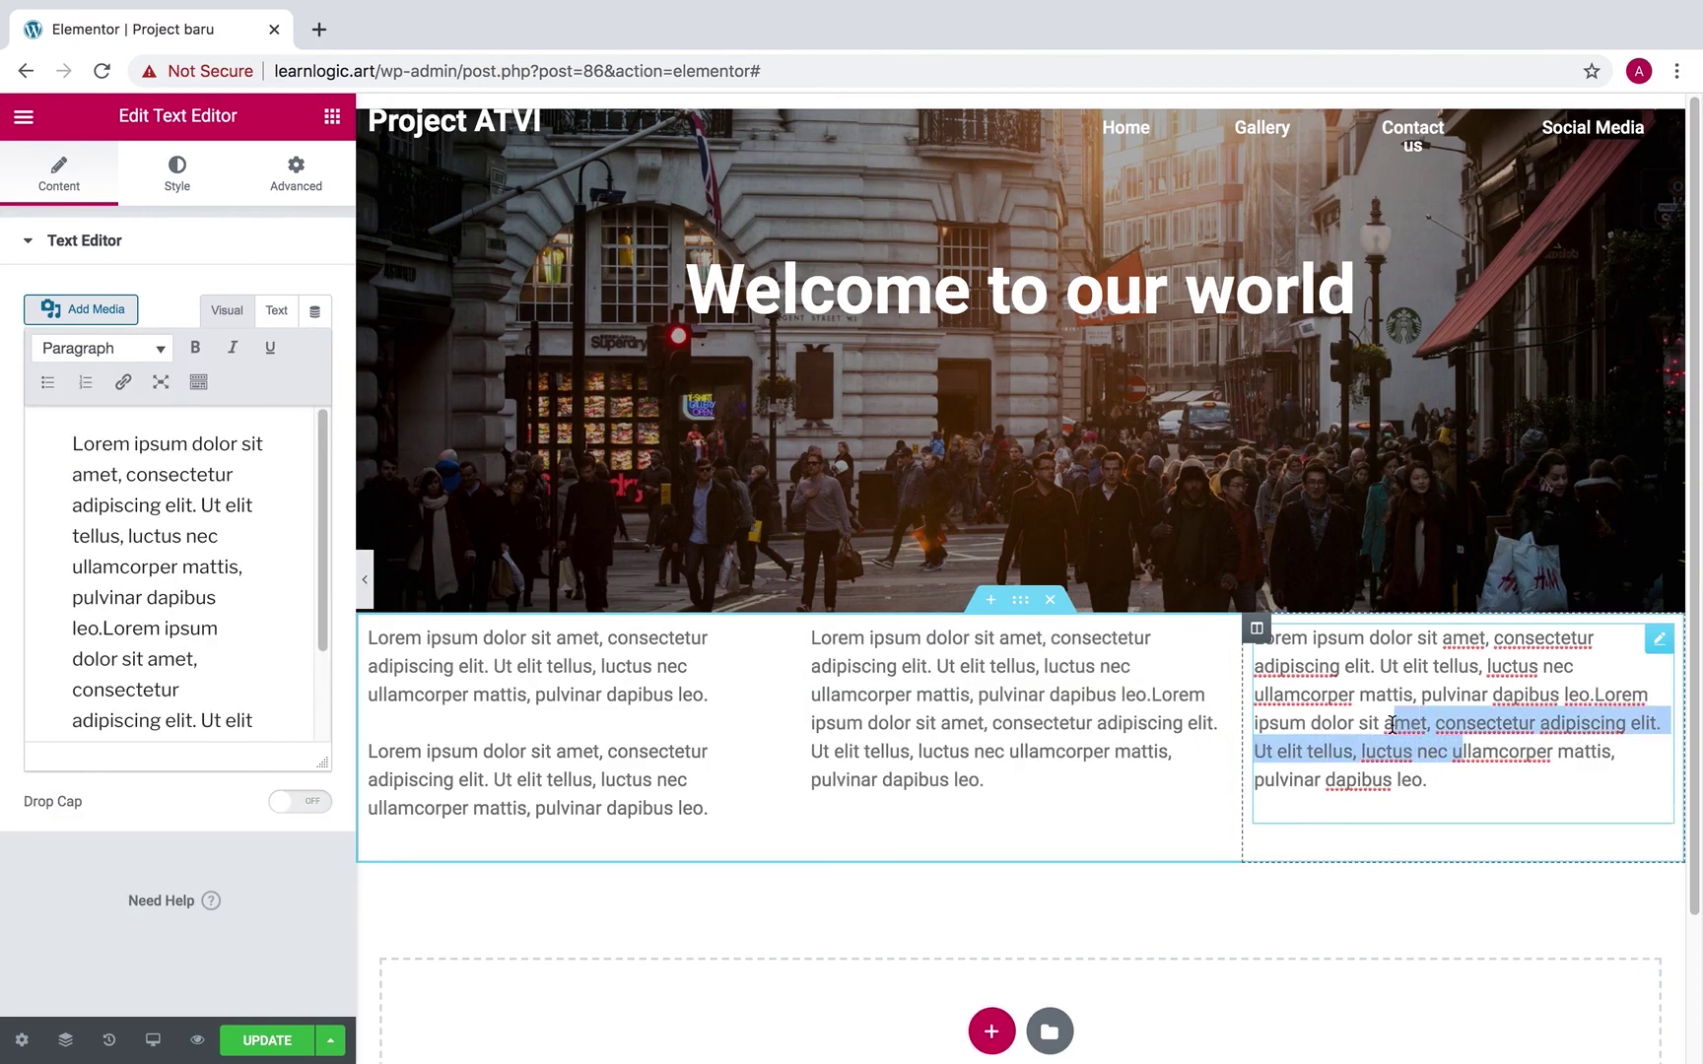
{"action": "key", "text": "BackSpace"}
{"action": "left_click", "coordinate": [1414, 749]}
{"action": "key", "text": "Return"}
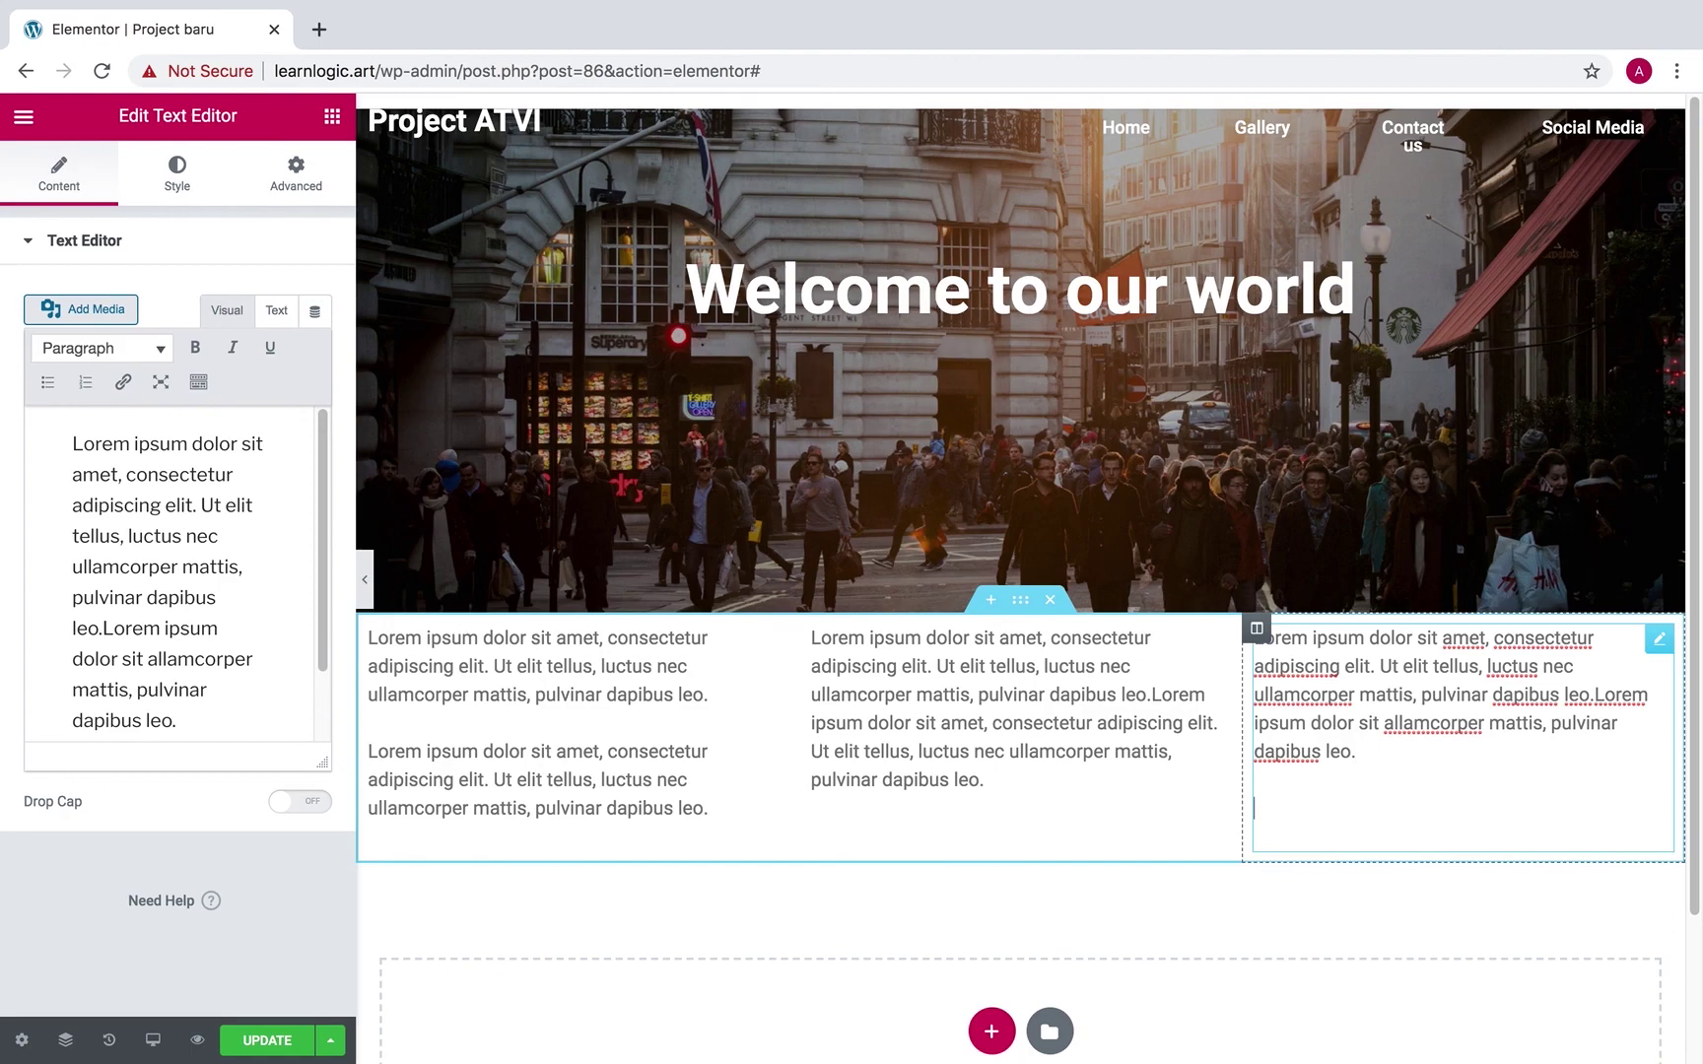
{"action": "key", "text": "ctrl+v"}
{"action": "left_click_drag", "start_coordinate": [1597, 867], "coordinate": [1232, 833]}
{"action": "key", "text": "BackSpace"}
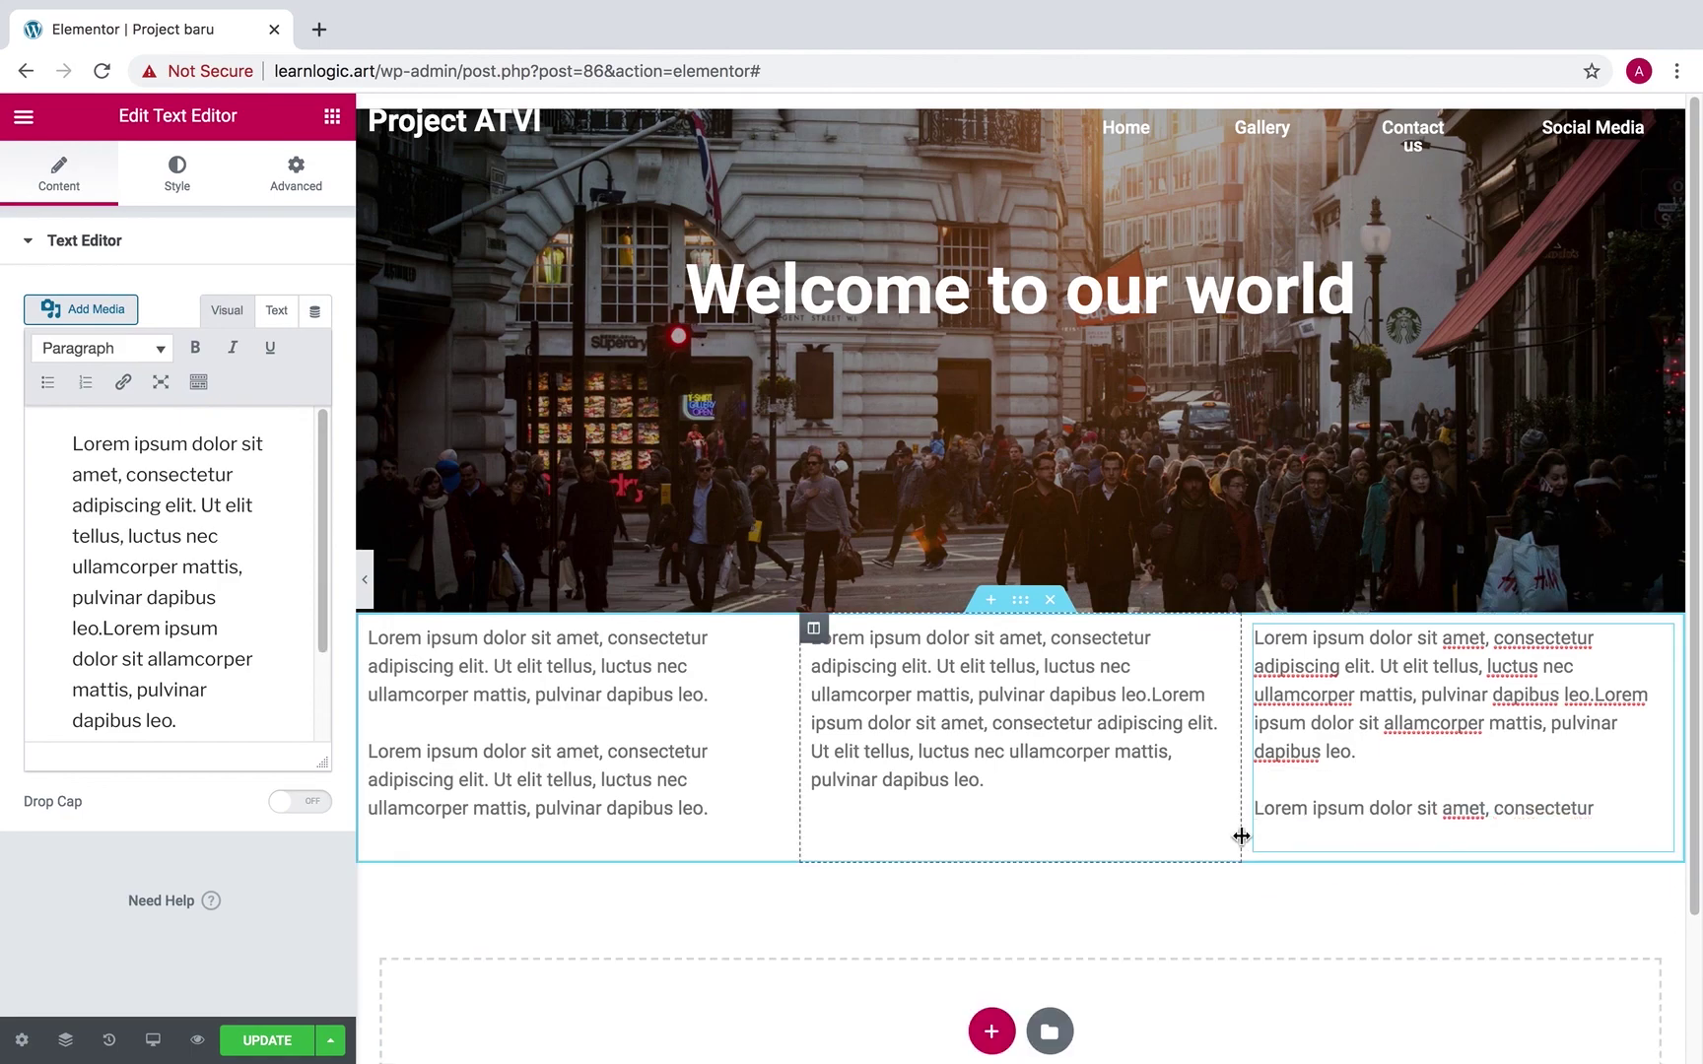
{"action": "left_click", "coordinate": [365, 579]}
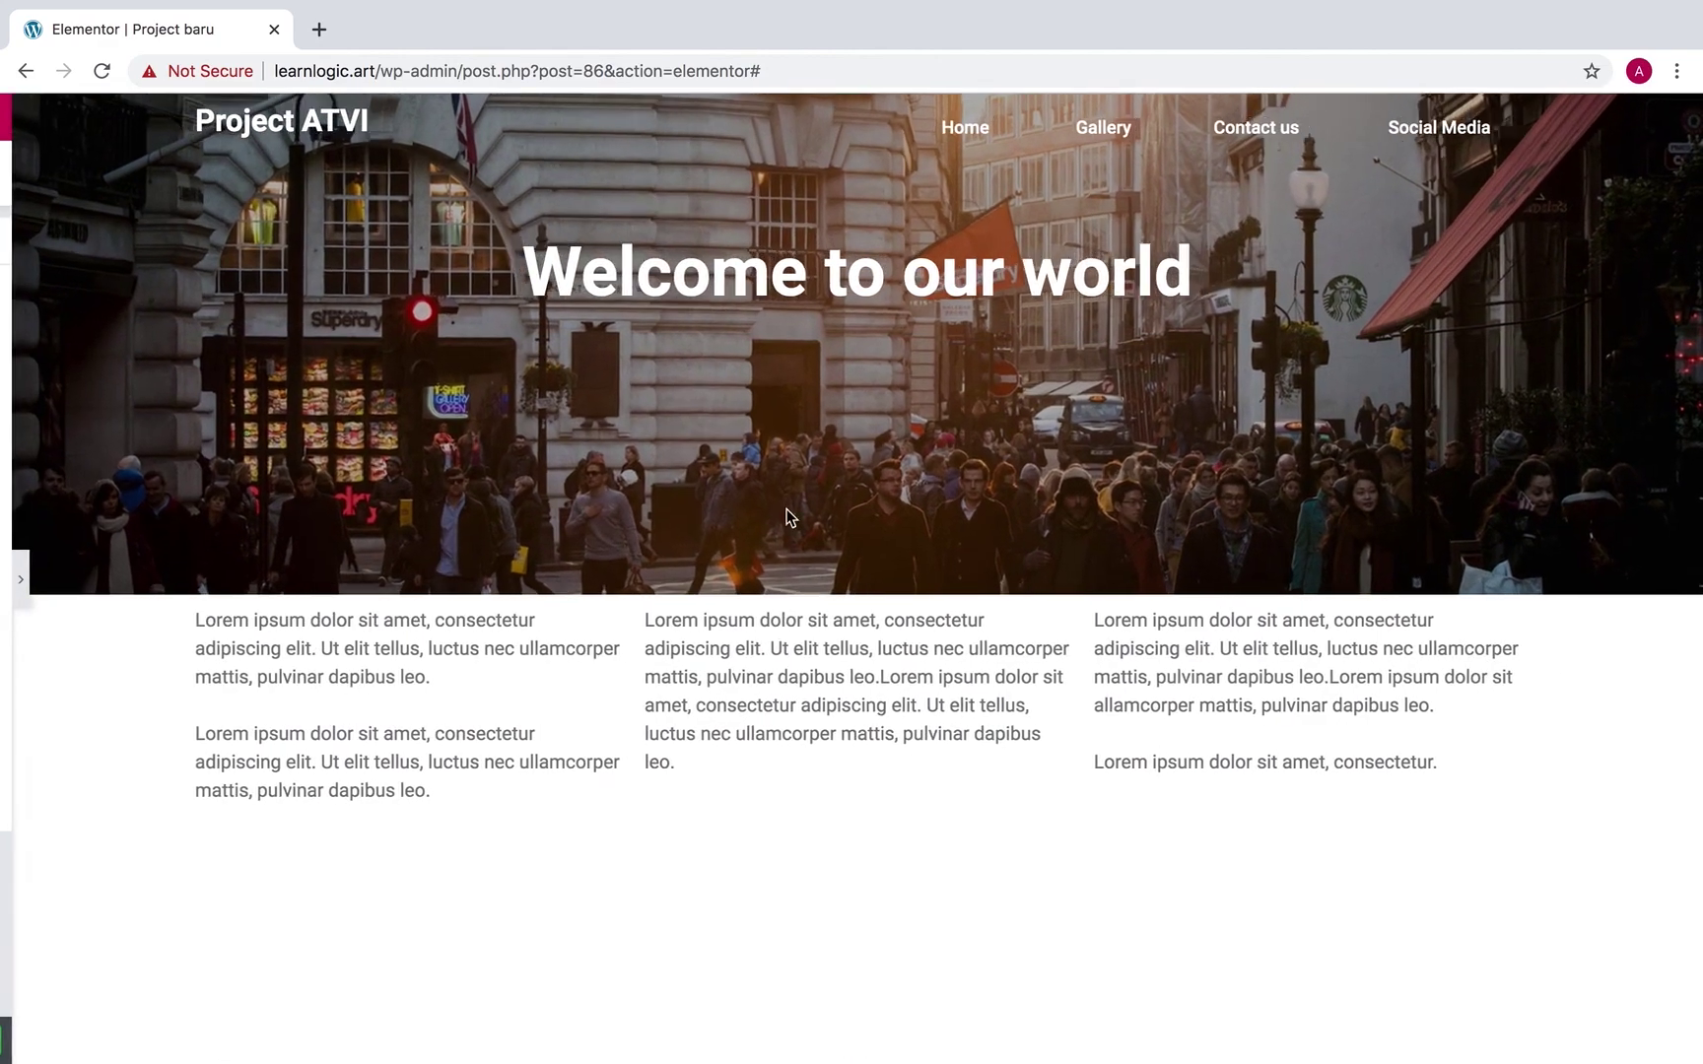